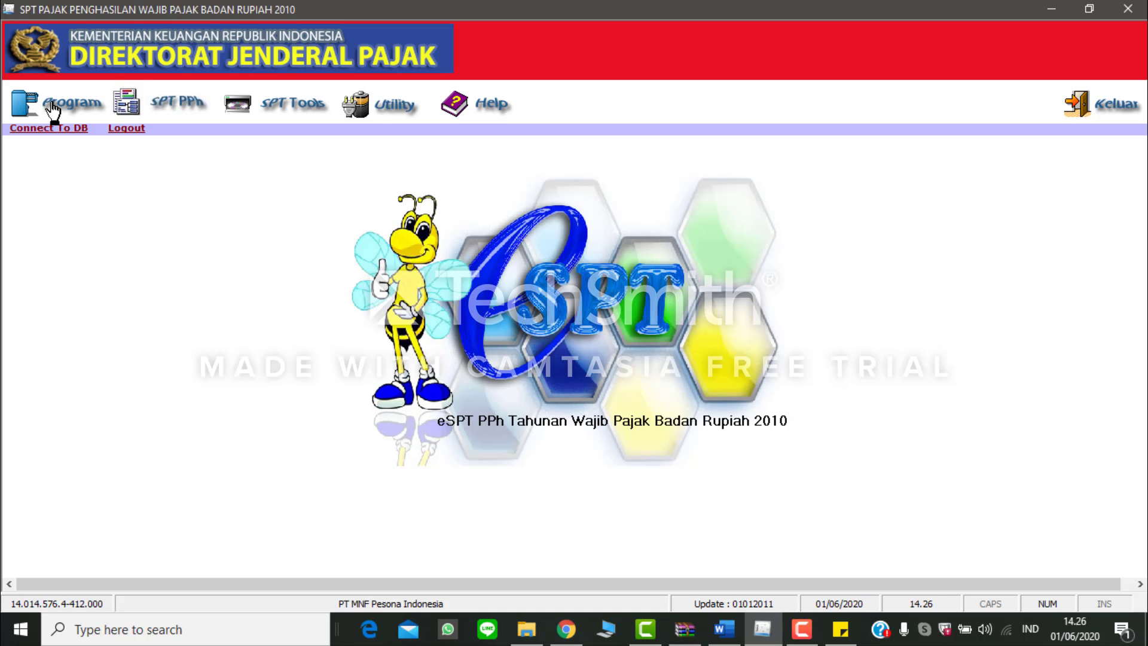
Step: Create a new corporate income tax return (SPT) for tax year 2018 with correction number 0
click(52, 108)
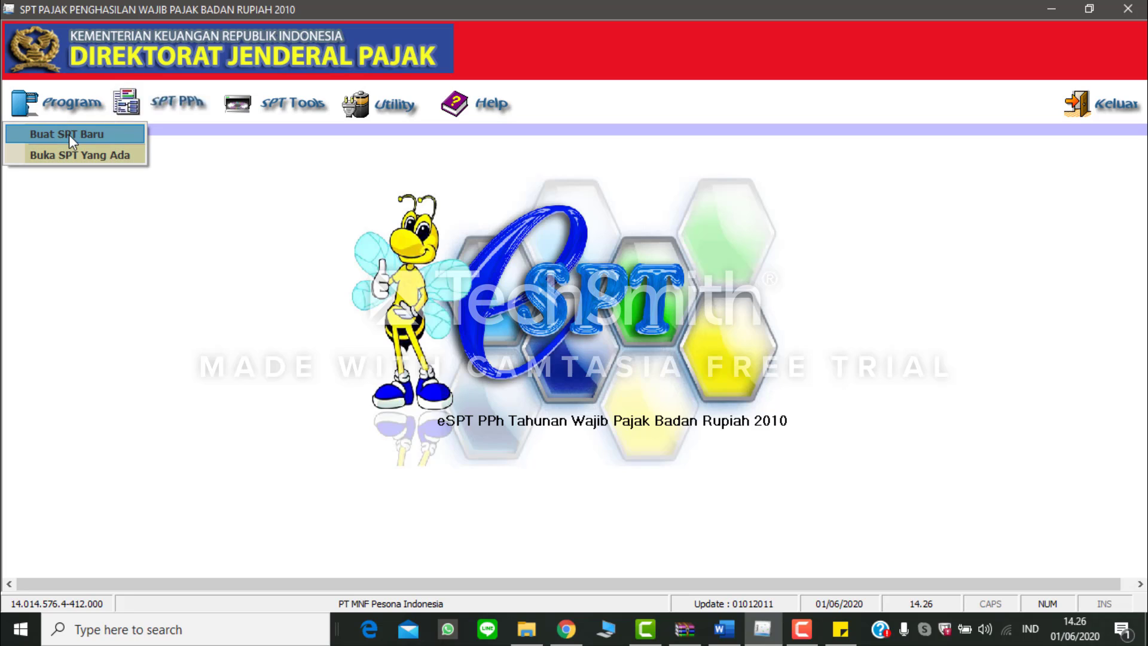
click(69, 135)
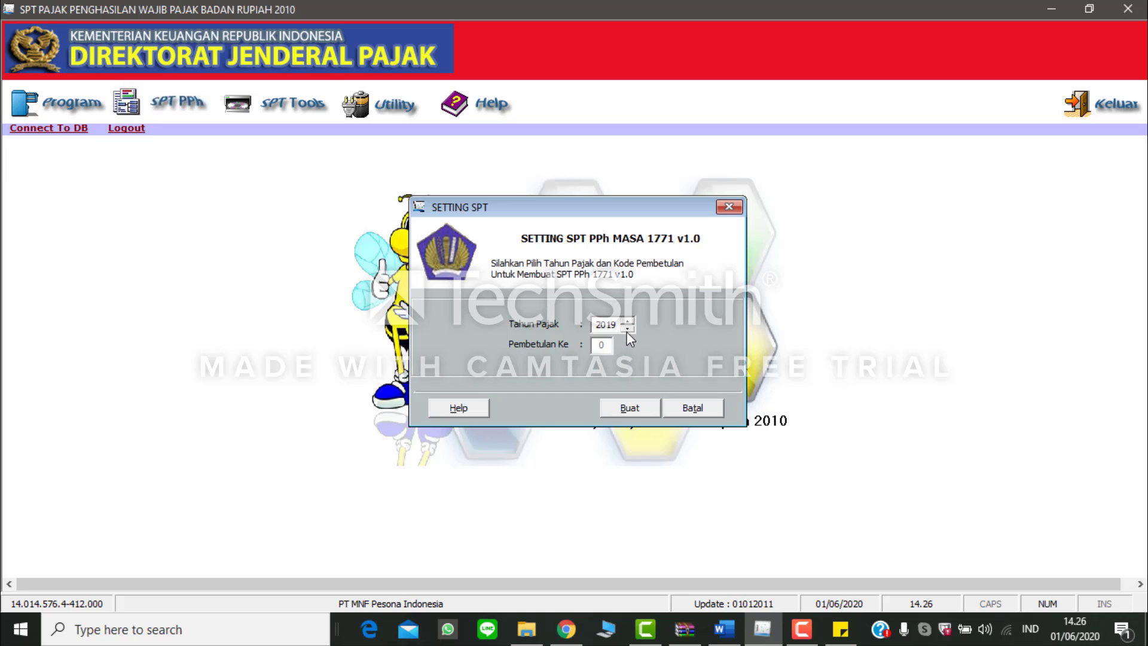
click(629, 411)
click(629, 372)
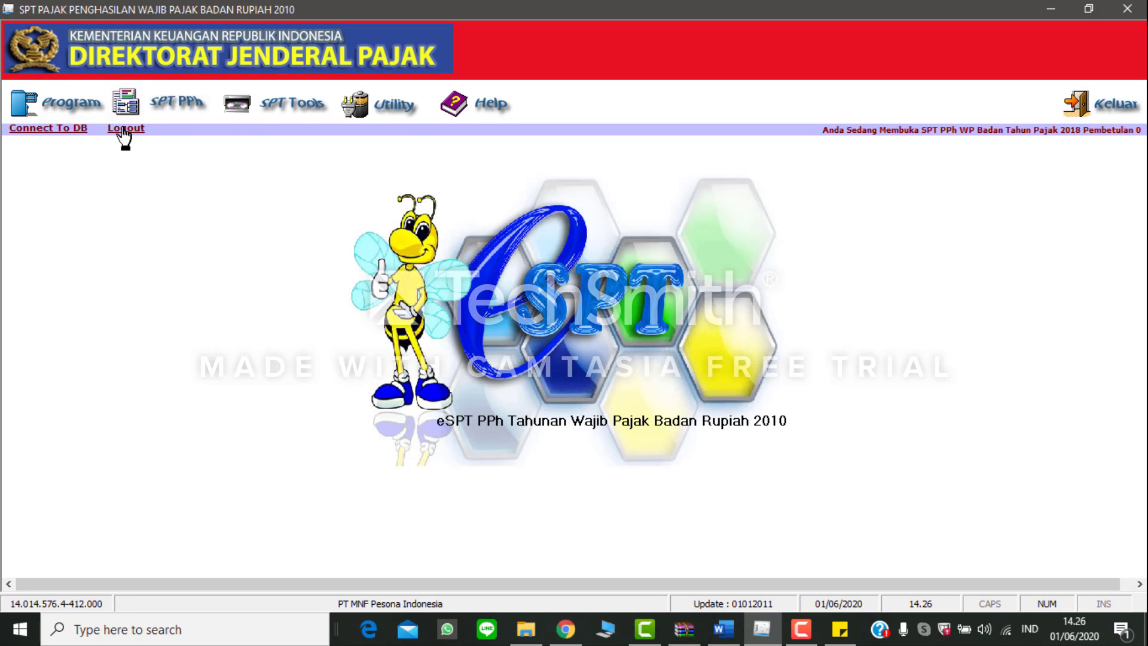
Step: Open the transcript of financial statement elements (Transkrip Kutipan Elemen Laporan Keuangan) from the SPT PPh forms
click(165, 112)
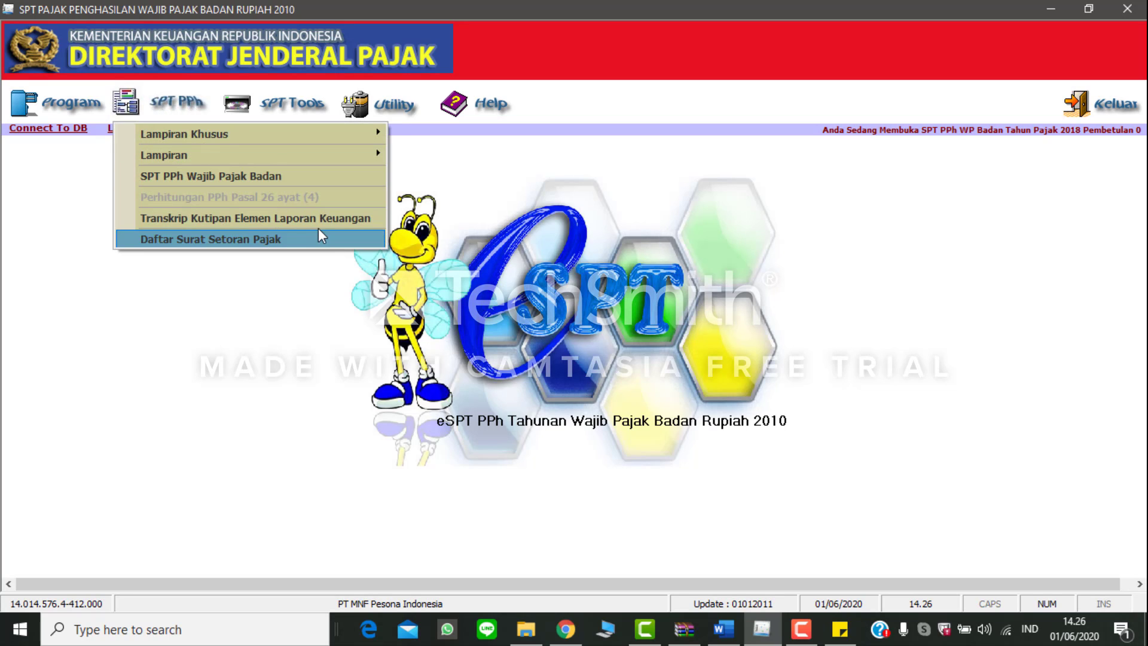
click(338, 219)
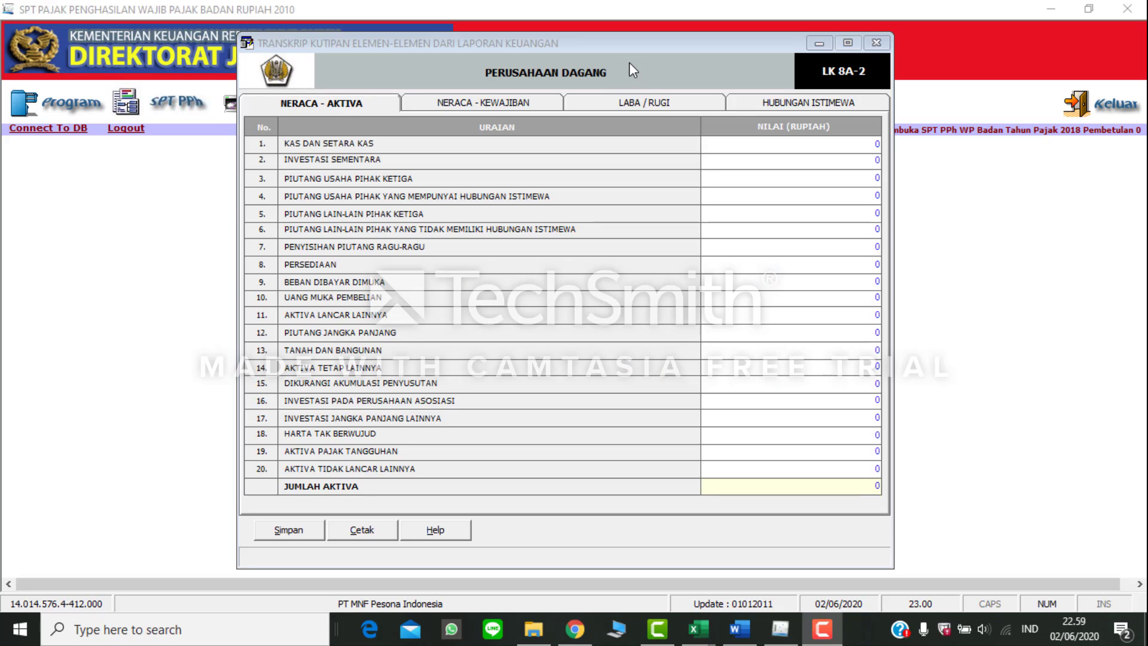
click(629, 61)
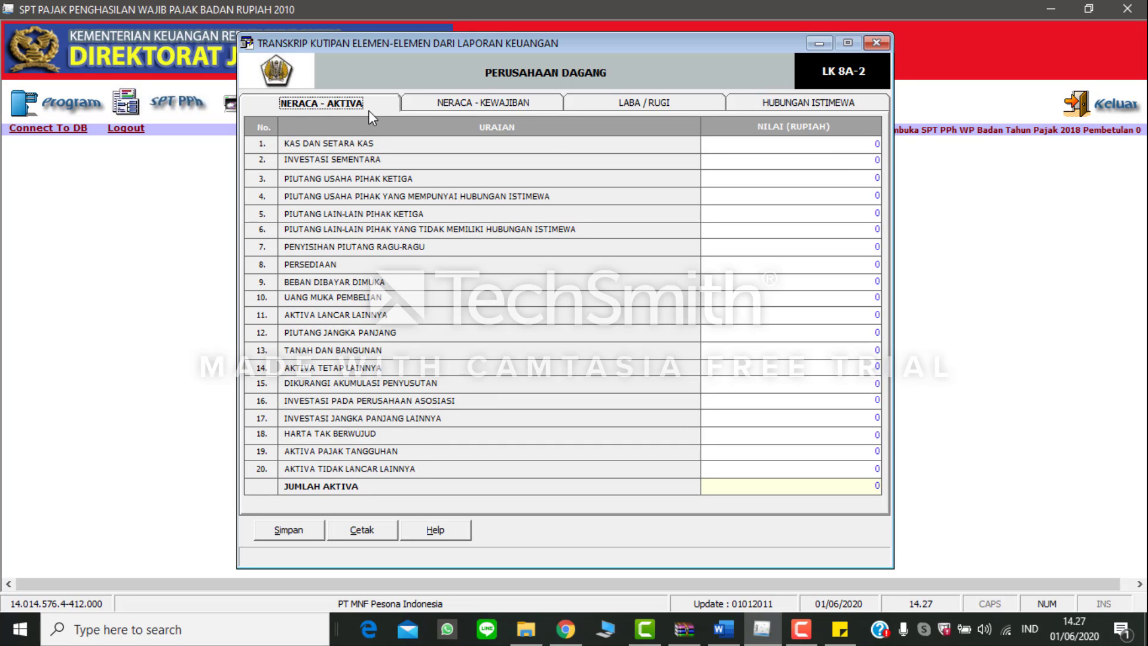
Step: Look through the Neraca - Kewajiban, Laba / Rugi and Hubungan Istimewa sections, and return to Neraca - Aktiva
click(452, 110)
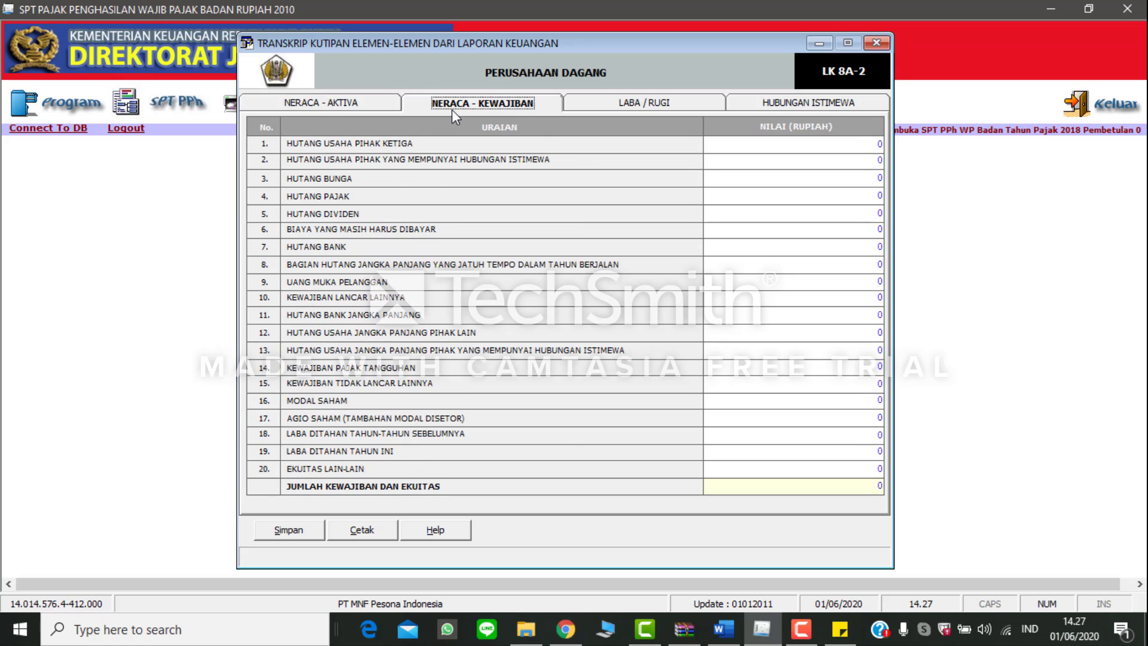
click(617, 107)
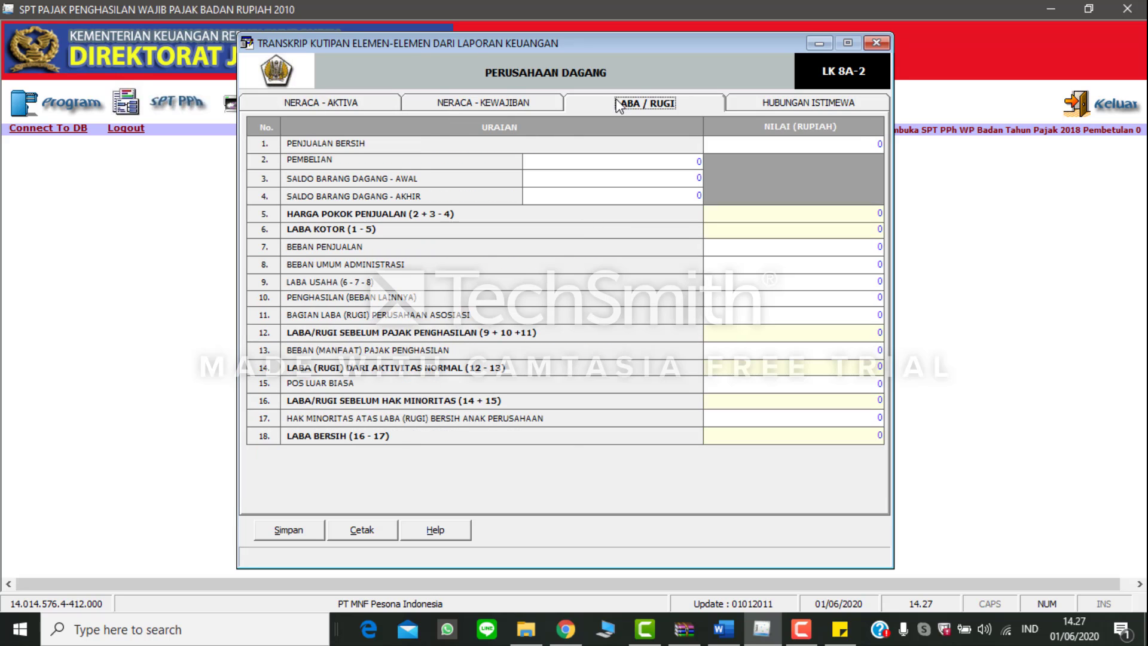
click(738, 107)
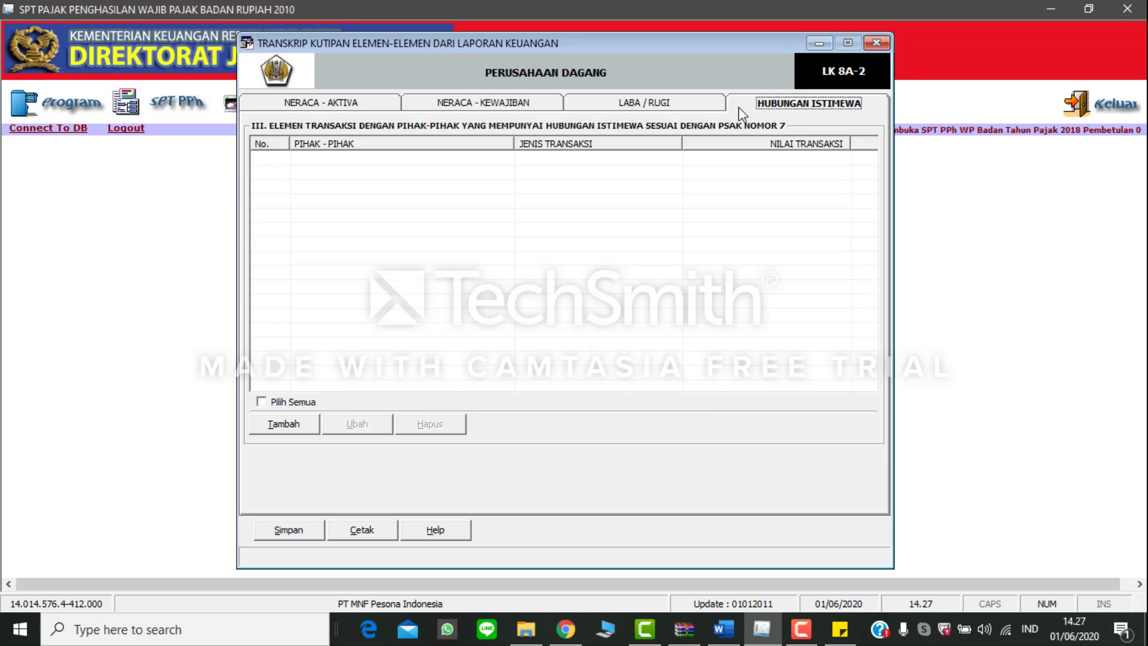
click(335, 105)
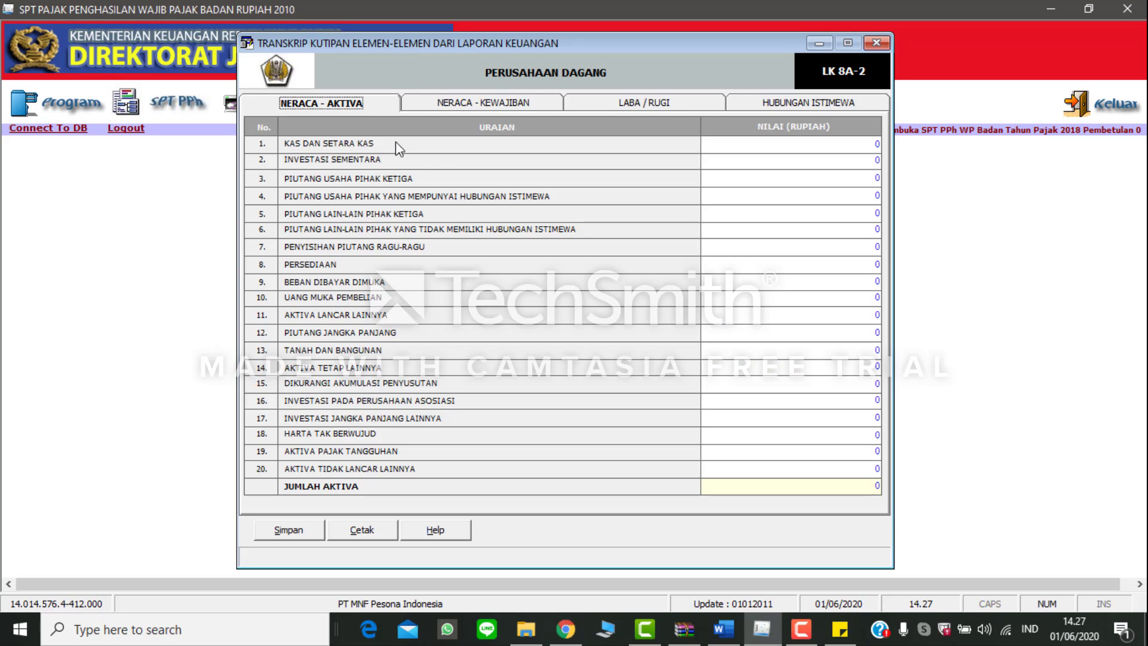
Step: Switch to the Word document Tugas Tutorial ESPT Badan 2018 and find the balance sheet as of 31 December 2018
key(alt+Tab)
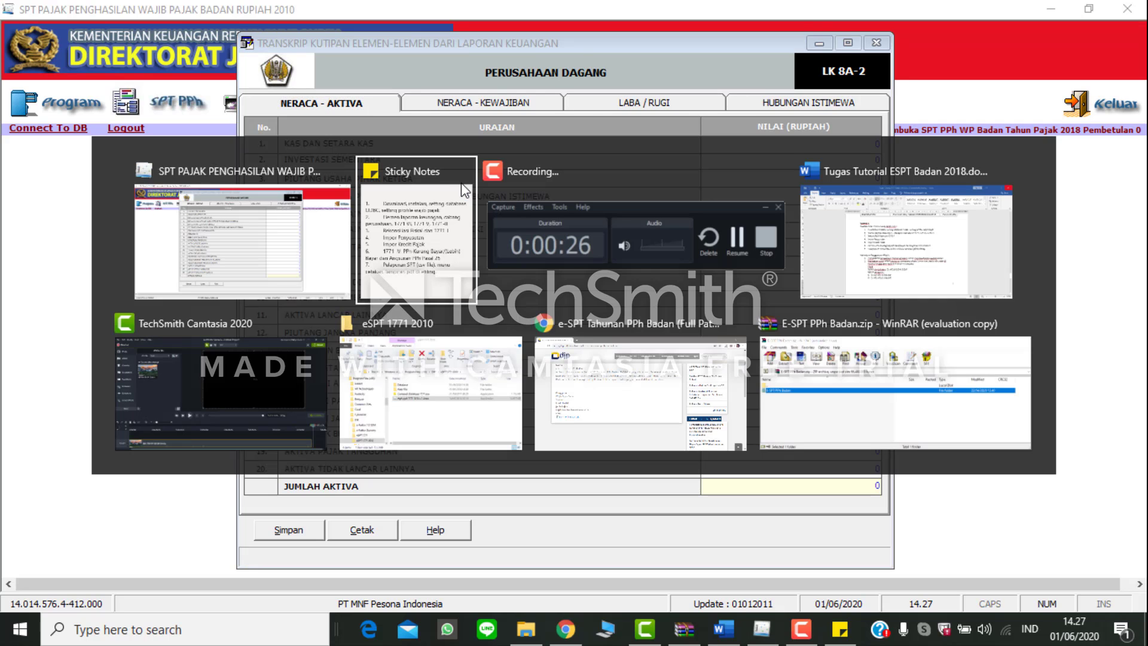
key(alt+Tab)
scroll(869, 387, down, 15)
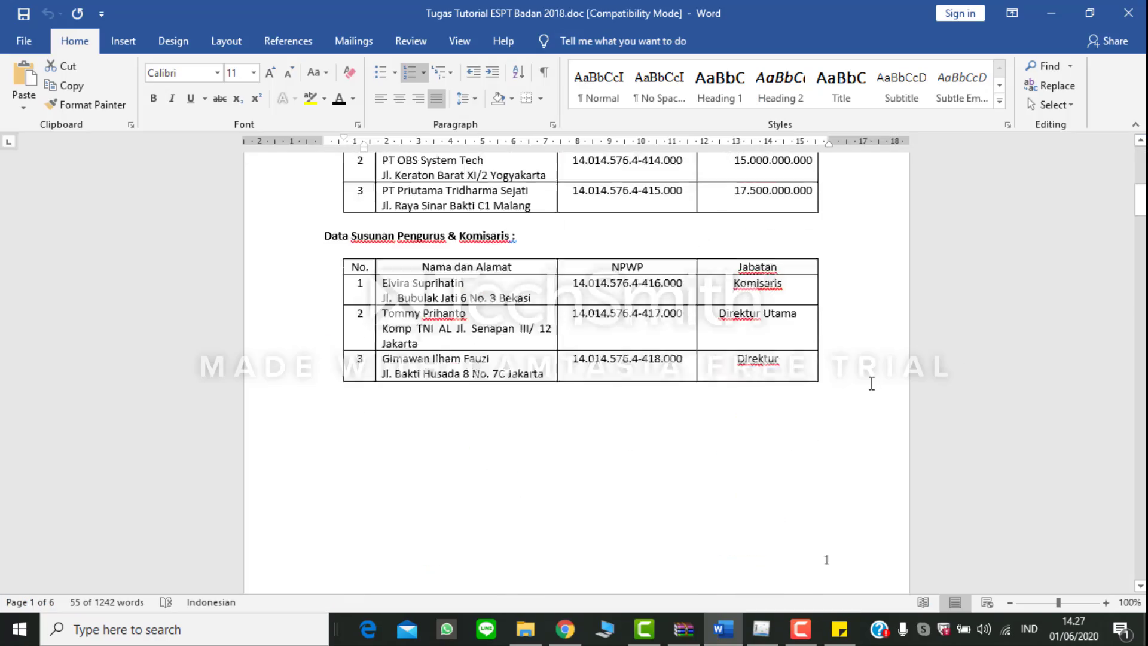
scroll(870, 386, down, 15)
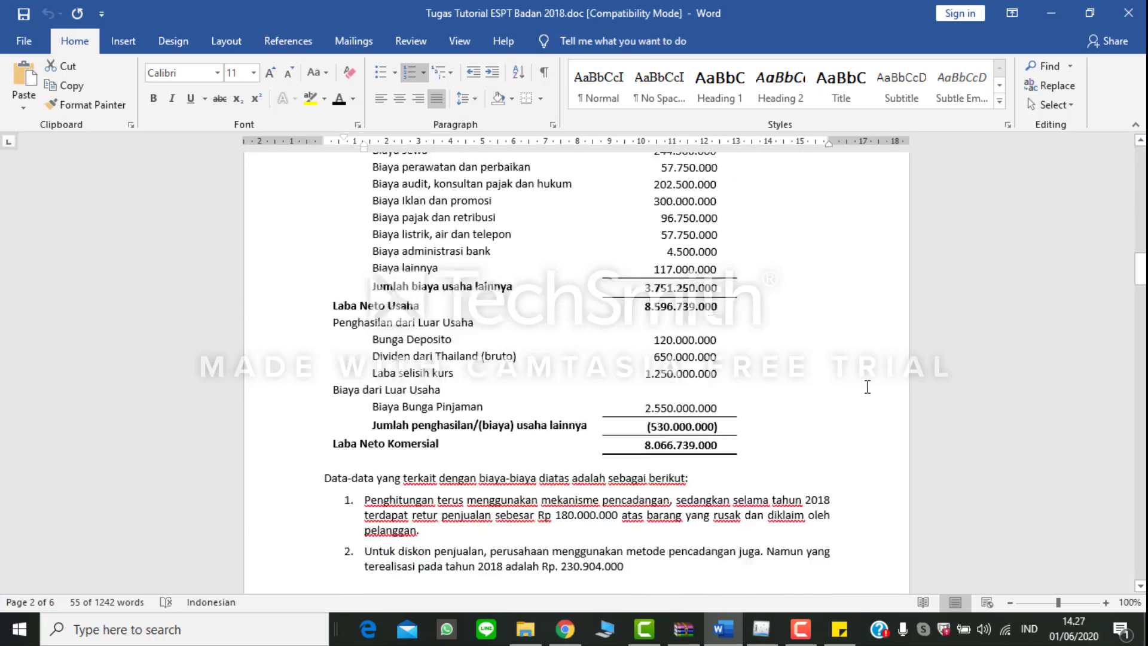
scroll(869, 394, down, 15)
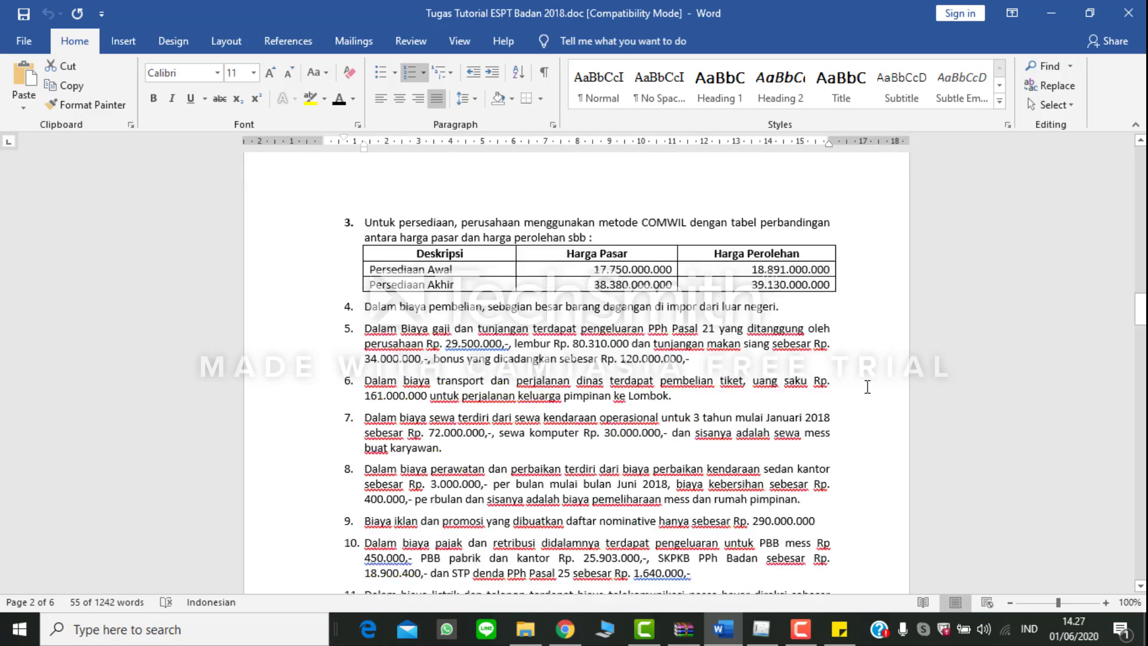
scroll(867, 387, down, 15)
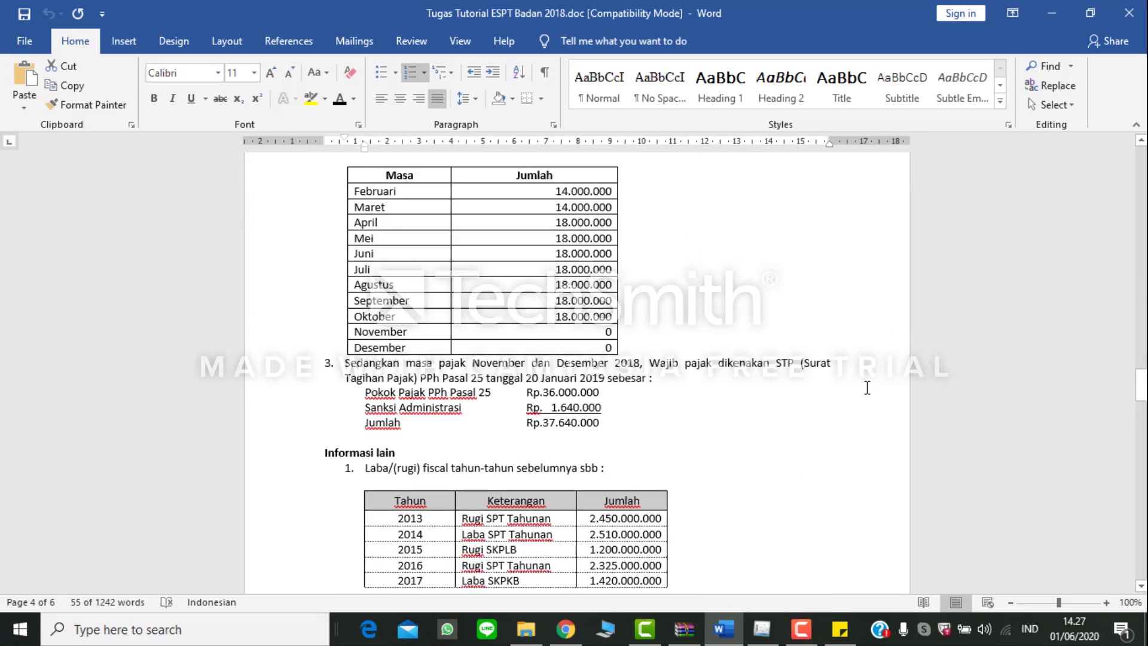
scroll(867, 387, down, 15)
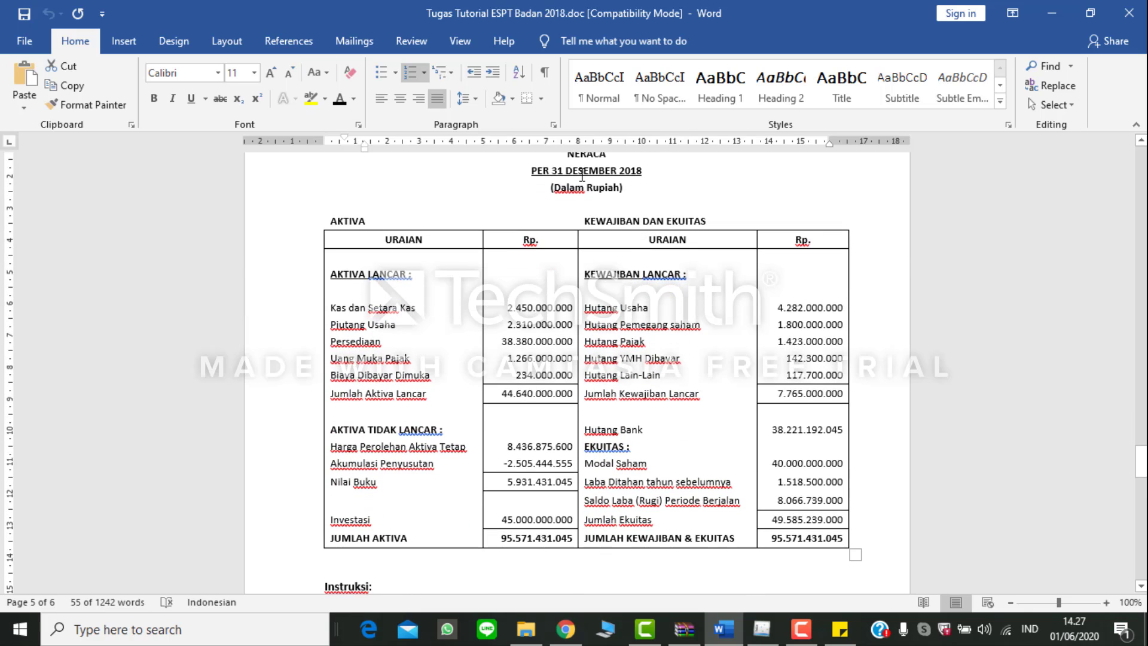
scroll(598, 281, up, 1)
scroll(601, 288, down, 1)
Step: Transfer the cash amount from the balance sheet to the eSPT transcript, setting Kas dan Setara Kas to 2.450.000.000
drag(506, 307, 562, 308)
key(alt+Tab)
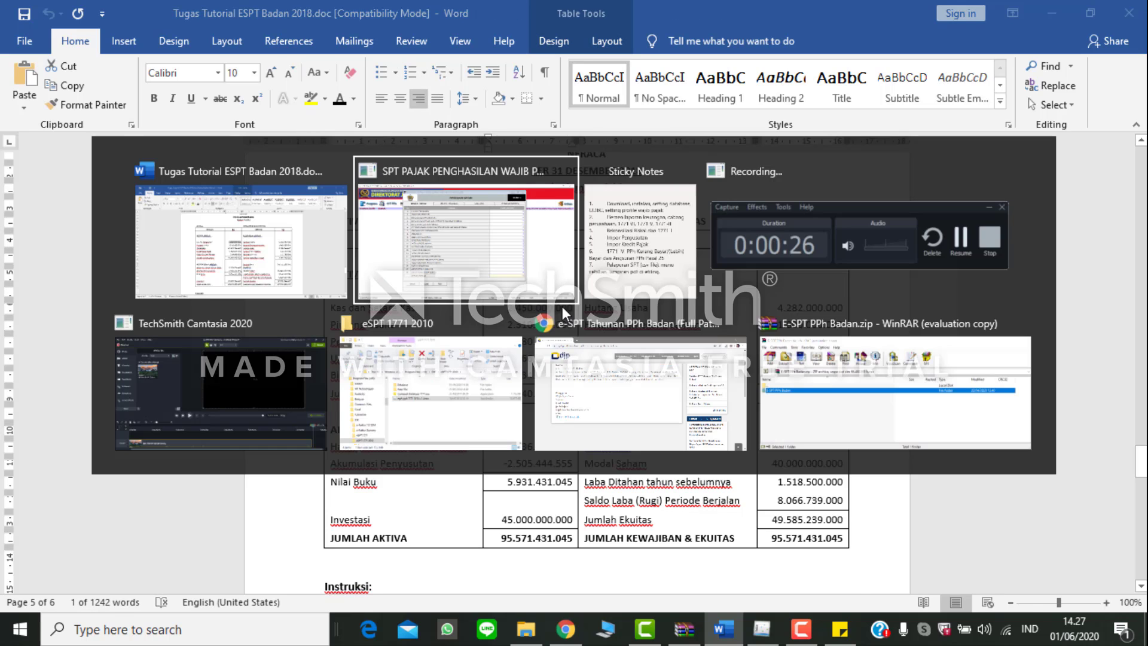
click(797, 146)
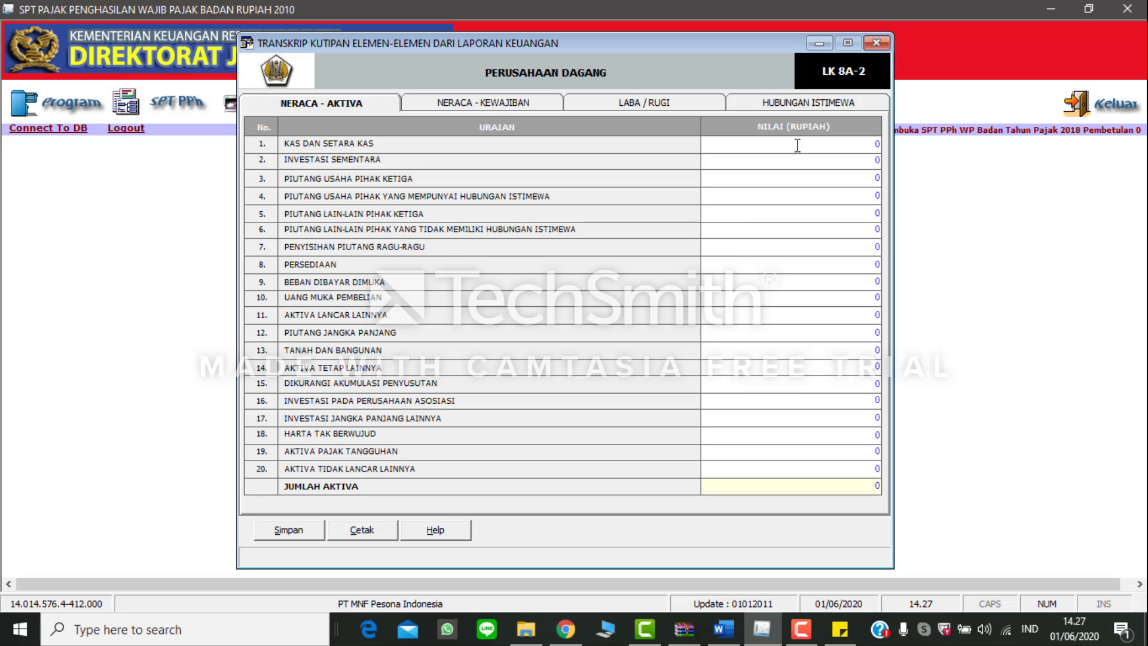
key(BackSpace)
key(alt+Tab)
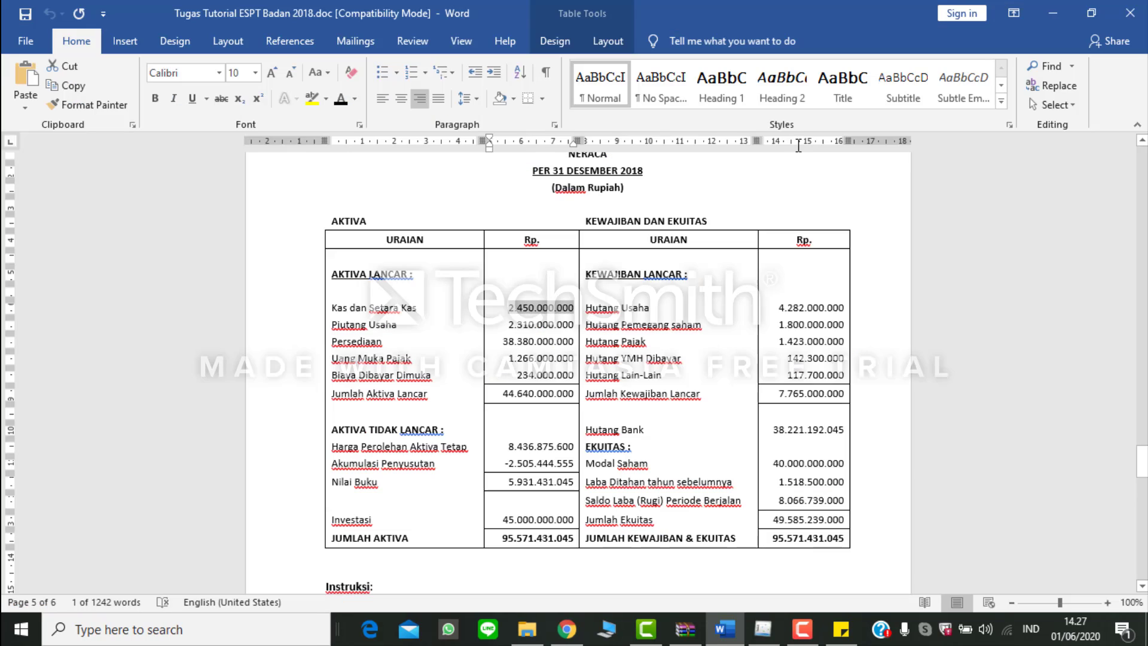
key(alt+Tab)
text(2.4)
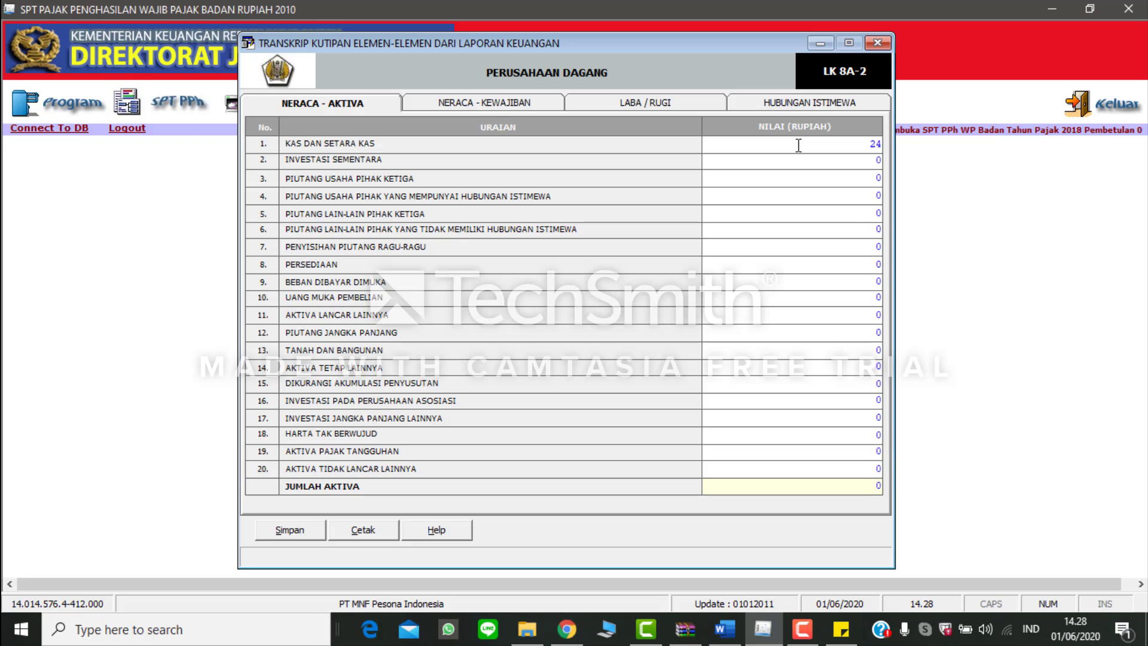
text(50.000.000)
key(Tab)
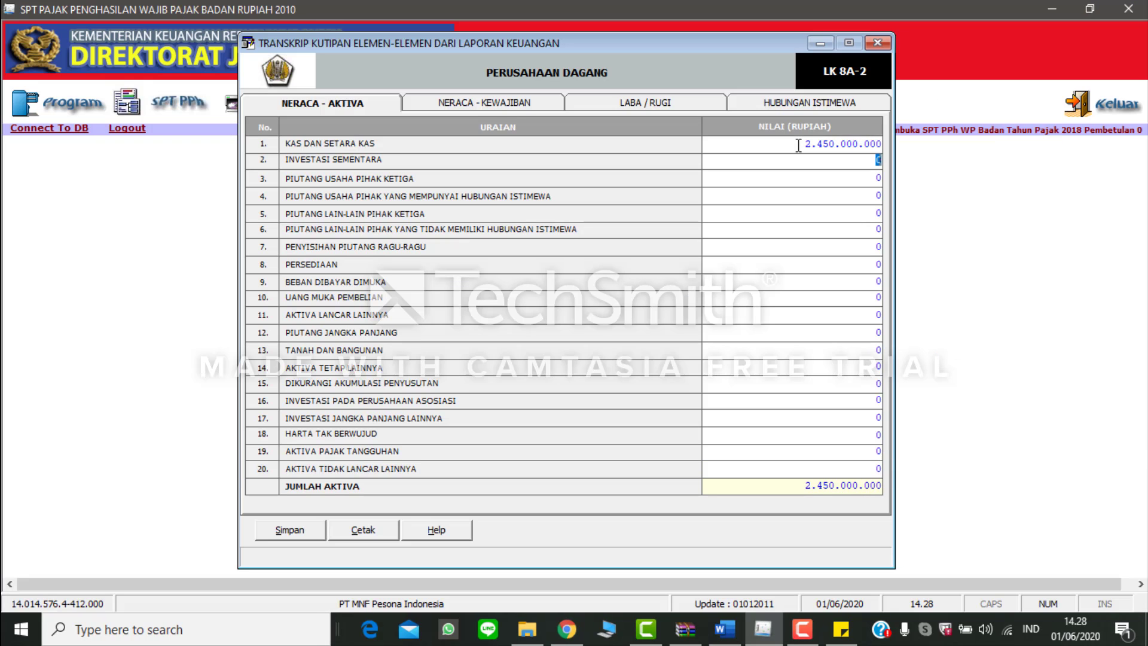
Step: Take the Piutang Usaha amount from the Word balance sheet and set Piutang Usaha Pihak Ketiga to 2.310.000.000 in eSPT
key(alt+Tab)
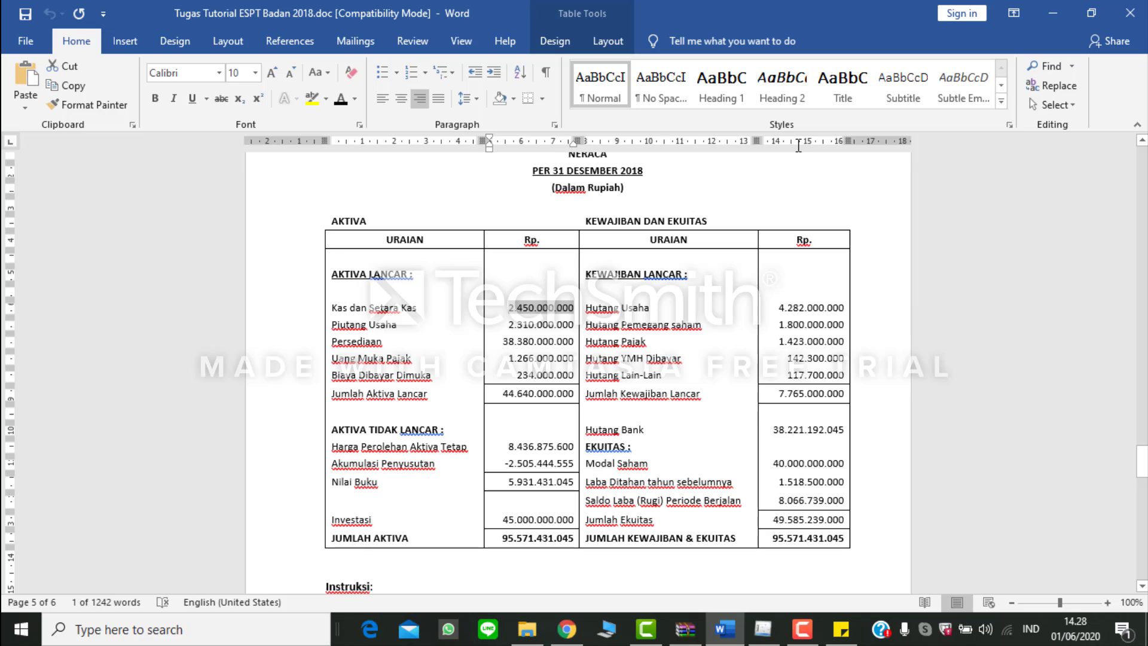
drag(508, 324, 553, 324)
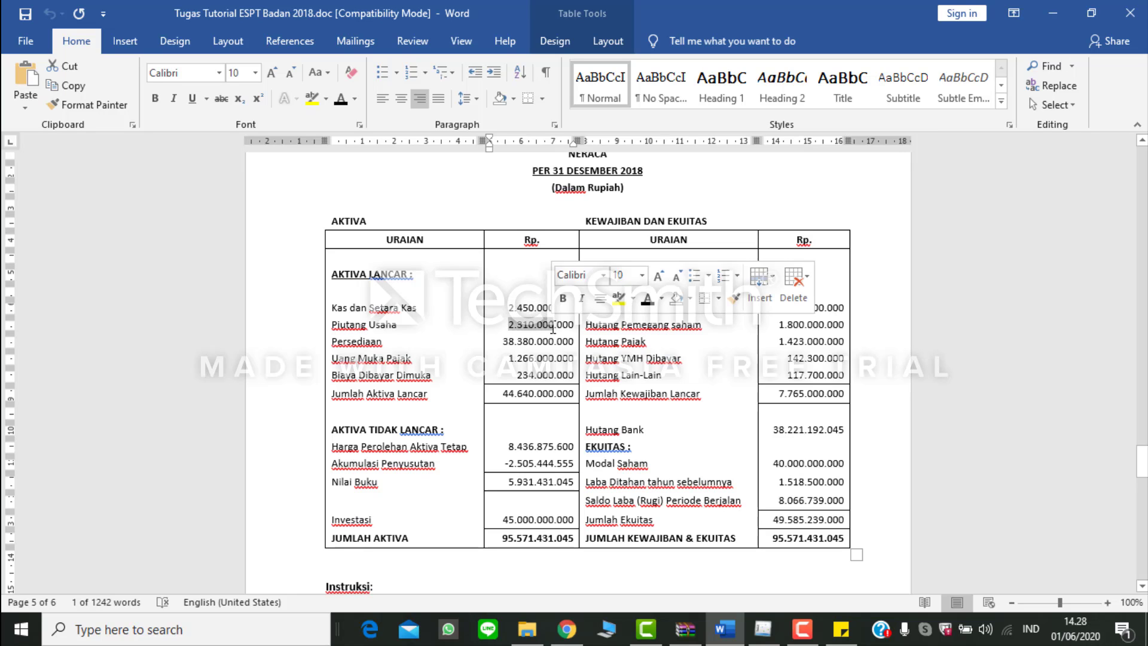
key(ctrl+c)
key(alt+Tab)
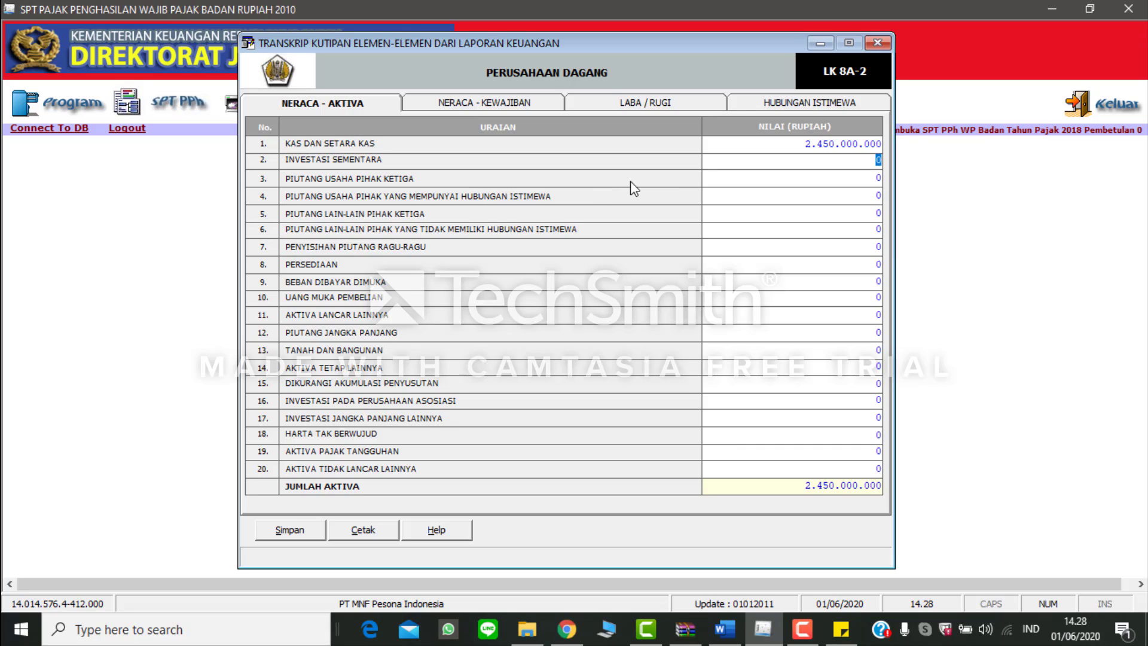
click(712, 181)
text(2.310.000.000)
key(Return)
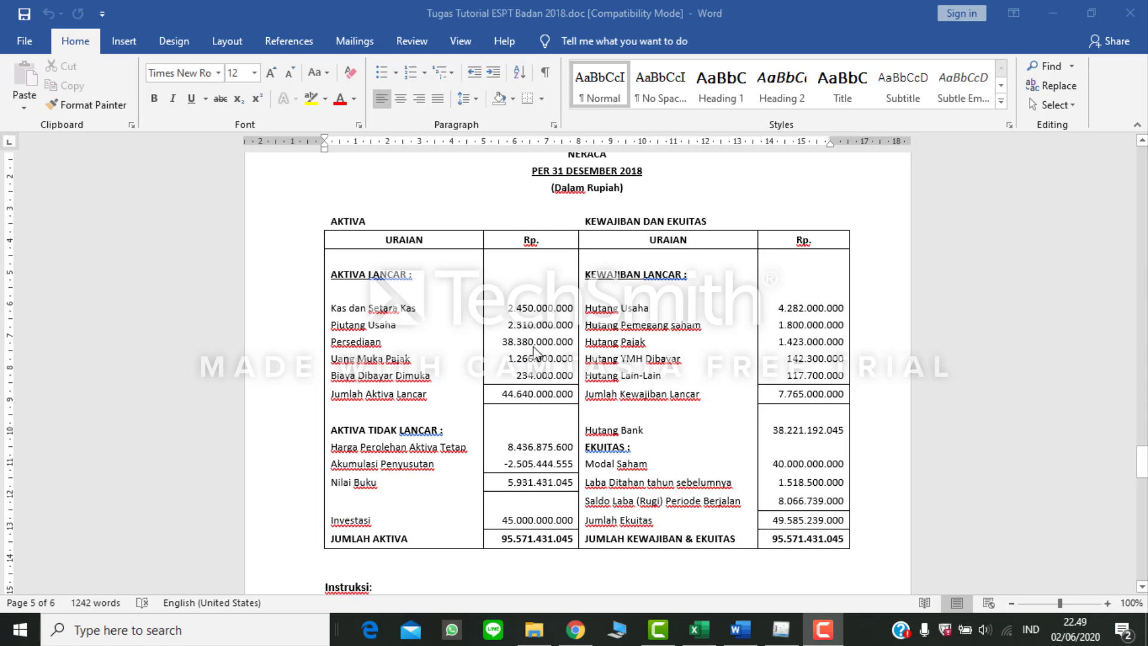
Step: Return to the eSPT transcript and set Persediaan to 38.380.000.000
click(780, 628)
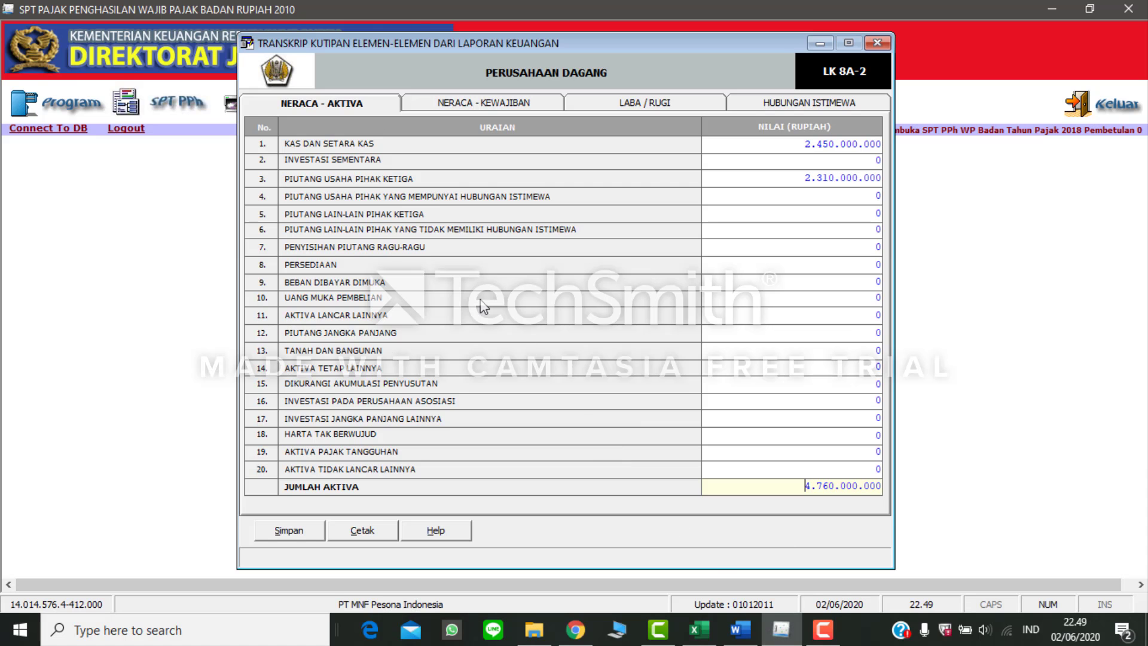
click(722, 263)
text(38380000000)
key(Return)
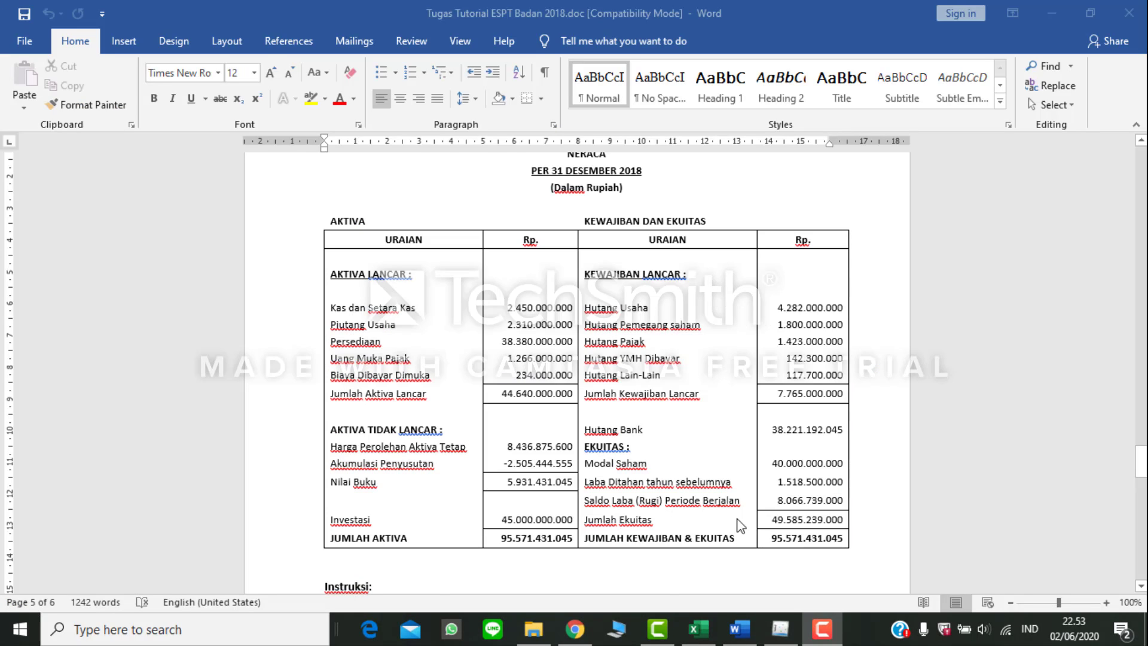
Step: Return to the eSPT transcript and enter the Uang Muka Pajak amount of 1.266.000.000 under Aktiva Lancar Lainnya
click(781, 631)
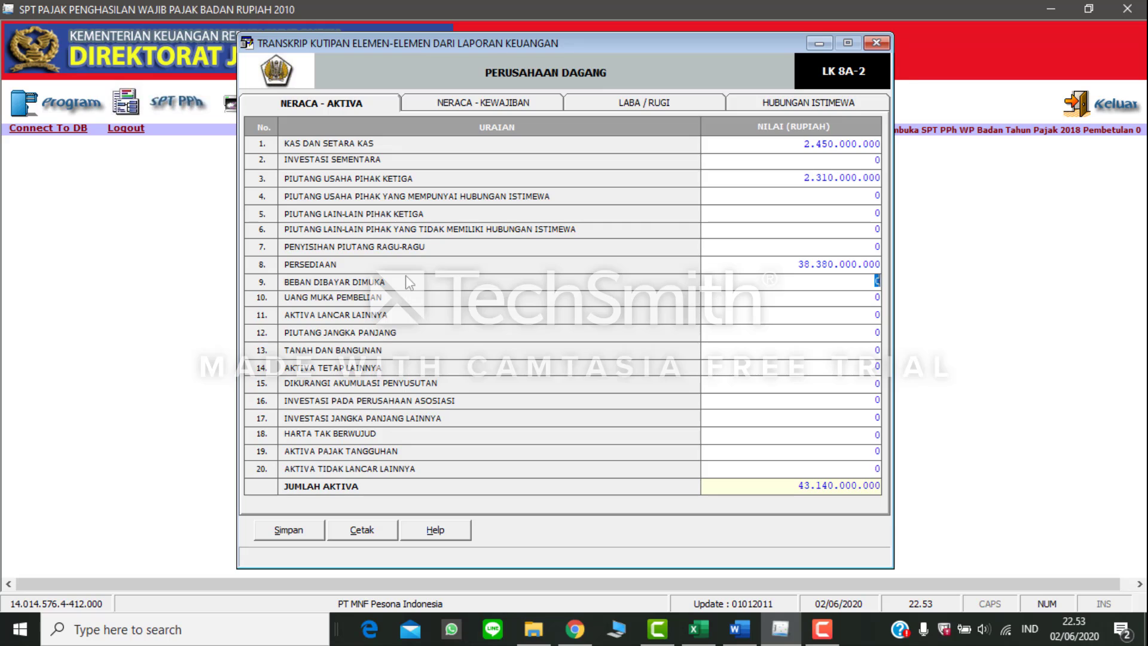
click(721, 319)
text(1266000000)
click(871, 336)
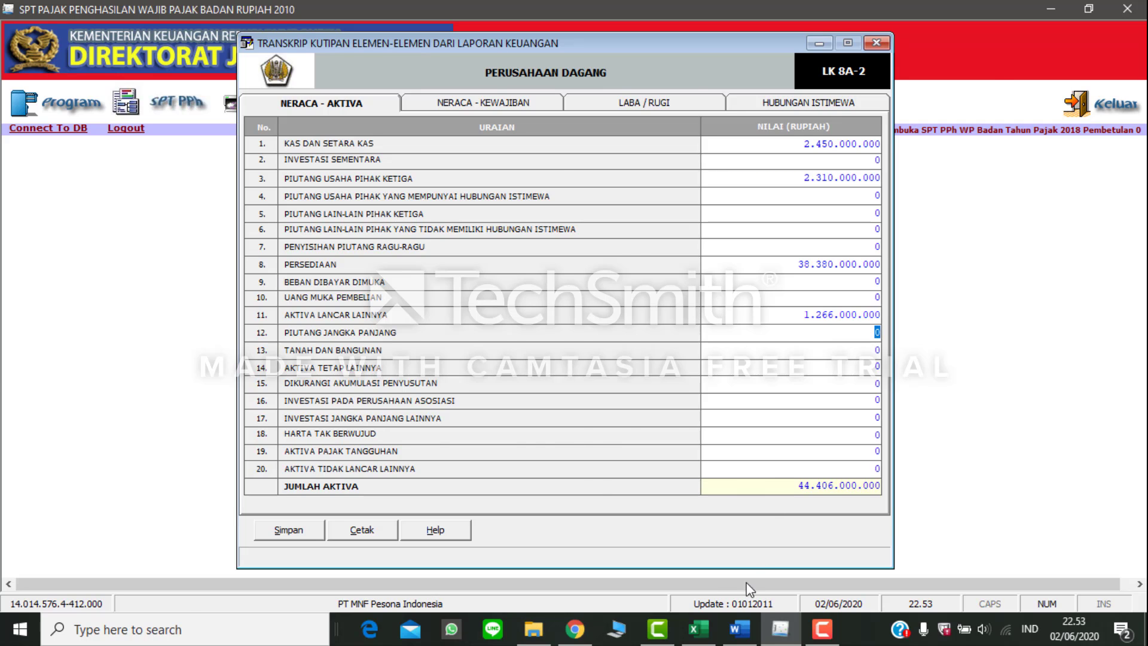
Step: Check the prepaid expense in the Word balance sheet and set Beban Dibayar Dimuka to 234.000.000 in eSPT
click(740, 629)
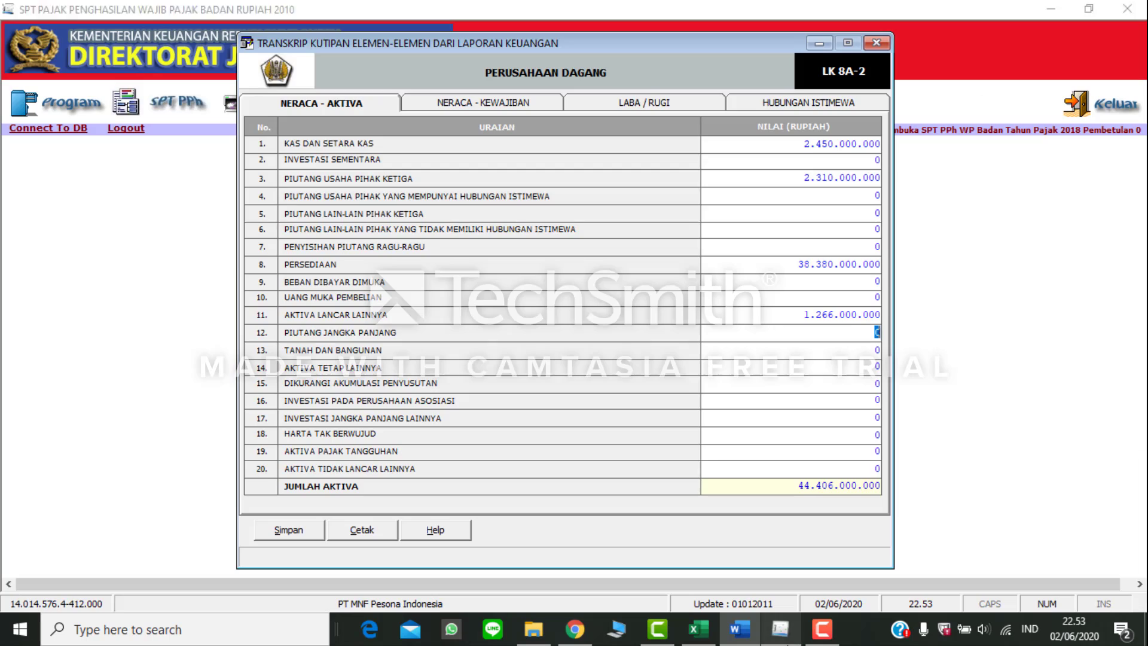
key(alt+Tab)
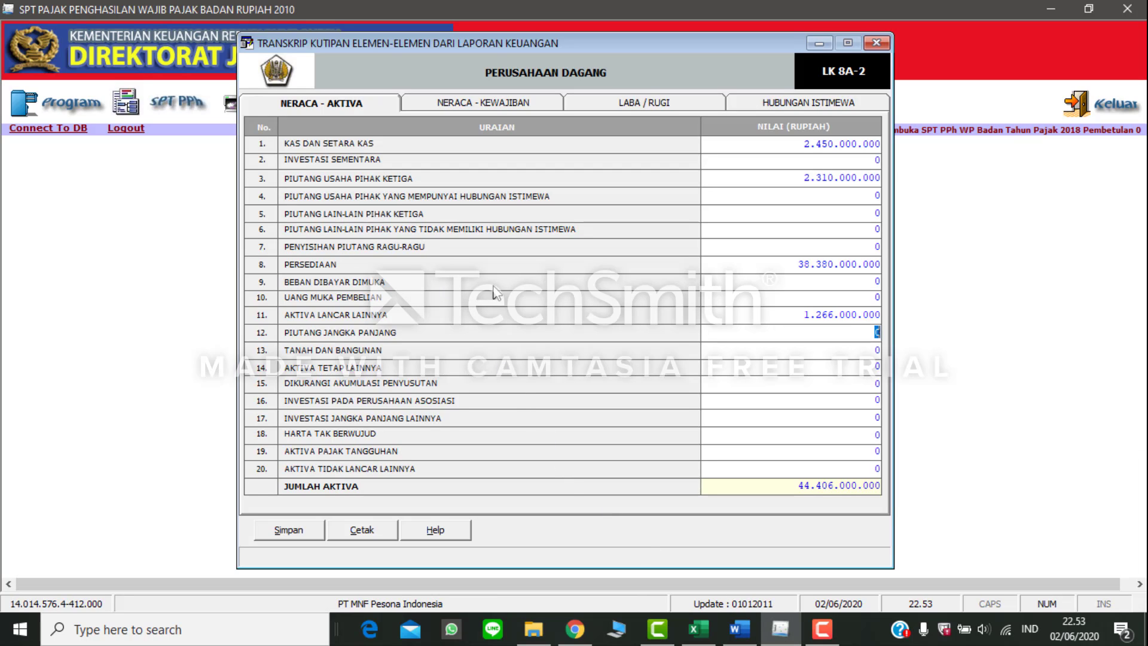
click(763, 281)
text(234000000)
key(Tab)
Step: Look up the fixed asset cost in the Word balance sheet and set Aktiva Tetap Lainnya to 8.436.875.600 in eSPT
click(737, 629)
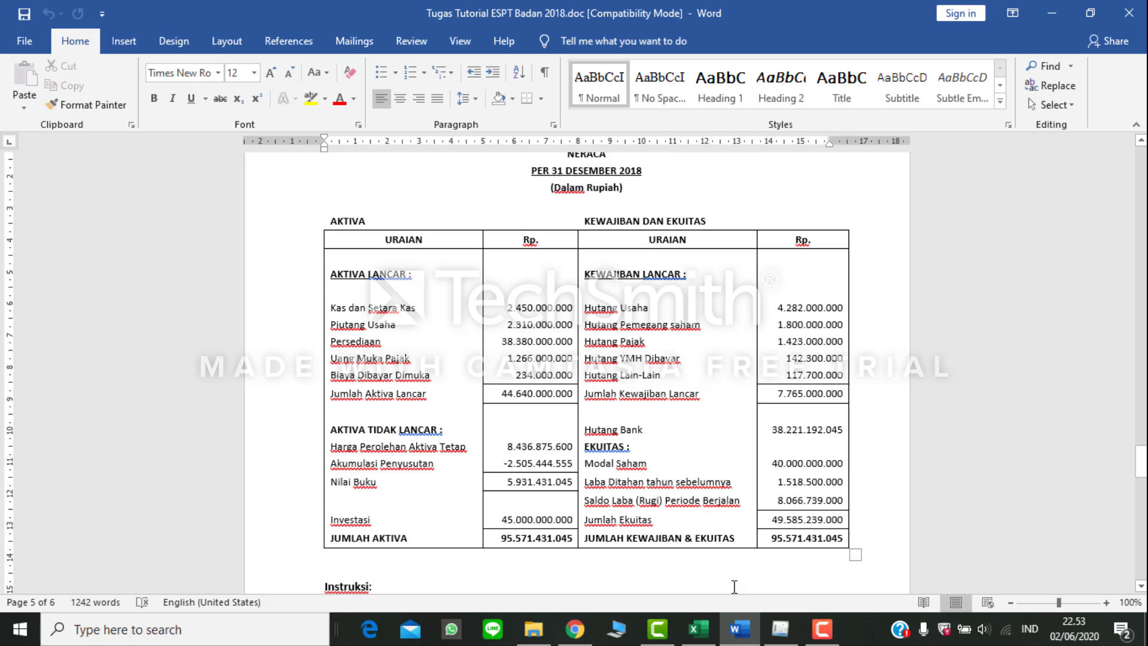
mouse_move(780, 628)
click(790, 575)
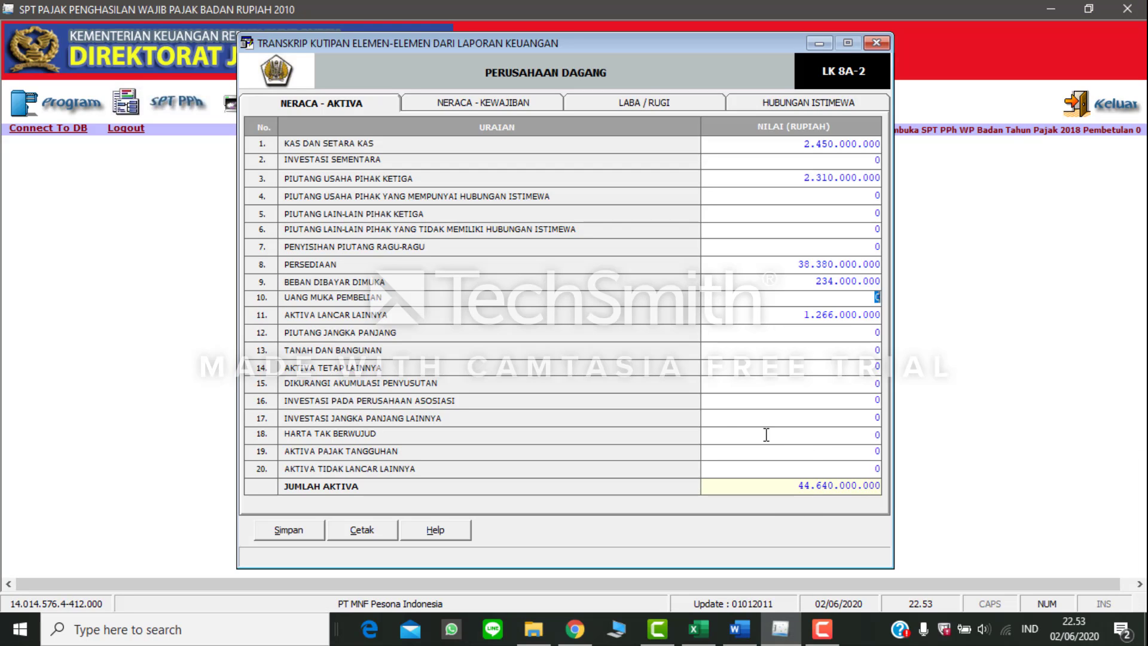
click(759, 367)
text(8.436.875.600)
key(Return)
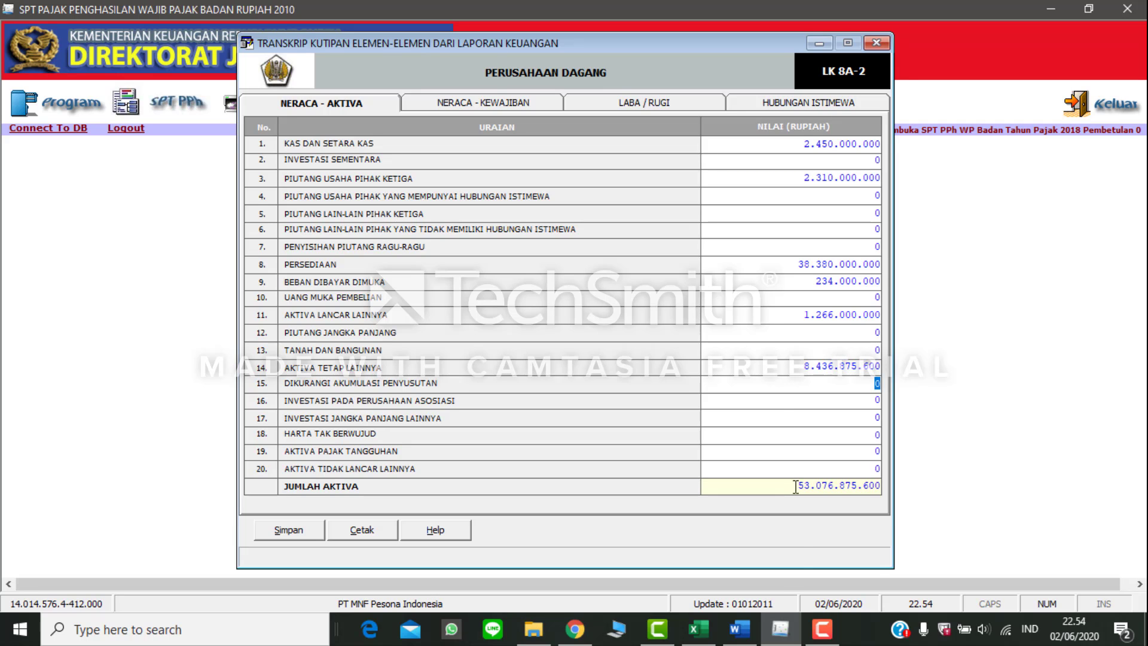
Step: Look up the accumulated depreciation in the Word balance sheet and set Dikurangi Akumulasi Penyusutan to 2.505.444.555 in eSPT
click(739, 629)
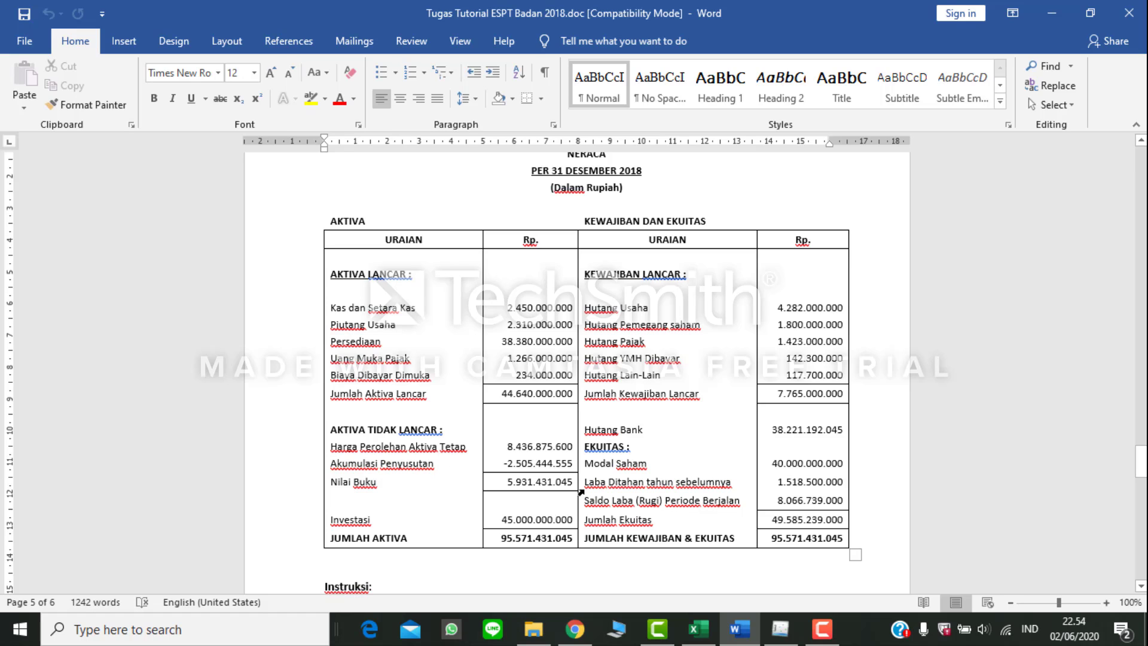
click(780, 628)
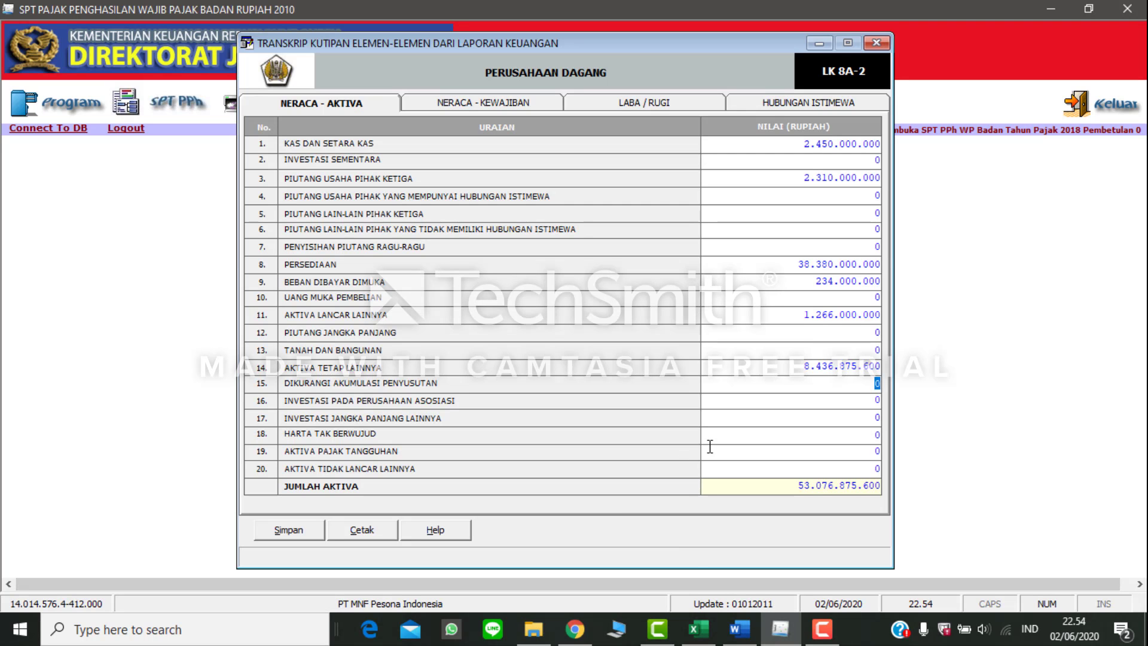
text(2505444555)
key(Return)
Step: Look up the investment in the Word balance sheet and set Investasi Jangka Panjang Lainnya to 45.000.000.000 in eSPT
click(739, 629)
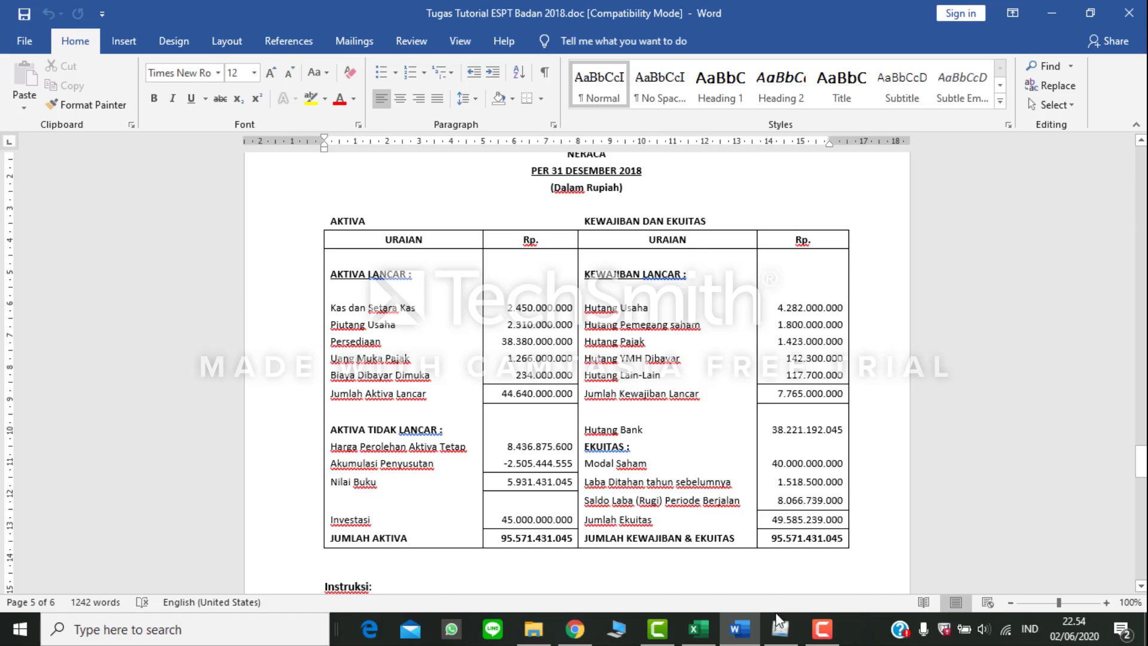
click(779, 628)
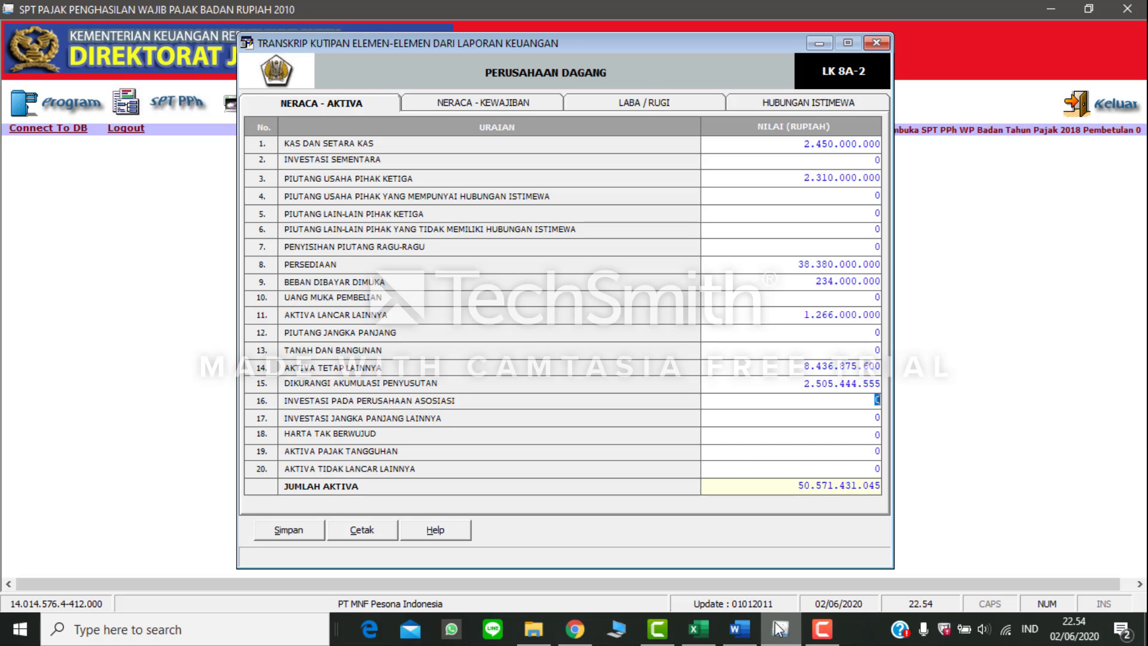
click(780, 418)
text(45.000.000.0)
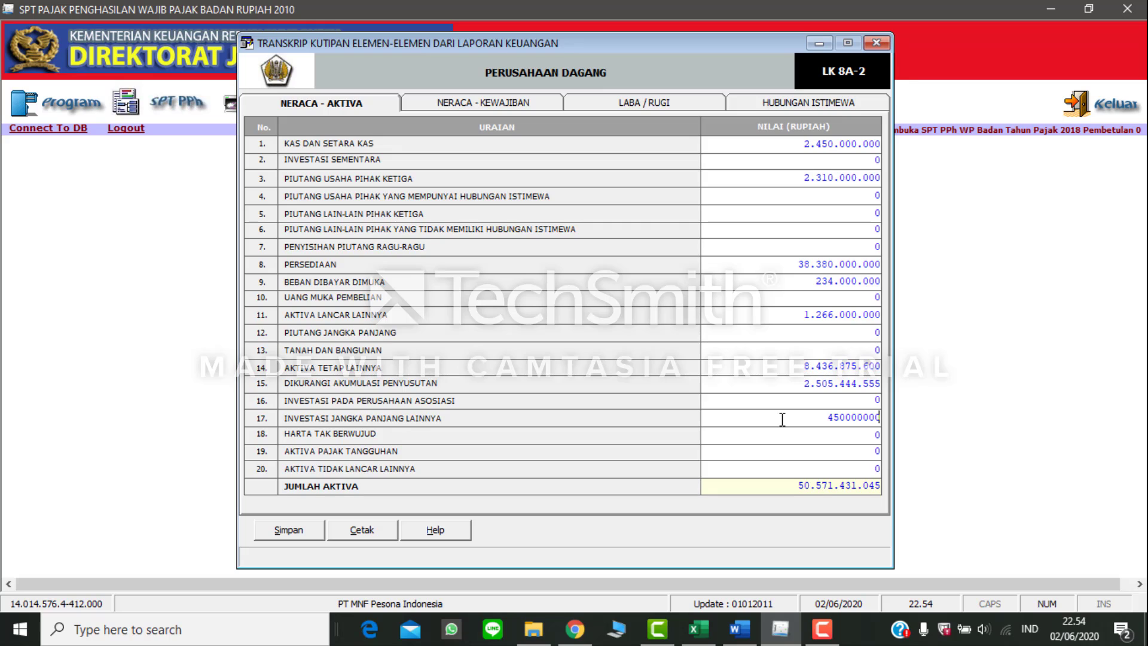
text(00)
click(870, 453)
Step: Look up Hutang Usaha in the Word balance sheet and set Hutang Usaha Pihak Ketiga to 4.282.000.000 in the eSPT liabilities transcript
click(739, 629)
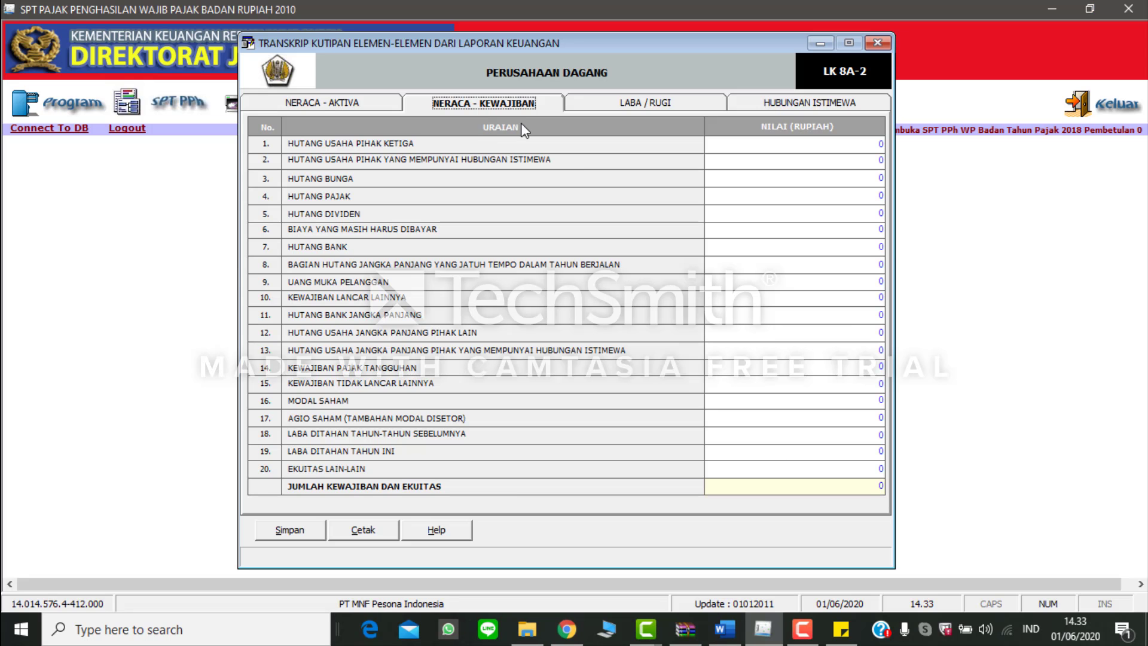
key(alt+Tab)
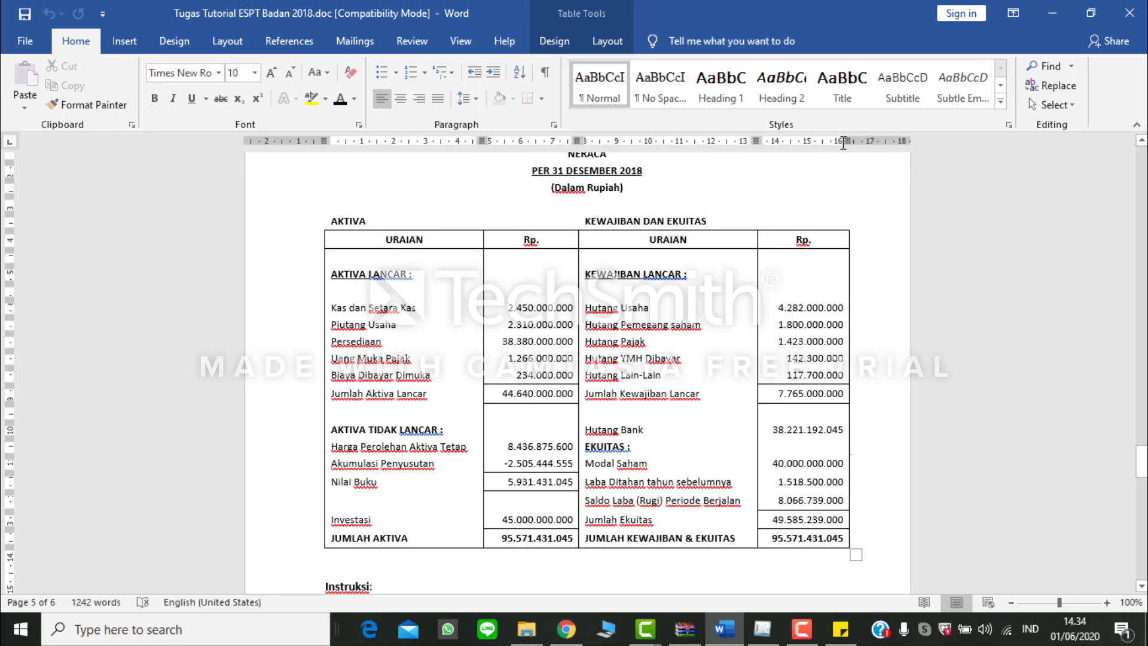
key(alt+Tab)
text(4)
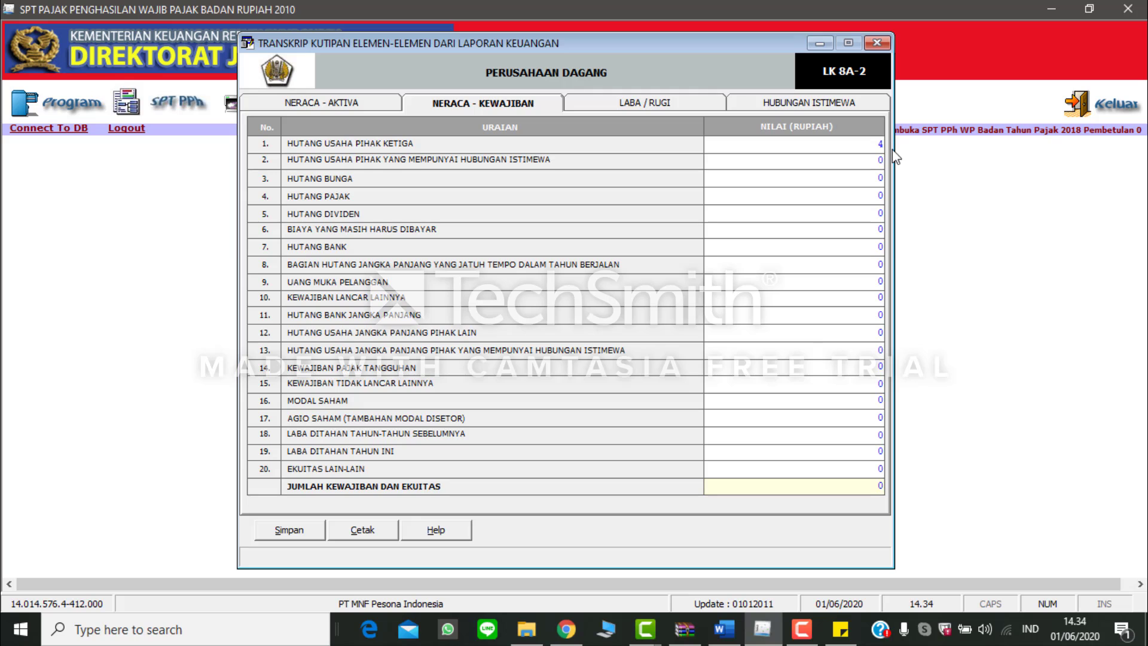
text(.282.000.000)
key(Return)
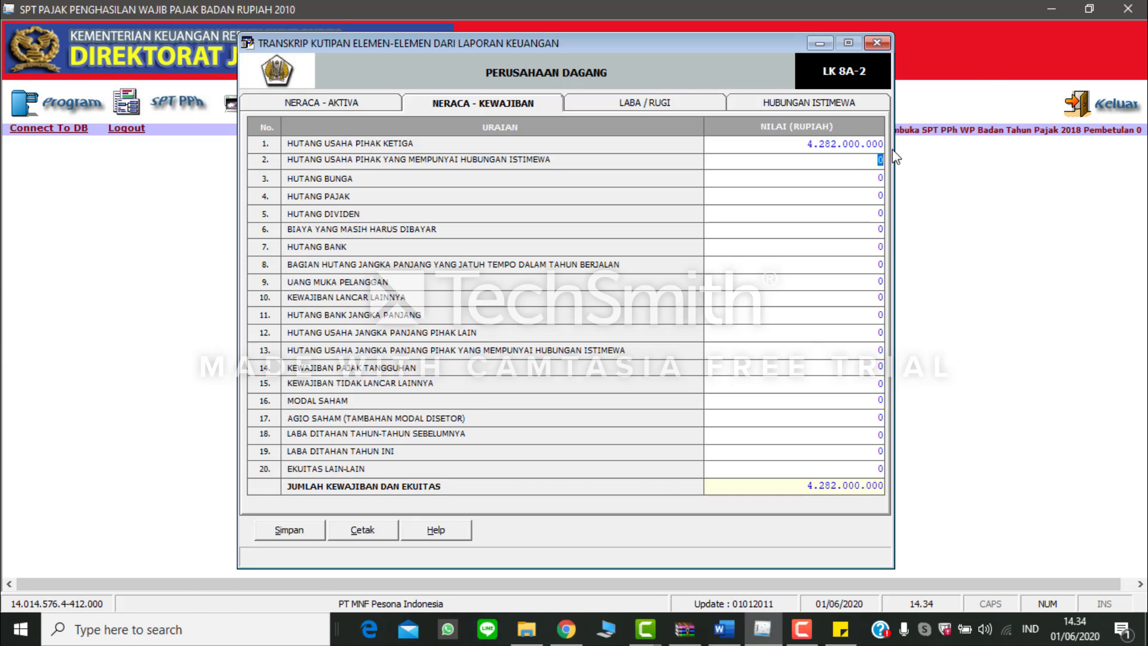
Step: Check the shareholder debt in Word and enter 1.800.000.000 for Hutang Usaha Pihak yang Mempunyai Hubungan Istimewa in eSPT
key(alt+Tab)
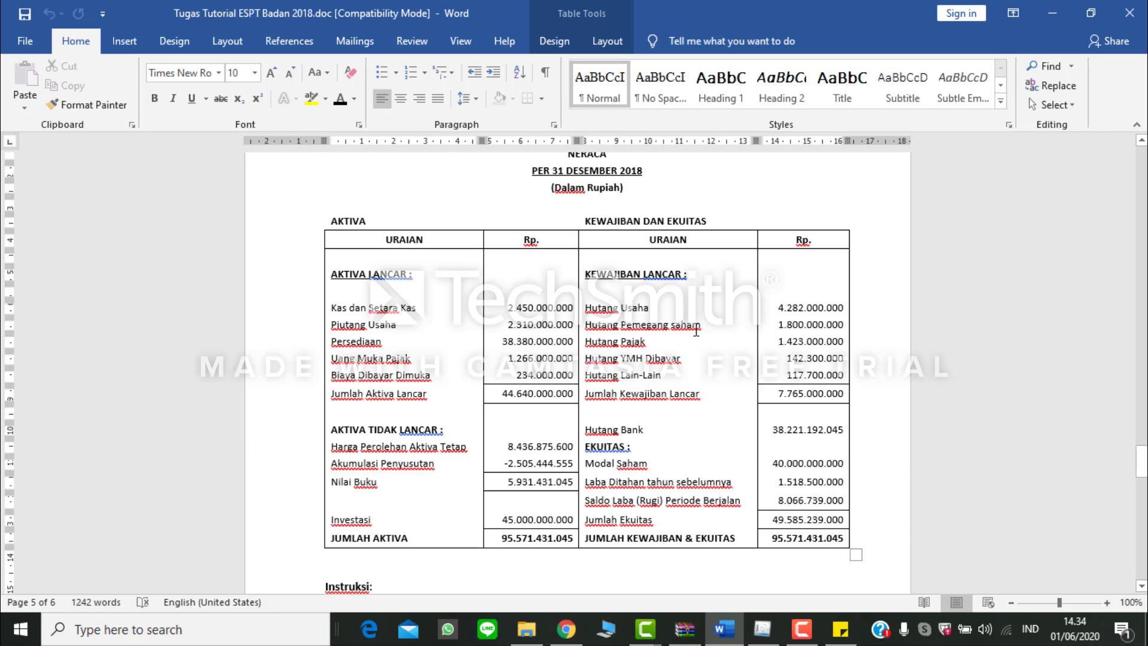
key(alt+Tab)
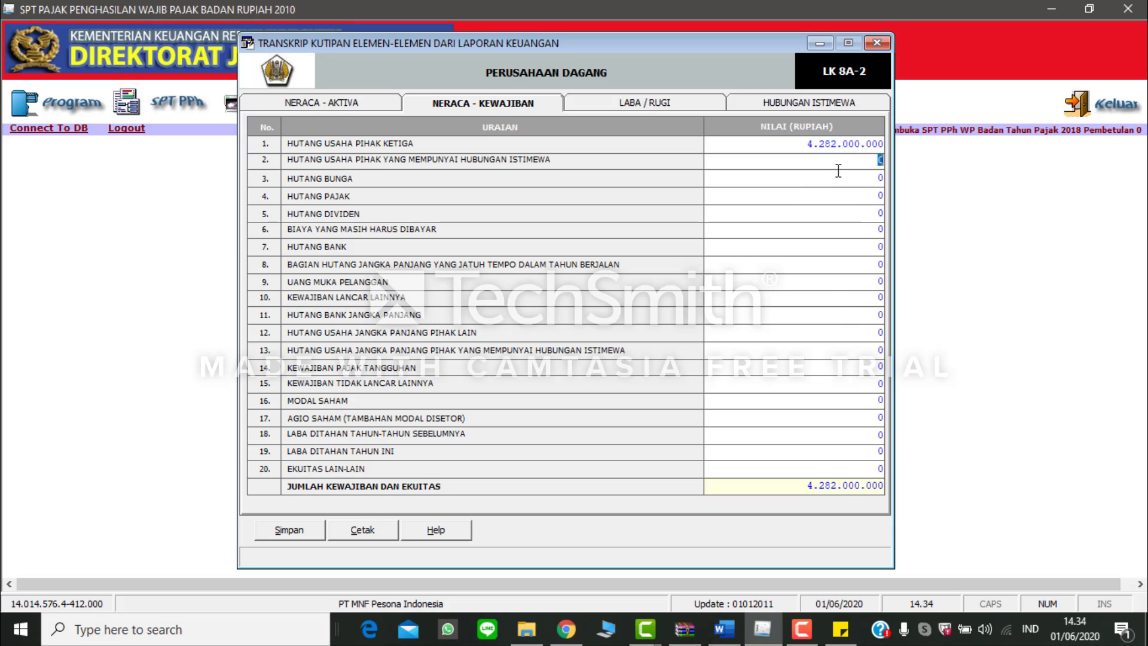
text(1.800.)
text(000.000)
key(Return)
Step: Look up the tax payable in the Word balance sheet and set Hutang Pajak to 1.423.000.000 in eSPT
key(alt+Tab)
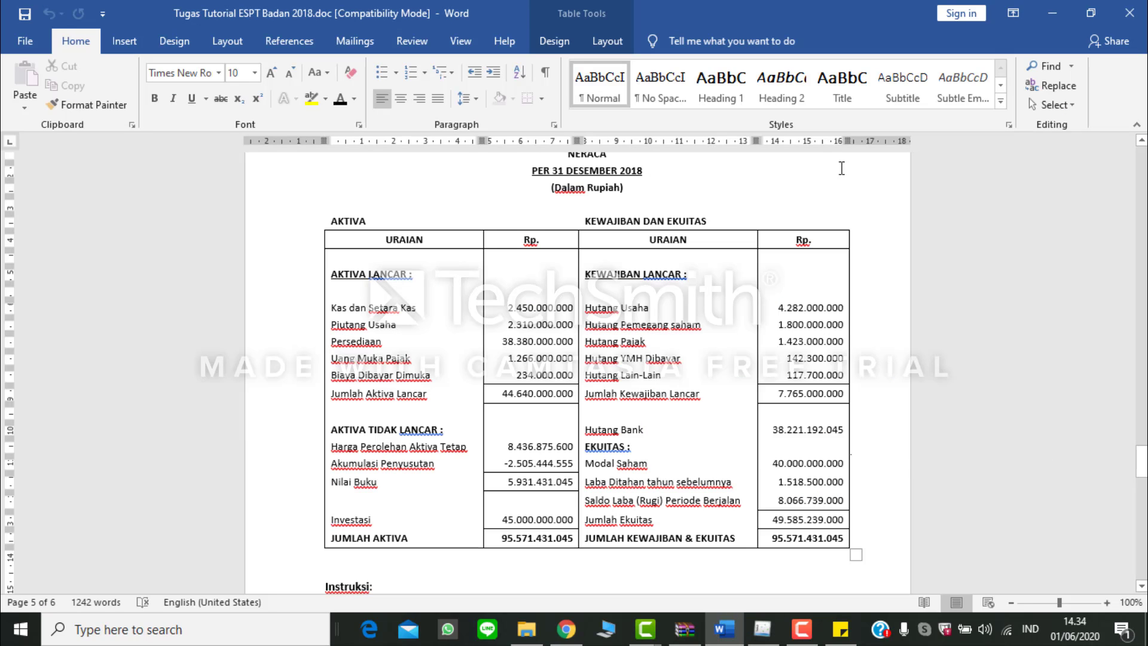
key(alt+Tab)
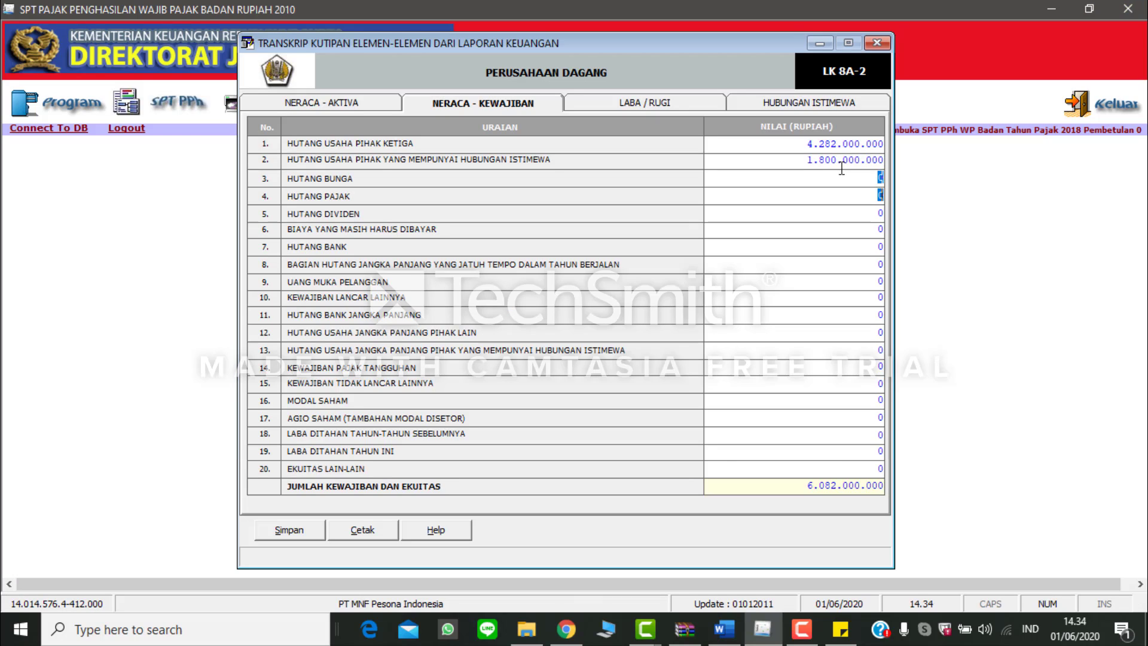
key(Return)
text(1423000000)
Step: Check Hutang YMH Dibayar in the Word balance sheet and set Biaya yang Masih Harus Dibayar to 142.300.000 in eSPT
key(alt+Tab)
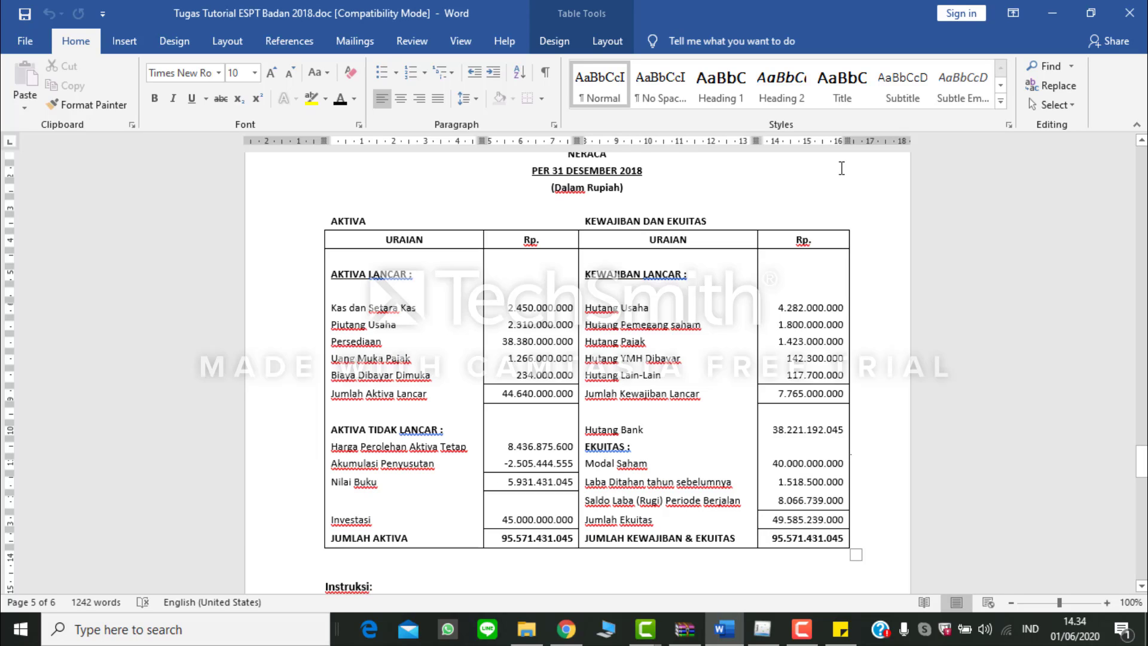
key(alt+Tab)
key(Tab)
key(Tab)
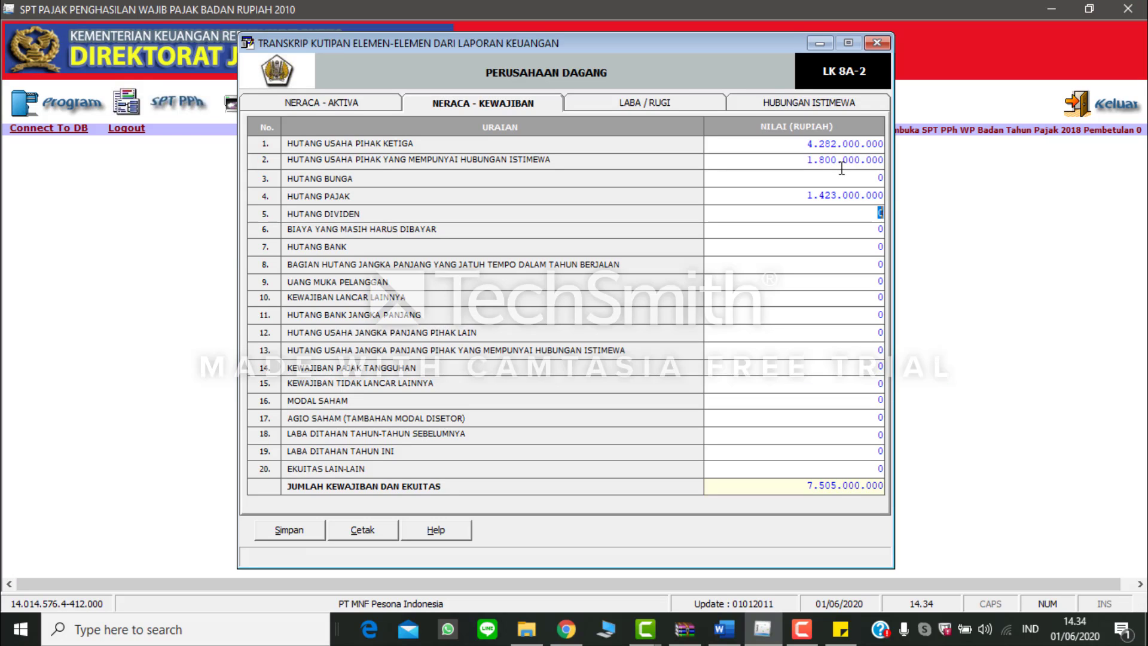
text(142.300.000)
key(Tab)
key(Tab)
key(Tab)
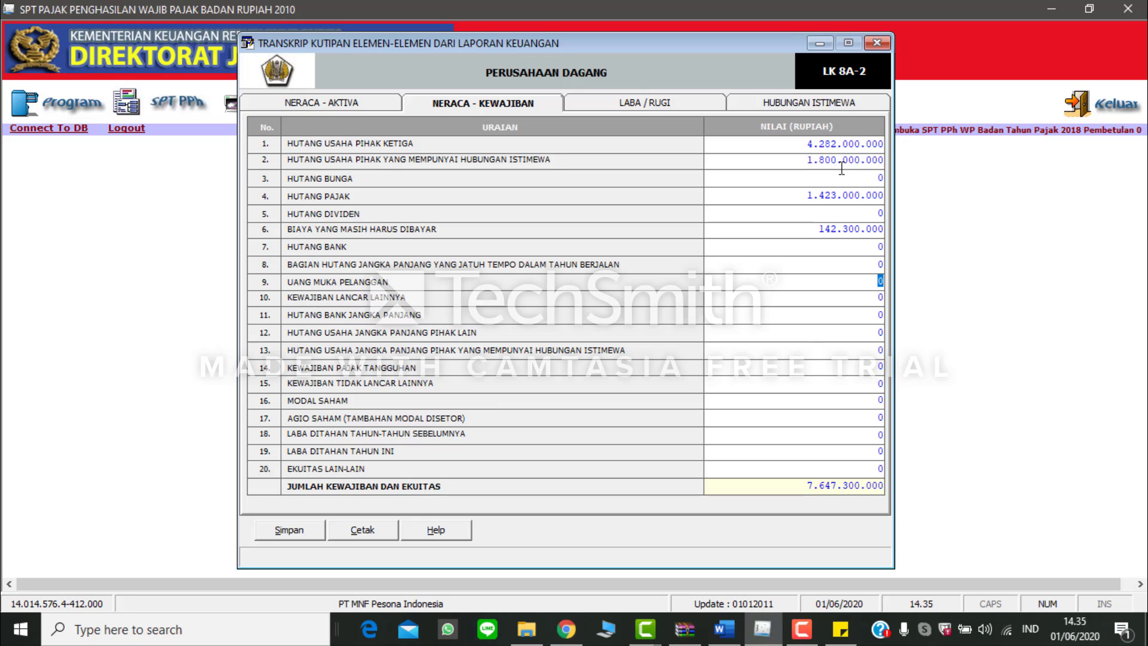
Step: Enter the Hutang Lain-Lain amount of 117.700.000 under Kewajiban Lancar Lainnya
key(Tab)
text(117.700.000)
key(Tab)
Step: Look up the bank debt in the Word balance sheet and set Hutang Bank Jangka Panjang to 38.221.192.045 in eSPT
key(alt+Tab)
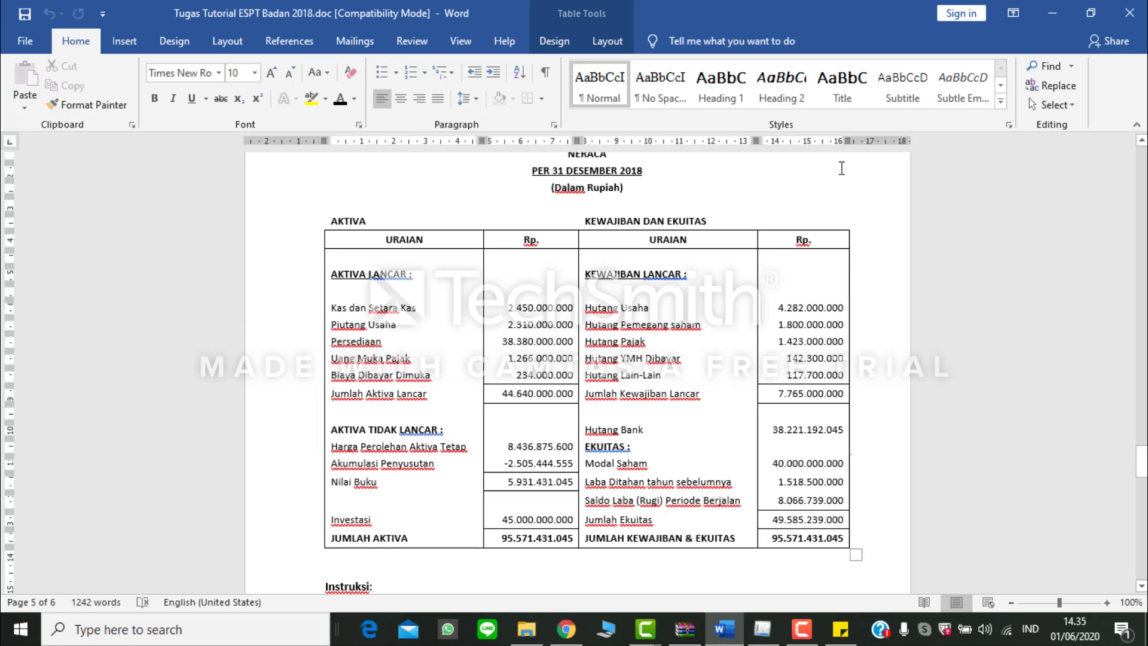
key(alt+Tab)
text(382211)
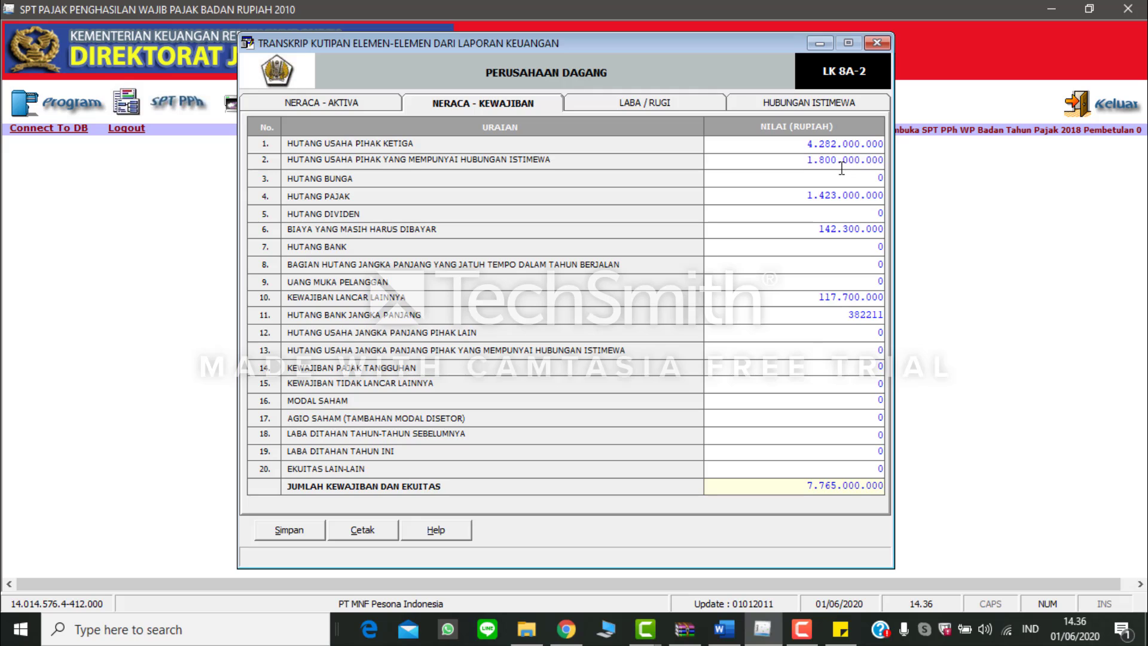
text(920045)
key(Tab)
Step: Look up the share capital in the Word balance sheet and set Modal Saham to 40.000.000.000 in eSPT
key(alt+Tab)
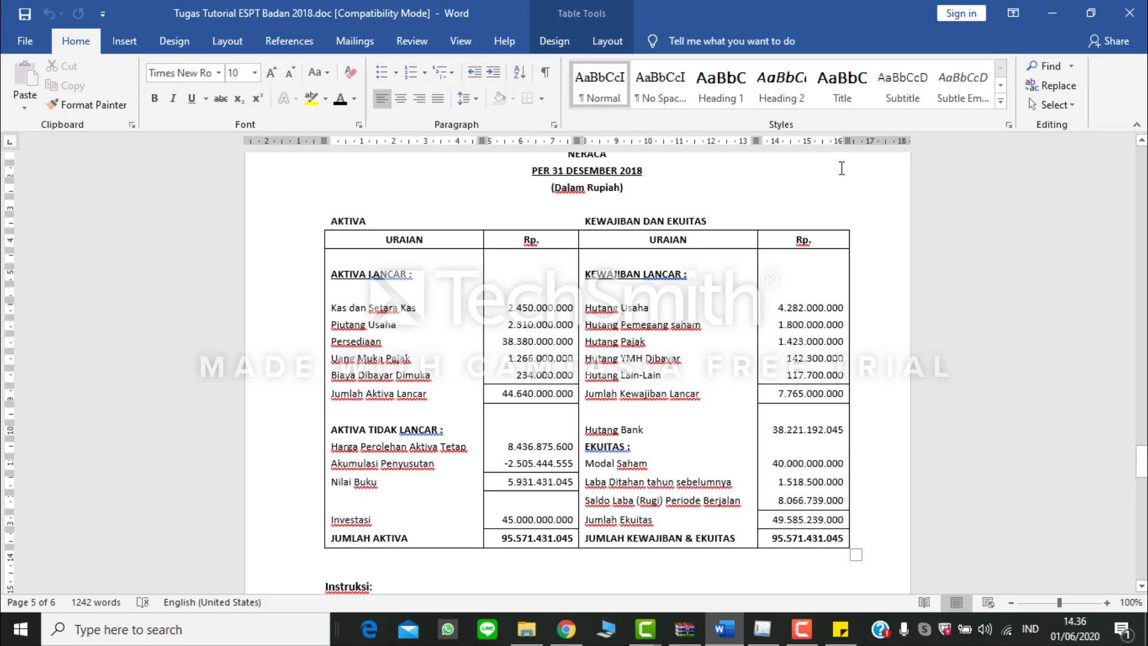
key(alt+Tab)
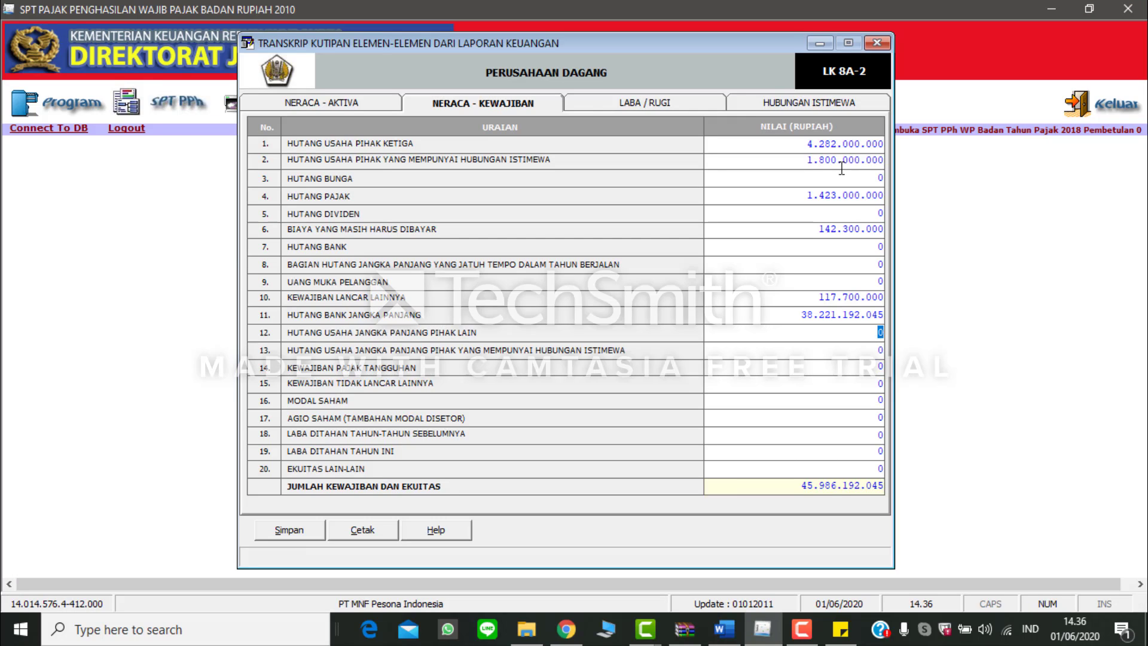
key(Tab)
key(Tab)
key(Tab)
key(Tab)
text(40000000000)
key(Tab)
Step: Check the prior retained earnings in Word and set Laba Ditahan Tahun-Tahun Sebelumnya to 1.518.500.000 in eSPT
key(alt+Tab)
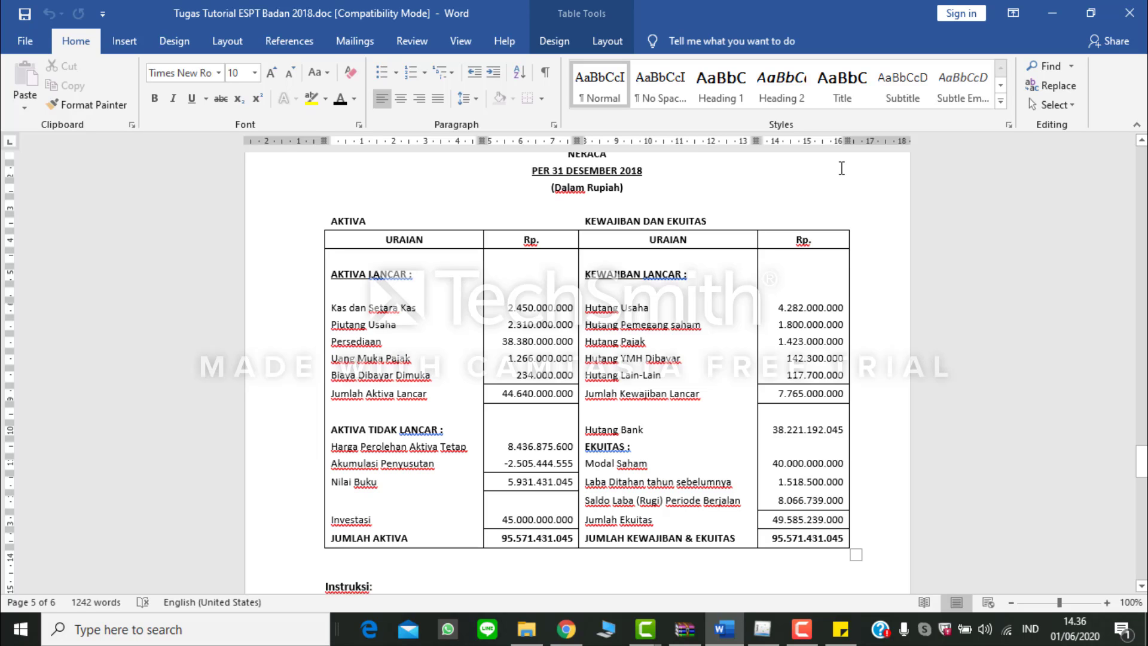
key(alt+Tab)
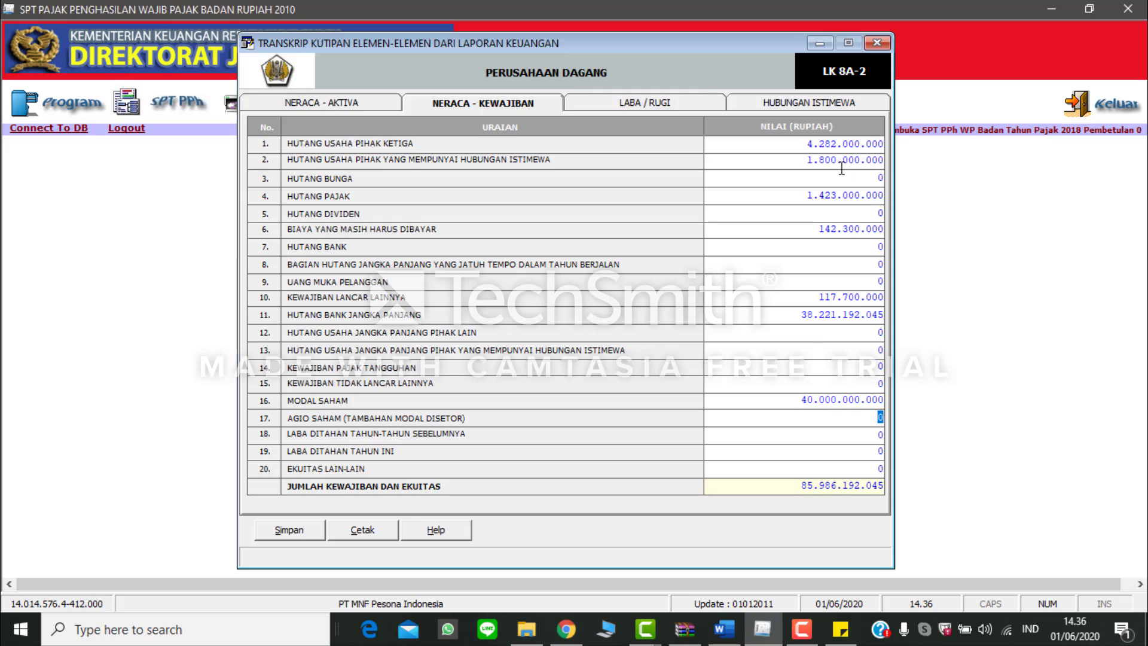
key(Tab)
text(1518500000)
key(Tab)
Step: Enter the current period profit of 8.066.739.000 from Word under Ekuitas Lain-Lain in eSPT and compare the total with the Word balance sheet
key(alt+Tab)
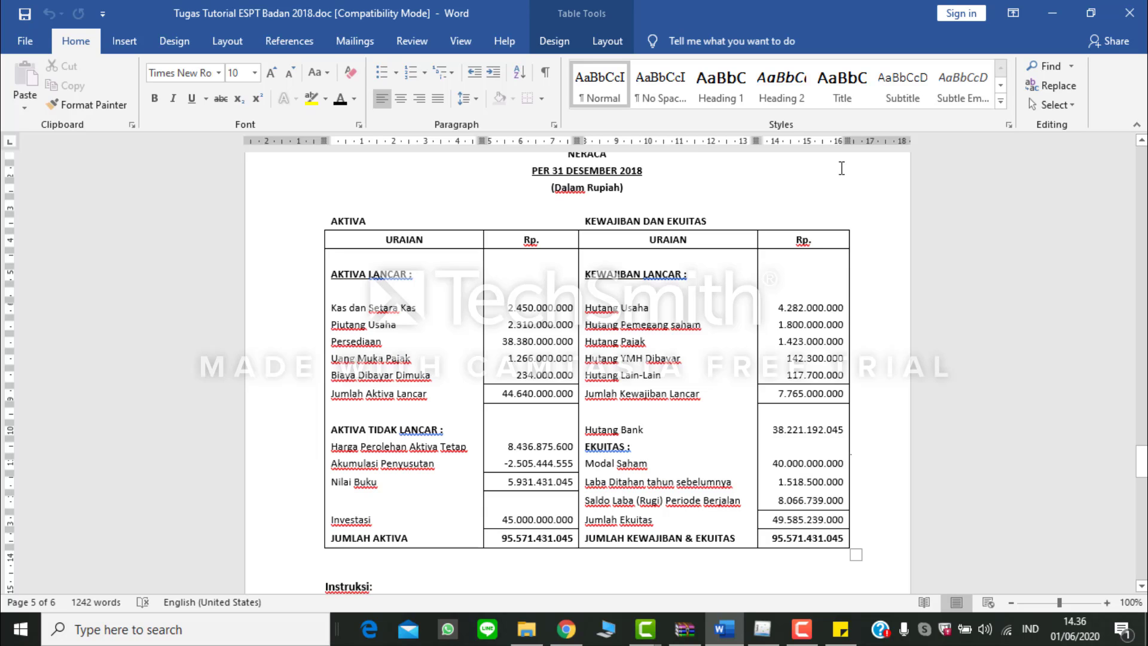
key(alt+Tab)
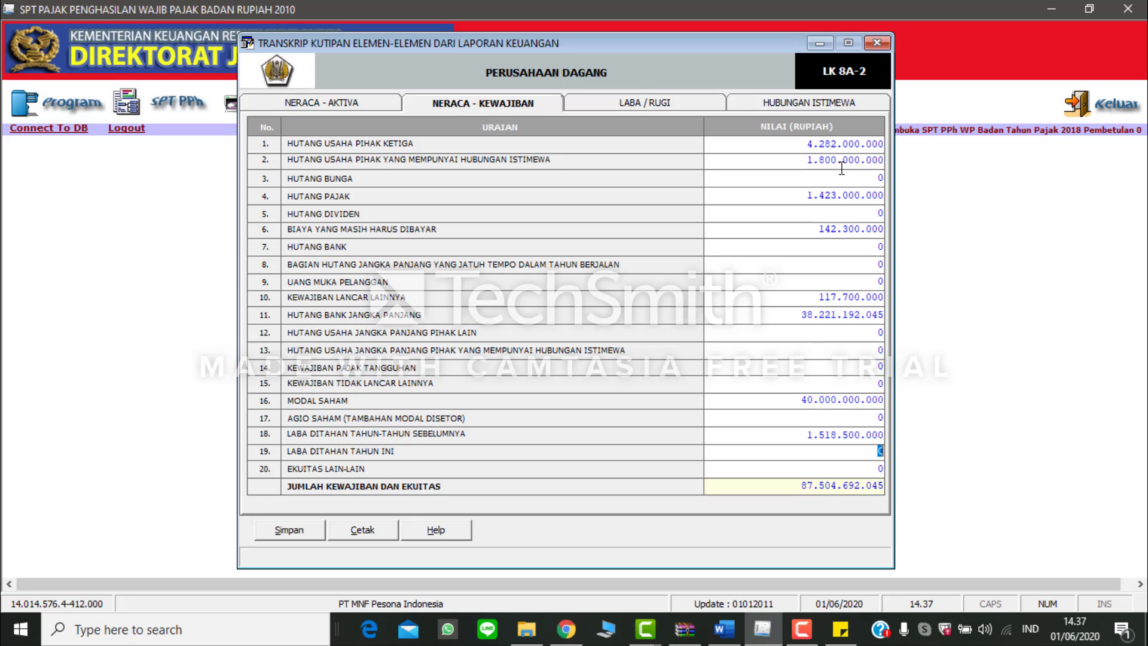
key(Tab)
text(806676)
key(BackSpace)
text(39000)
key(Tab)
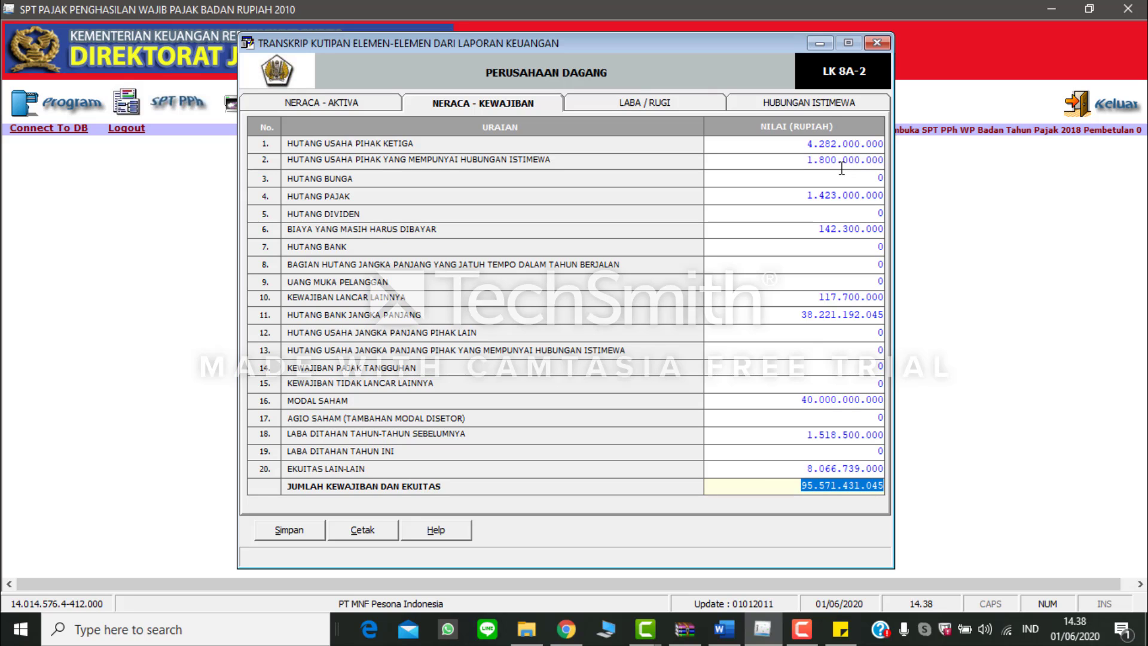
key(alt+Tab)
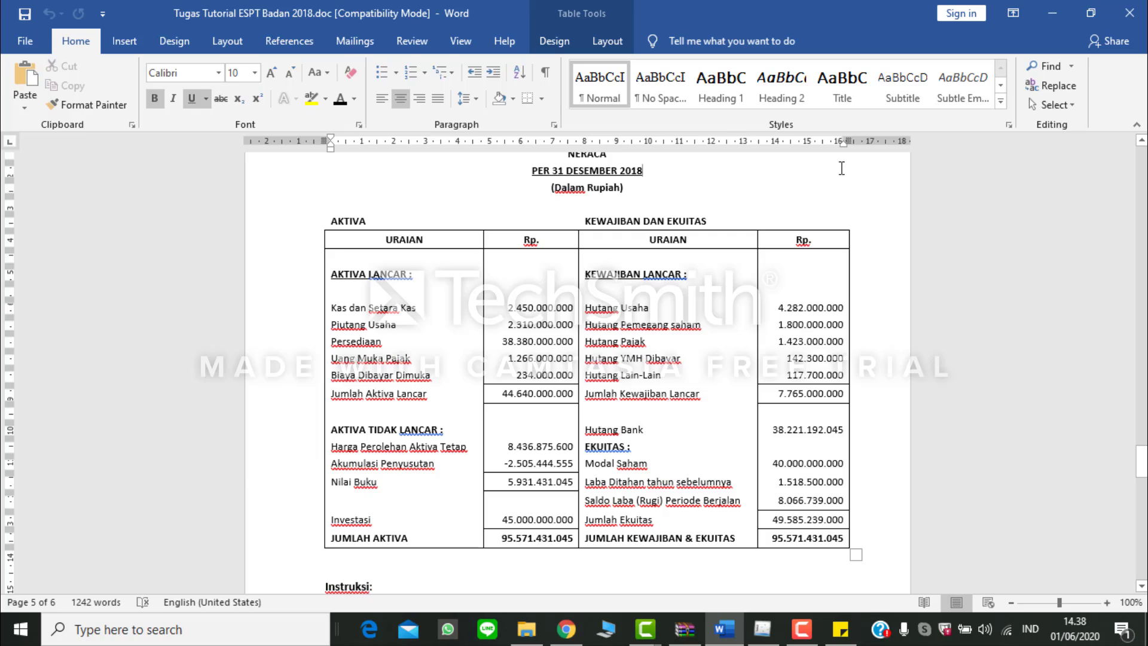
key(alt+Tab)
Step: Open the Laba / Rugi section of the transcript and locate the 2018 income statement figures in the Word document
click(664, 104)
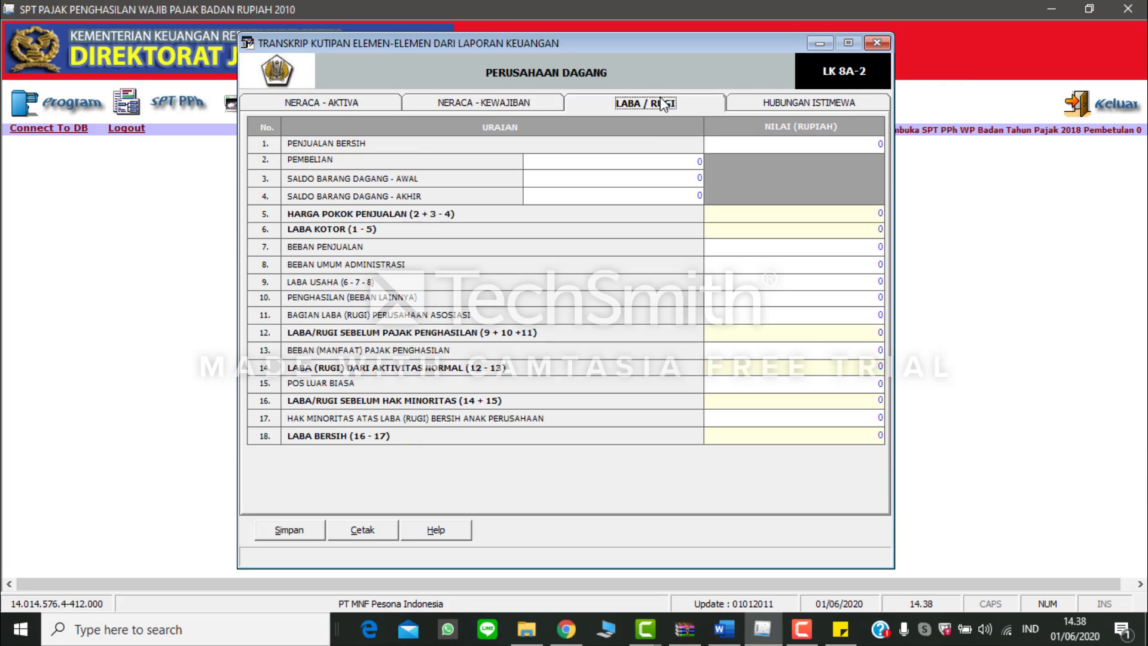
key(alt+Tab)
scroll(704, 279, up, 10)
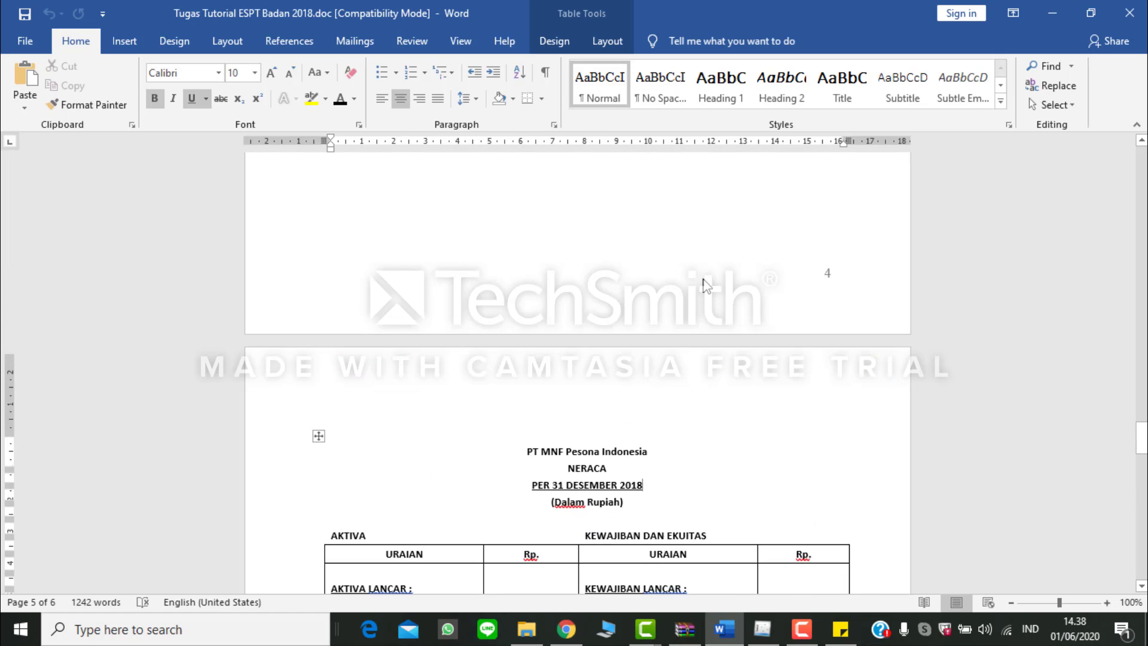
scroll(704, 280, up, 15)
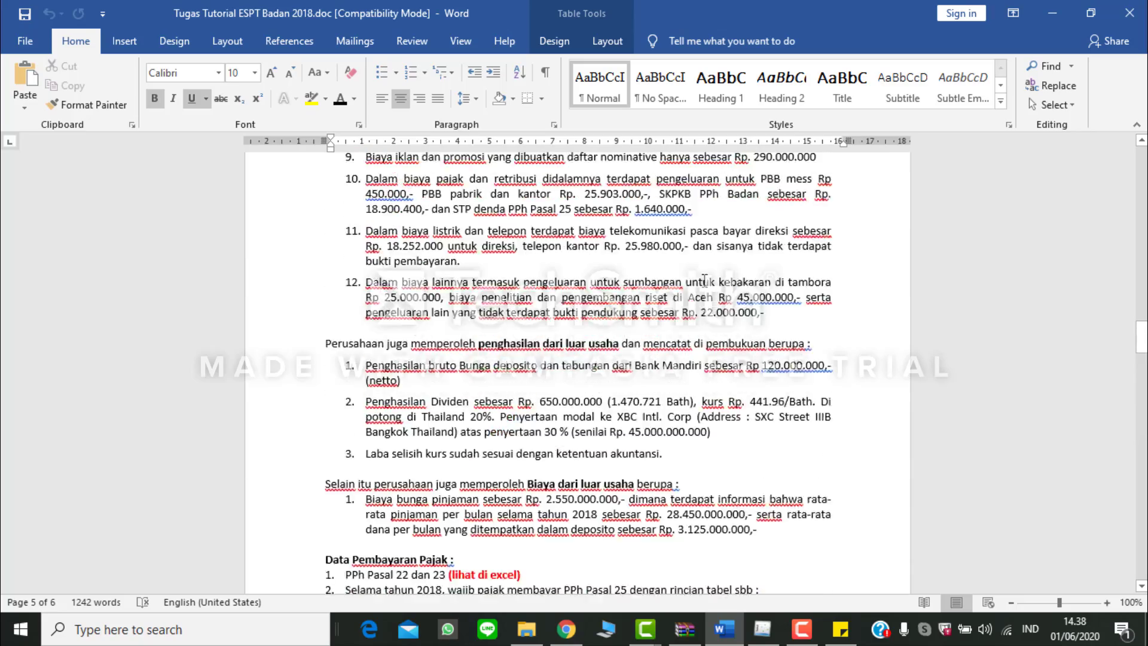
scroll(704, 279, up, 15)
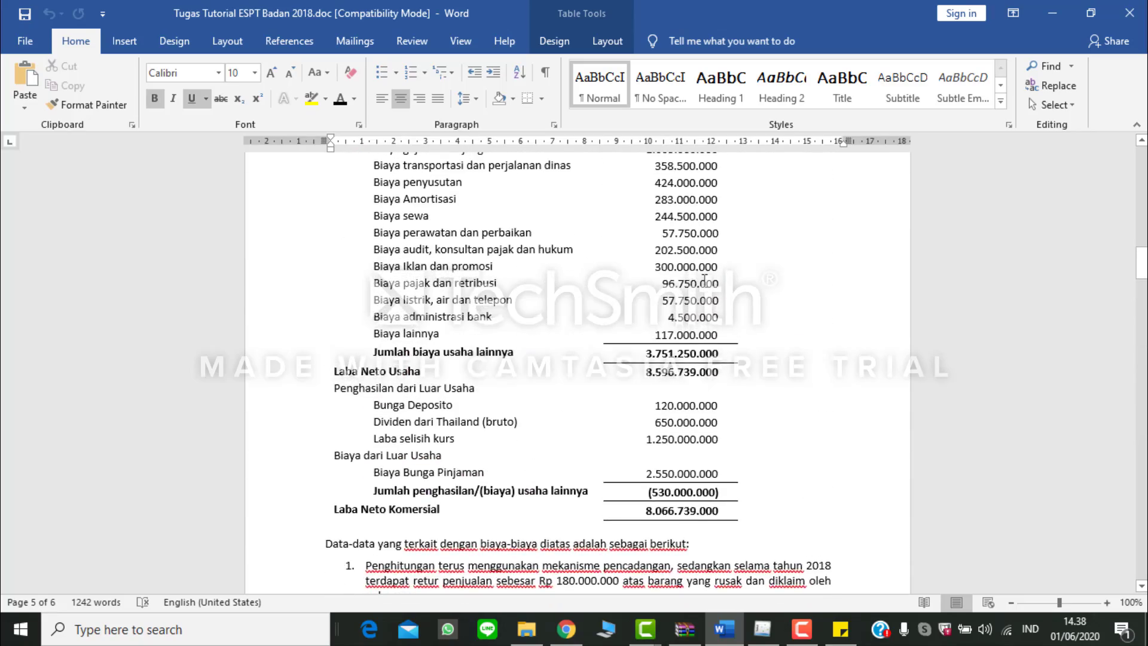
scroll(704, 279, up, 4)
scroll(705, 279, down, 3)
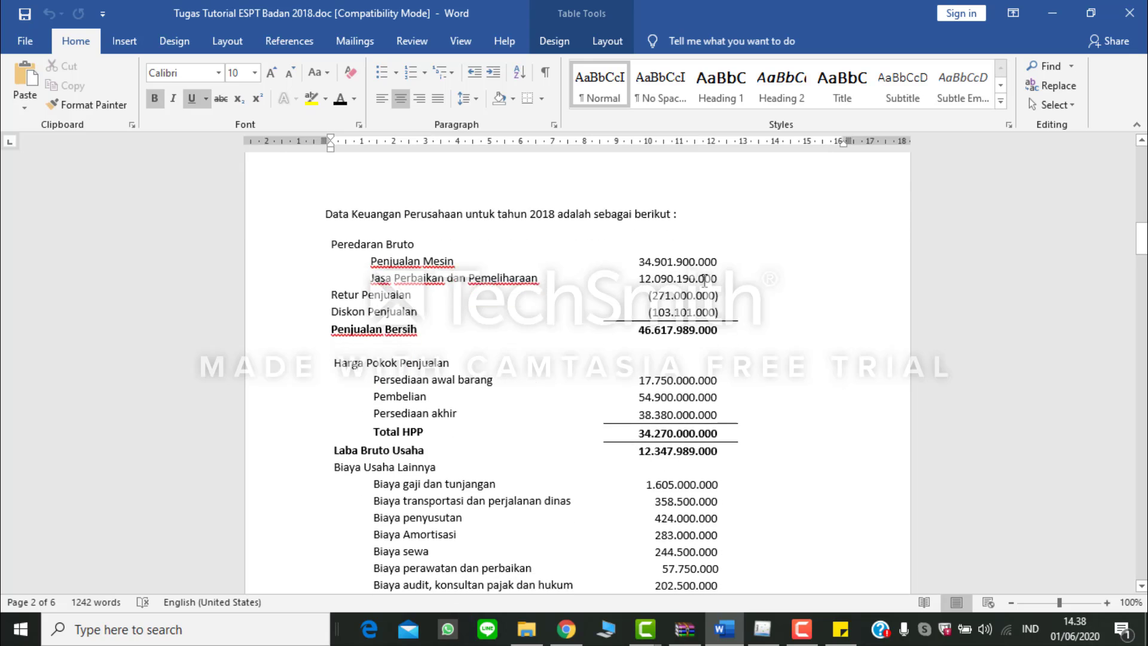
scroll(704, 279, up, 1)
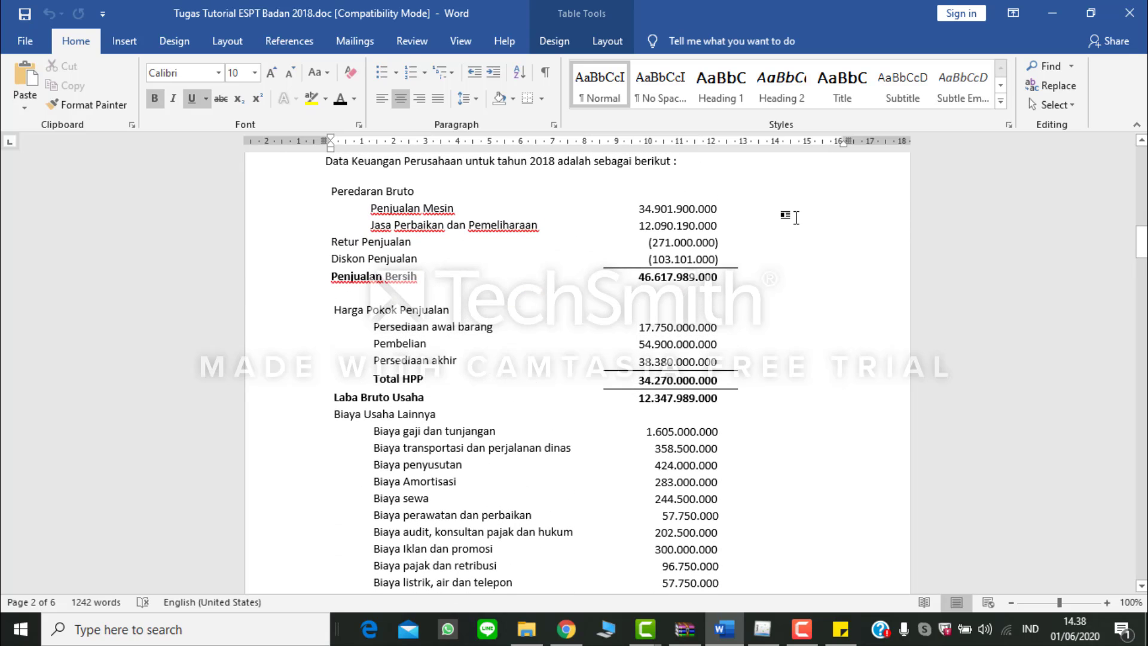
Step: Set Penjualan Bersih to 46.617.989.000 in the eSPT profit and loss transcript, checking the net sales in Word
key(alt+Tab)
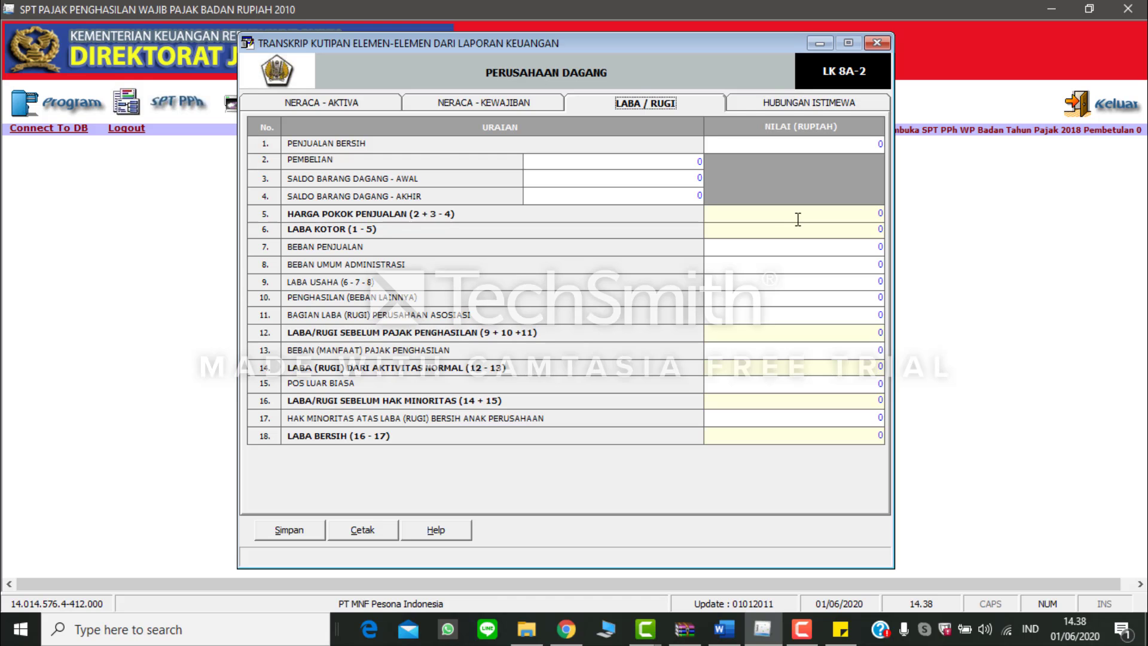
click(872, 144)
key(alt+Tab)
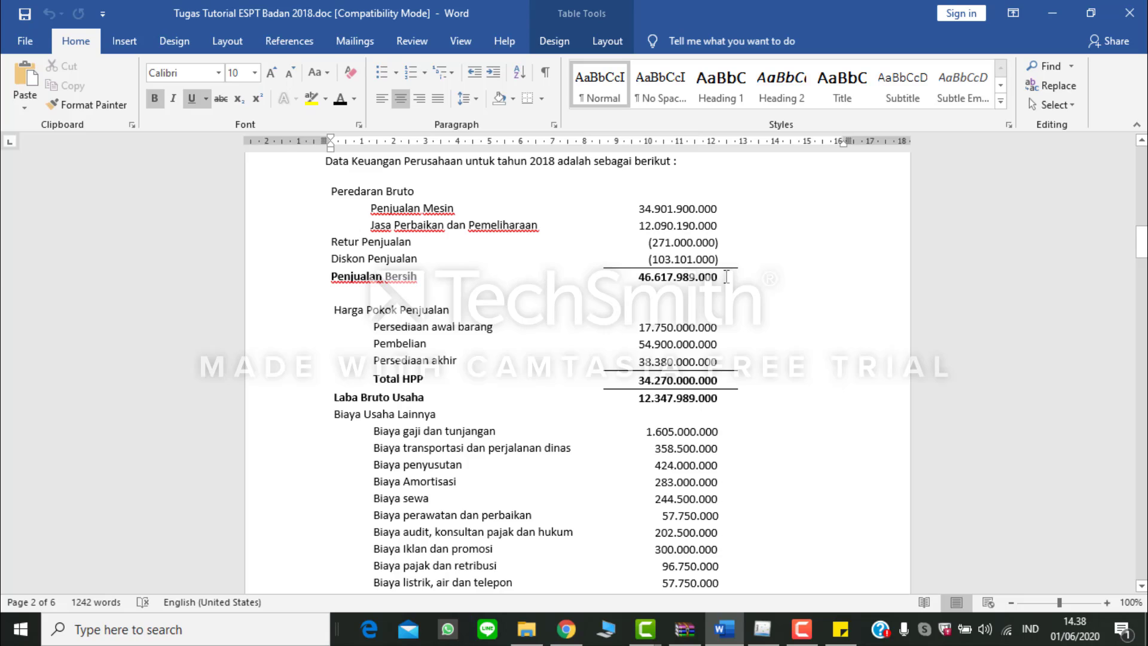
key(alt+Tab)
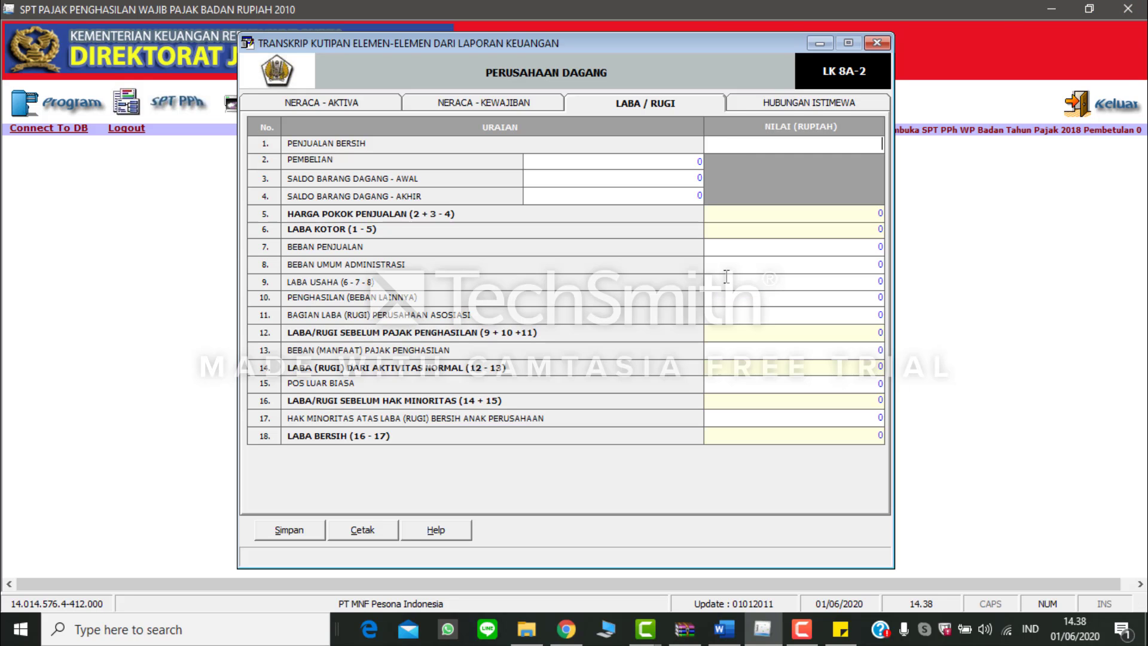
text(46617985)
text(000)
key(Tab)
Step: Look up the purchases in the Word income statement and set Pembelian to 54.900.000.000 in the eSPT profit and loss transcript
key(alt+Tab)
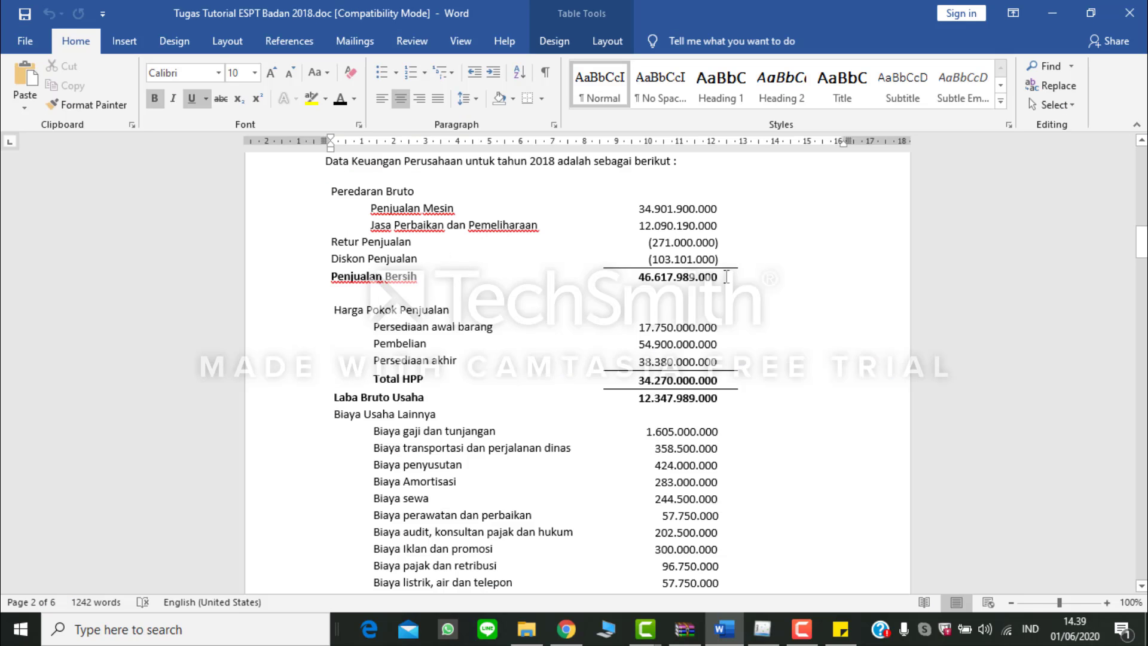
key(alt+Tab)
text(54.900.0)
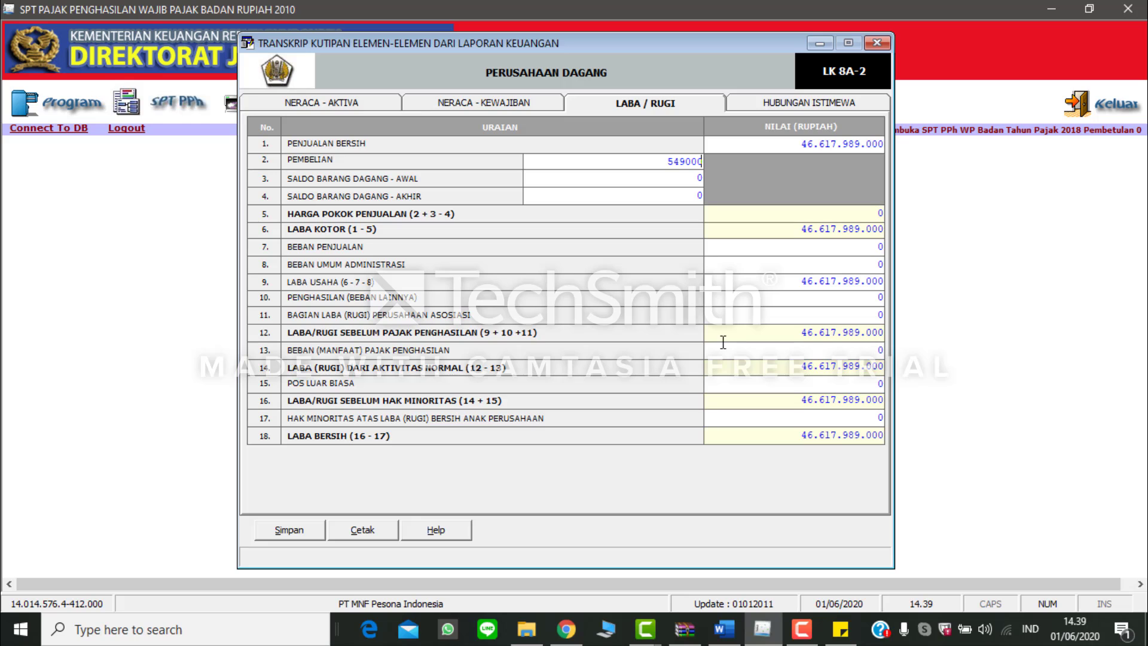
text(00.000)
key(Tab)
Step: Check the opening inventory in Word and set Saldo Barang Dagang - Awal to 17.750.000.000 in eSPT
key(alt+Tab)
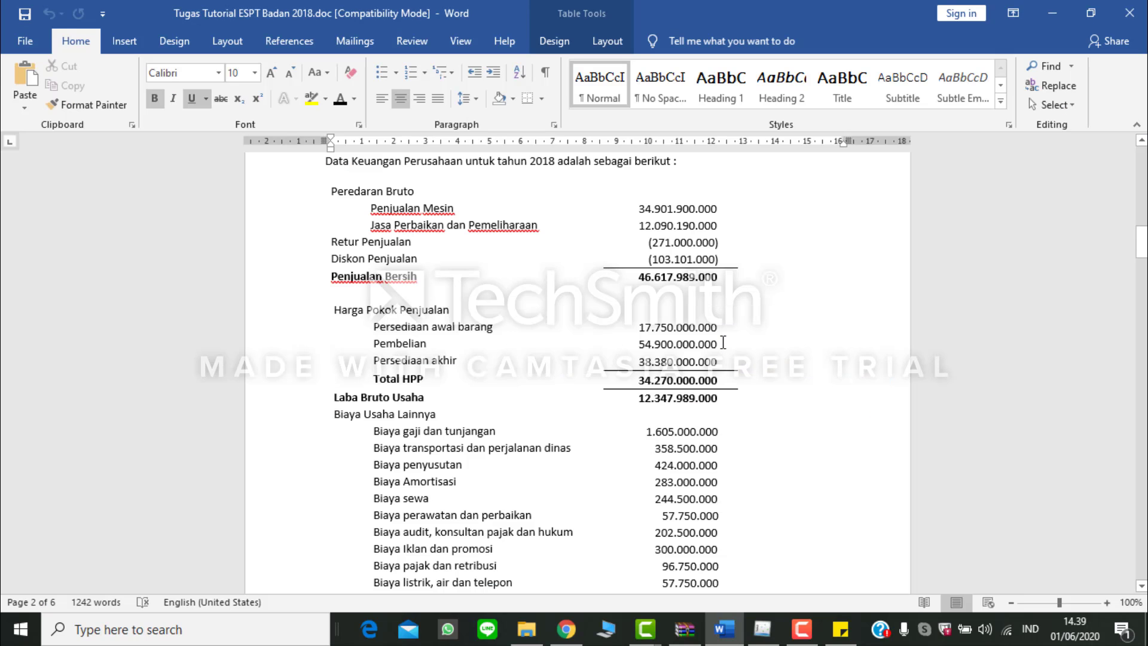
key(alt+Tab)
text(17.750.)
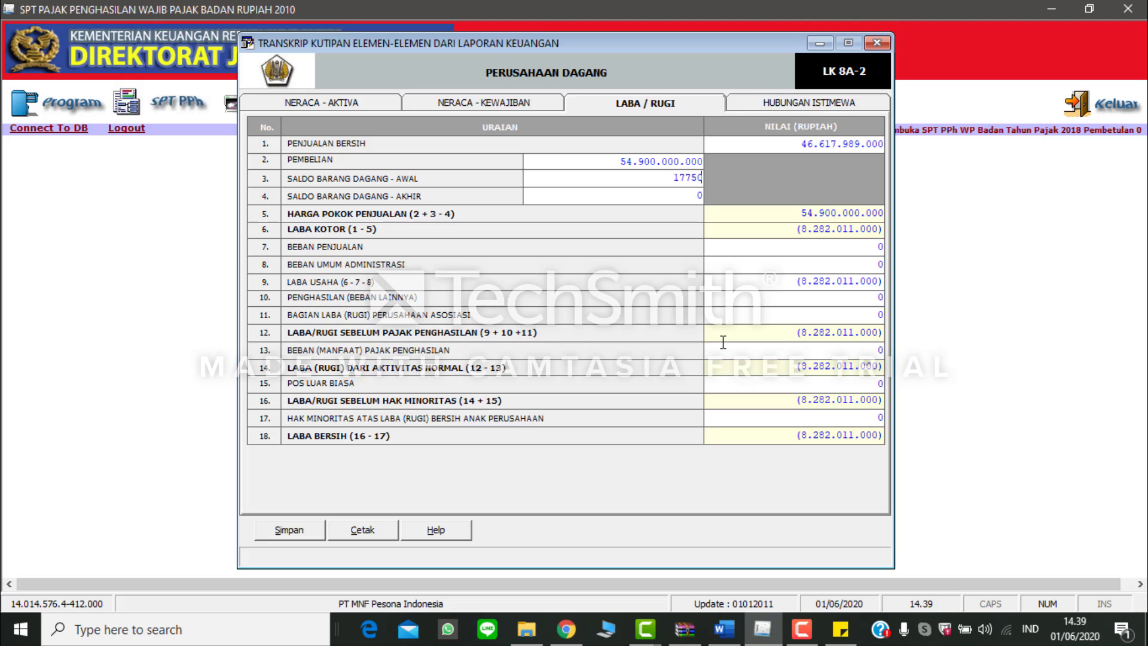
text(000.000)
key(Tab)
Step: Check the closing inventory in Word and set Saldo Barang Dagang - Akhir to 38.380.000.000 in eSPT, reviewing the cost of goods sold and gross profit
key(alt+Tab)
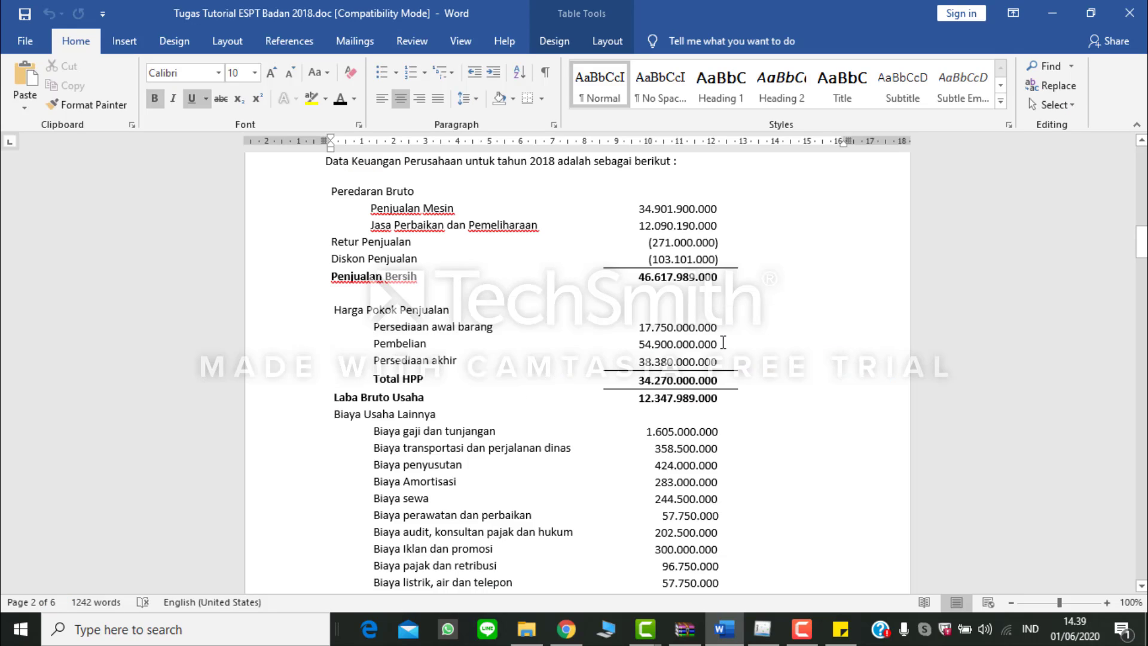
key(alt+Tab)
text(3)
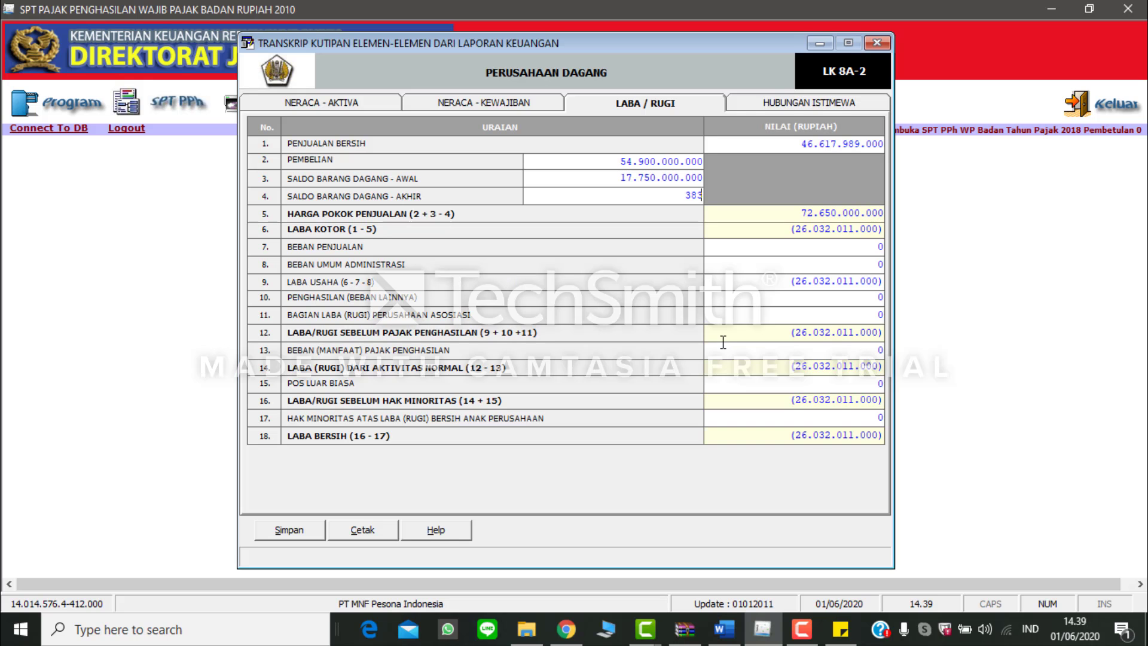
text(8.380.000.000)
key(Tab)
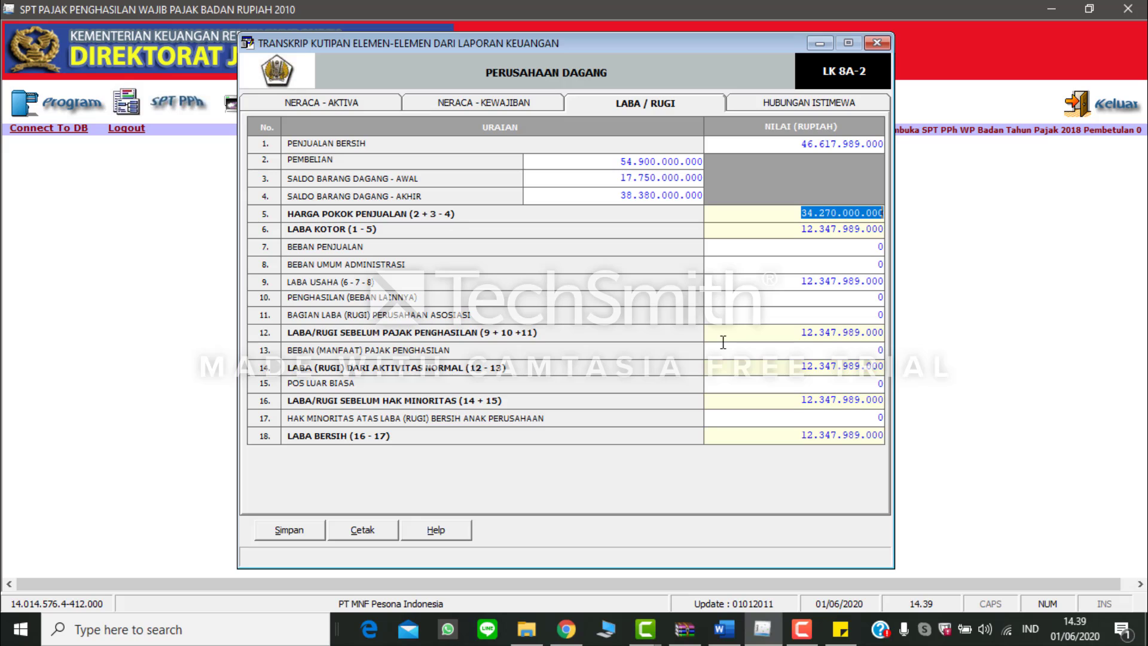
key(Tab)
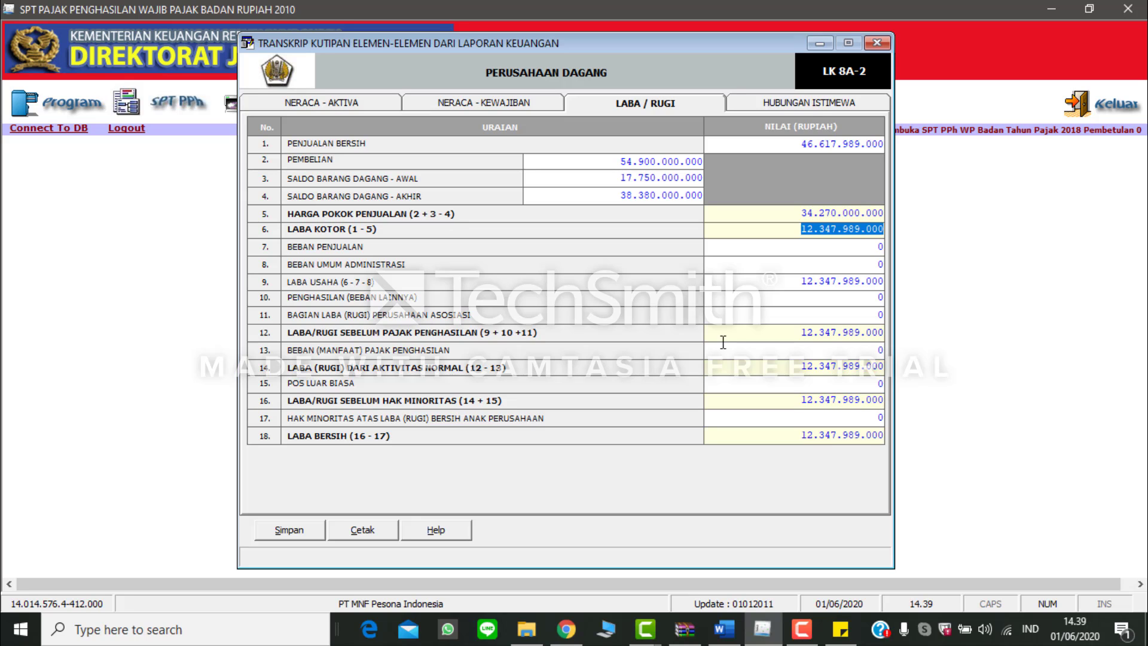
Step: Find the total other operating expenses in Word and set Beban Umum Administrasi to 3.751.250.000 in eSPT, leaving Beban Penjualan at 0
key(Tab)
key(alt+Tab)
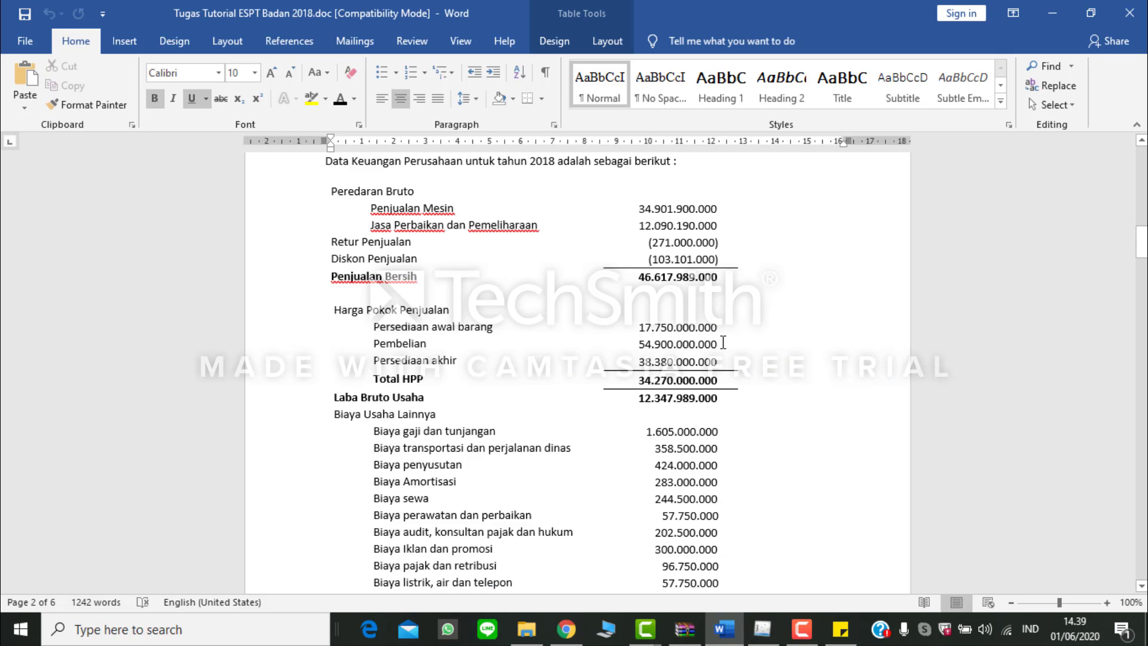
scroll(632, 400, down, 3)
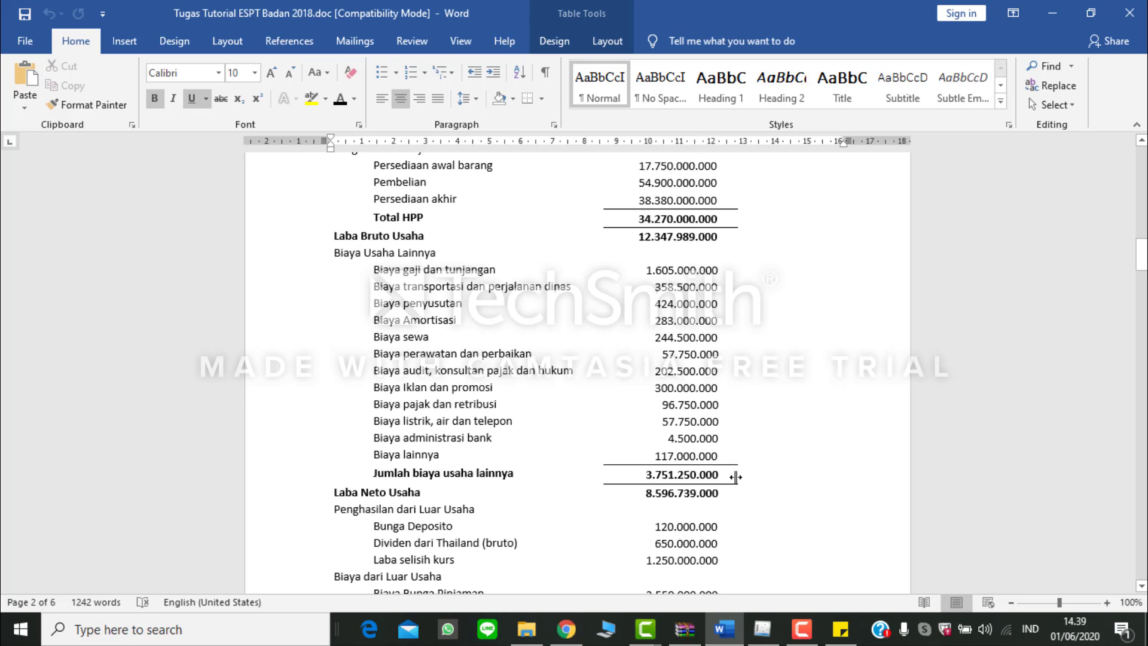
key(alt+Tab)
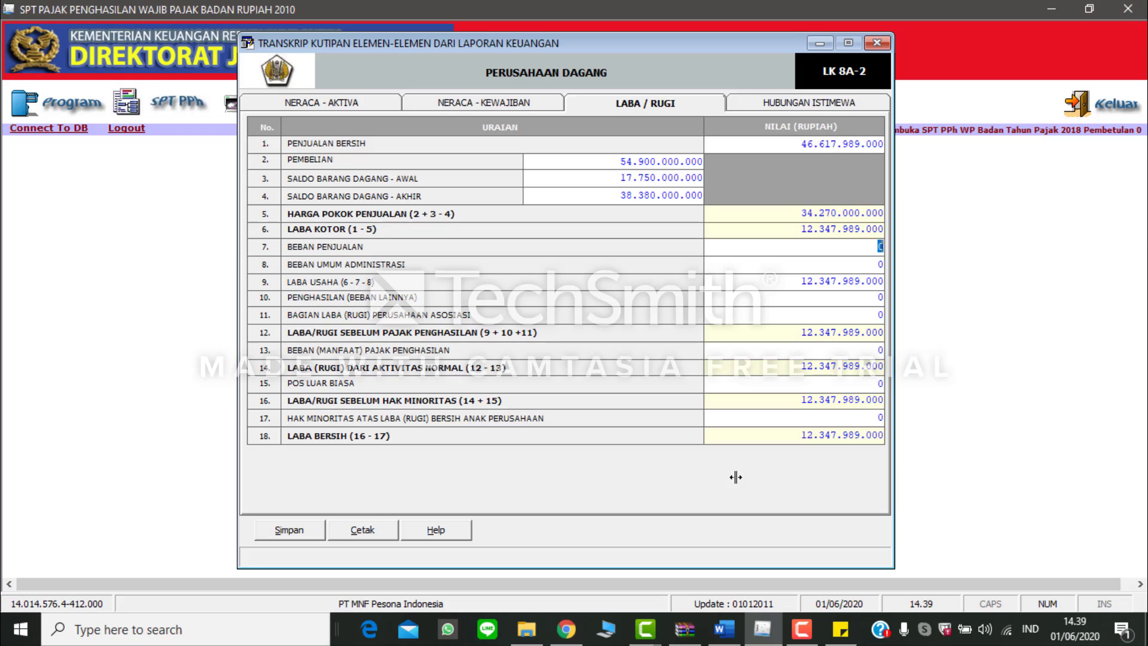
key(Tab)
text(3.751.250.000)
key(Tab)
key(Tab)
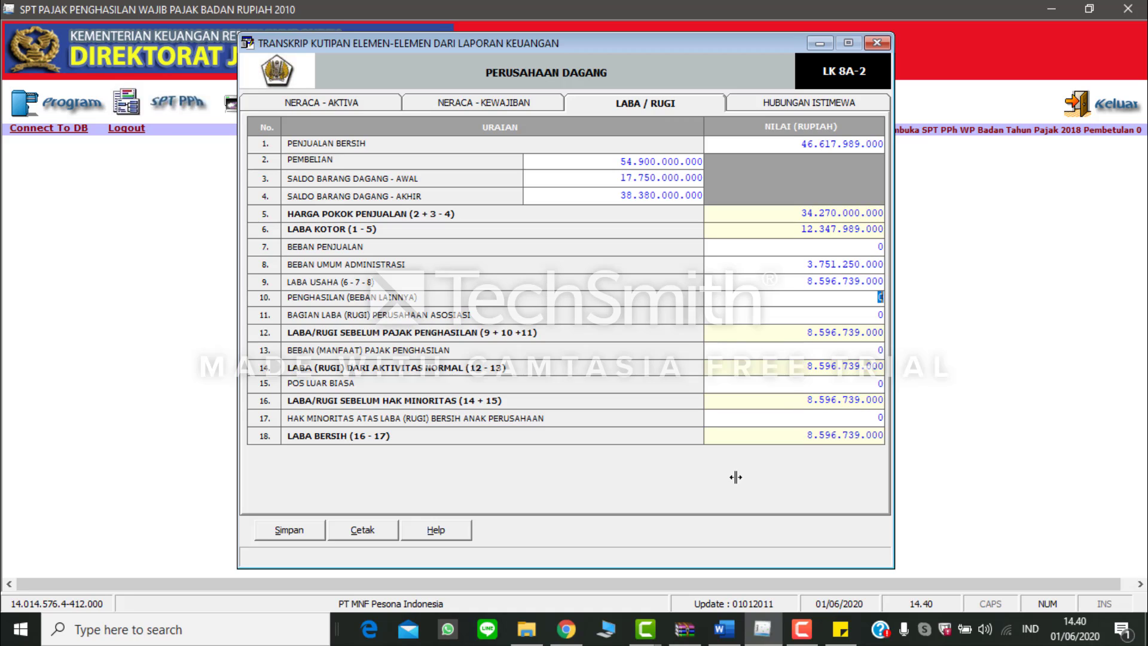
Step: Take the net non-operating result from Word, set Penghasilan (Beban Lainnya) to -530.000.000 in eSPT, and compare Laba Bersih with the Word commercial profit
key(alt+Tab)
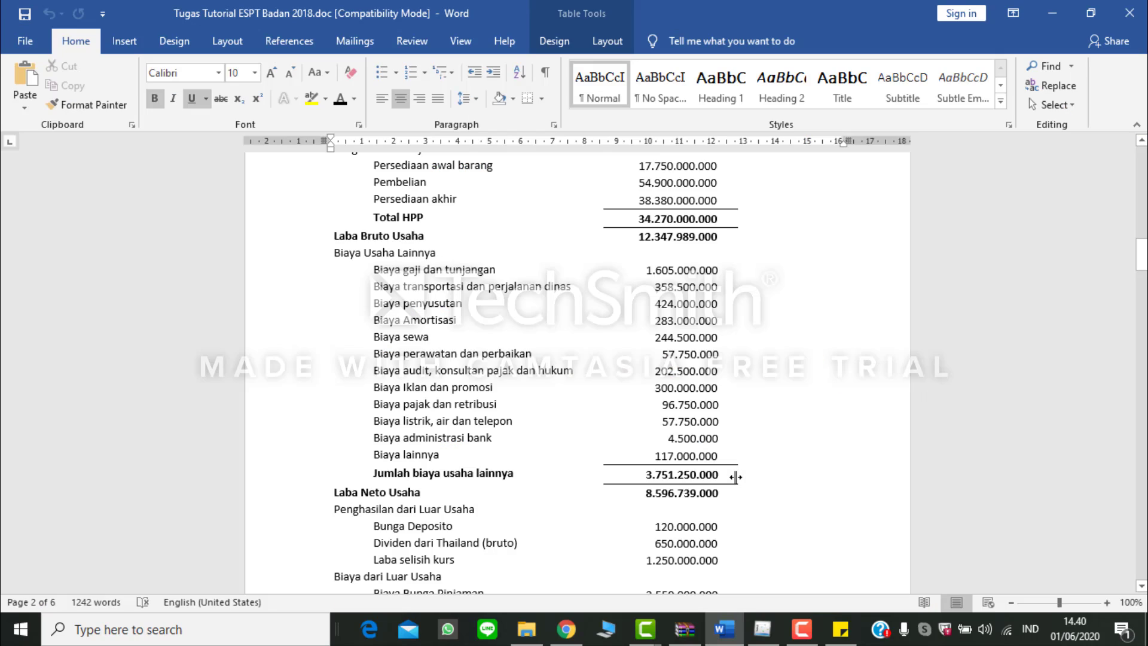
scroll(735, 476, down, 4)
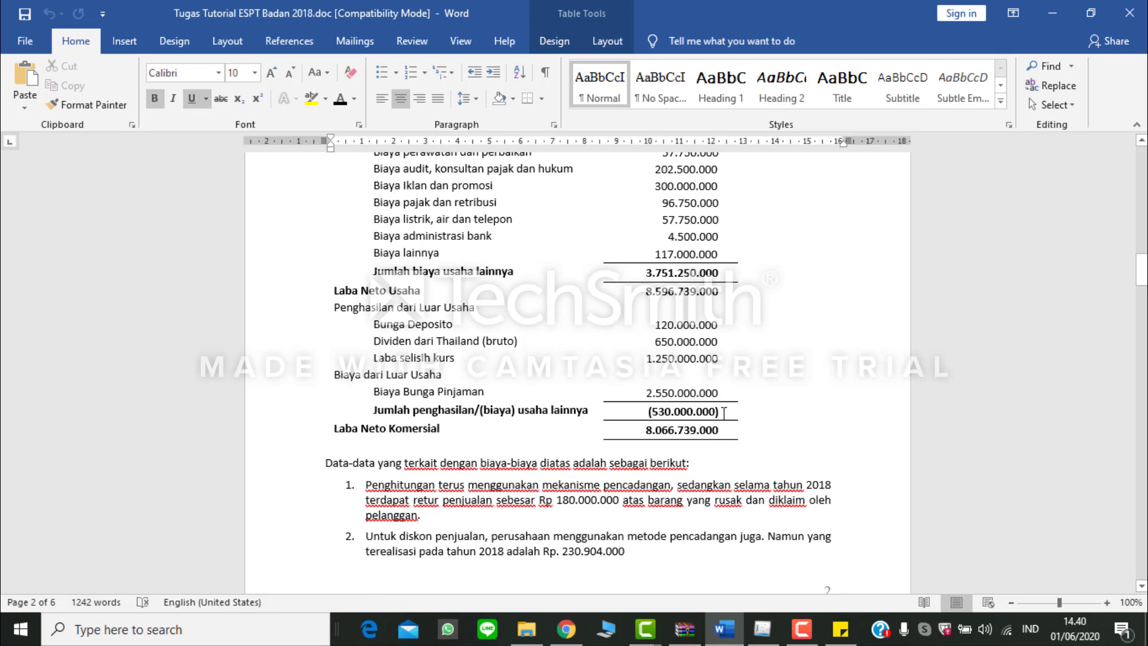
key(alt+Tab)
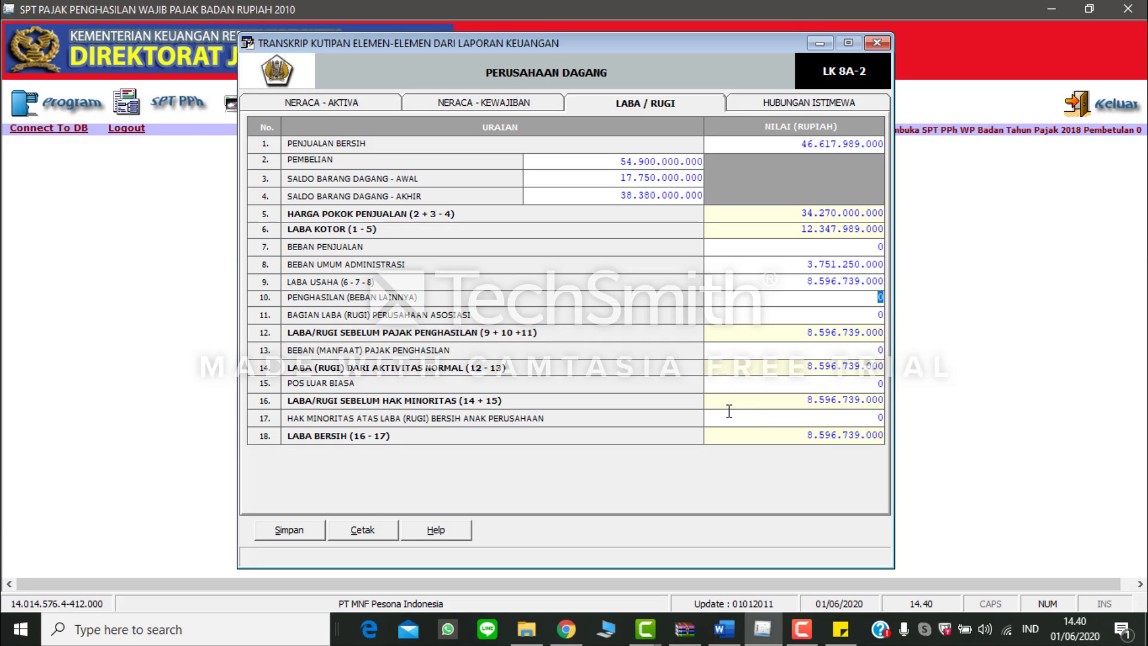
key(BackSpace)
text(-530000000)
key(Tab)
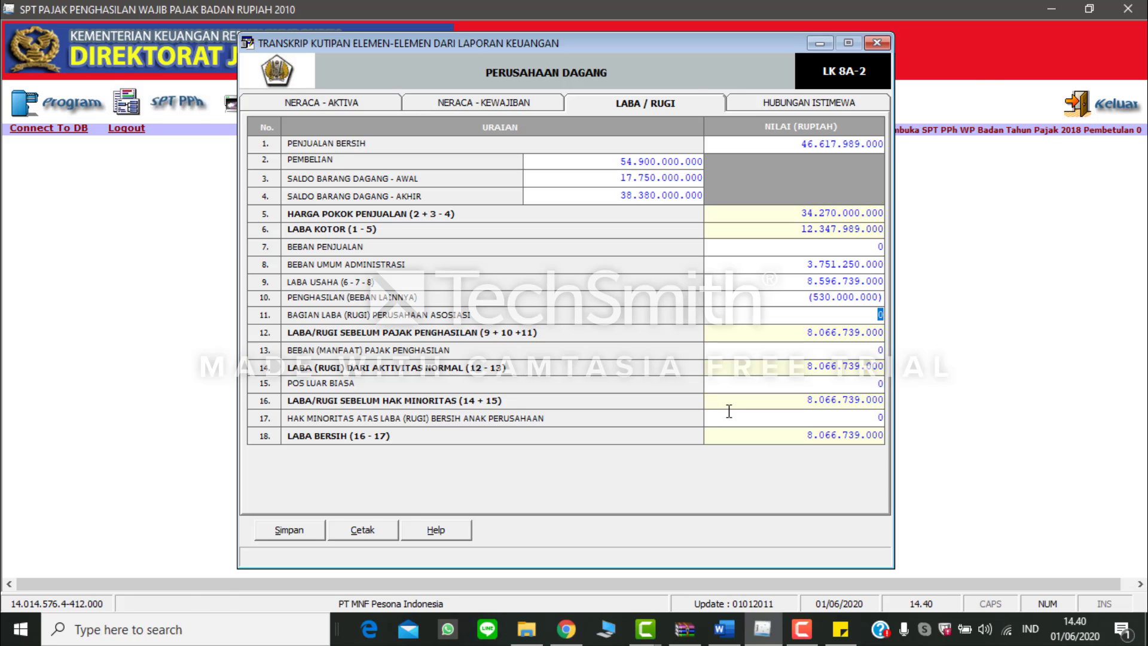
key(alt+Tab)
key(alt+Tab)
click(770, 442)
Step: Open the Hubungan Istimewa section of the transcript and locate the shareholder loan information in the Word document
click(791, 106)
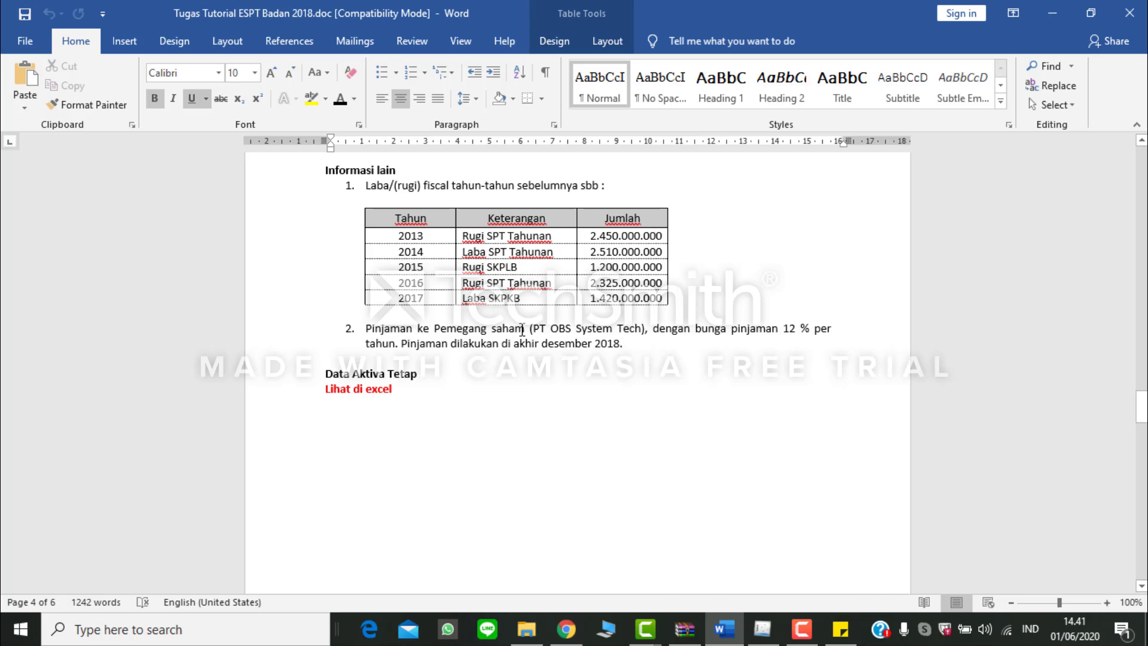
key(alt+Tab)
key(alt+Tab)
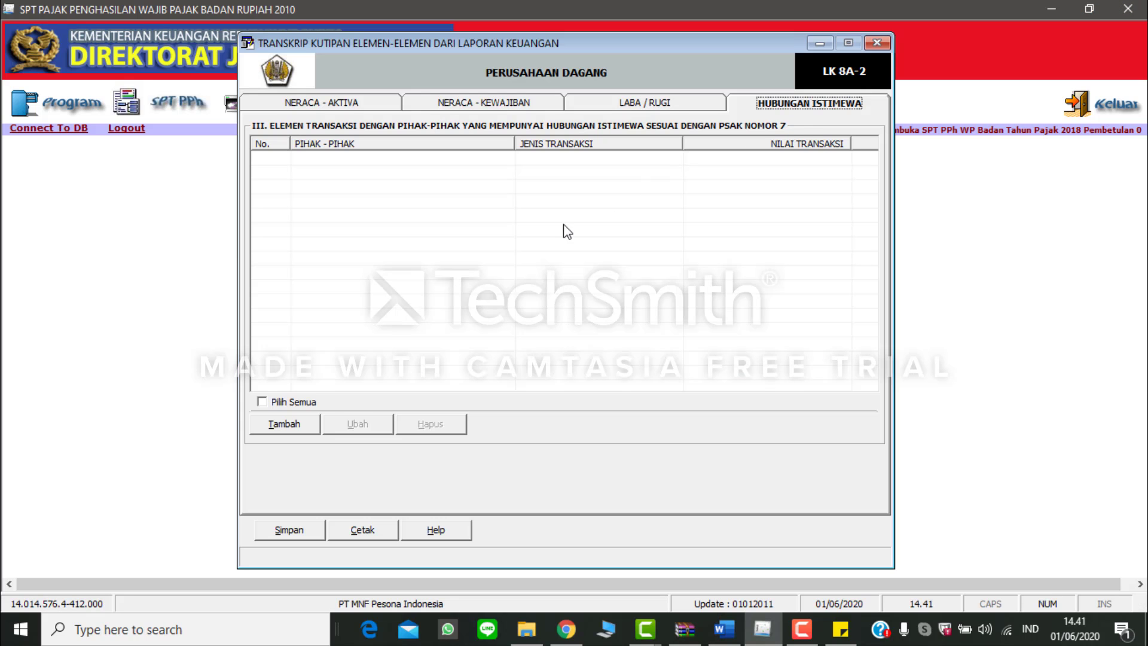
Step: Add a related-party transaction in eSPT with PT OBS System Tech, copied from Word, as Pihak-Pihak and Pinjaman as Jenis Transaksi
click(281, 425)
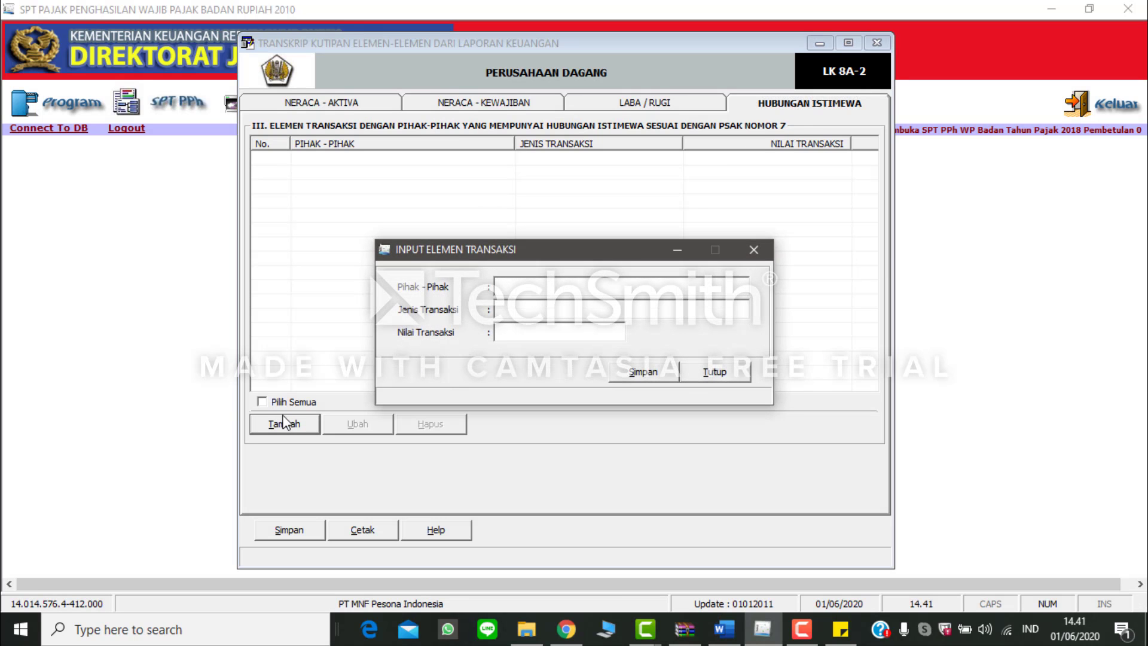
key(alt+Tab)
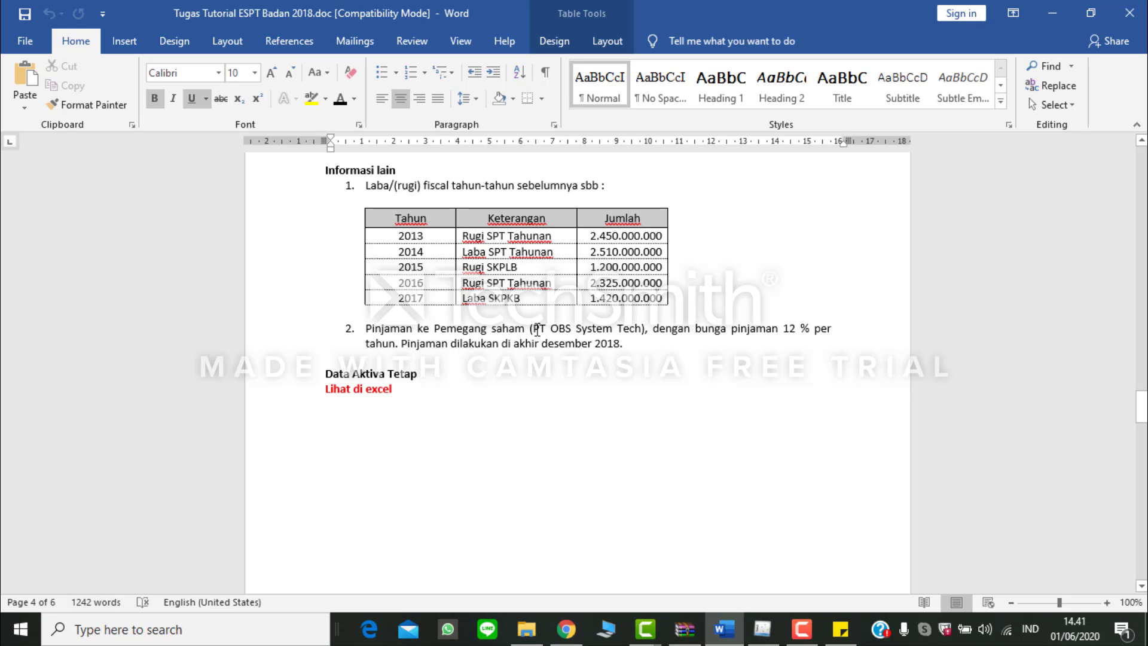
drag(537, 328, 637, 333)
key(ctrl+c)
key(alt+Tab)
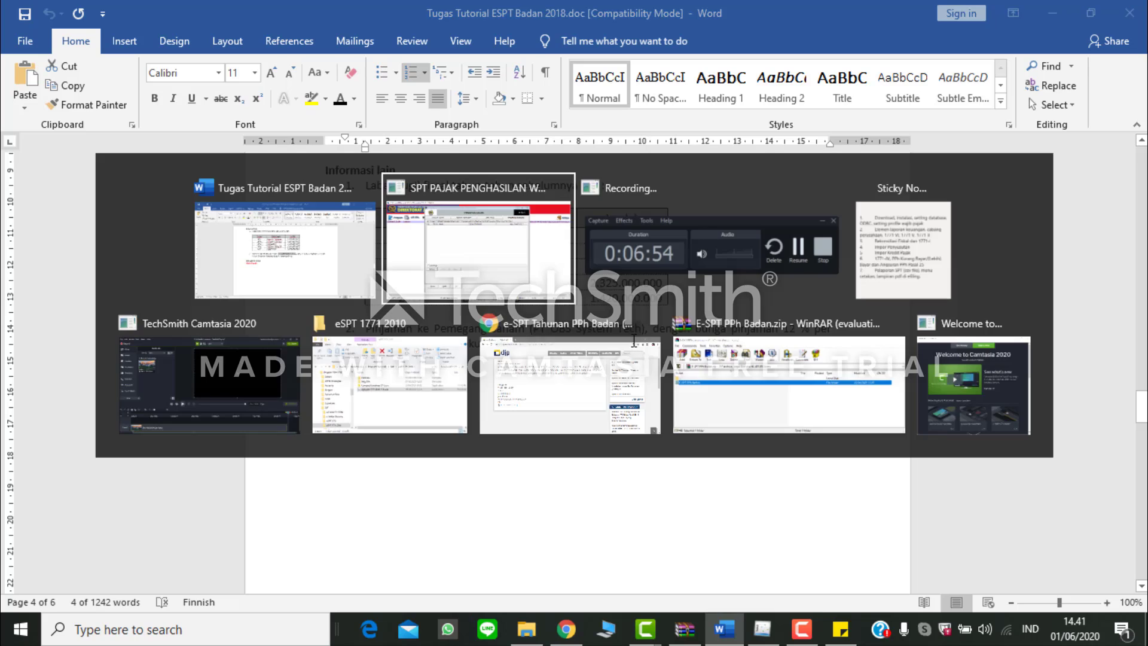
key(ctrl+v)
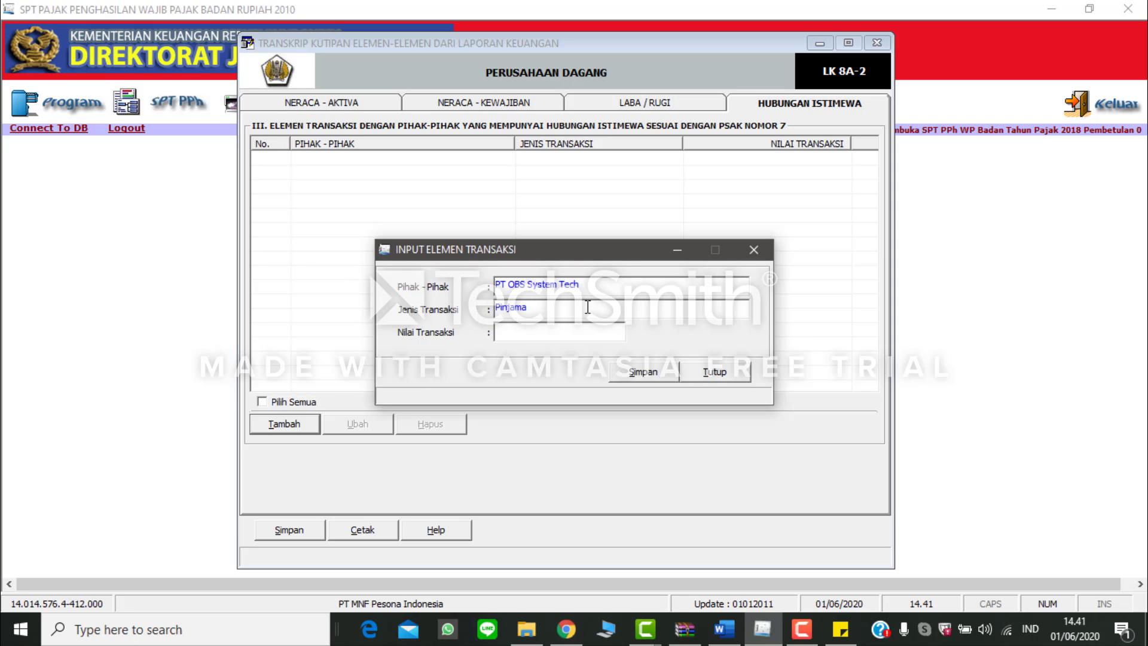
double_click(575, 310)
click(574, 309)
Step: Find the shareholder debt in the Word balance sheet, set Nilai Transaksi to 1.800.000.000 in eSPT, and save the transaction without recording another
key(alt+Tab)
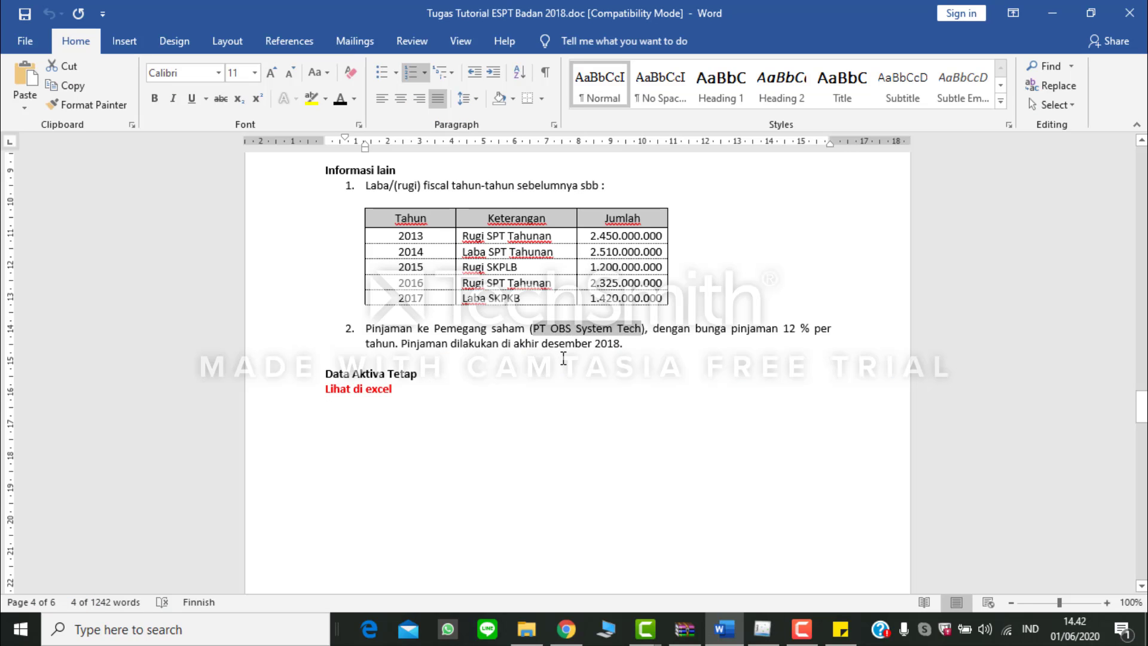
scroll(564, 360, up, 2)
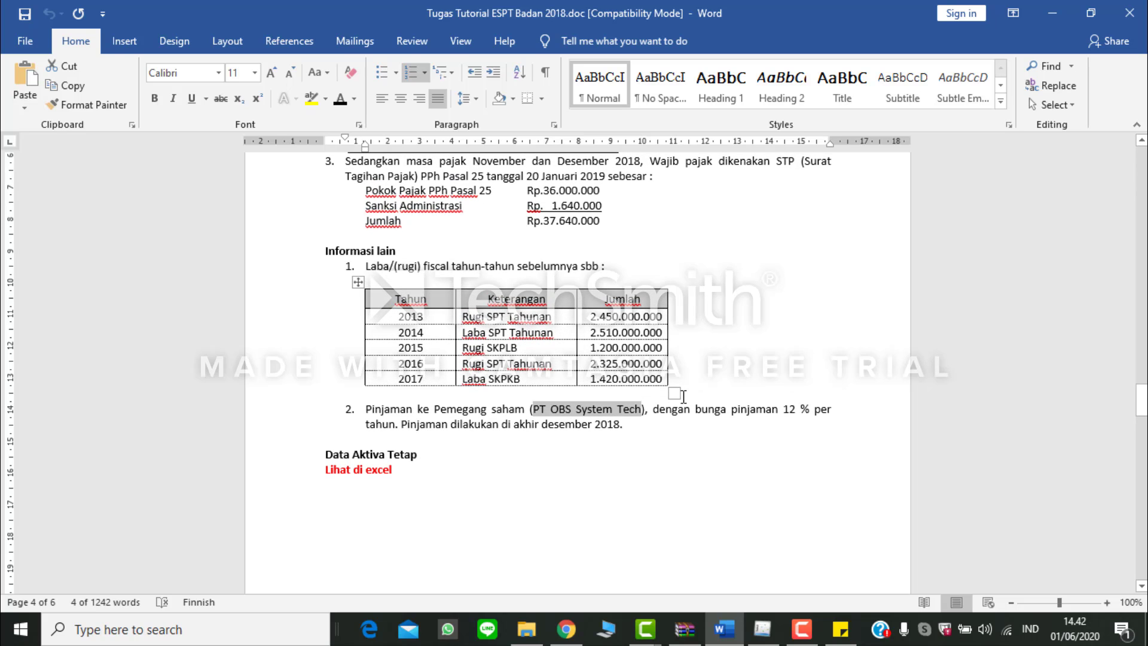
click(673, 423)
scroll(674, 423, down, 14)
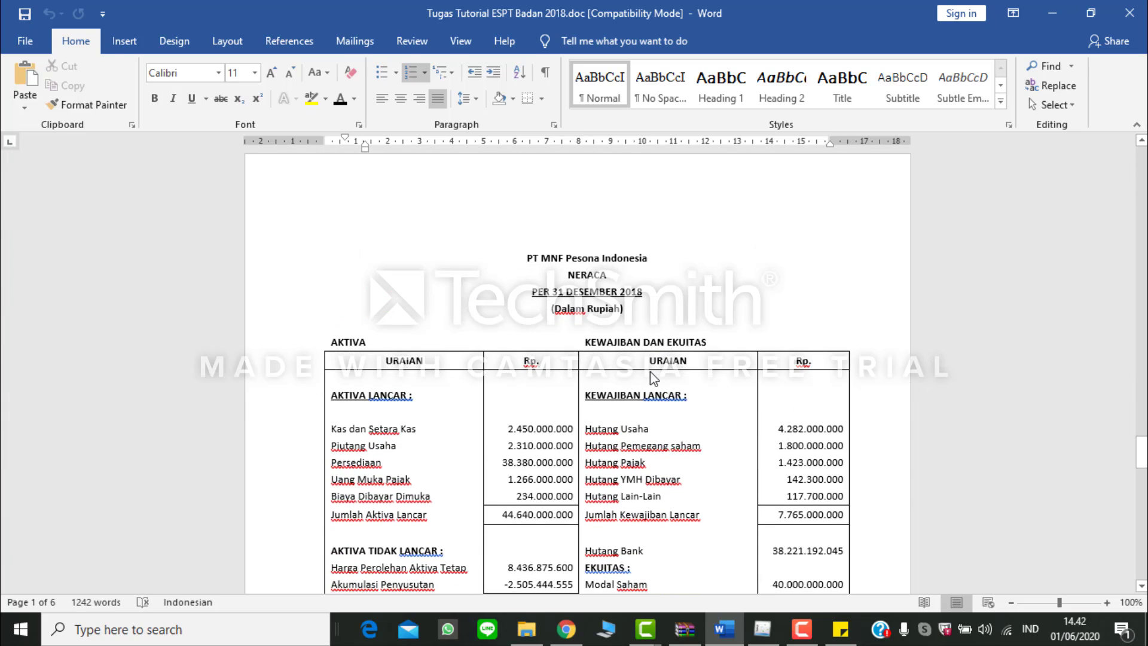
scroll(653, 379, down, 3)
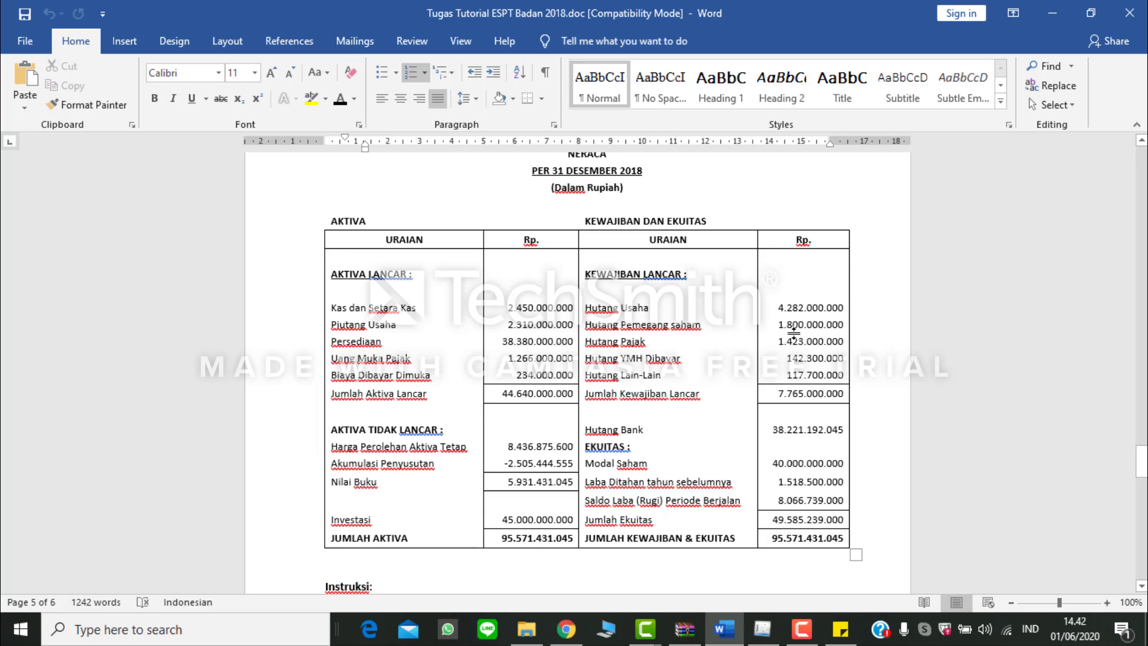
key(alt+Tab)
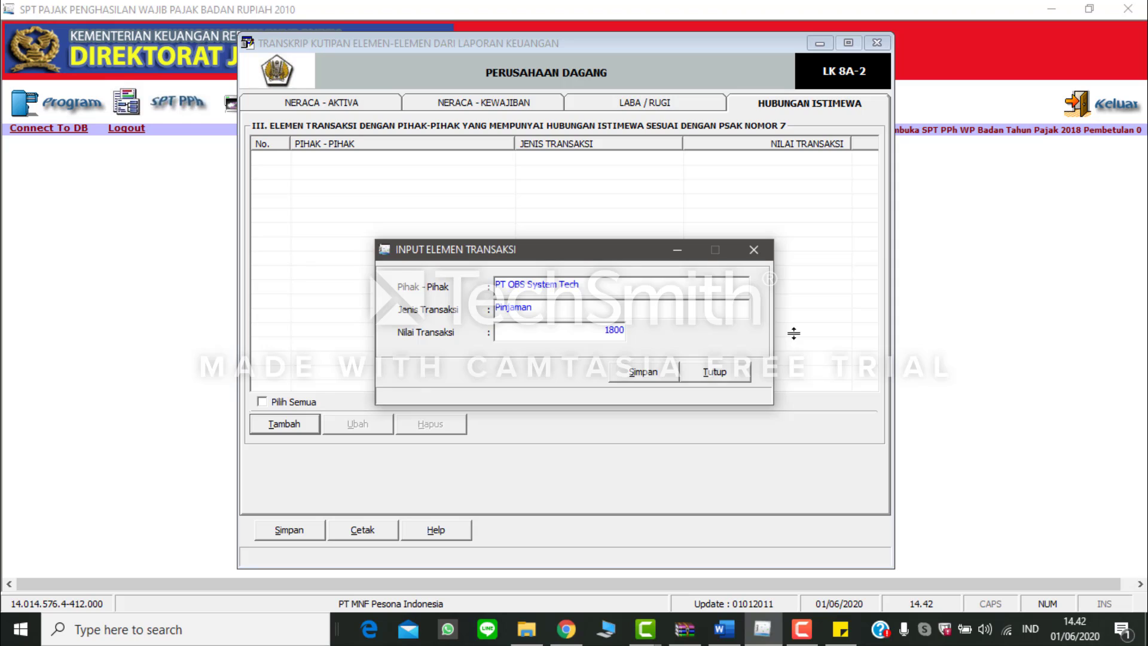
key(Tab)
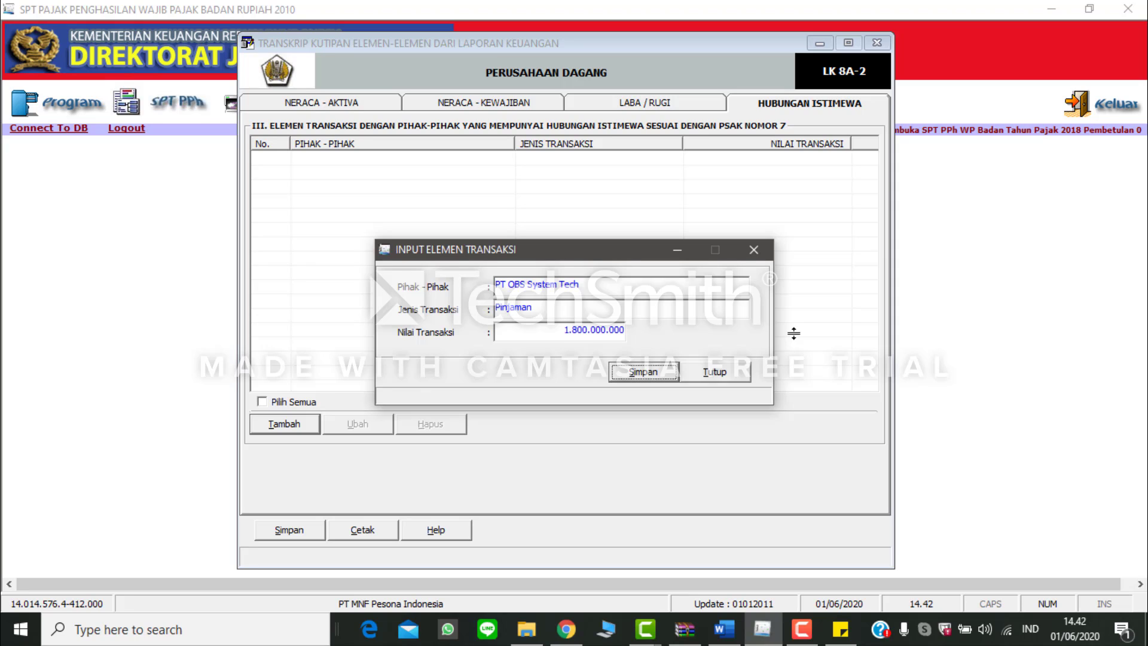
click(668, 379)
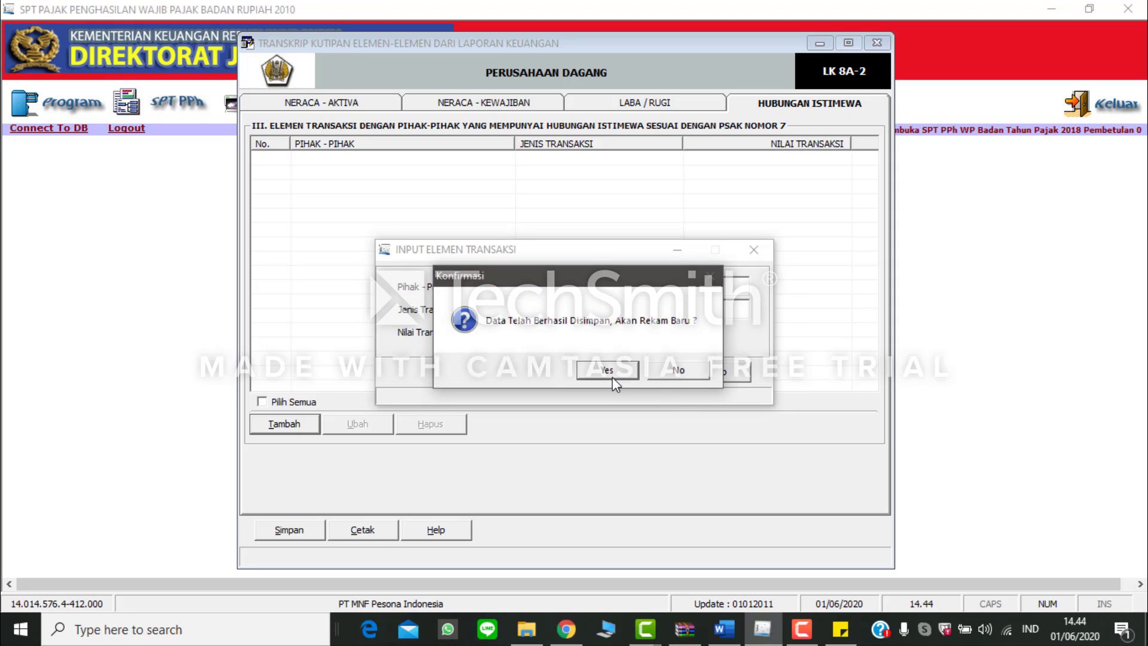
click(666, 370)
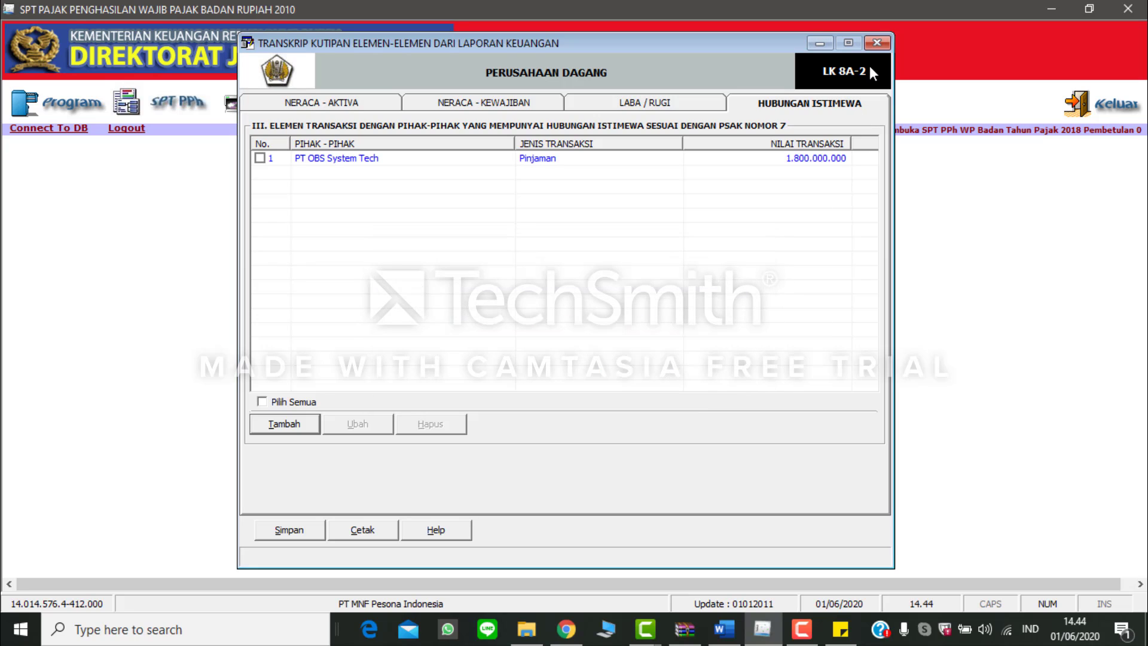
Step: Save the completed financial statement transcript and close its form
click(288, 528)
click(544, 371)
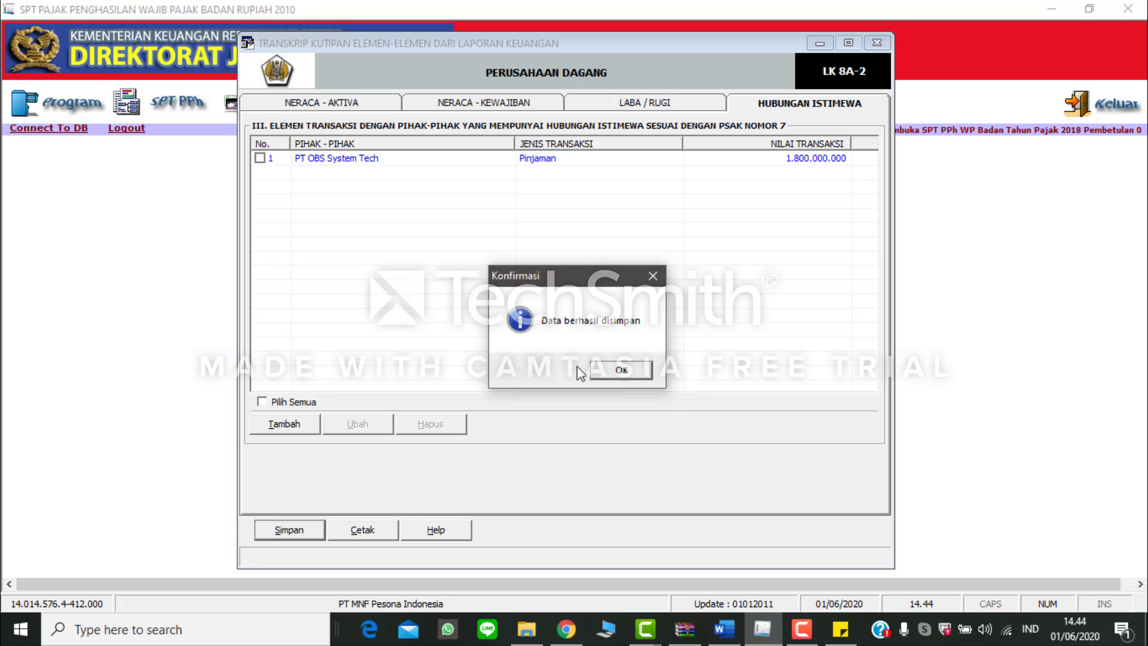
click(610, 371)
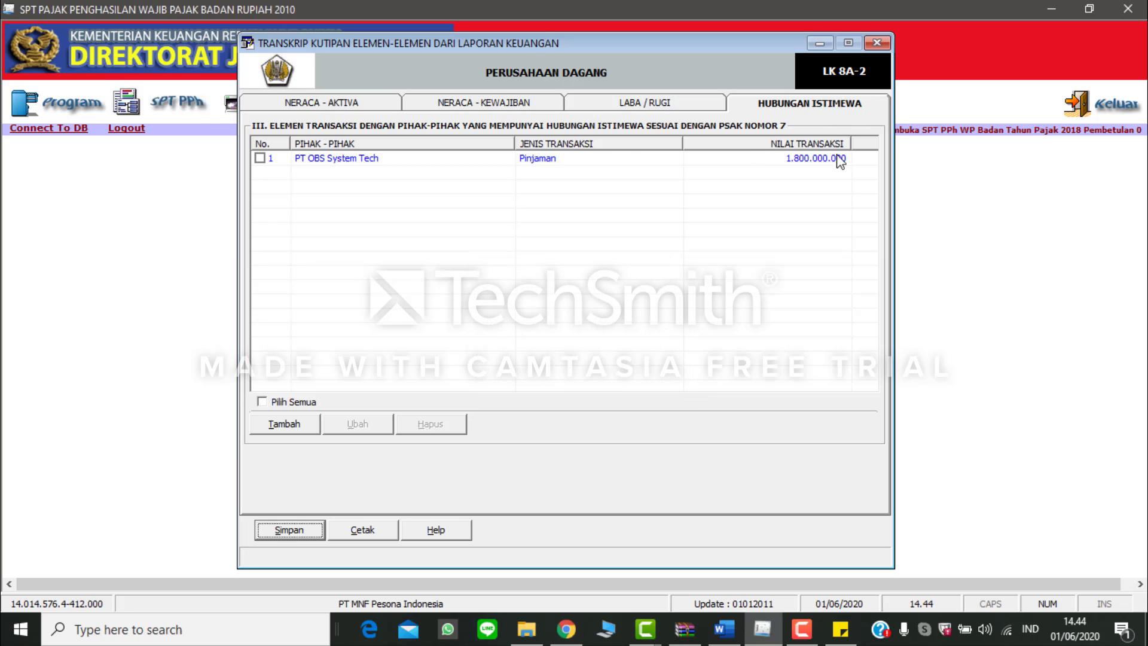
click(873, 42)
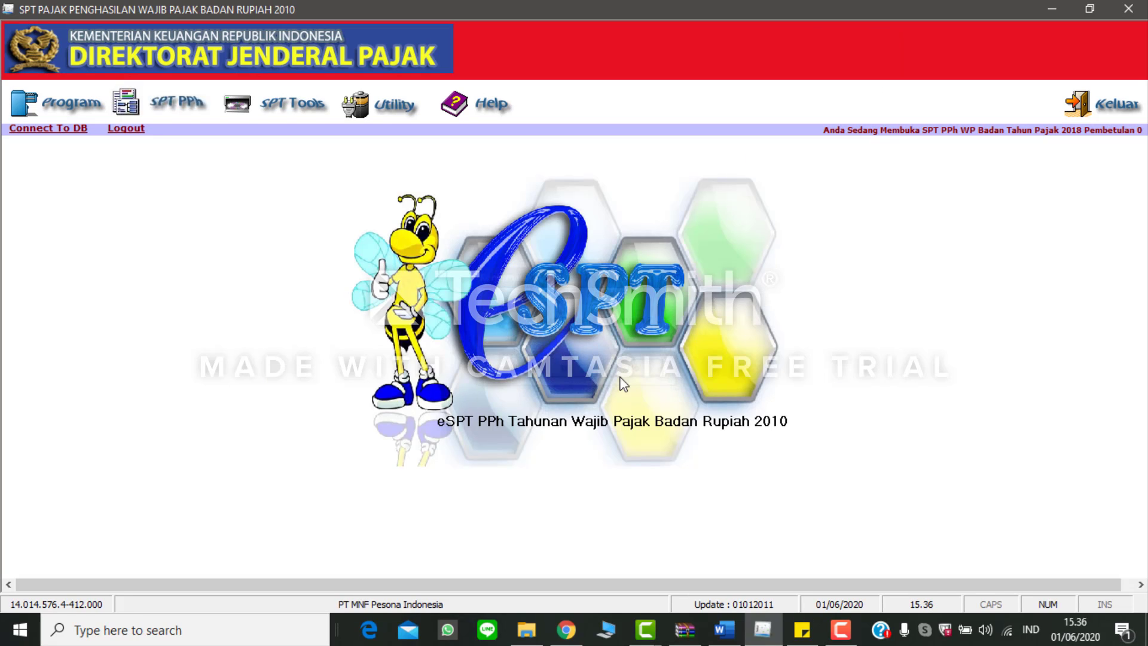
Step: Open the 1771-II attachment form for cost of goods sold, other operating expenses and non-operating expenses
click(177, 103)
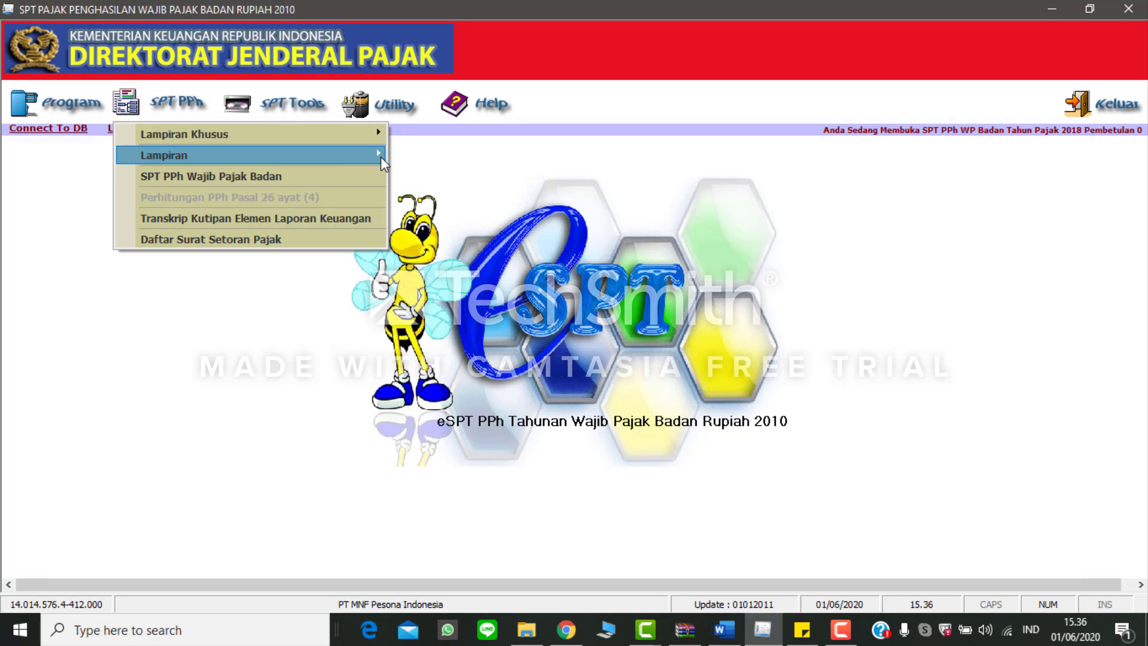
mouse_move(381, 156)
click(423, 174)
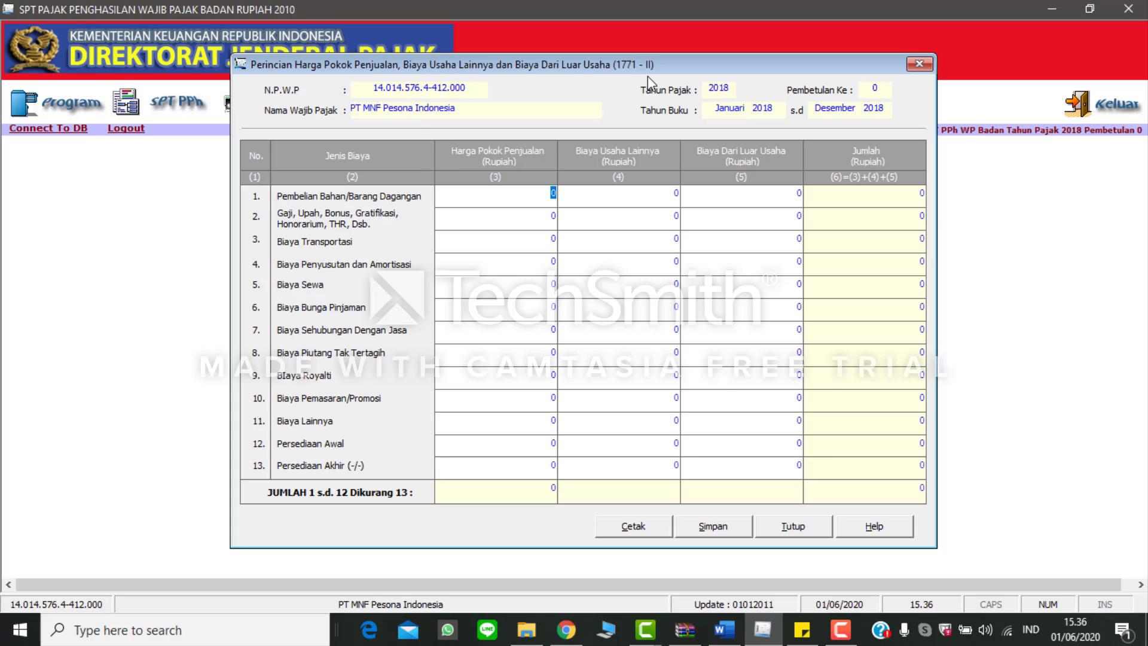
Step: Find the purchases figure in Word and set Pembelian Bahan/Barang Dagangan under Harga Pokok Penjualan to 54.900.000.000 in eSPT
key(alt+Tab)
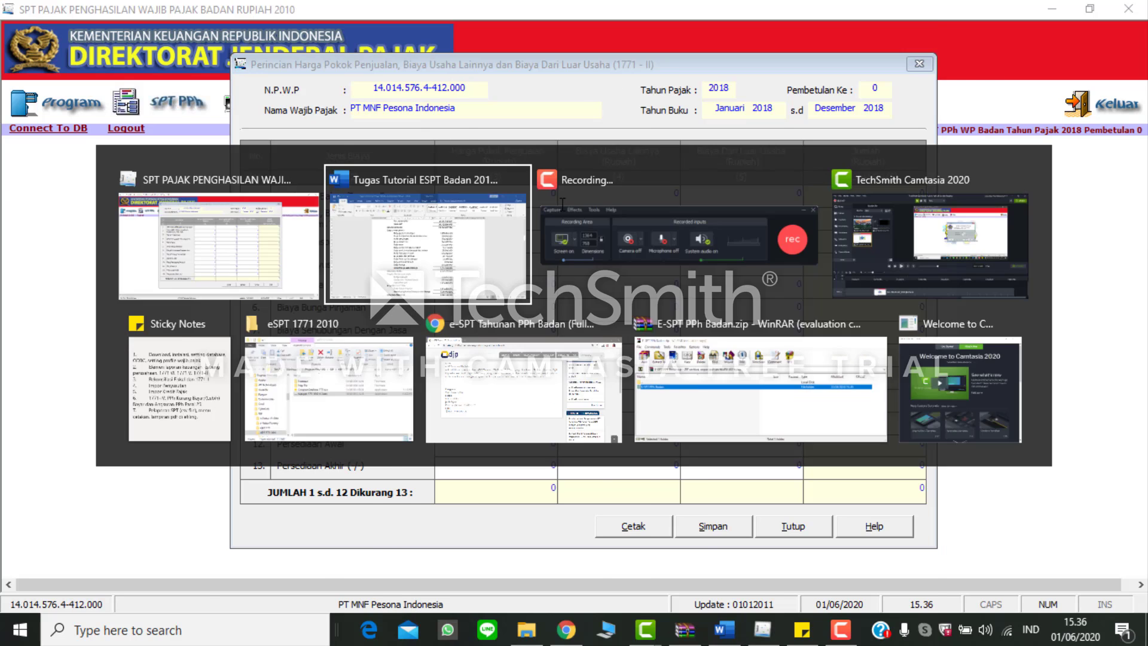
scroll(575, 257, up, 5)
scroll(576, 257, up, 3)
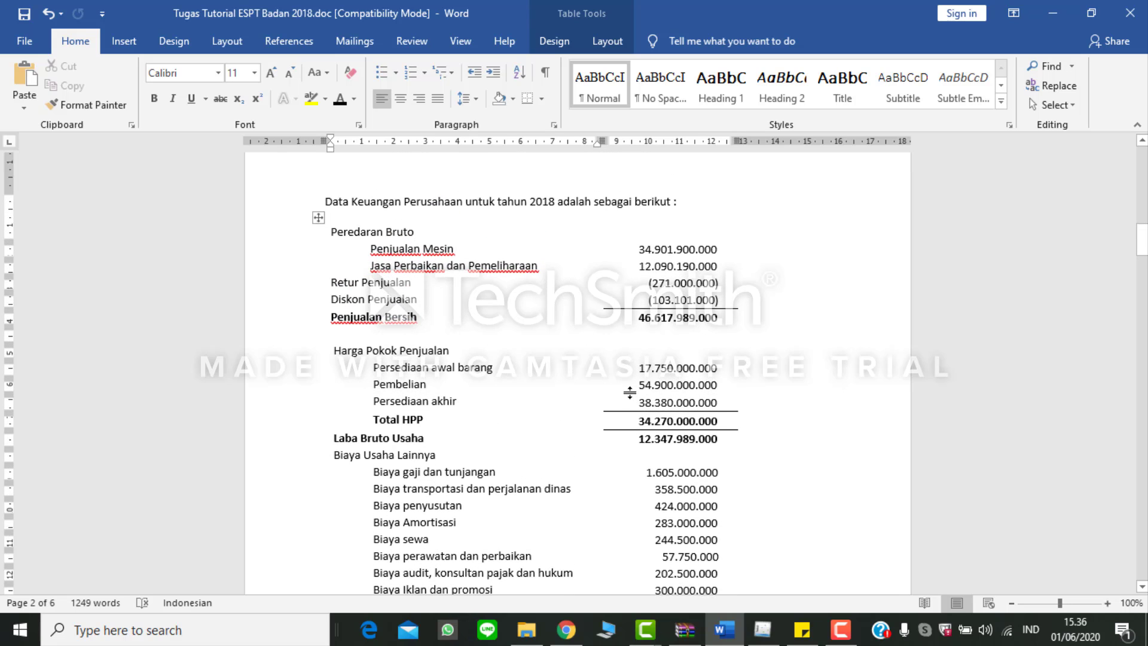
key(alt+Tab)
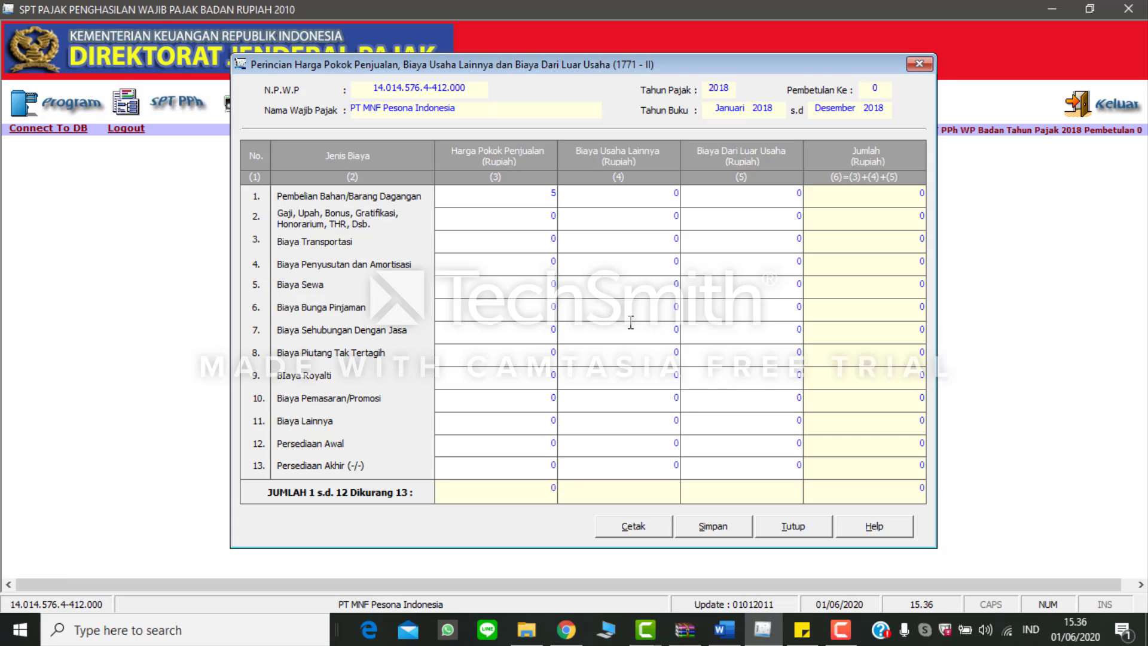
text(54900000000)
click(530, 228)
Step: Set Persediaan Awal to 17.750.000.000 and Persediaan Akhir to 38.380.000.000 under Harga Pokok Penjualan in eSPT, using the inventory figures from Word
key(alt+Tab)
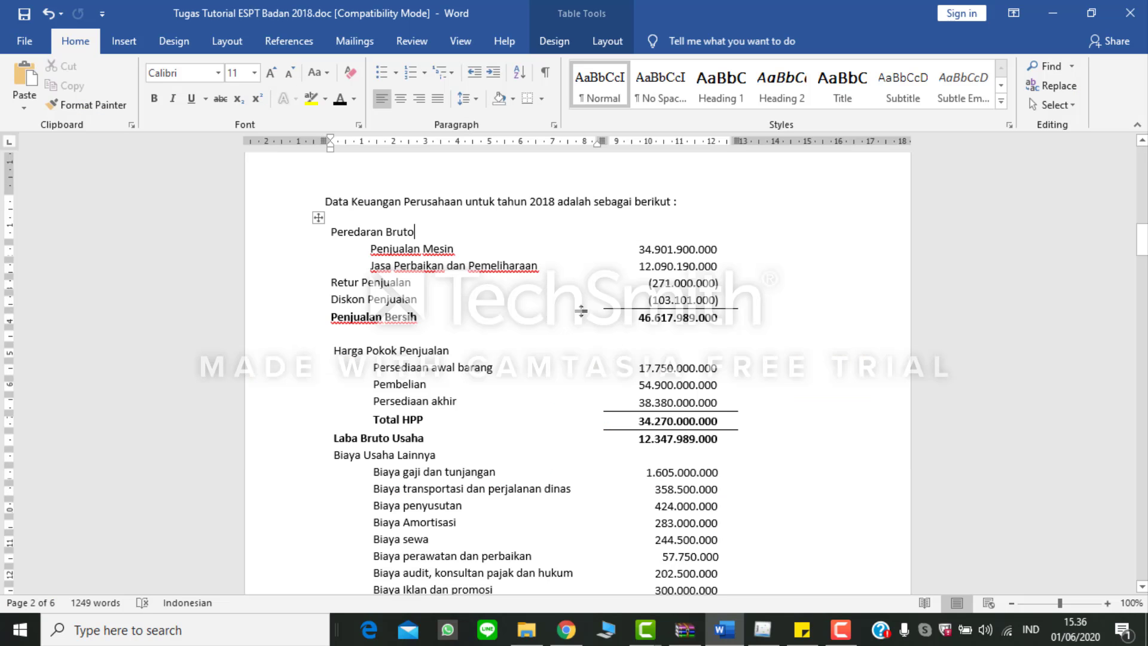
scroll(620, 370, down, 1)
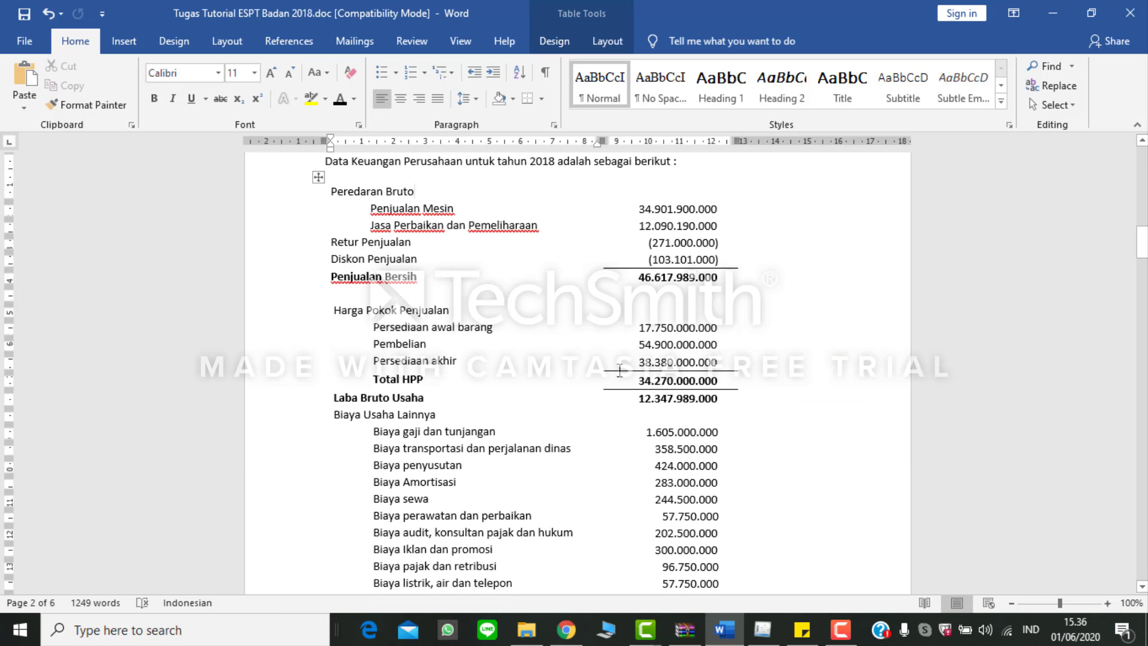
key(alt+Tab)
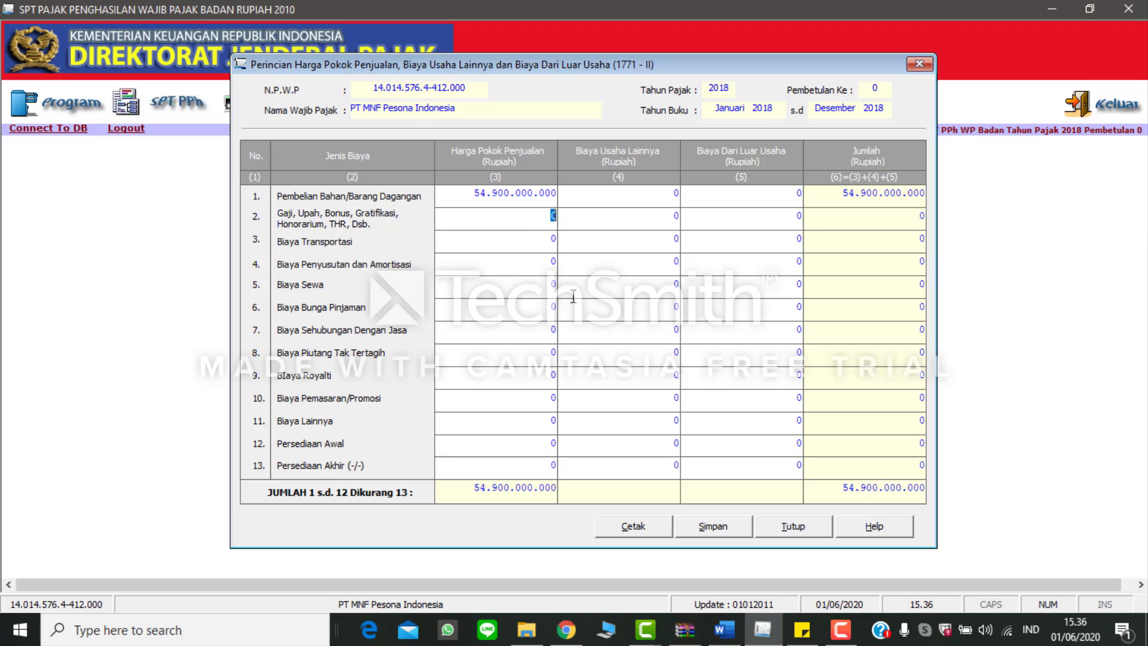
click(524, 442)
text(17750000000)
key(Return)
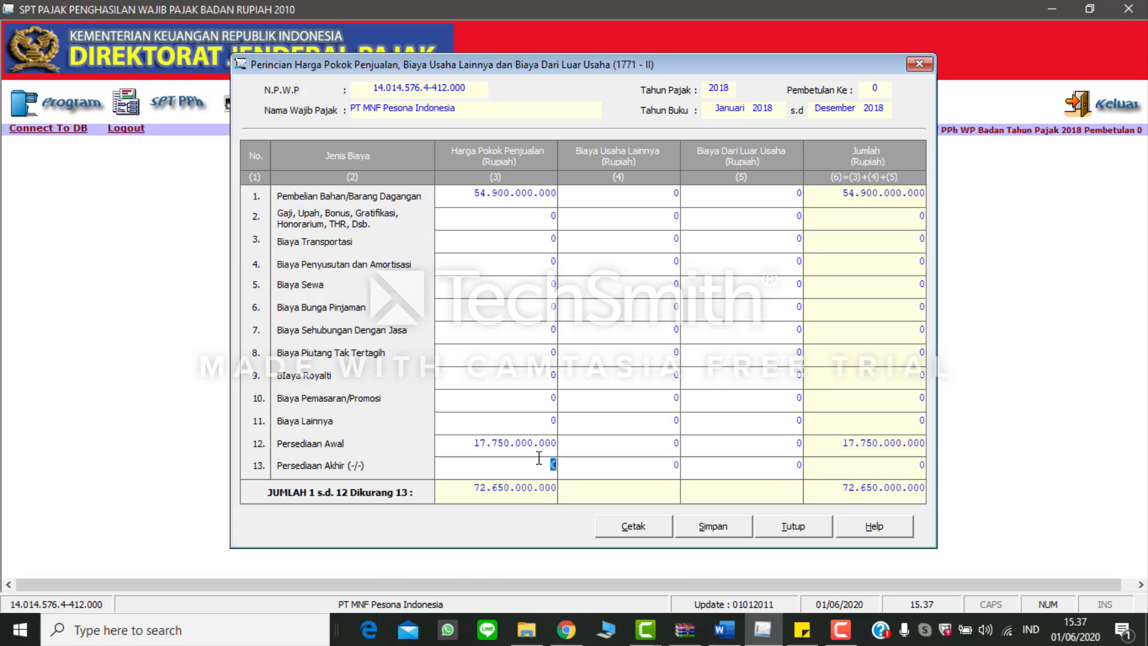
key(alt+Tab)
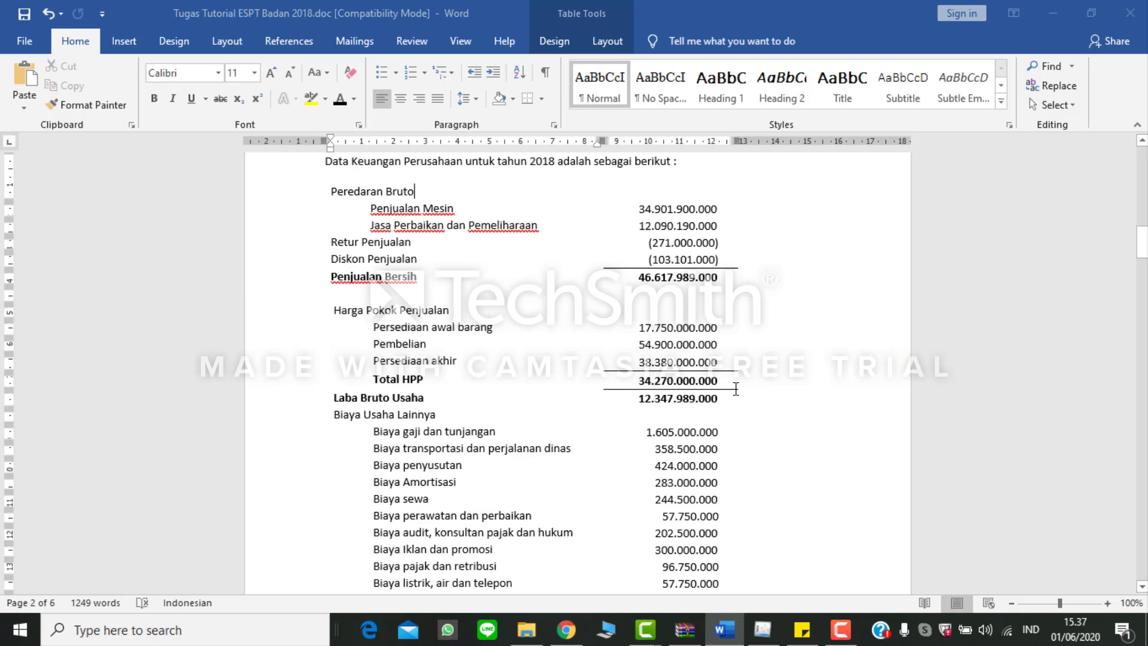
key(alt+Tab)
text(38380000000)
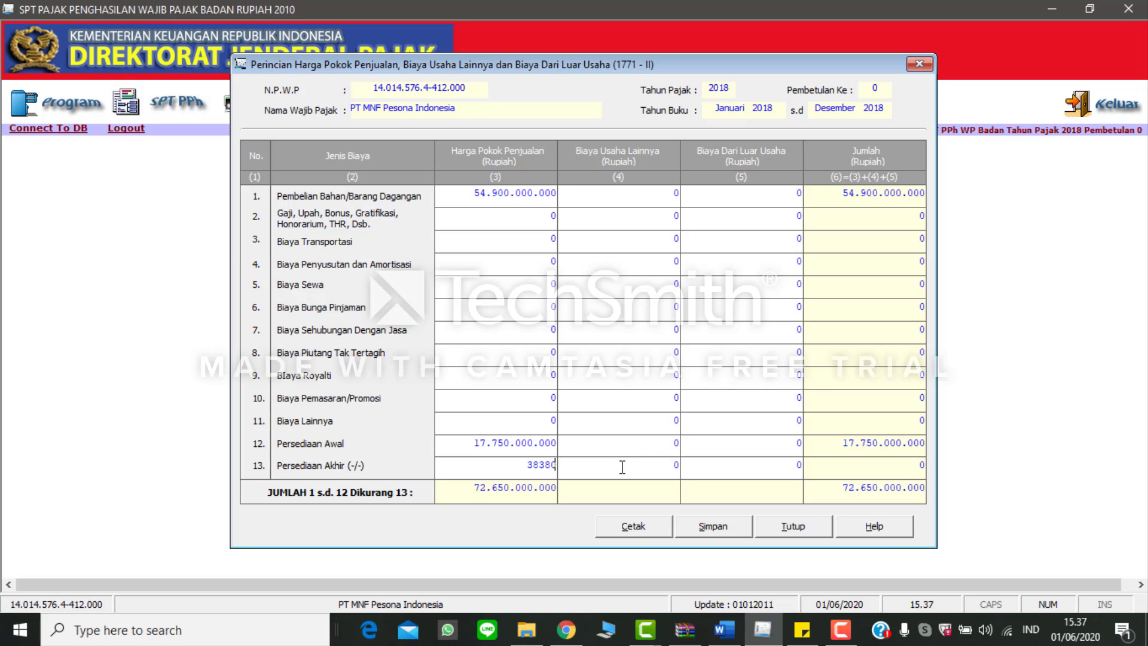
click(547, 430)
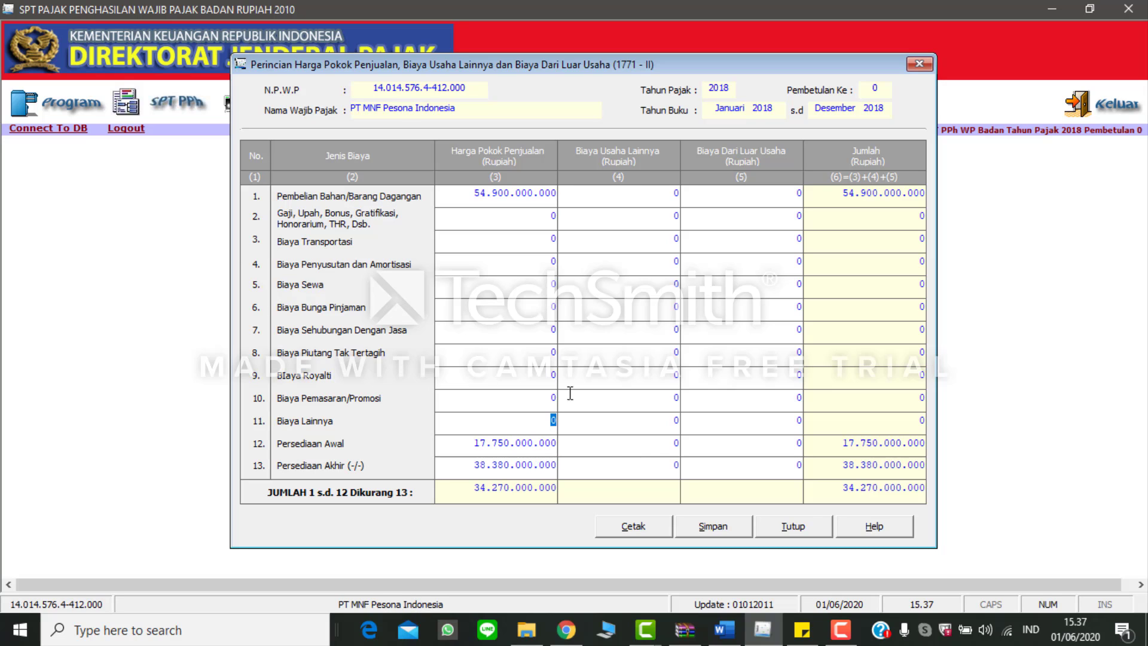
Step: Under Biaya Usaha Lainnya in eSPT, set the Gaji row to 1.605.000.000 and Biaya Transportasi to 358.500.000 from the Word income statement
key(alt+Tab)
scroll(578, 289, down, 5)
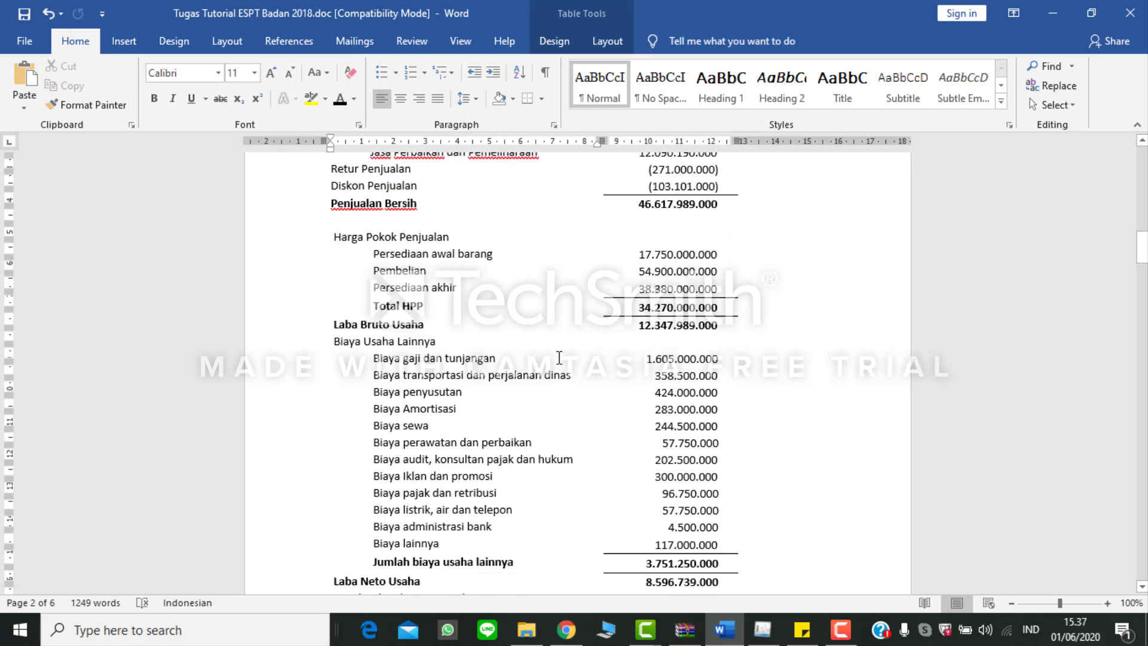
key(alt+Tab)
click(671, 220)
text(1605000000)
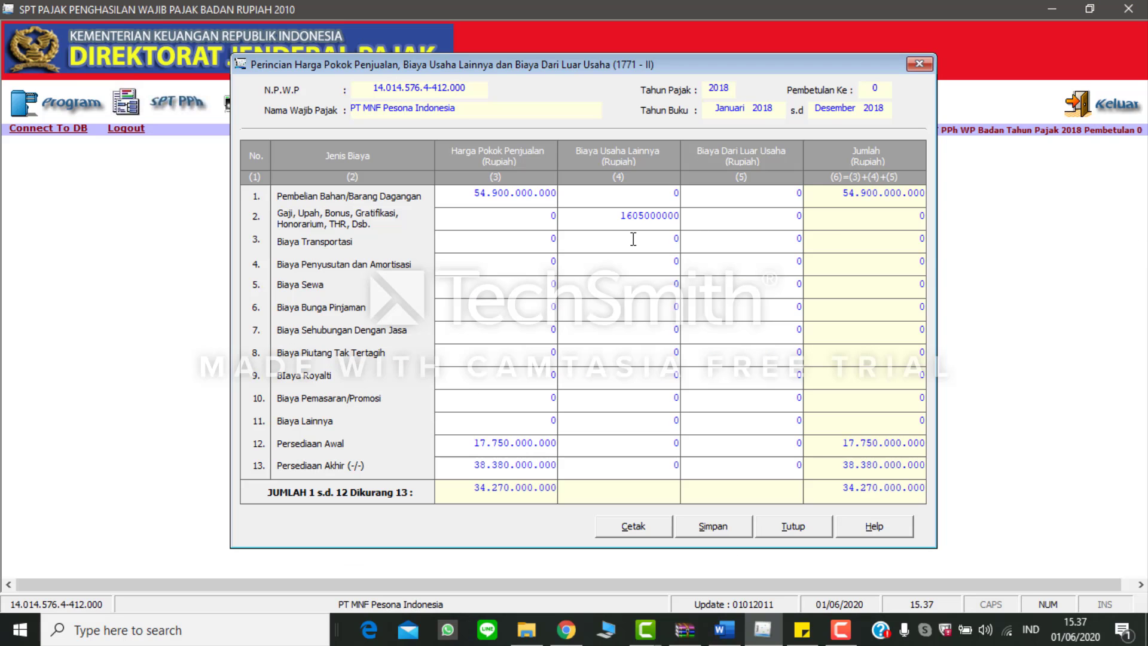
click(633, 239)
key(alt+Tab)
key(alt+Tab)
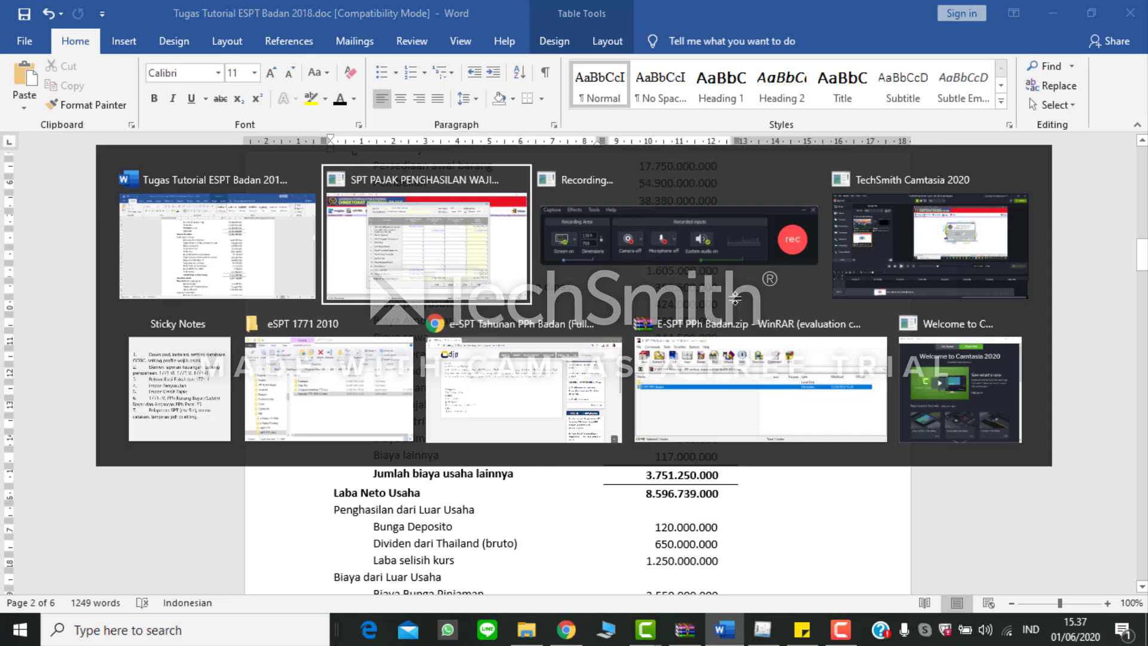
text(358.500.000)
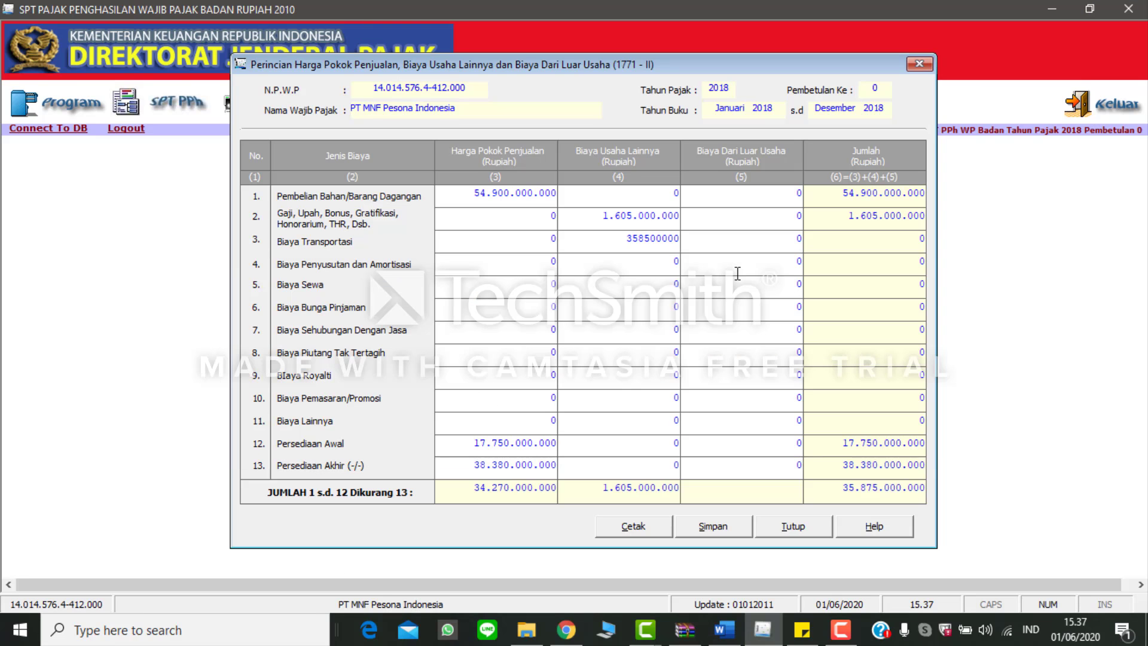
click(660, 273)
Step: Under Biaya Usaha Lainnya in eSPT, set Biaya Penyusutan dan Amortisasi to 707.000.000 and Biaya Sewa to 244.500.000, based on Word
key(alt+Tab)
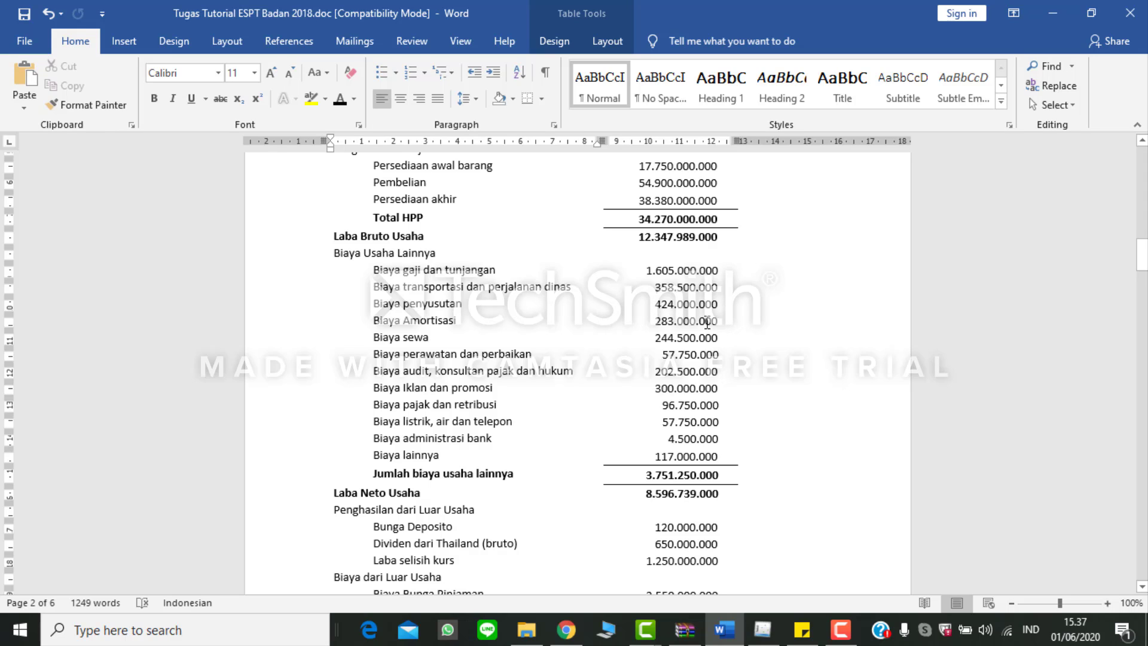
key(alt+Tab)
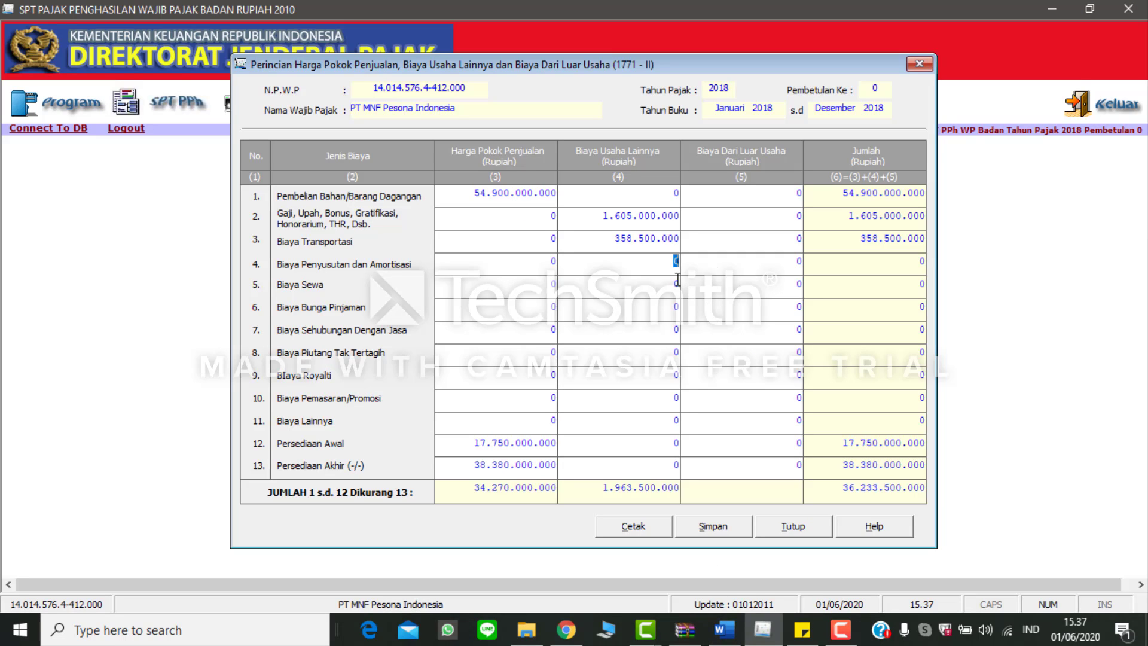
text(707000000)
key(Tab)
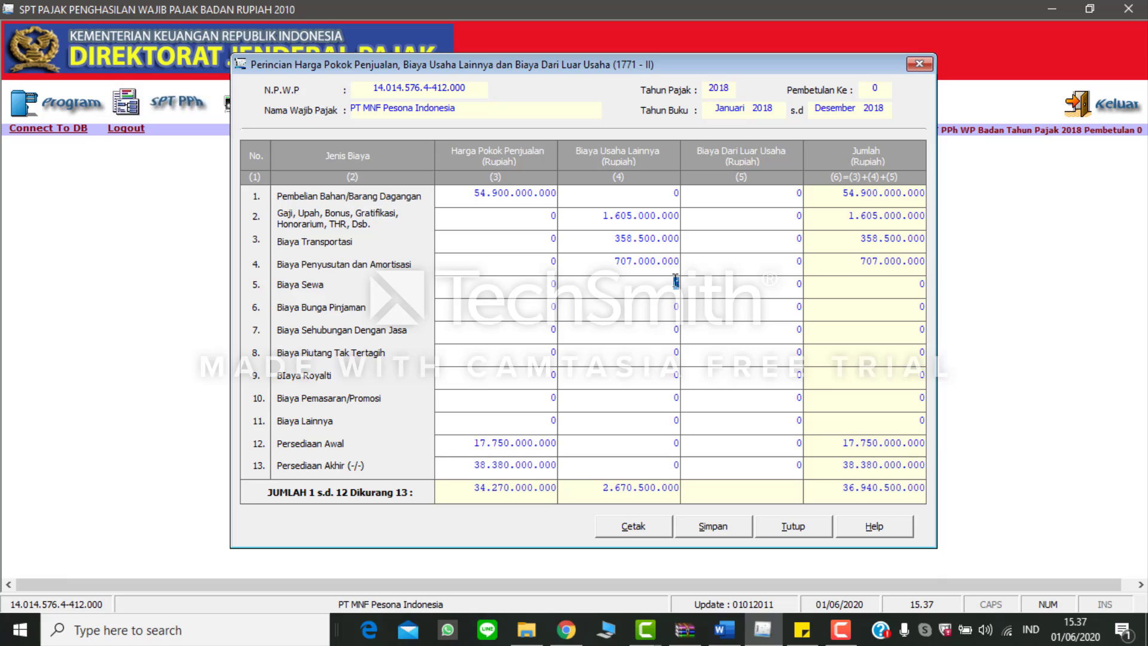
key(alt+Tab)
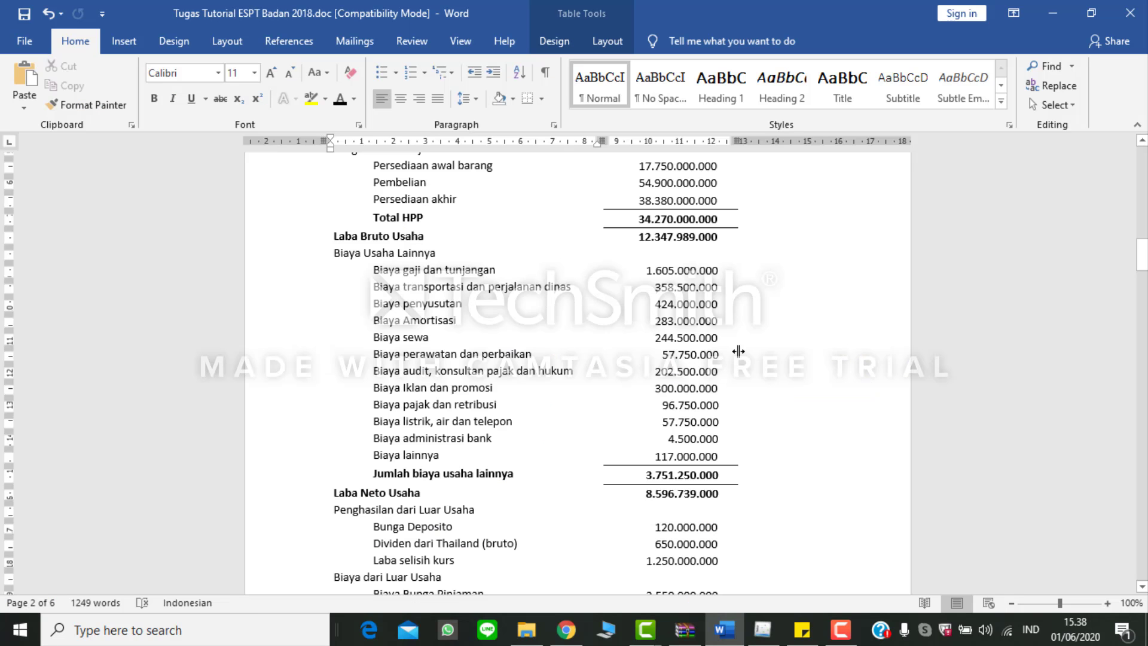
key(alt+Tab)
text(244500000)
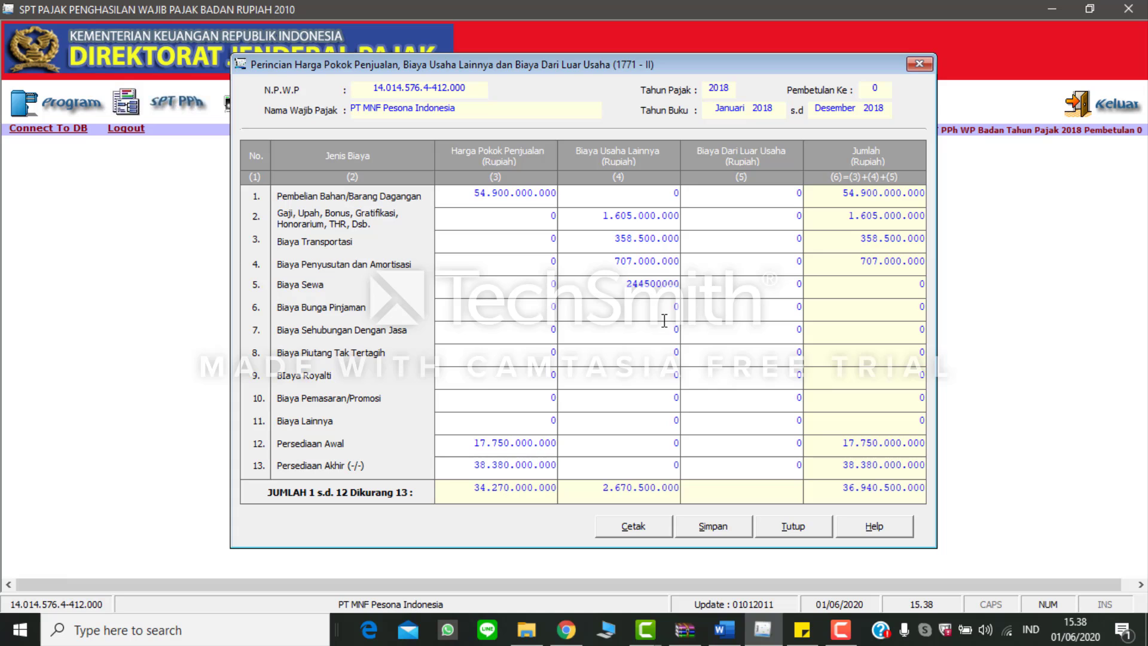
key(Tab)
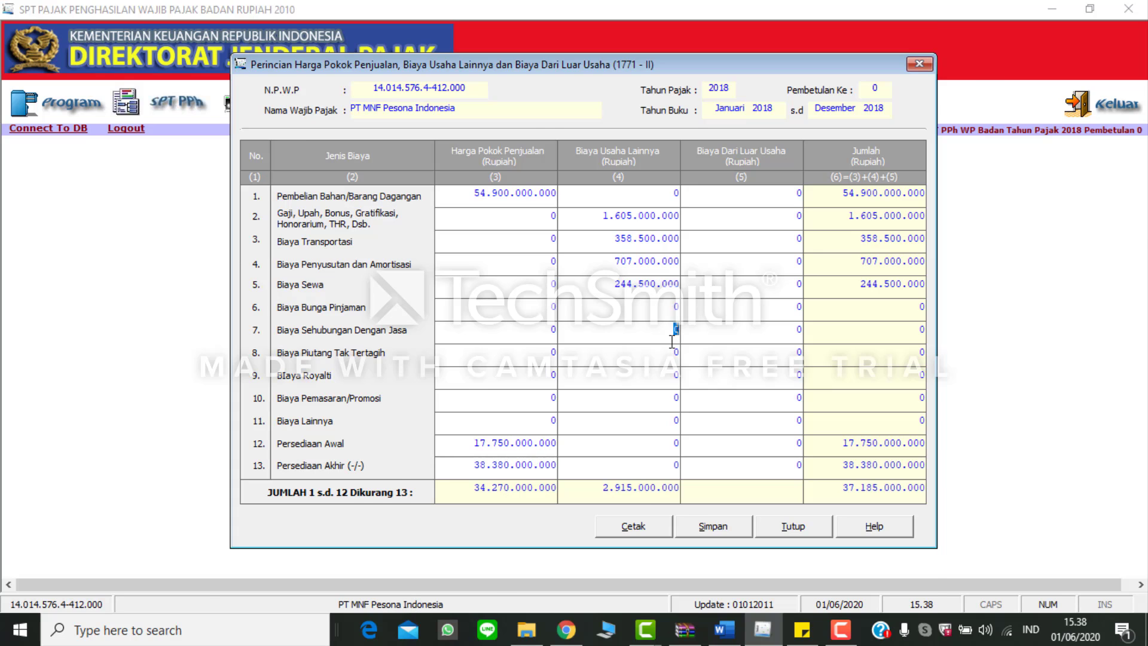
Step: Under Biaya Usaha Lainnya in eSPT, set Biaya Sehubungan Dengan Jasa to 202.500.000 and Biaya Pemasaran/Promosi to 300.000.000, based on Word
key(alt+Tab)
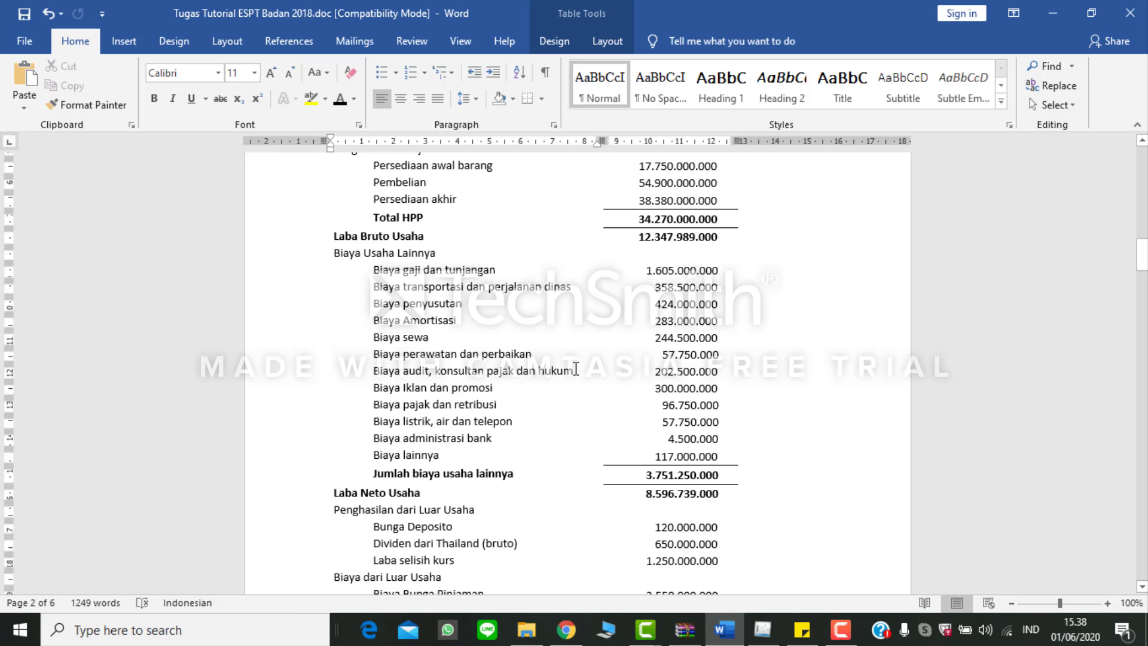
key(alt+Tab)
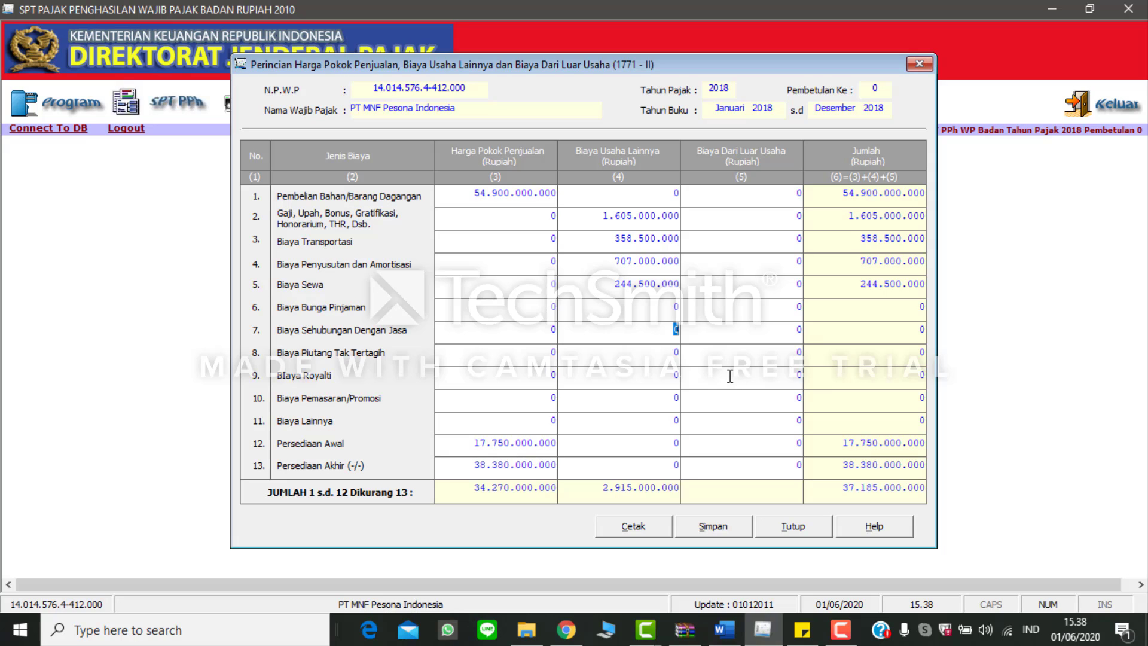
text(202500000)
click(650, 357)
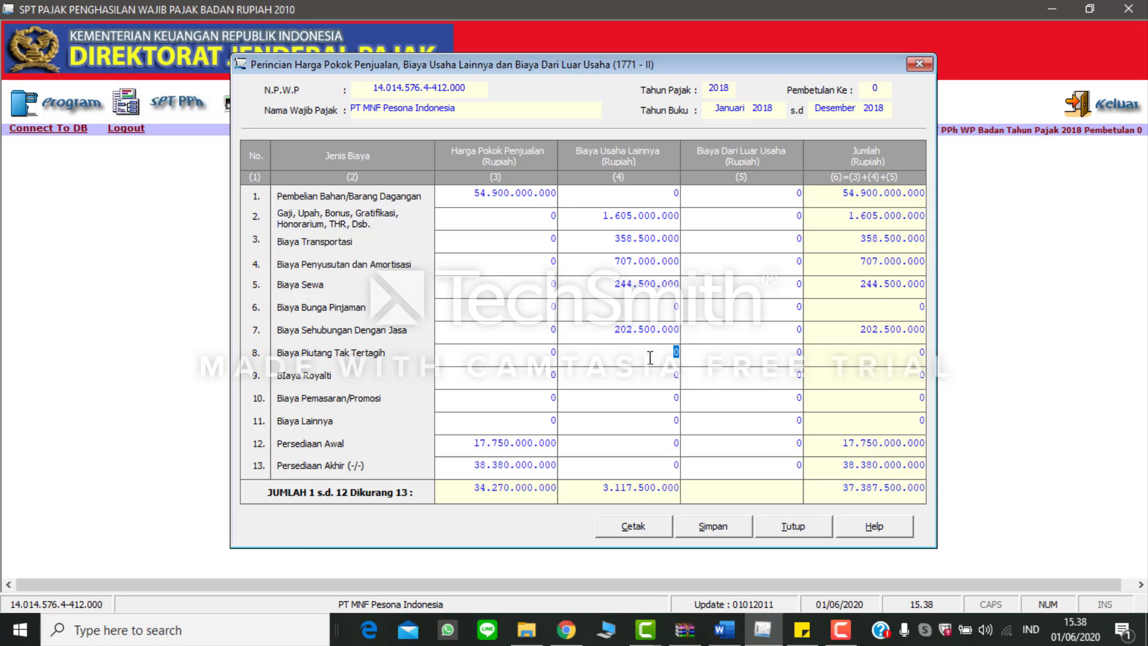
key(alt+Tab)
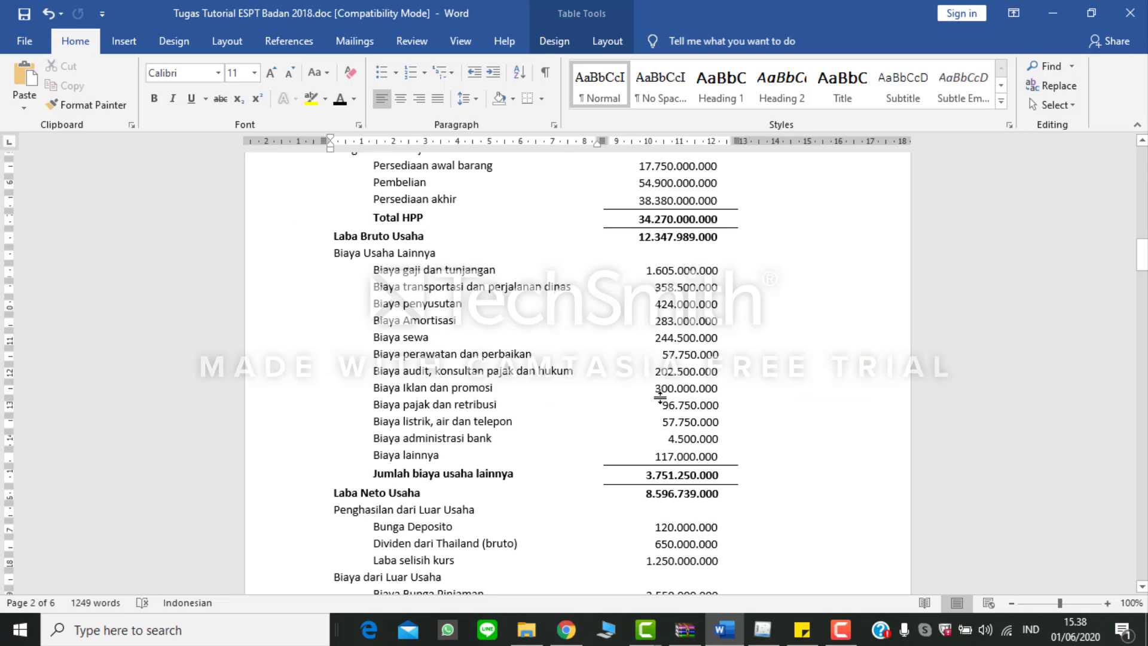
key(alt+Tab)
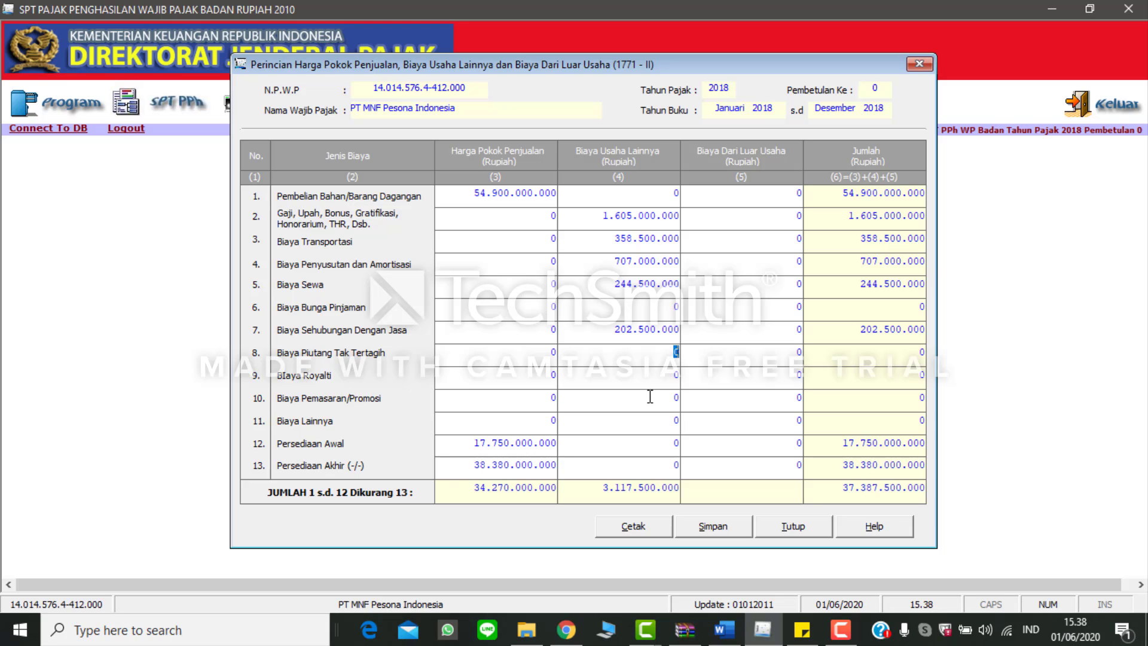
text(300000000)
Step: Review the remaining operating expenses in Word and set Biaya Lainnya under Biaya Usaha Lainnya to 333.750.000 in eSPT
key(alt+Tab)
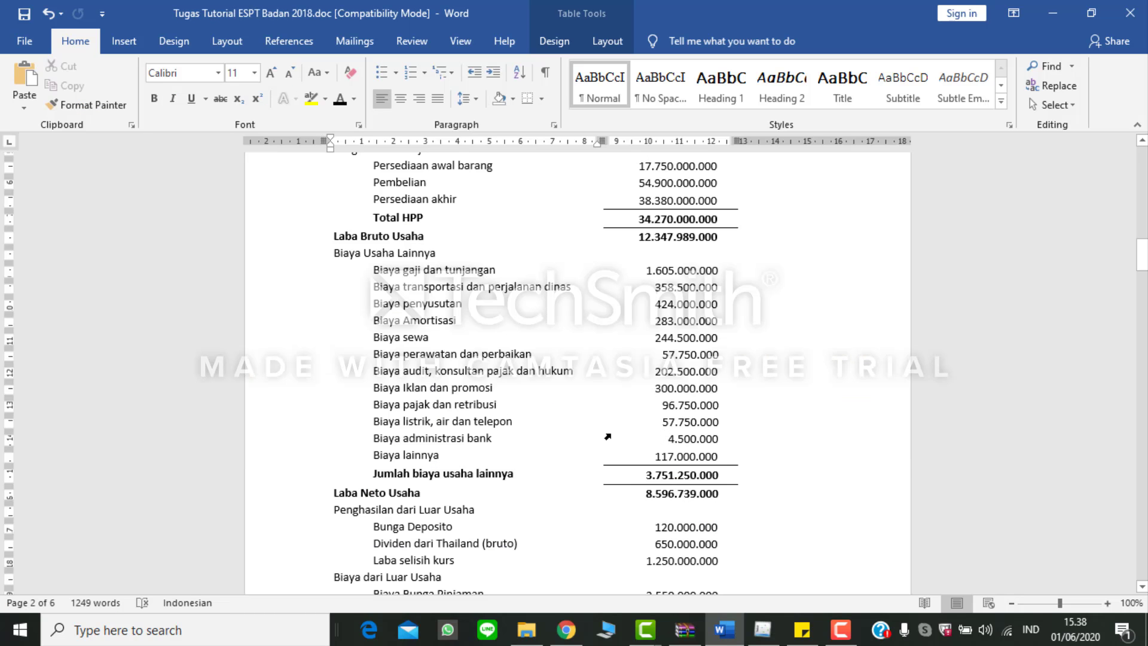
key(alt+Tab)
key(alt+Tab)
key(alt+Tab)
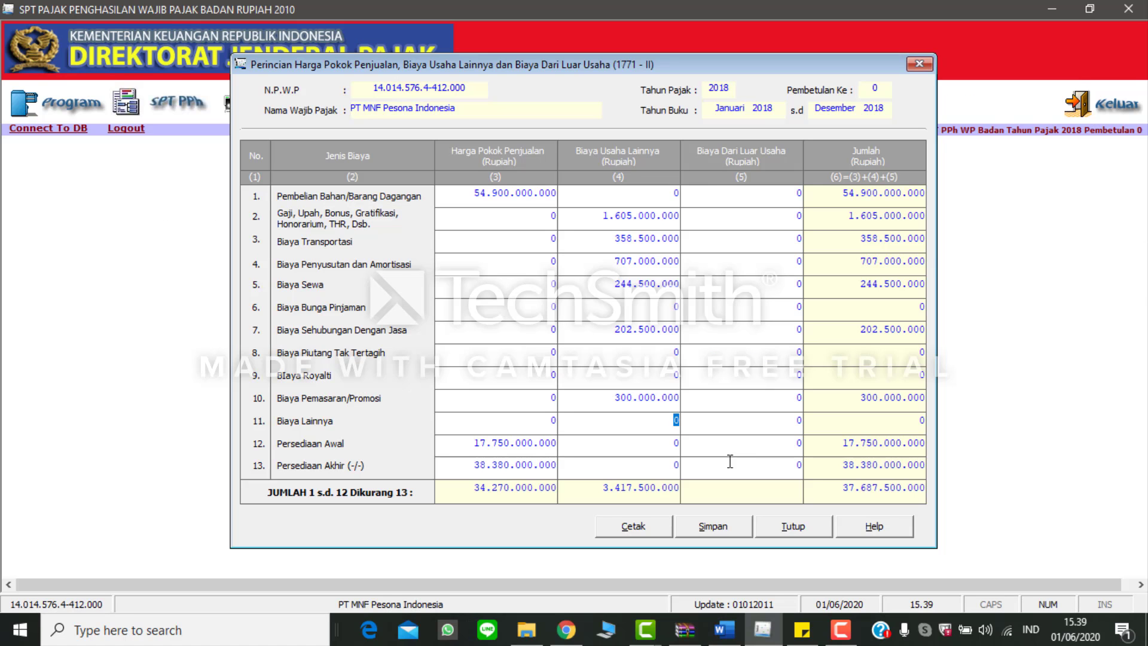
text(333750000)
click(773, 414)
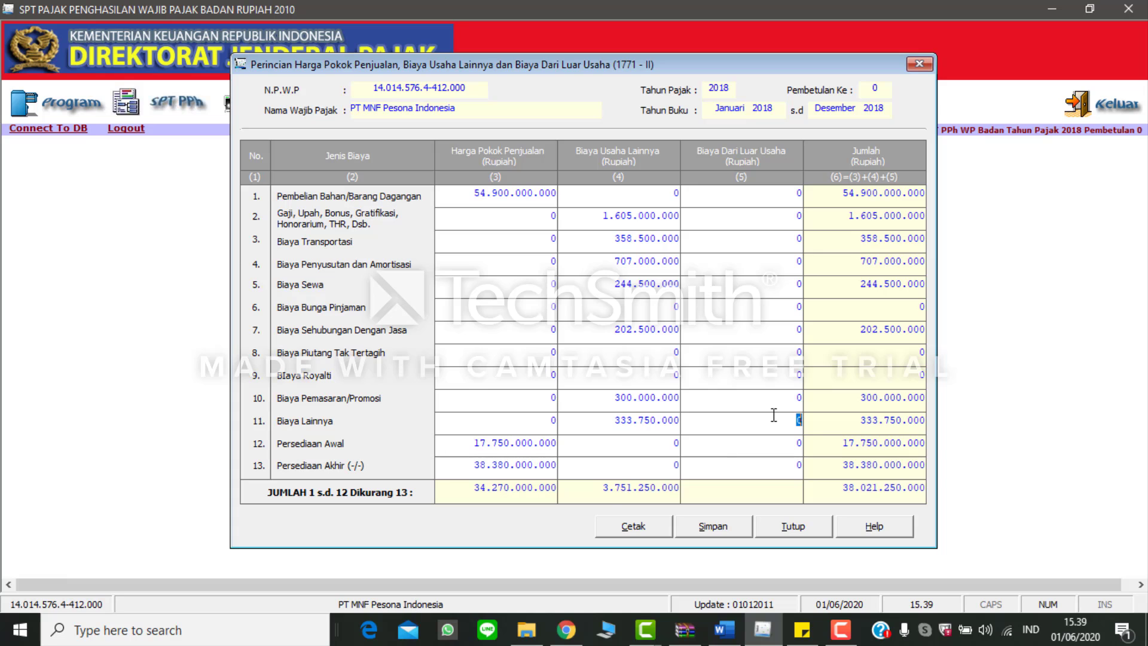
Step: Set Biaya Bunga Pinjaman under Biaya Dari Luar Usaha to 2.550.000.000 in eSPT, based on Word, and return to the Word income statement
key(alt+Tab)
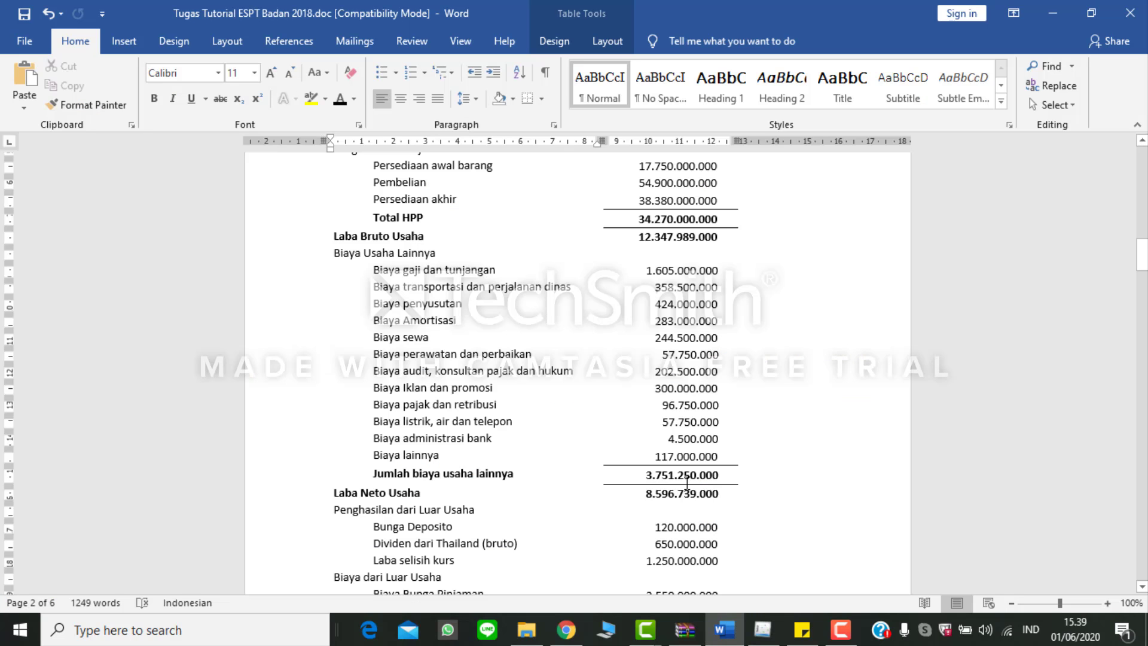
key(alt+Tab)
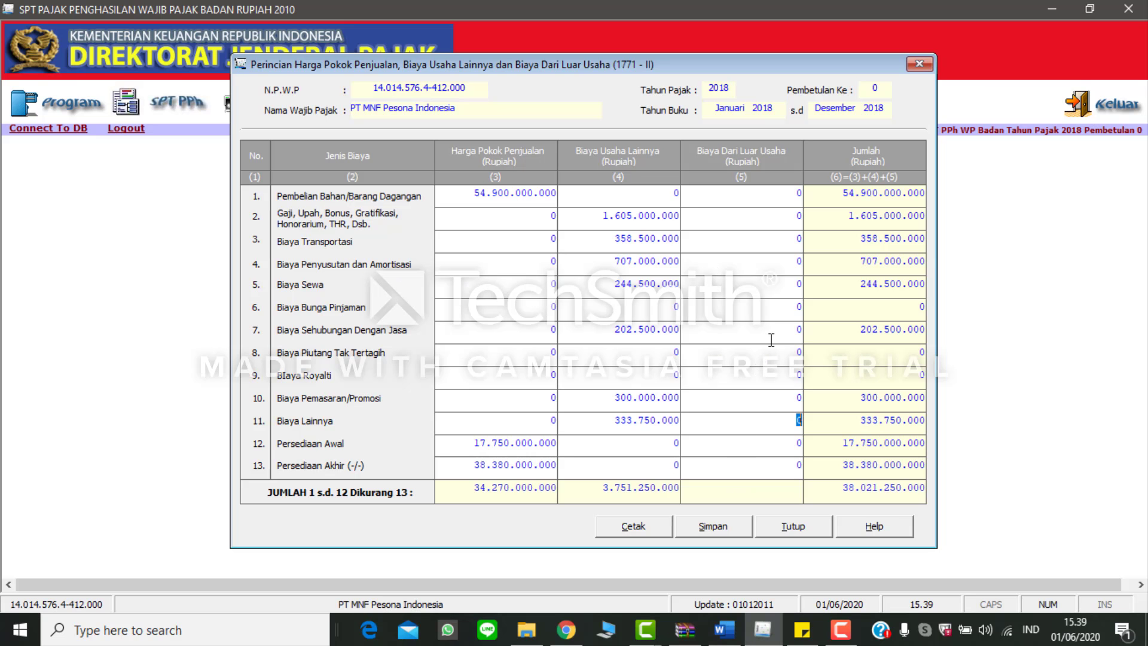
key(alt+Tab)
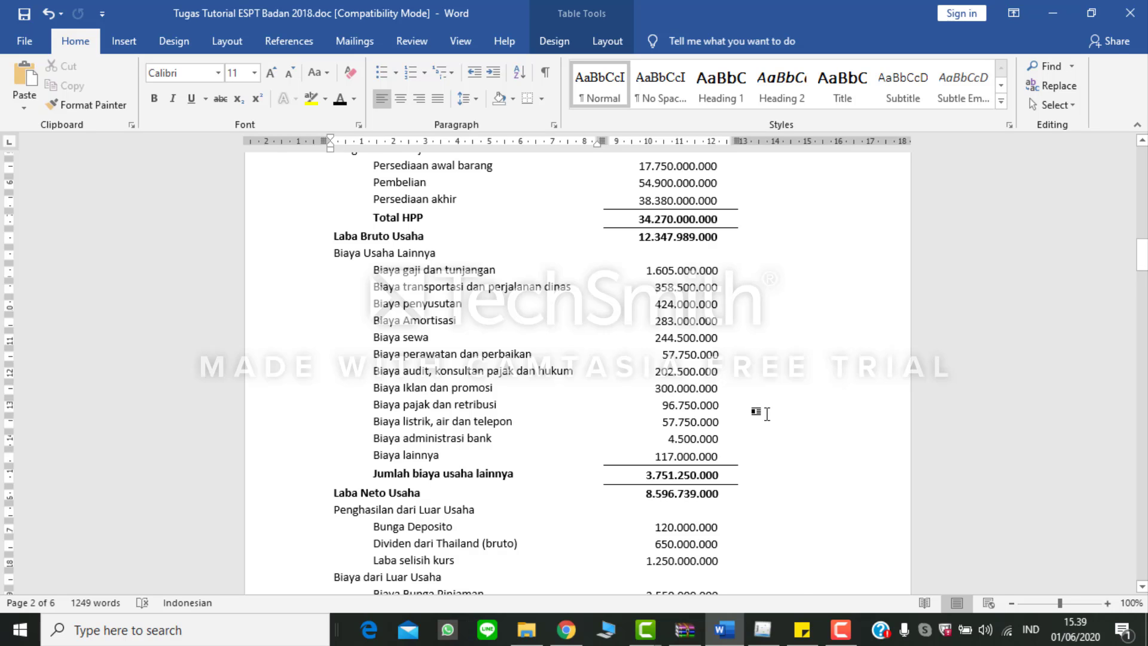
scroll(757, 399, down, 5)
key(alt+Tab)
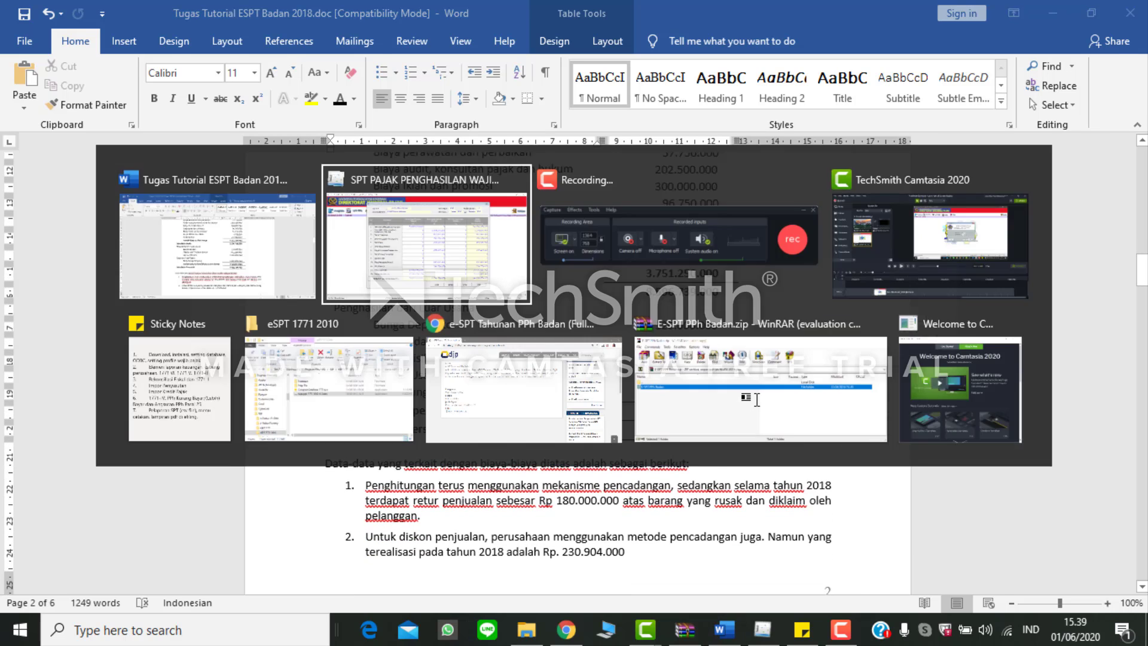
click(754, 307)
text(2.5)
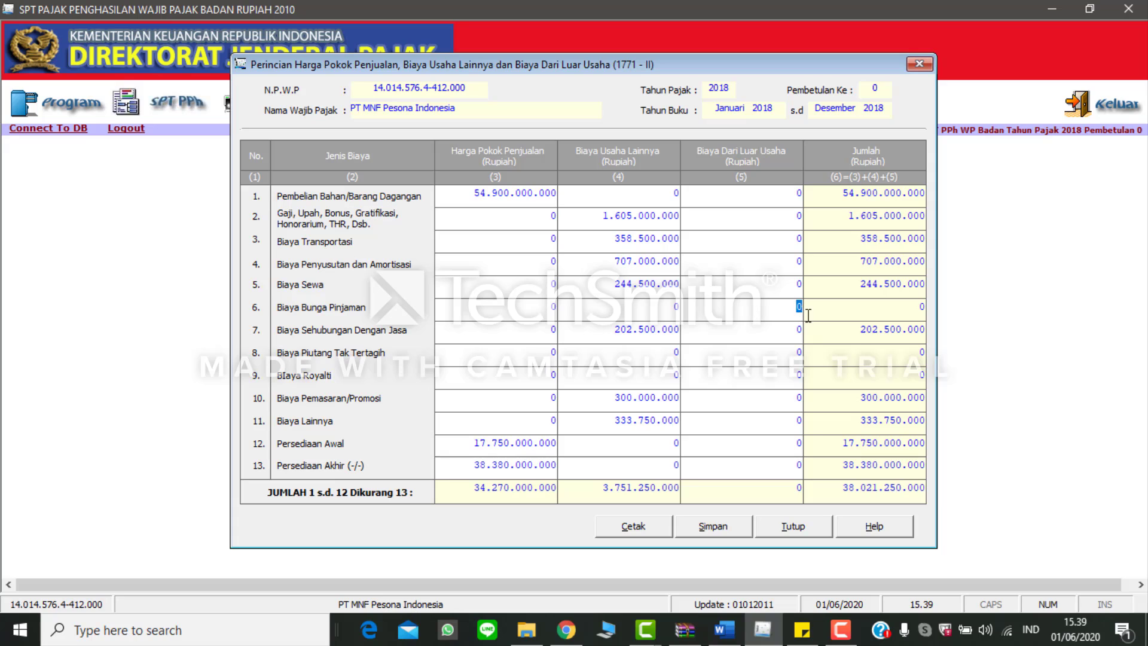
text(50.000.00)
text(0)
key(Tab)
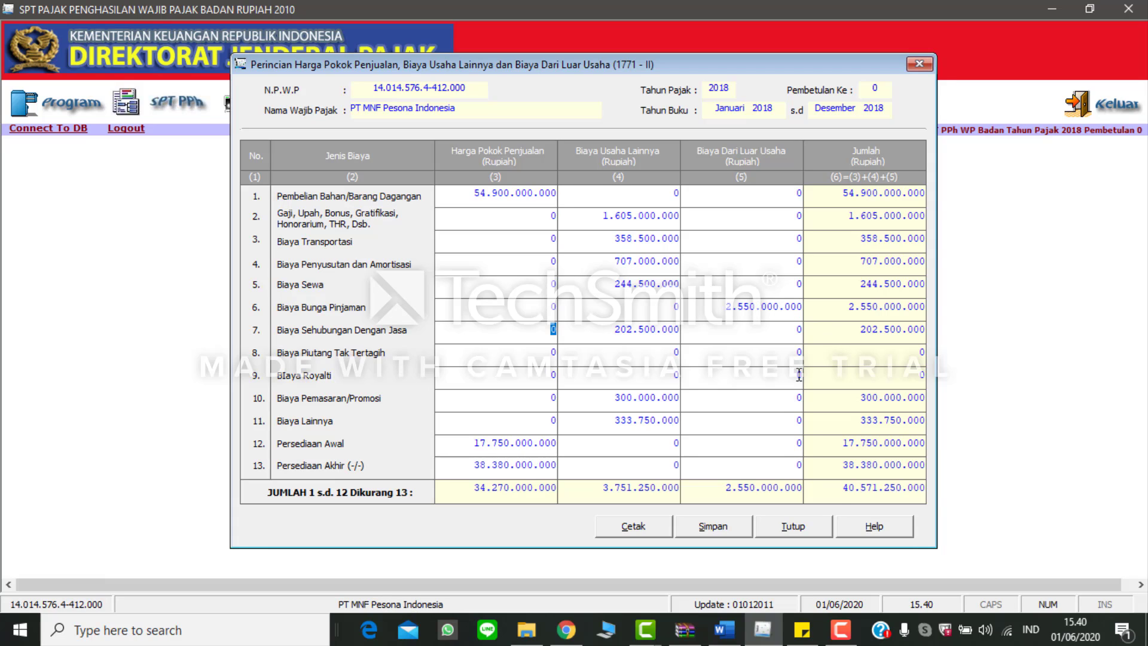
click(779, 461)
key(alt+Tab)
Step: Switch back to eSPT, save the completed 1771-II cost breakdown despite the depreciation mismatch, and close the form
key(alt+Tab)
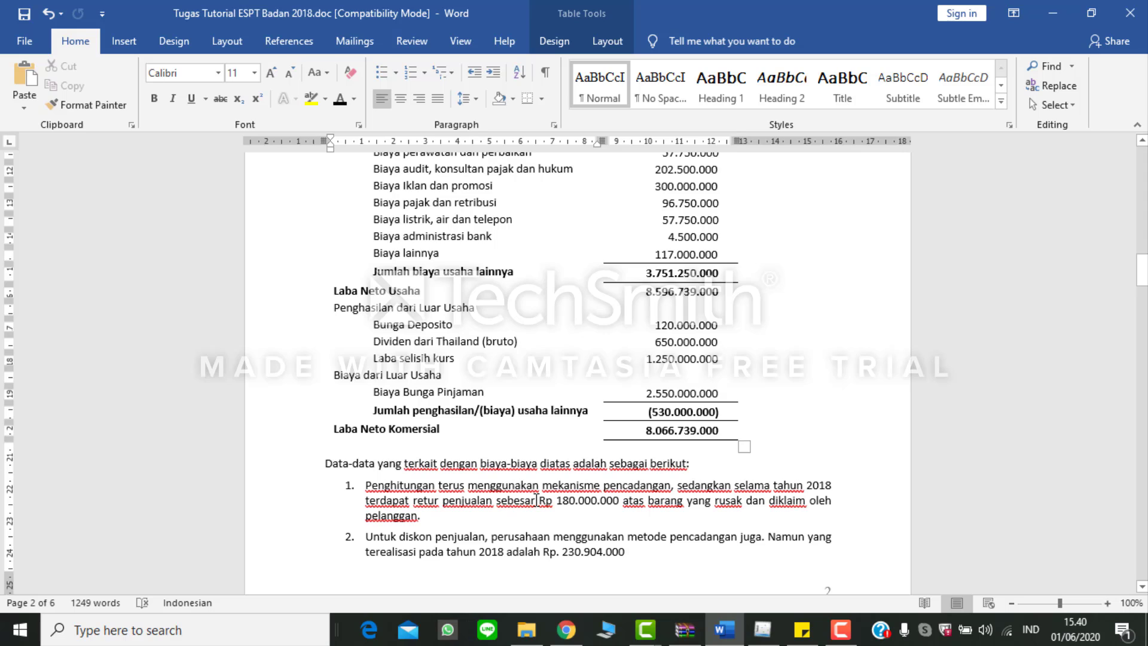
key(alt+Tab)
click(689, 526)
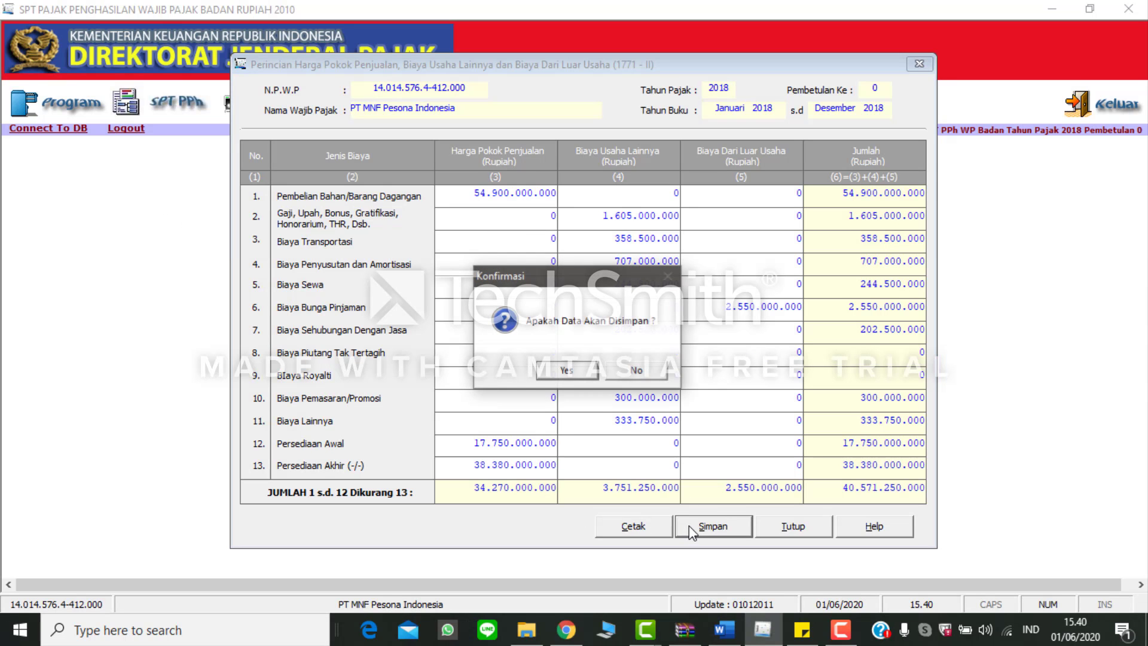
click(586, 374)
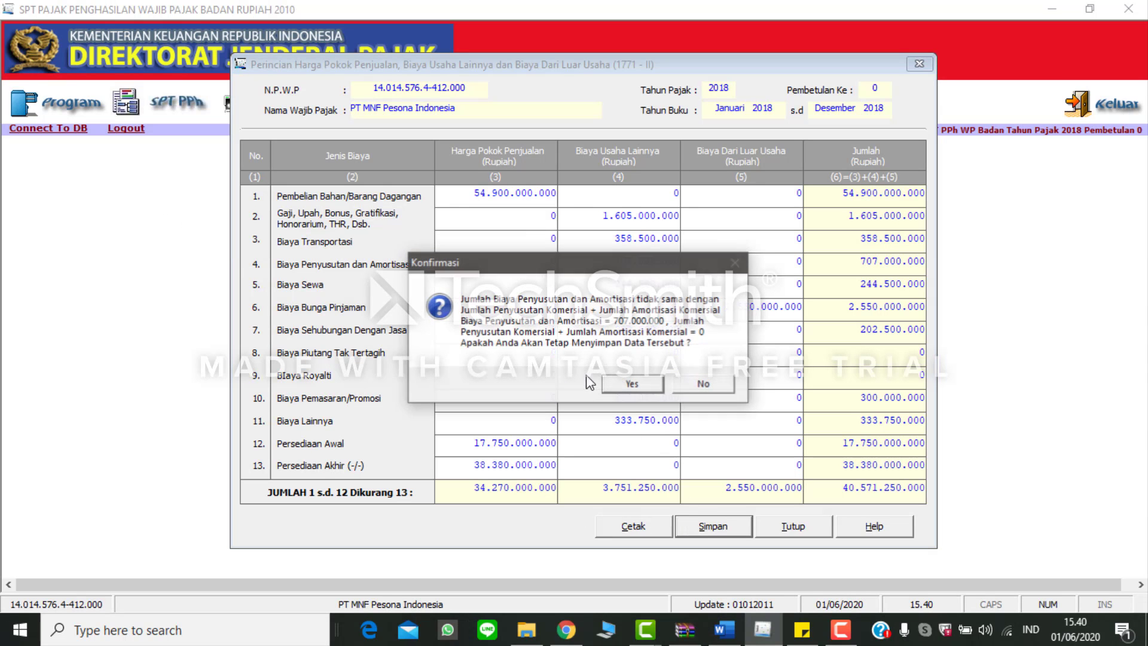
click(645, 386)
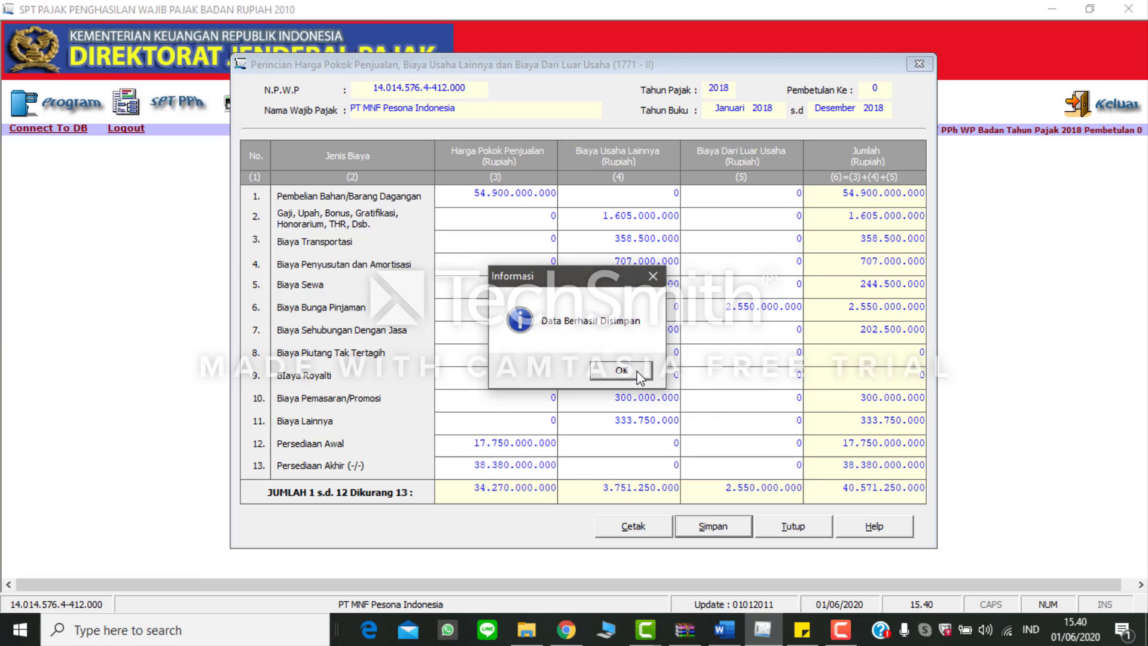
click(637, 372)
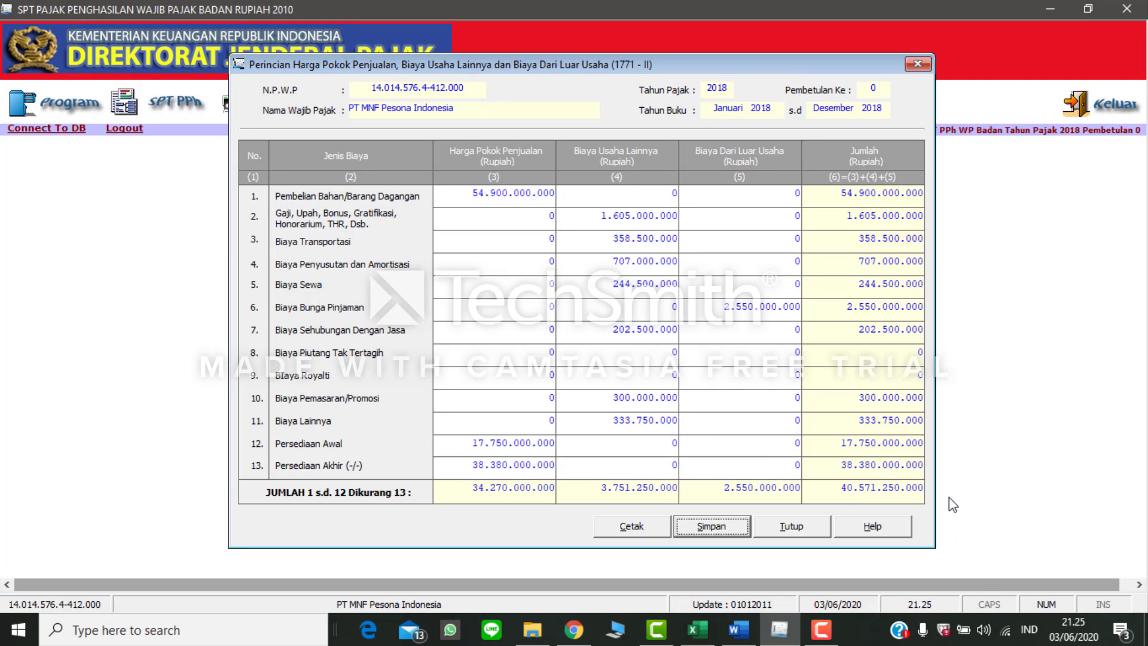
click(917, 63)
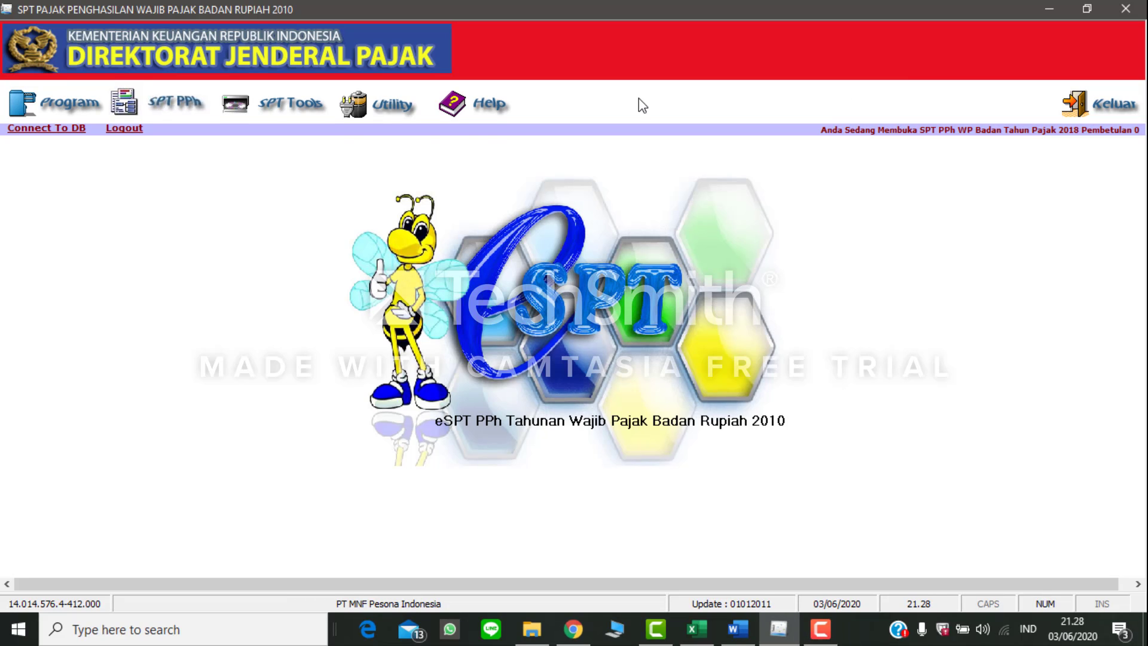
Step: Add a branch record for PT MNF Pesona Indonesia to Daftar Cabang Utama Perusahaan with its NPWP, address and 12 sub-branches
click(189, 106)
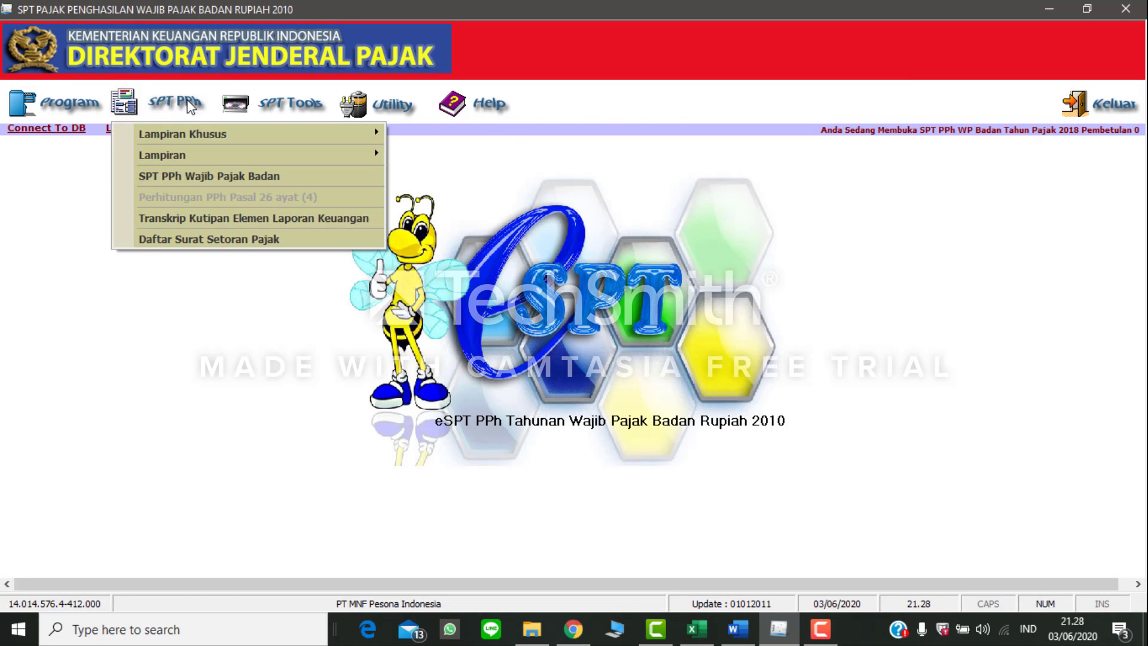
mouse_move(365, 134)
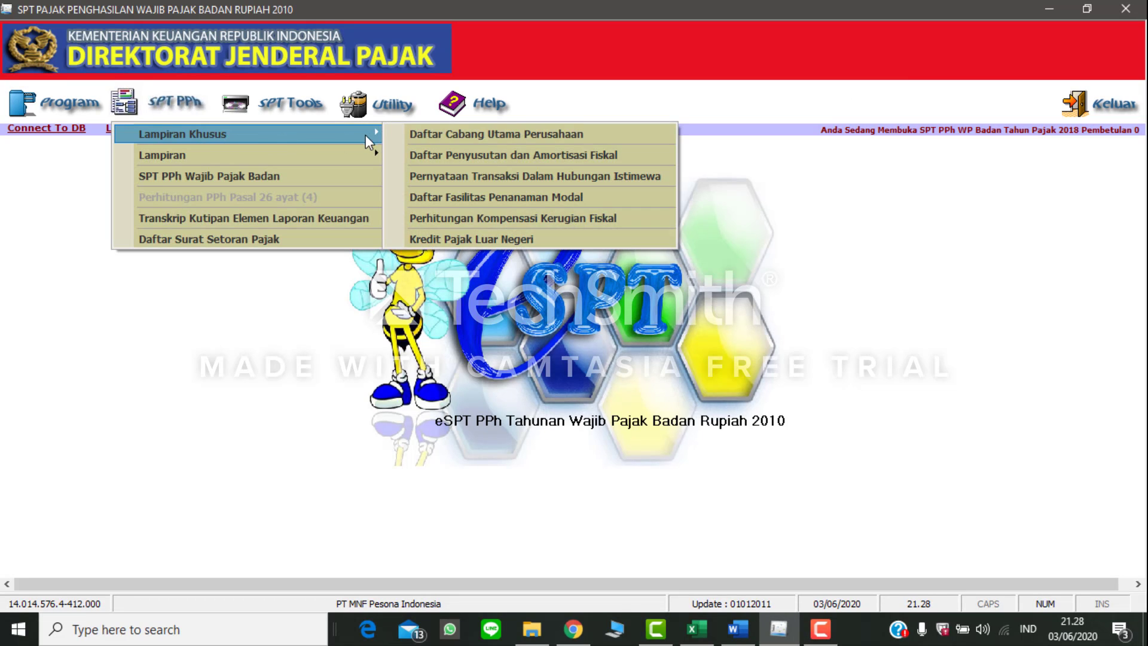
click(414, 133)
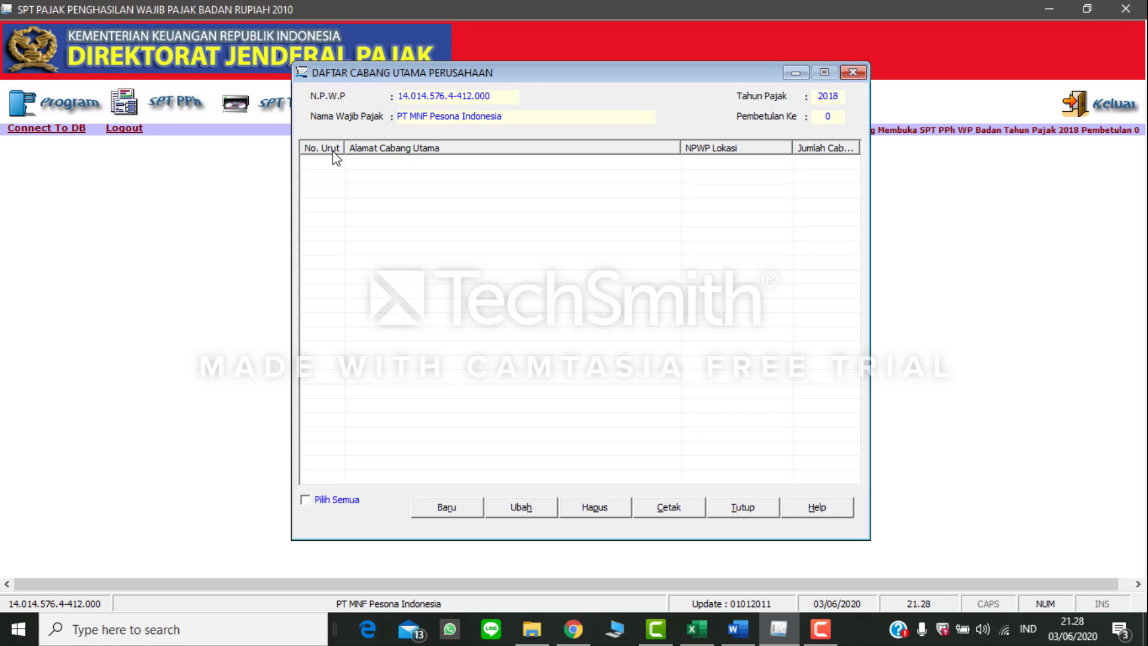
click(436, 506)
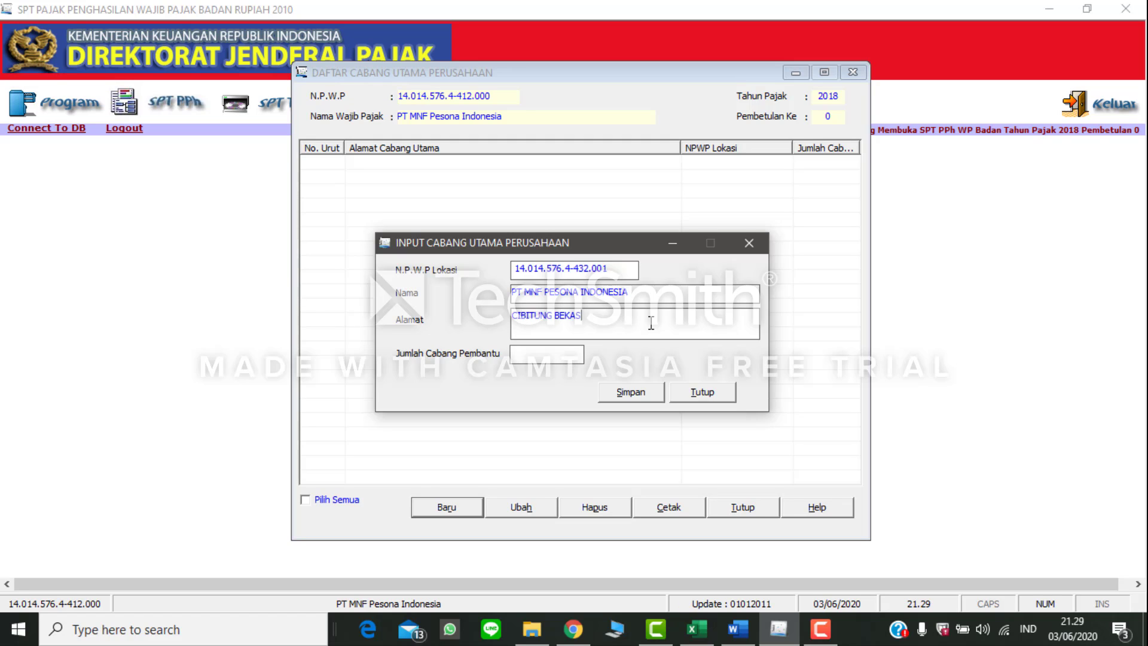
text(I JAWA BARAT)
click(620, 396)
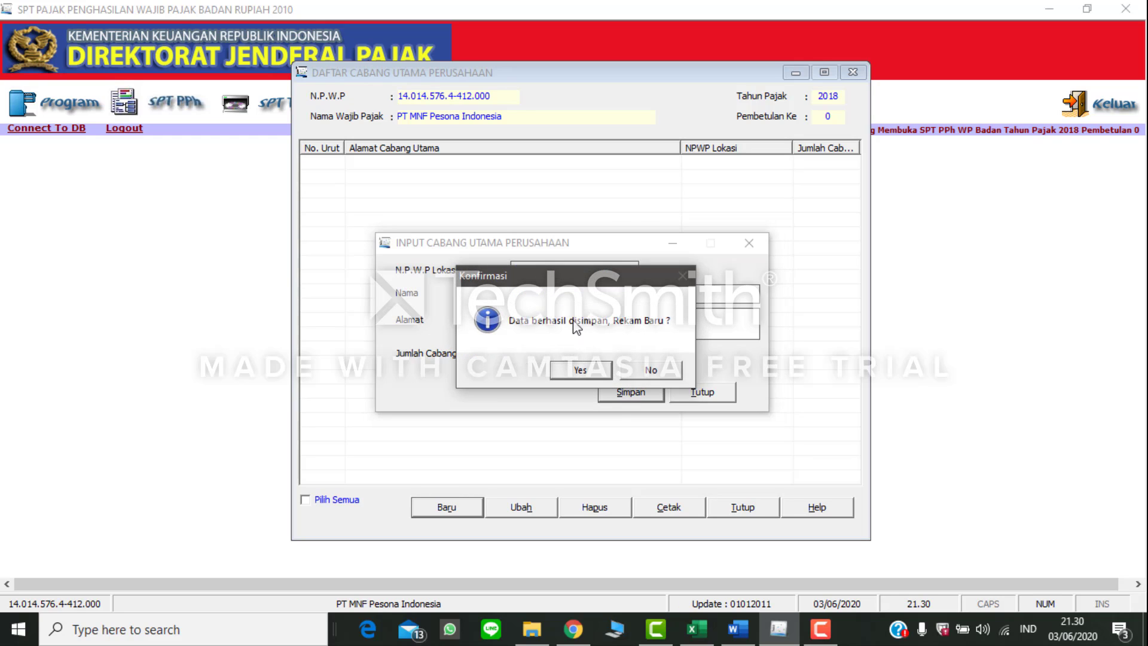
click(642, 374)
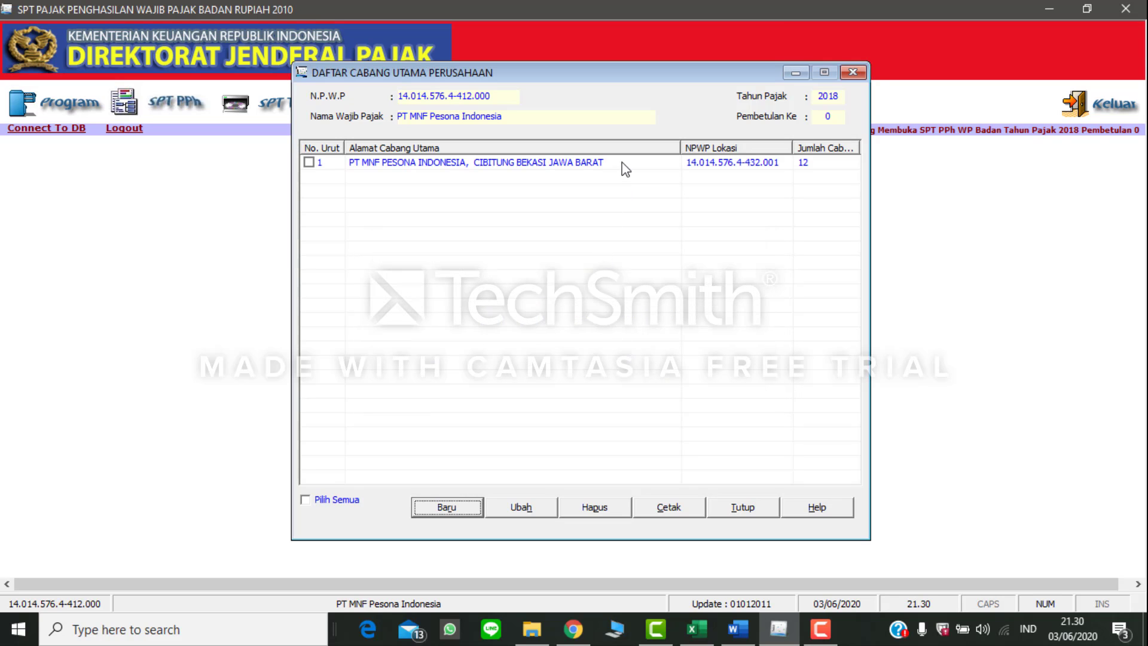
Step: Delete the branch record from Daftar Cabang Utama Perusahaan and close the list
click(306, 162)
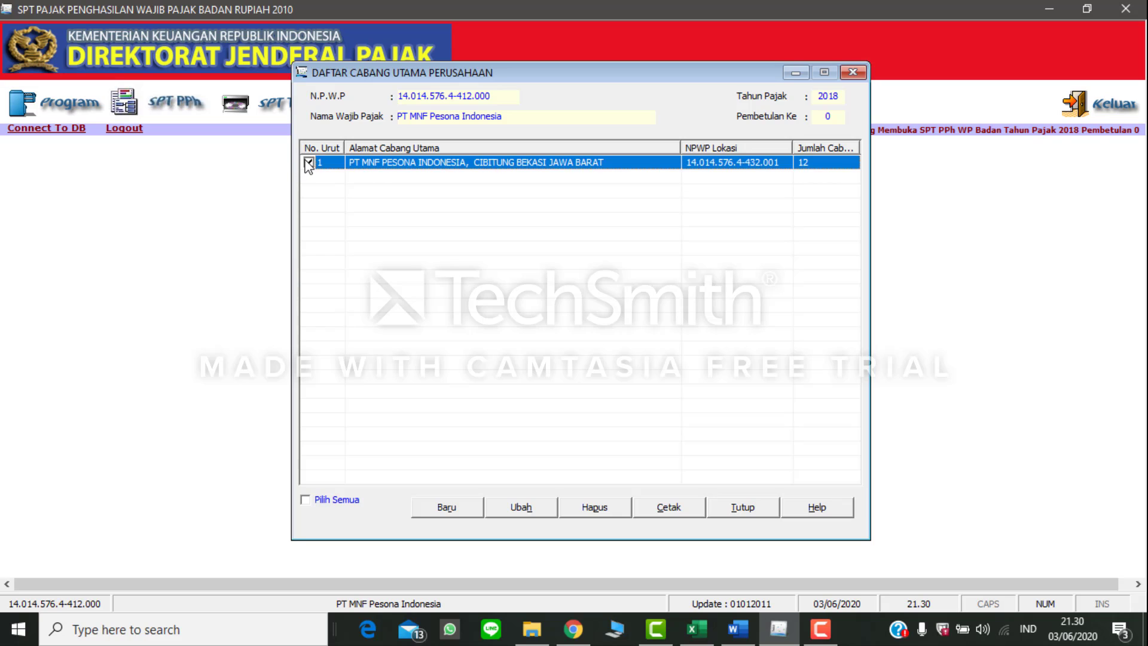
click(579, 508)
click(584, 381)
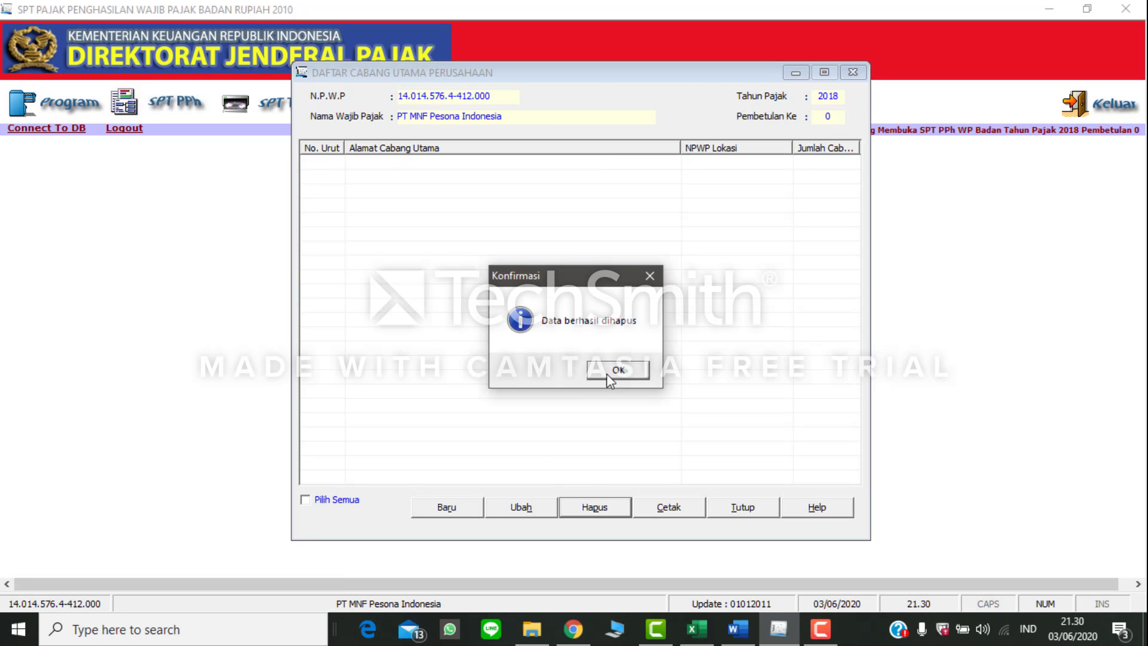
click(615, 370)
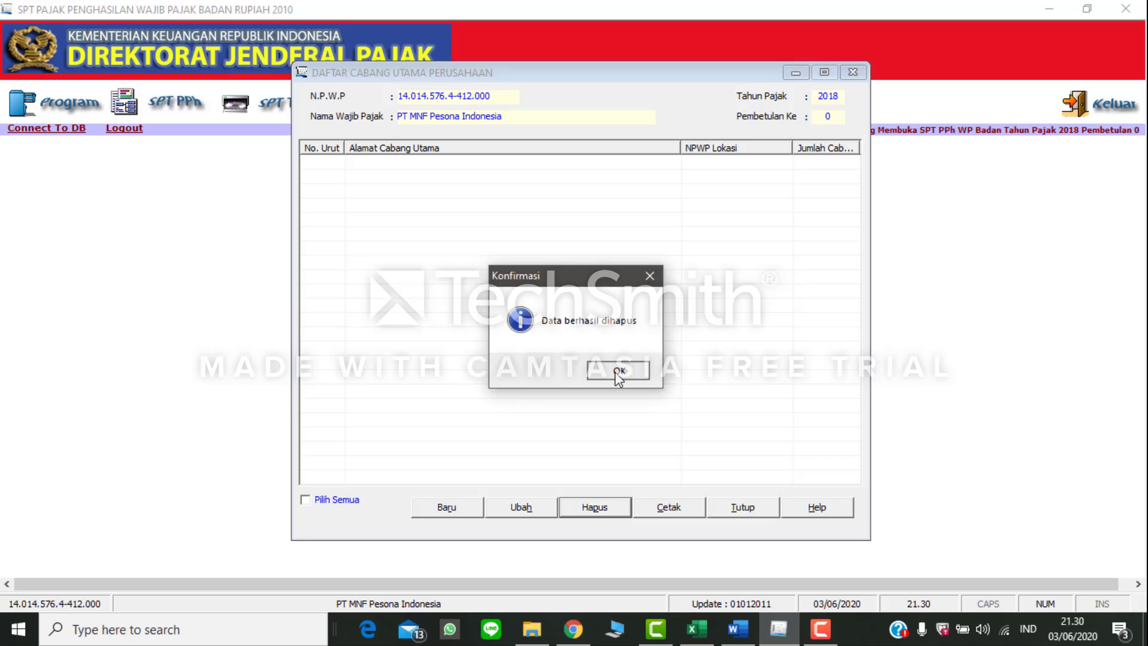
click(853, 73)
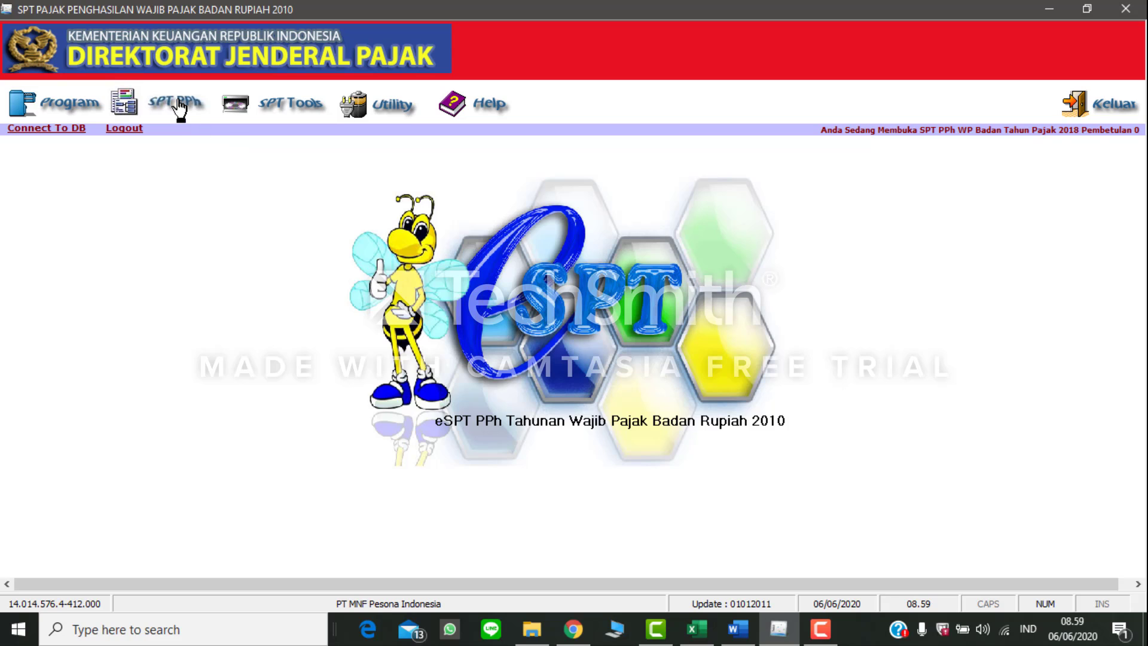
Step: Open Formulir 1771-V in eSPT, and switch to Word to bring up the Data Pemegang Saham table
click(179, 107)
mouse_move(376, 153)
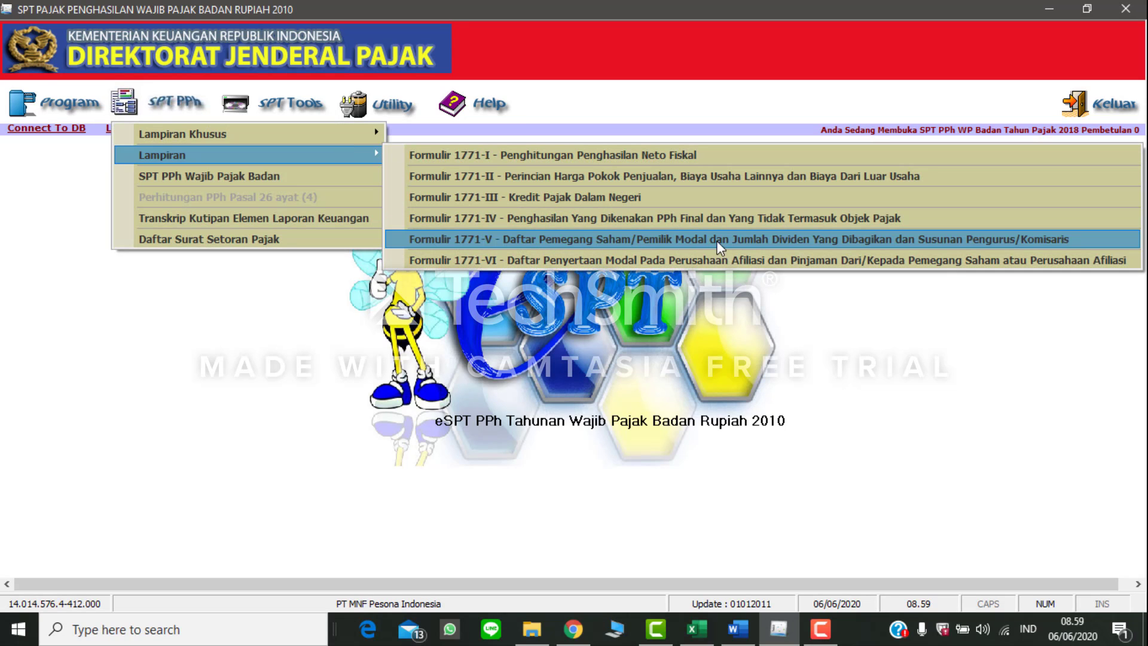
click(977, 239)
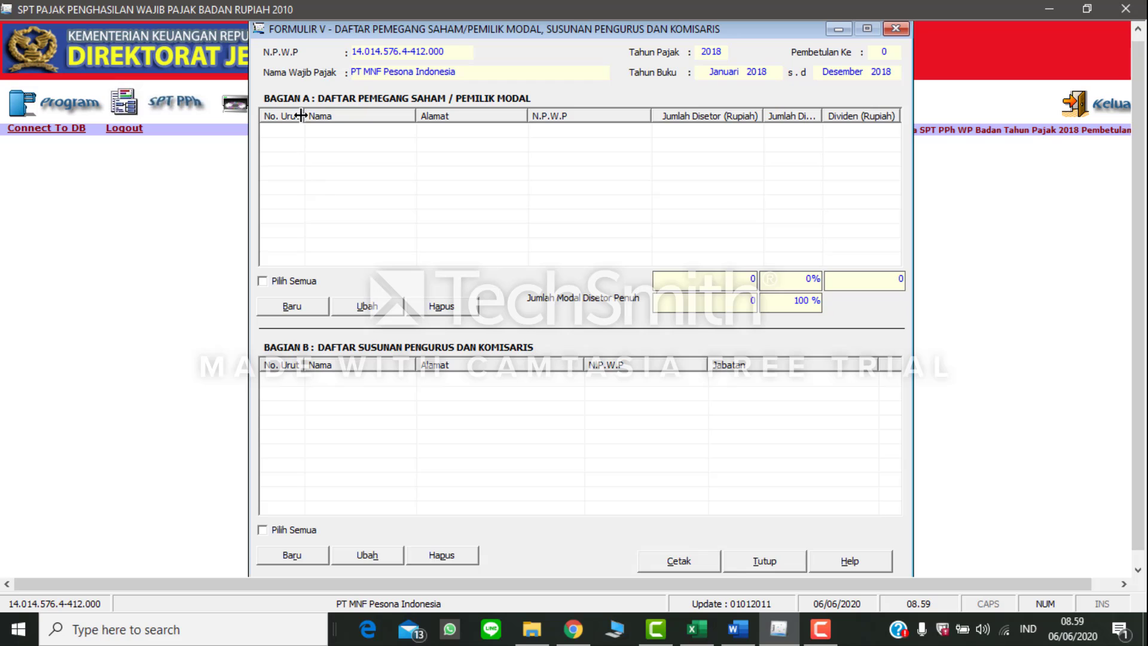
click(737, 628)
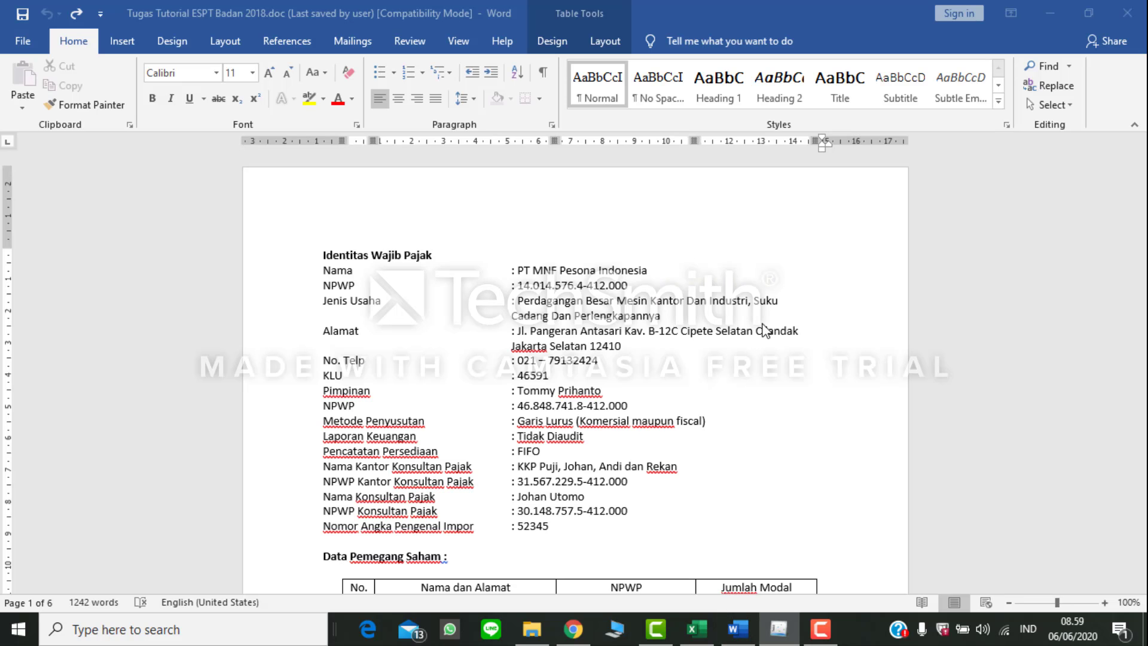
scroll(763, 329, down, 10)
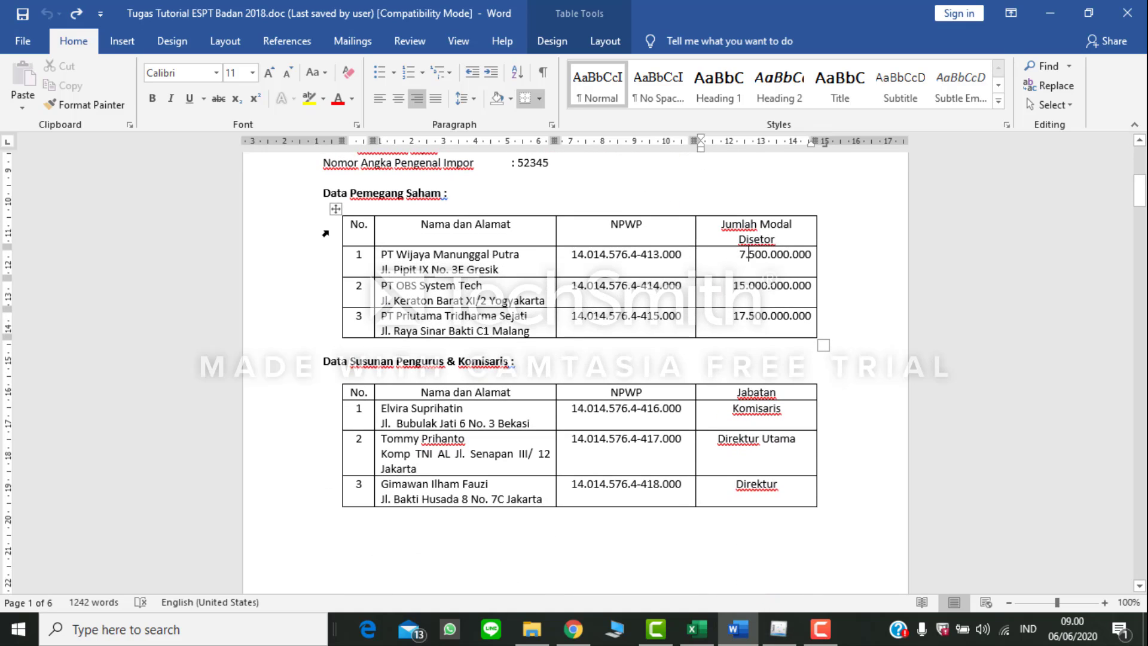
Step: Add a final row to the Data Pemegang Saham table labelled TOTAL, with 40.000.000.000 under Jumlah Modal Disetor
click(748, 255)
click(422, 316)
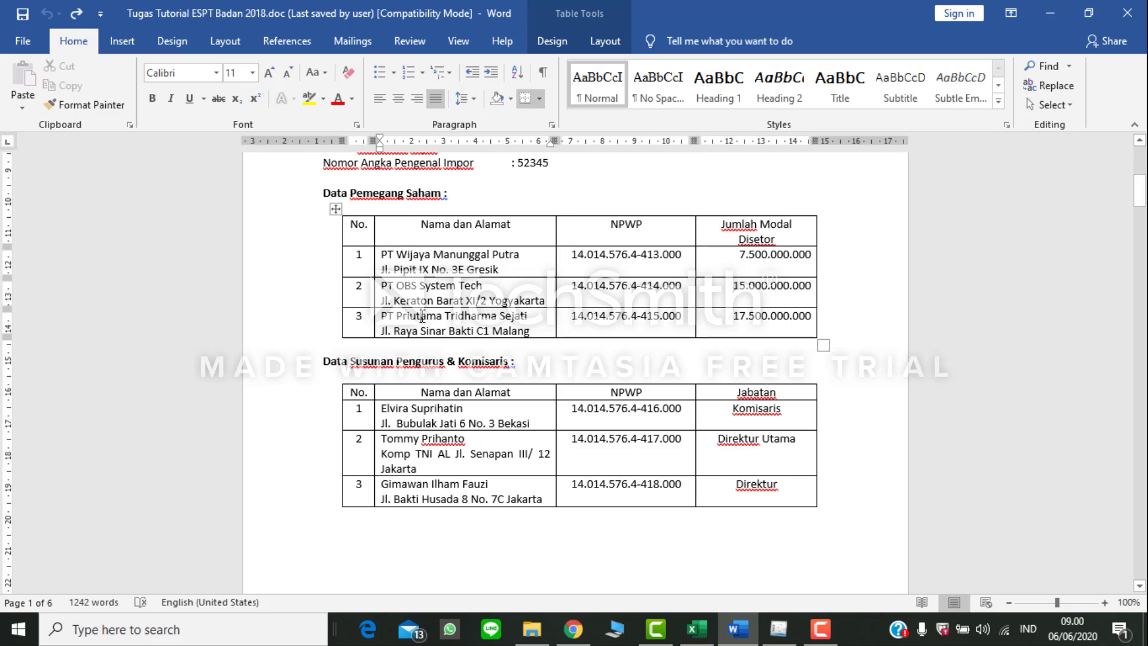
click(335, 339)
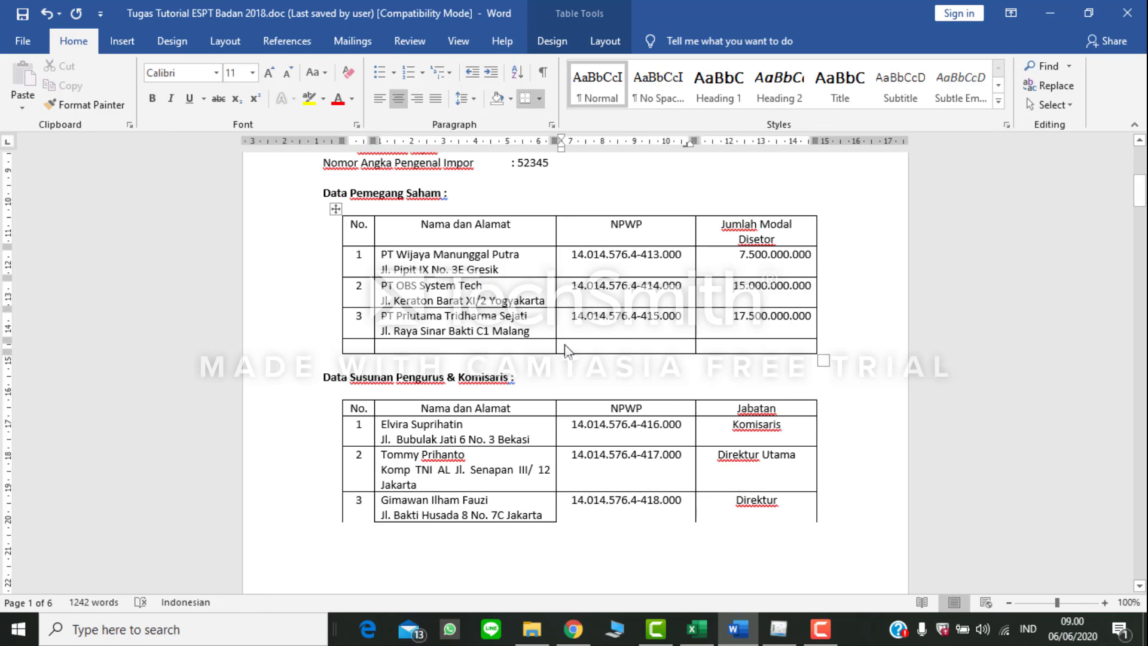
text(TOTAL)
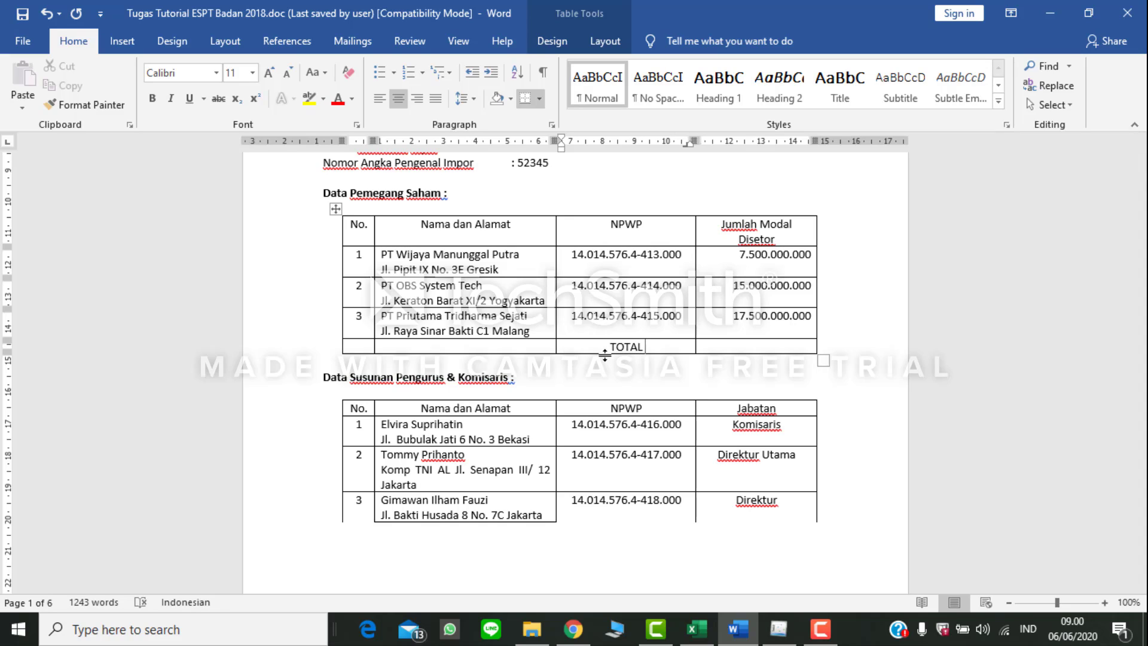
click(761, 345)
text(40.000.000)
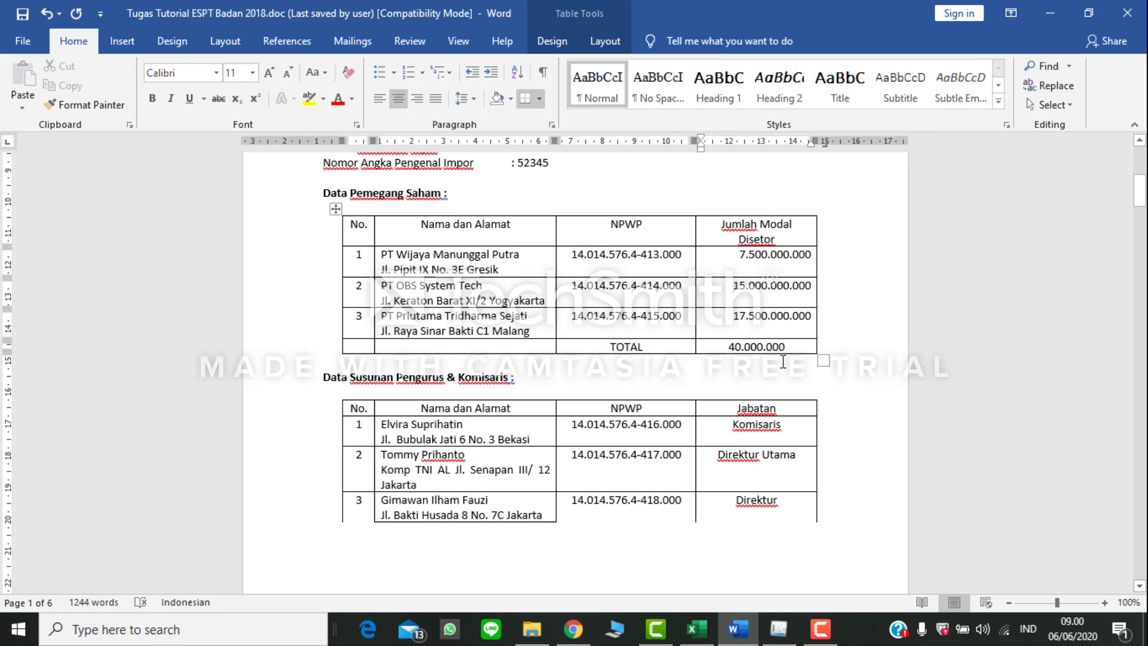
text(.000)
Step: Add a column headed Persentase after Jumlah Modal Disetor in the shareholder table
click(817, 209)
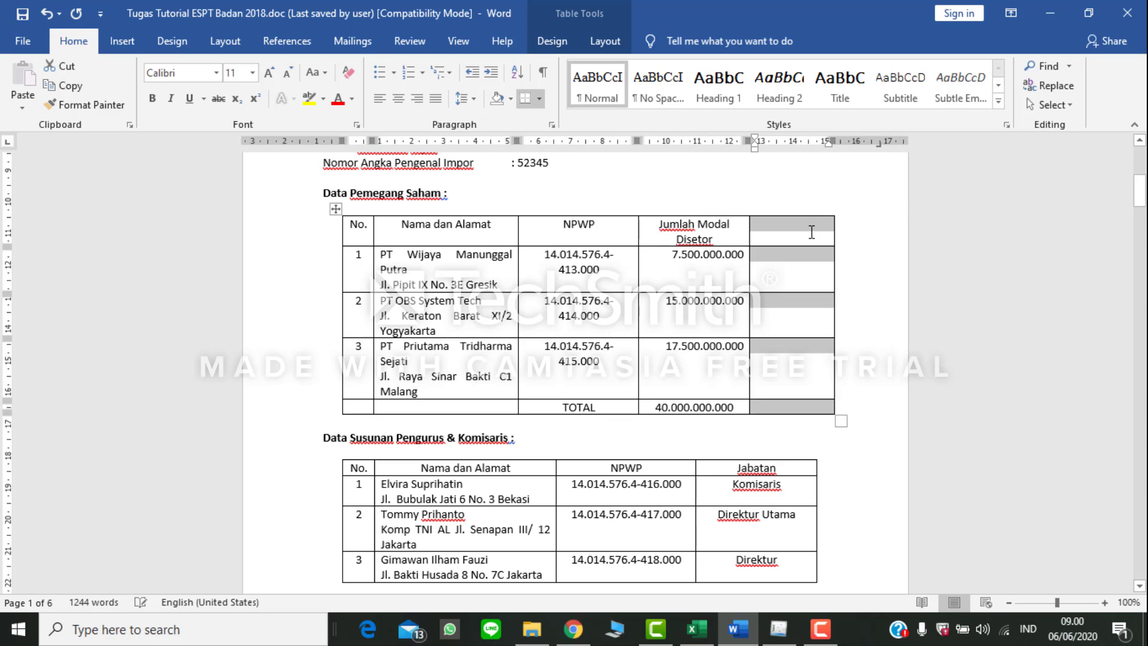
click(801, 235)
text(Pe)
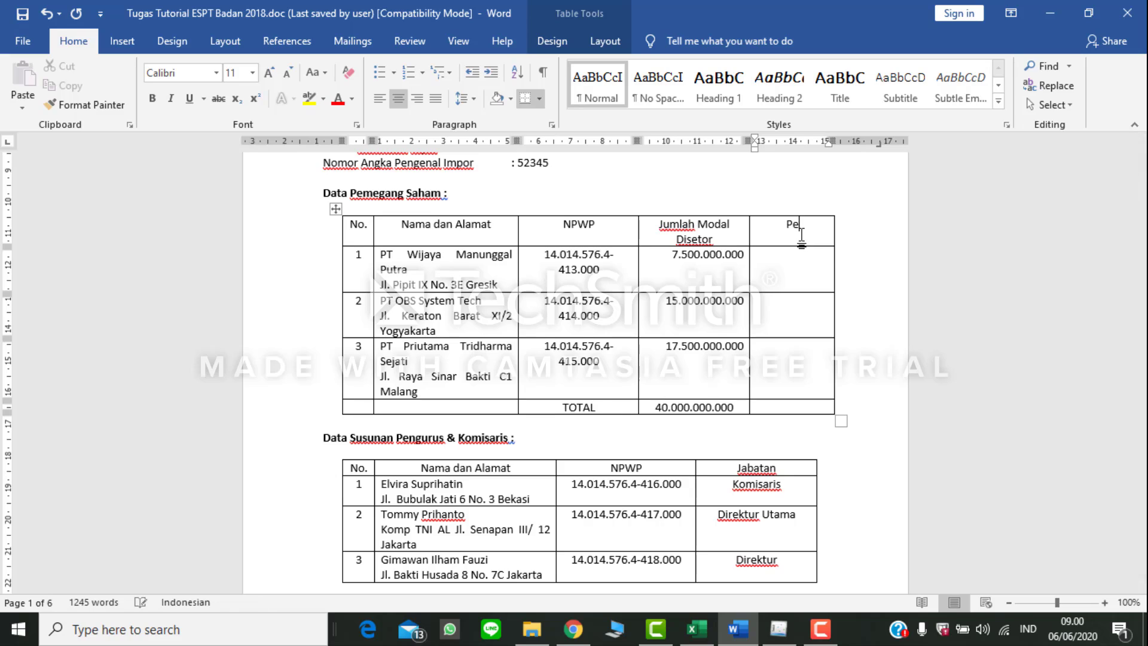
text(rsentase)
Step: Enter the Persentase values 18,75% for PT Wijaya Manunggal Putra and 37,5% for PT OBS System Tech
click(802, 258)
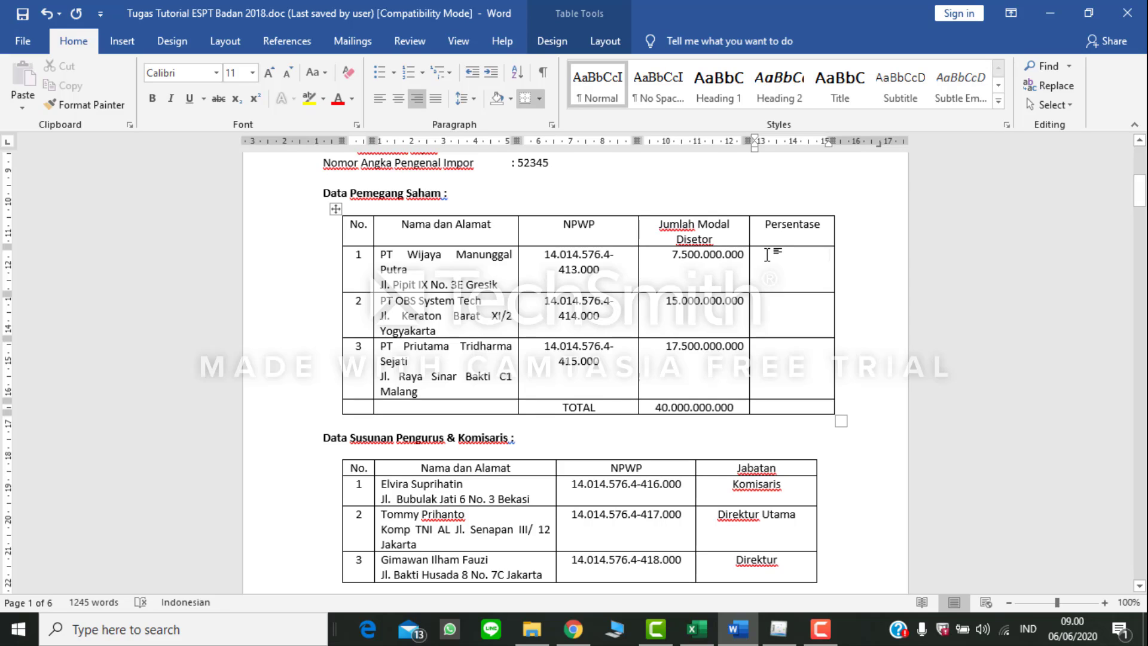
text(18,)
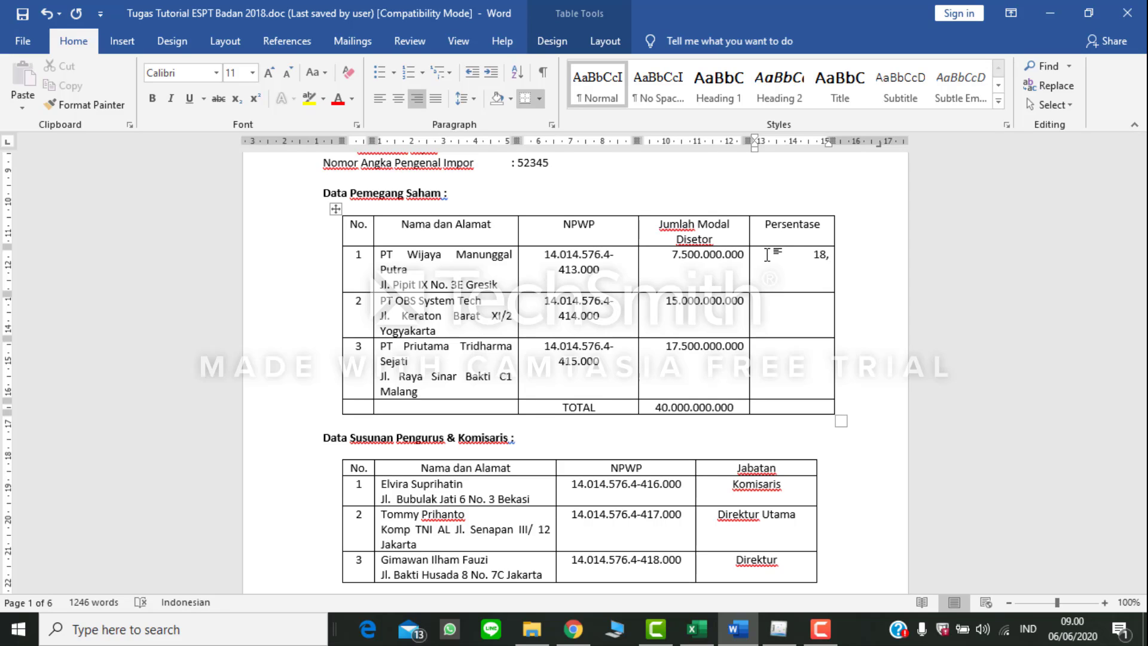
text(75%)
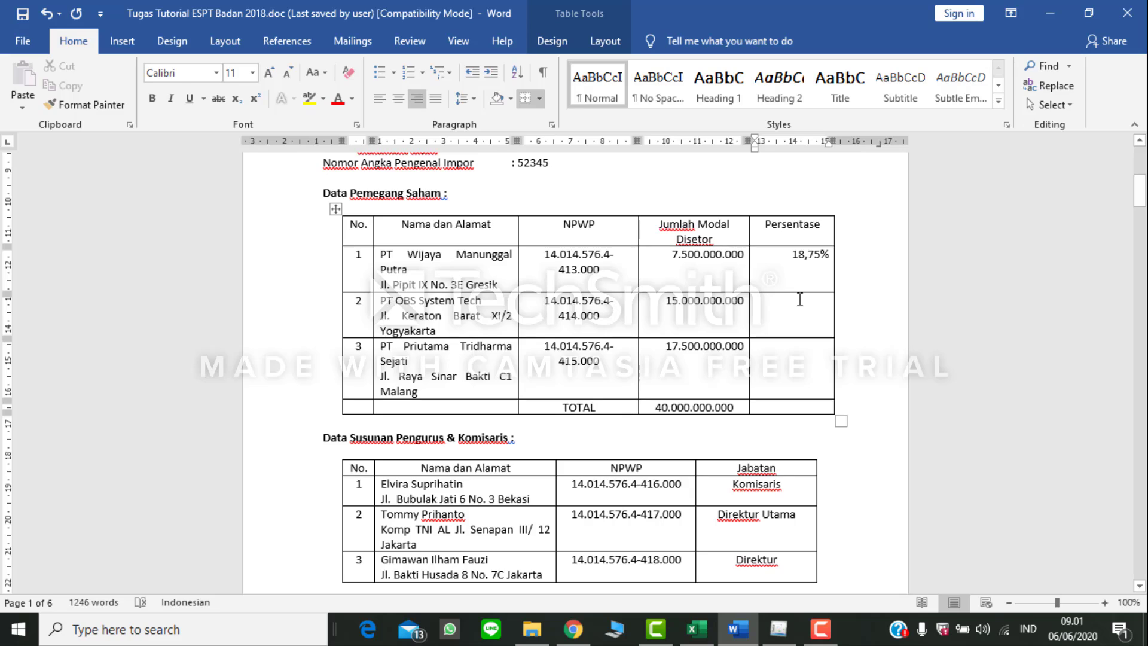
text(37,5)
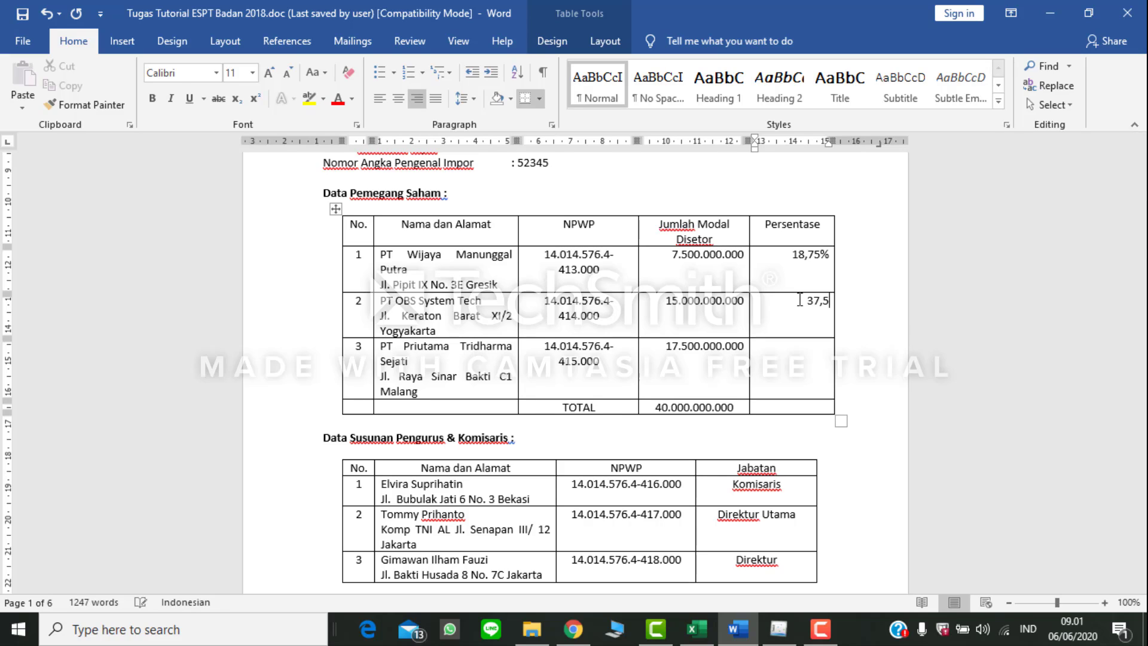
text(5)
key(BackSpace)
text(%)
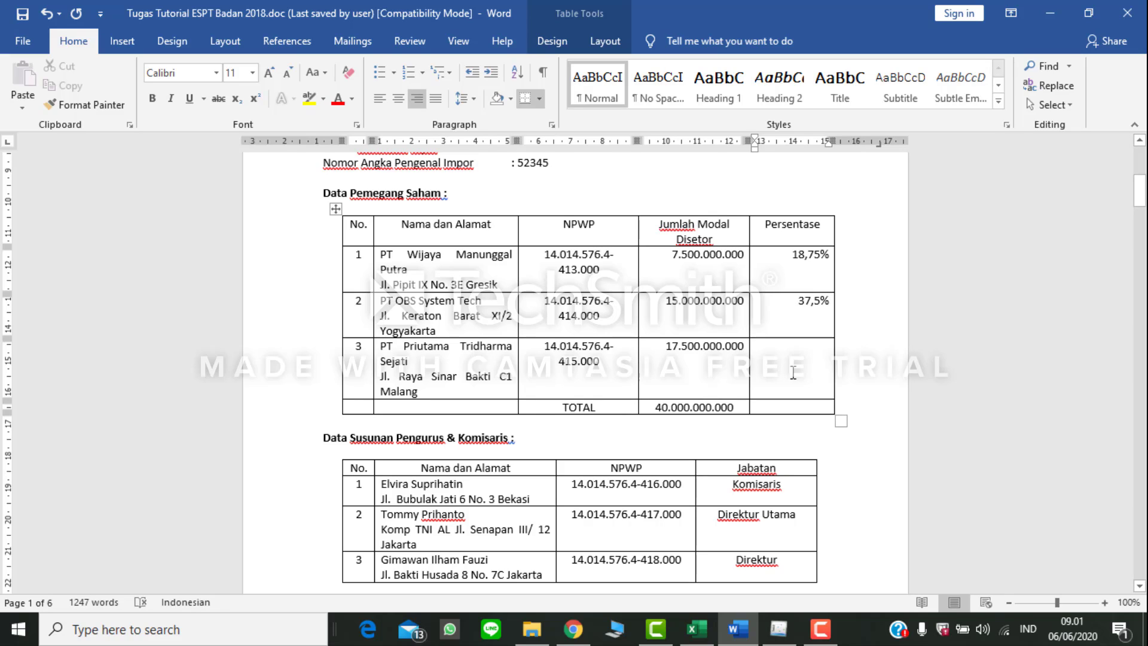
Step: Enter the Persentase values 43,75% for PT Priutama Tridharma Sejati and 100% for the TOTAL row
click(819, 357)
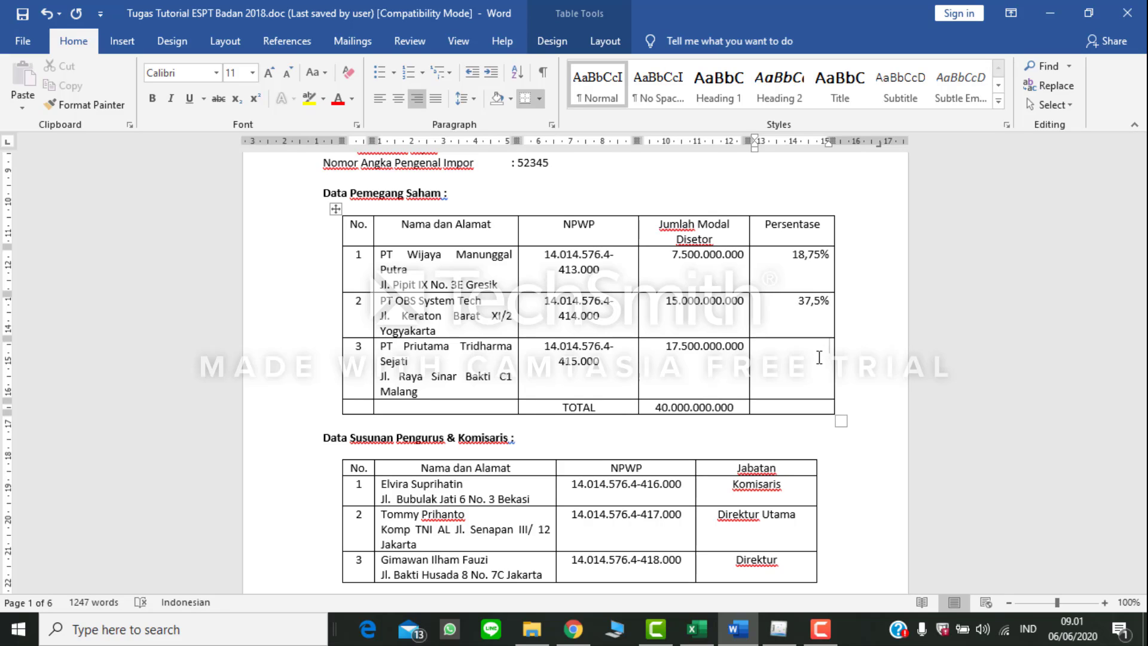
text(43,75%)
click(798, 413)
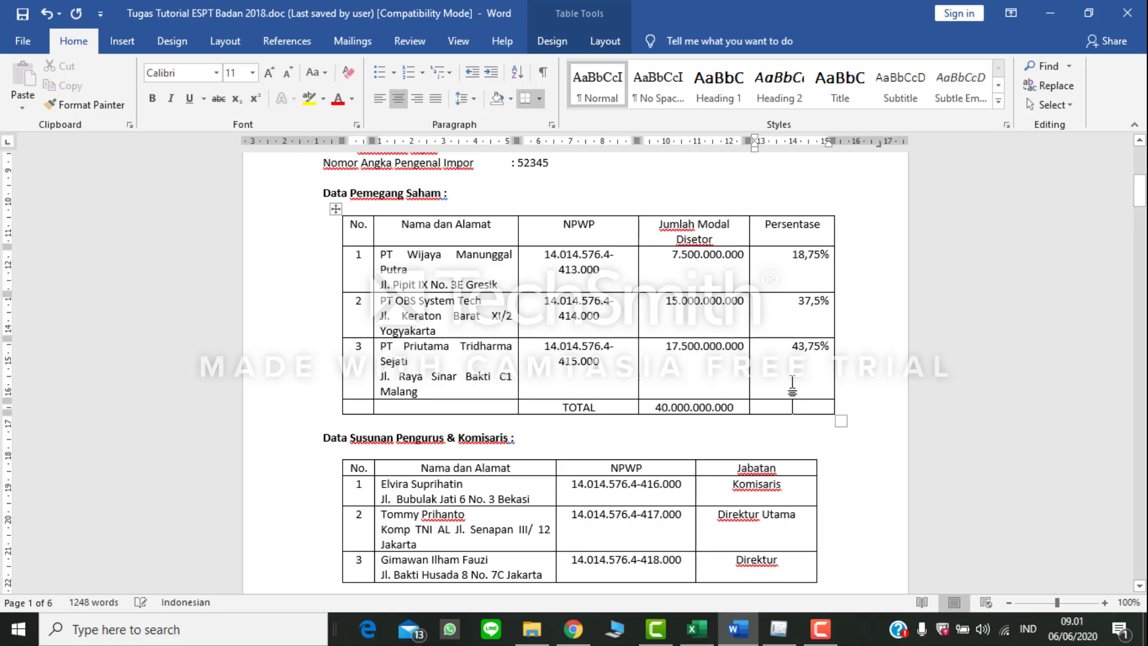
text(100)
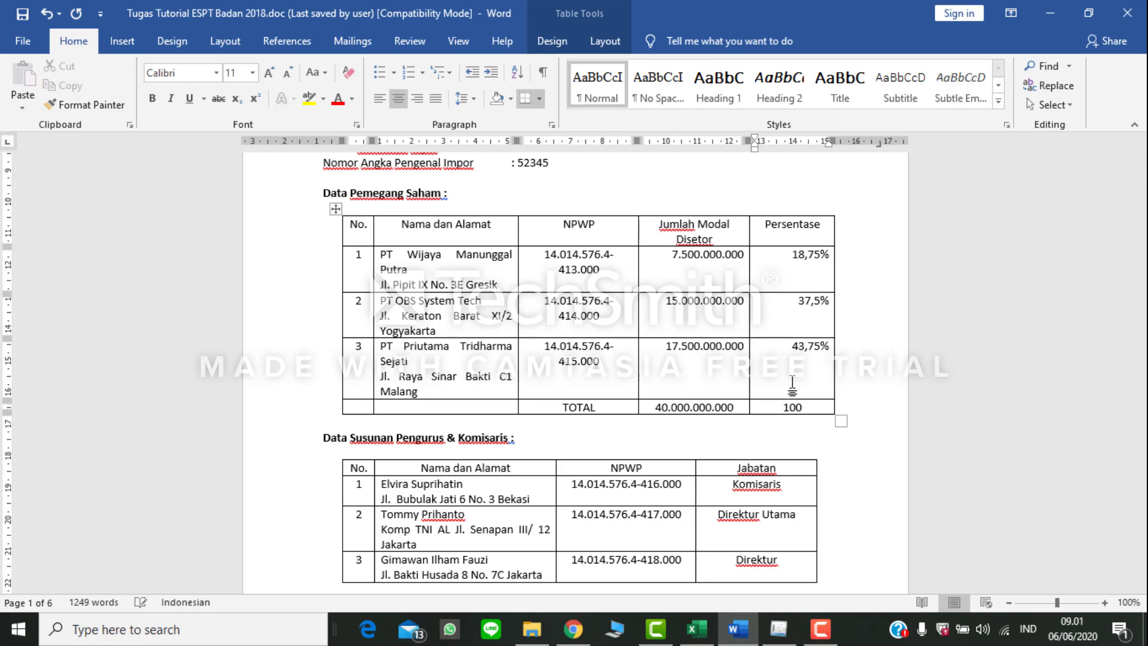
text(%)
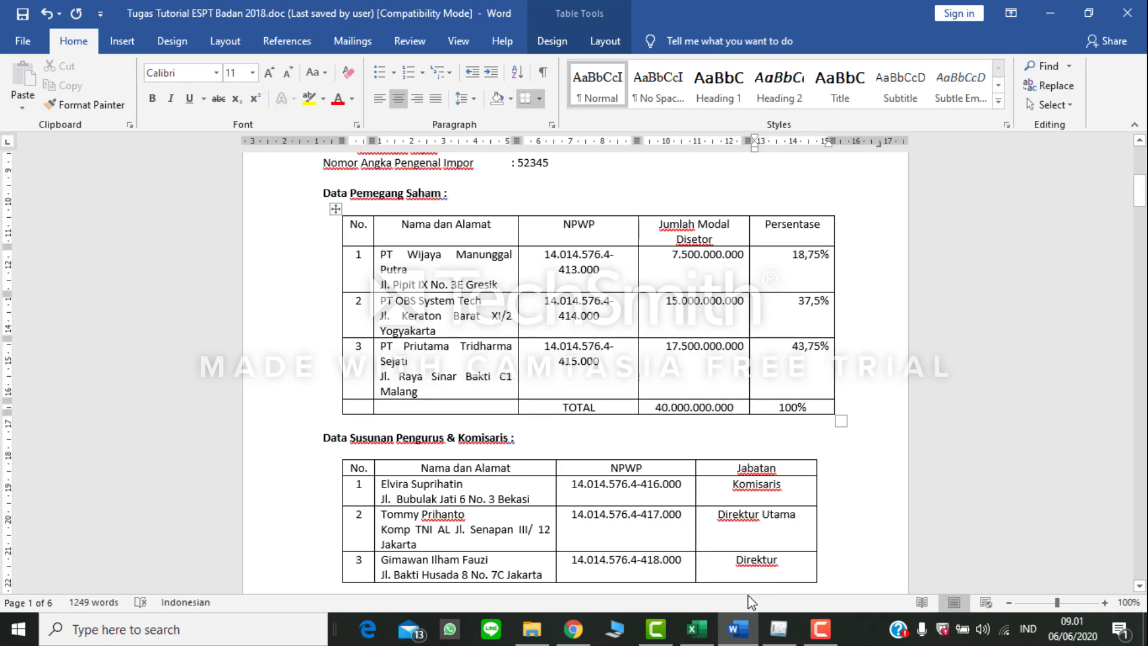
Step: Start a new shareholder entry in Bagian A of eSPT's Formulir V and set Jumlah Modal Disetor Penuh to 40.000.000.000, based on Word
click(778, 629)
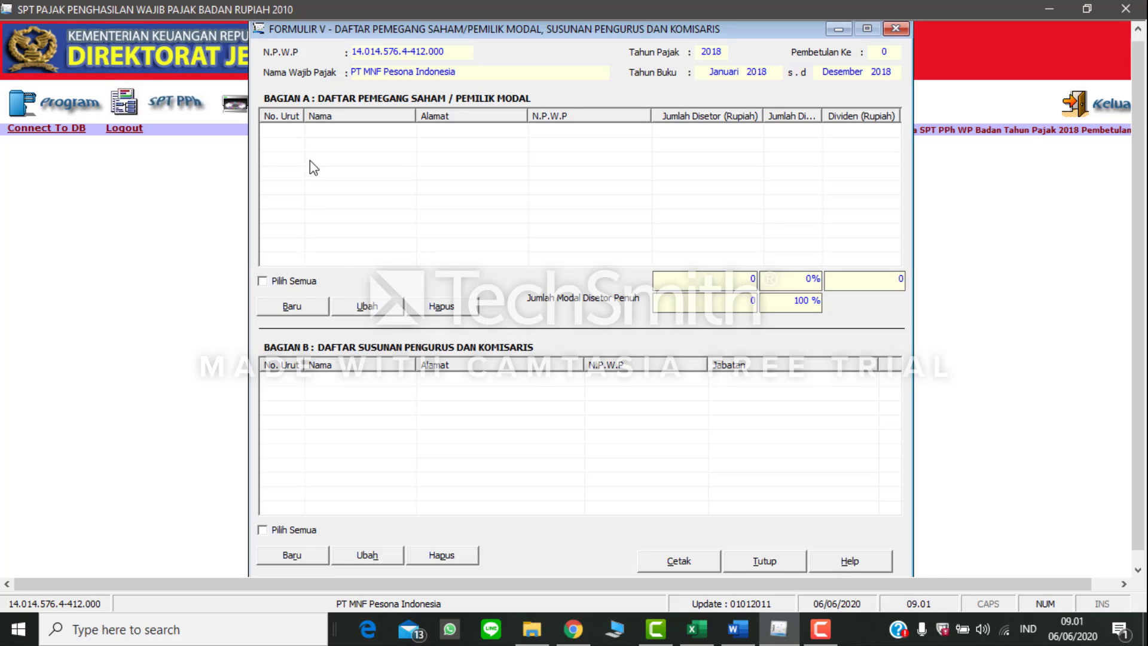
click(284, 308)
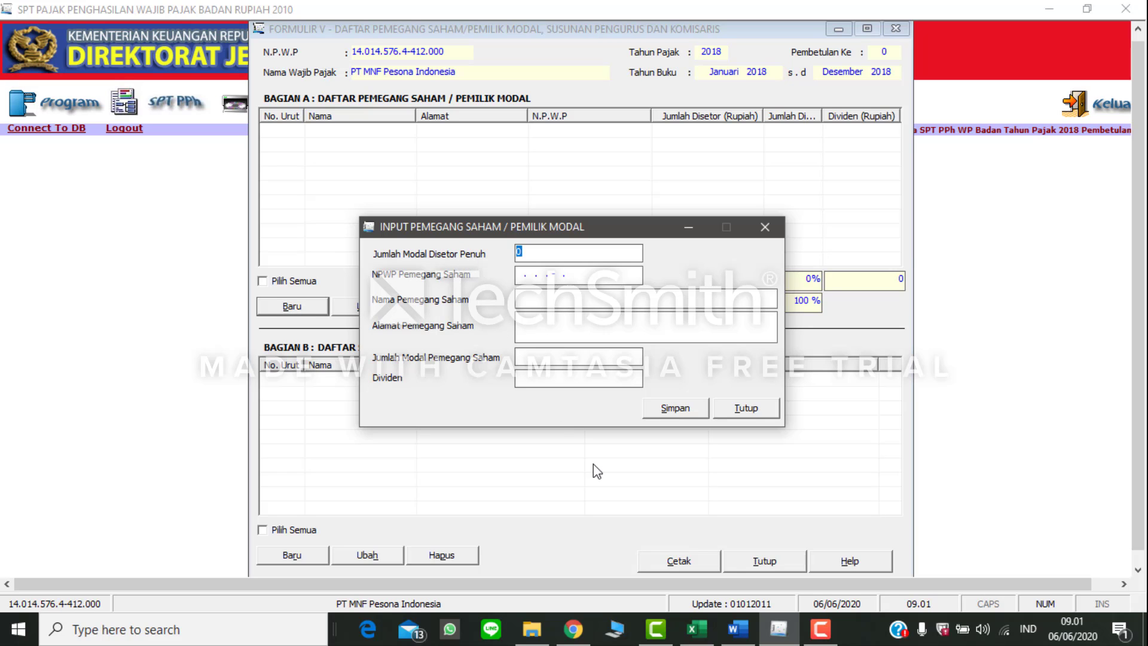
mouse_move(738, 629)
click(758, 592)
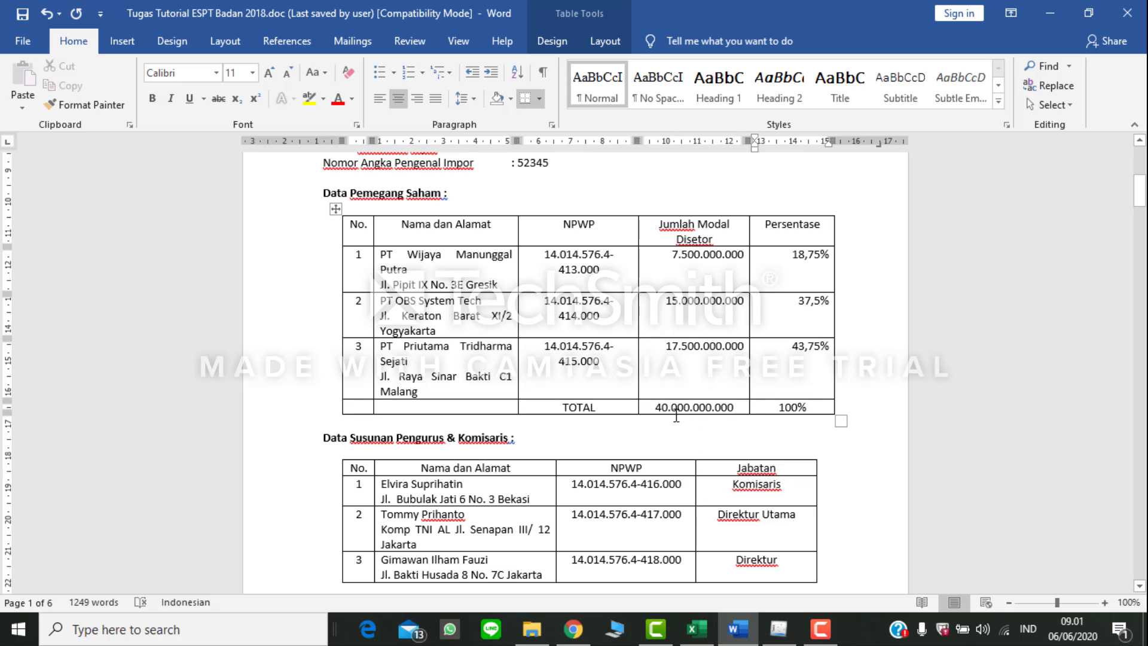
click(778, 629)
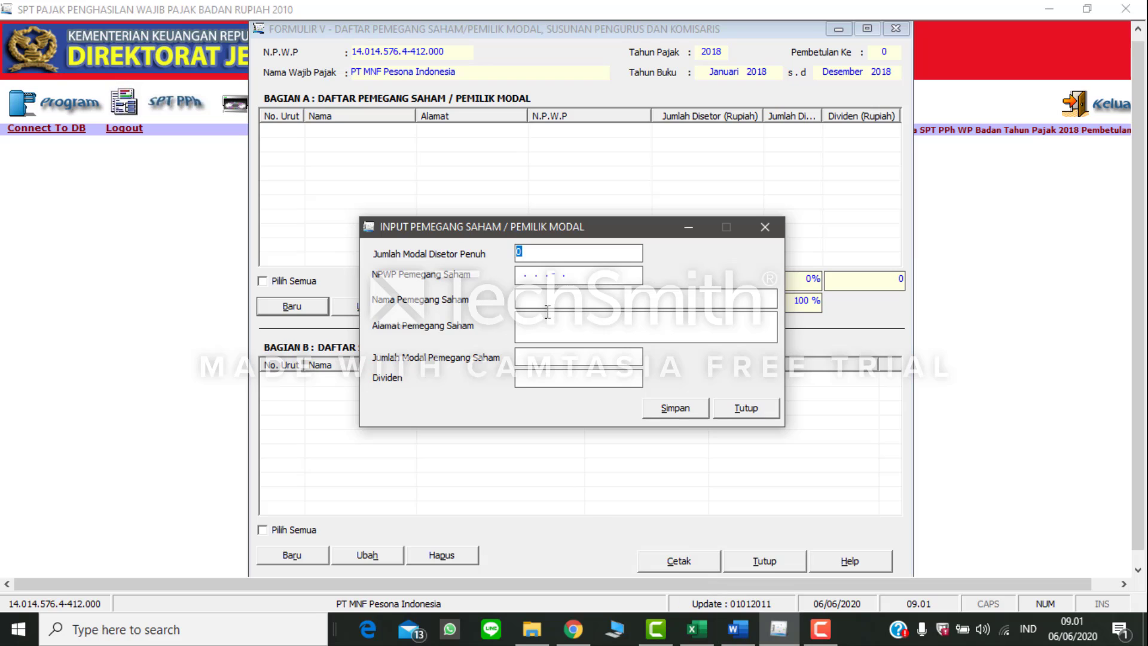
text(40000000000)
key(Tab)
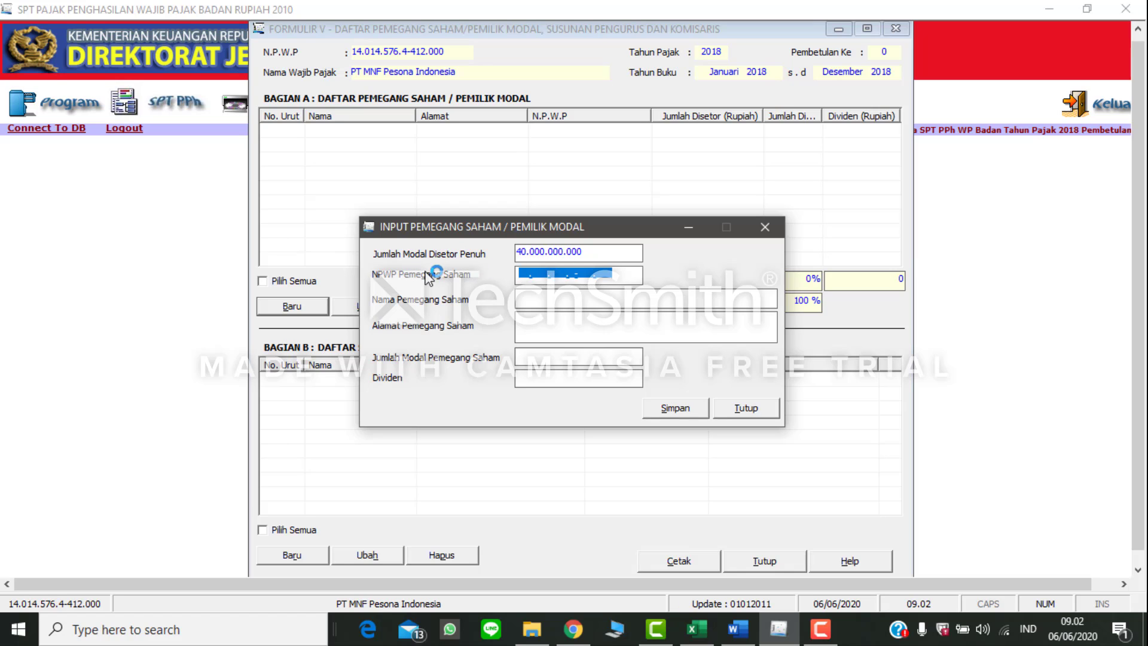
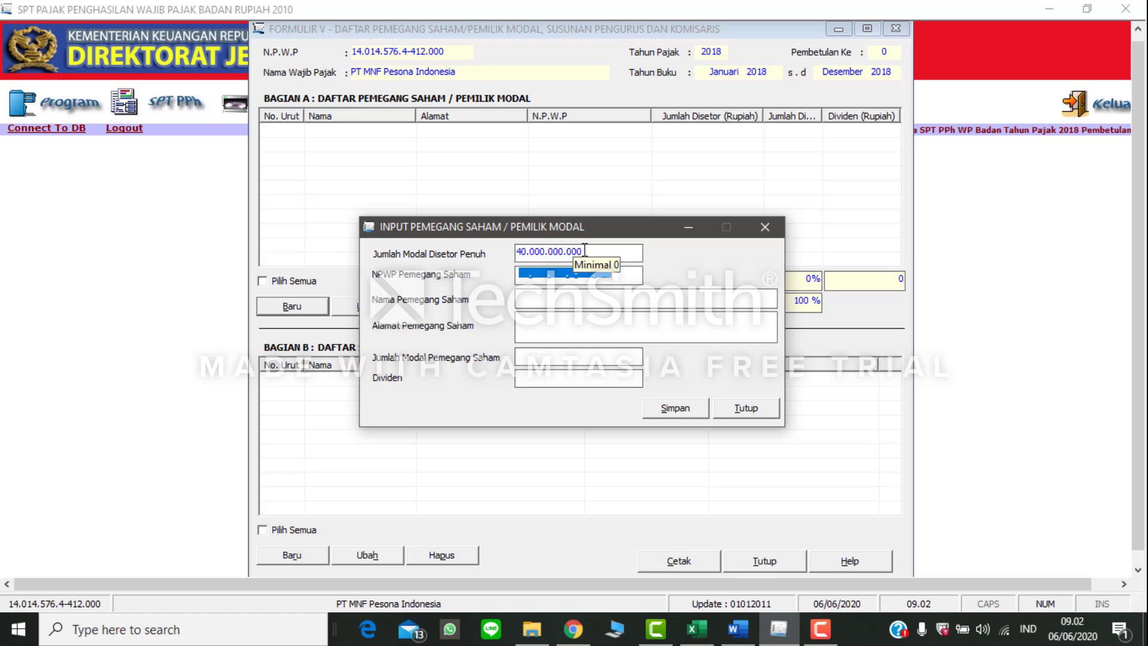
Step: Copy the NPWP of PT Wijaya Manunggal Putra from the Word shareholder table into eSPT's NPWP Pemegang Saham field
click(637, 278)
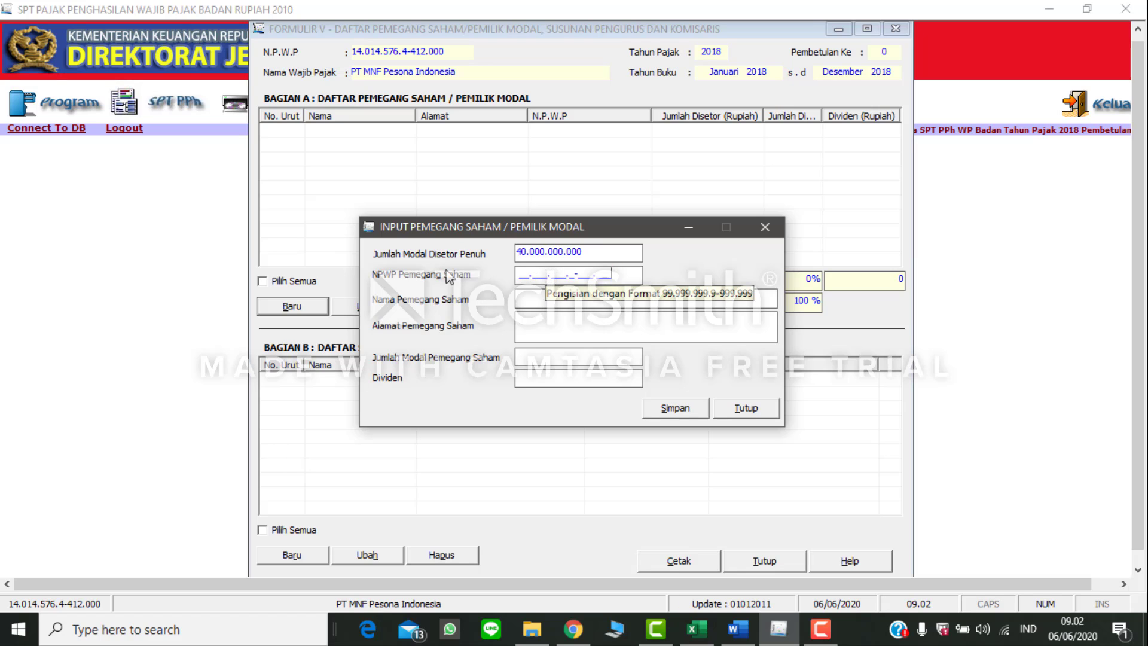
click(737, 628)
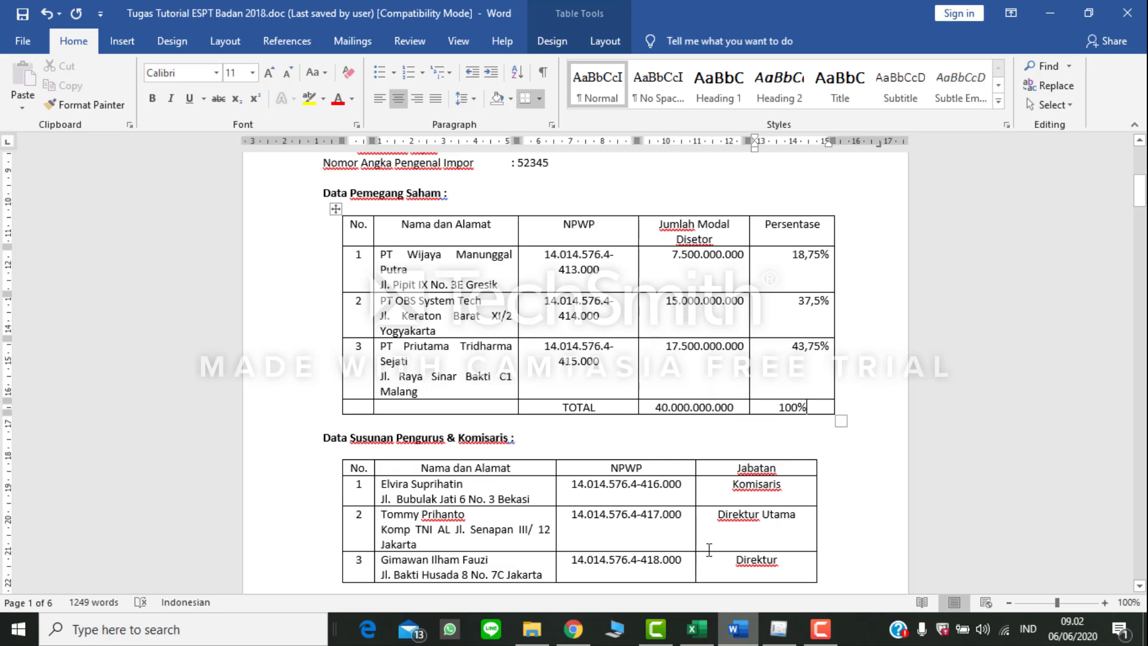
drag(544, 253, 608, 270)
key(ctrl+c)
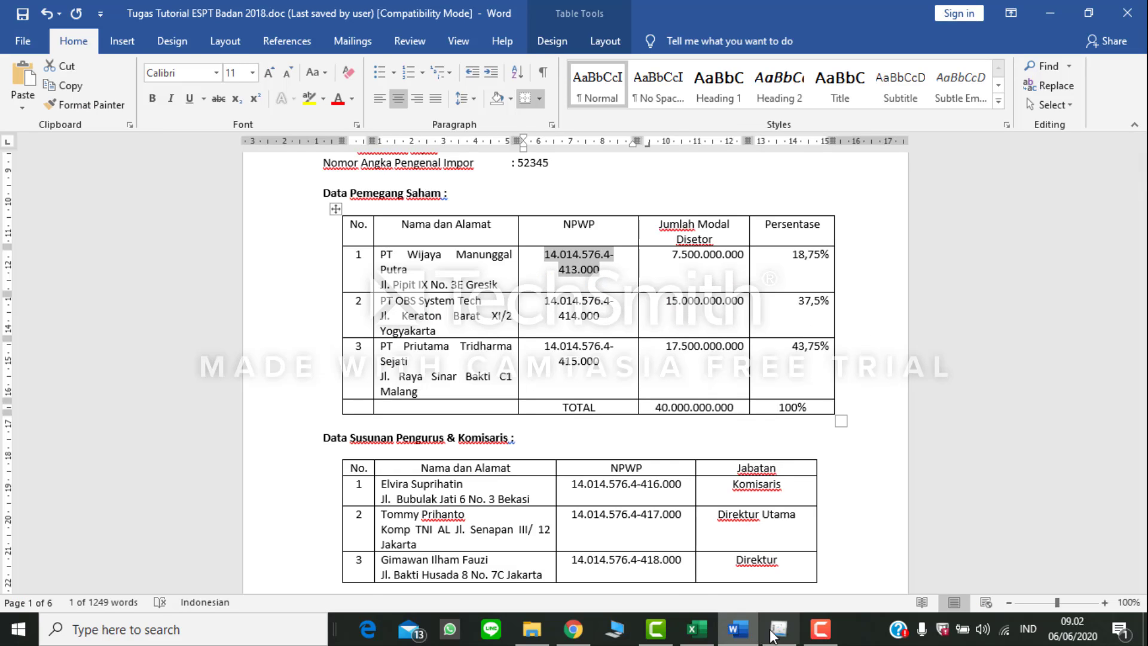
click(776, 629)
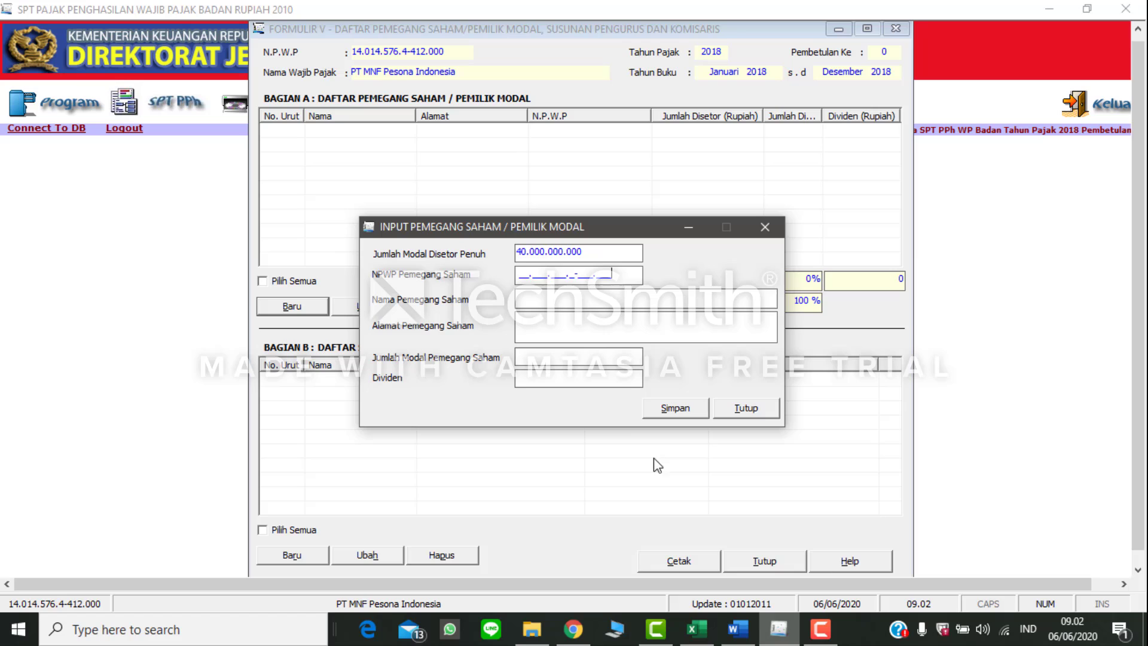
click(521, 275)
key(ctrl+v)
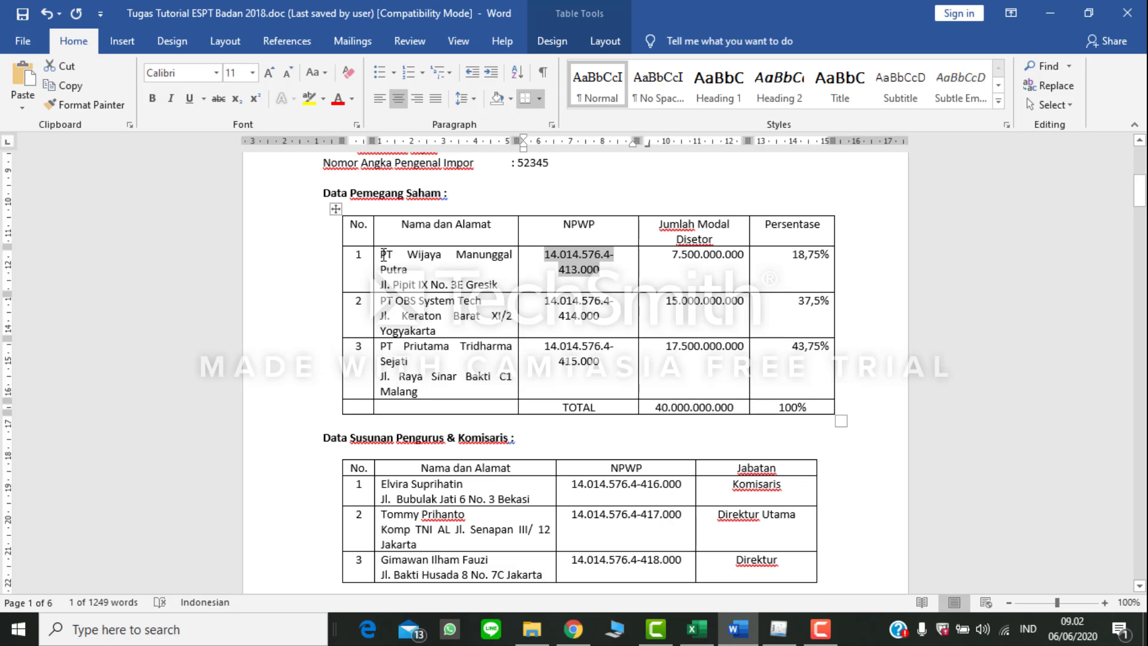
Step: Copy the name PT Wijaya Manunggal Putra and its address from Word into eSPT's Nama and Alamat Pemegang Saham fields
drag(383, 254, 413, 271)
key(ctrl+c)
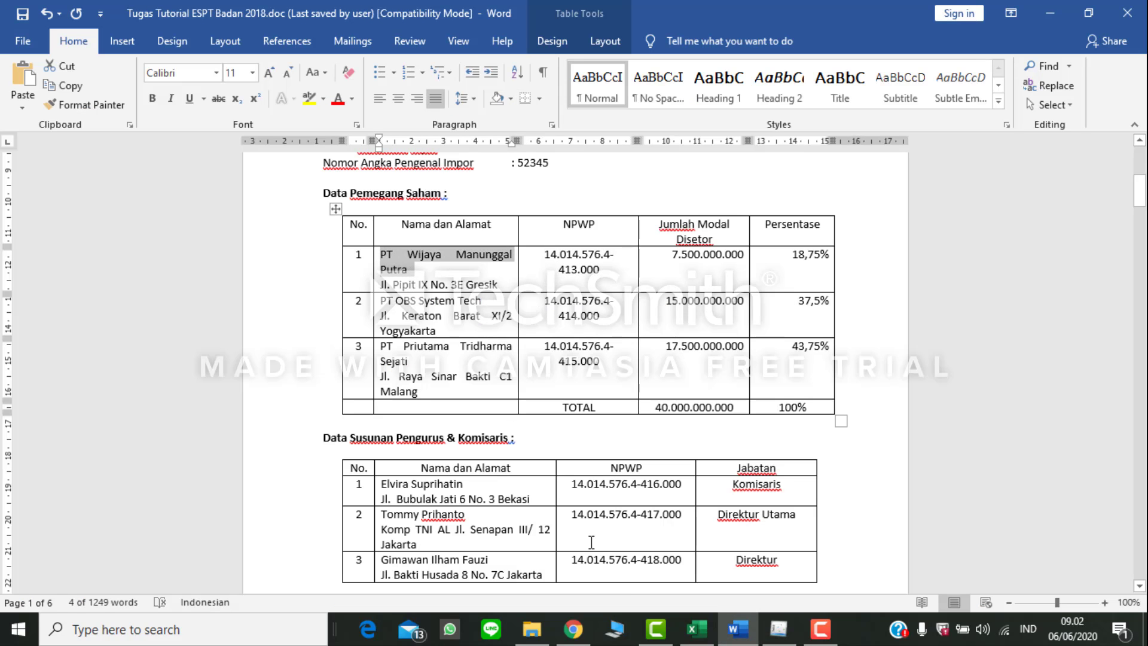
click(778, 628)
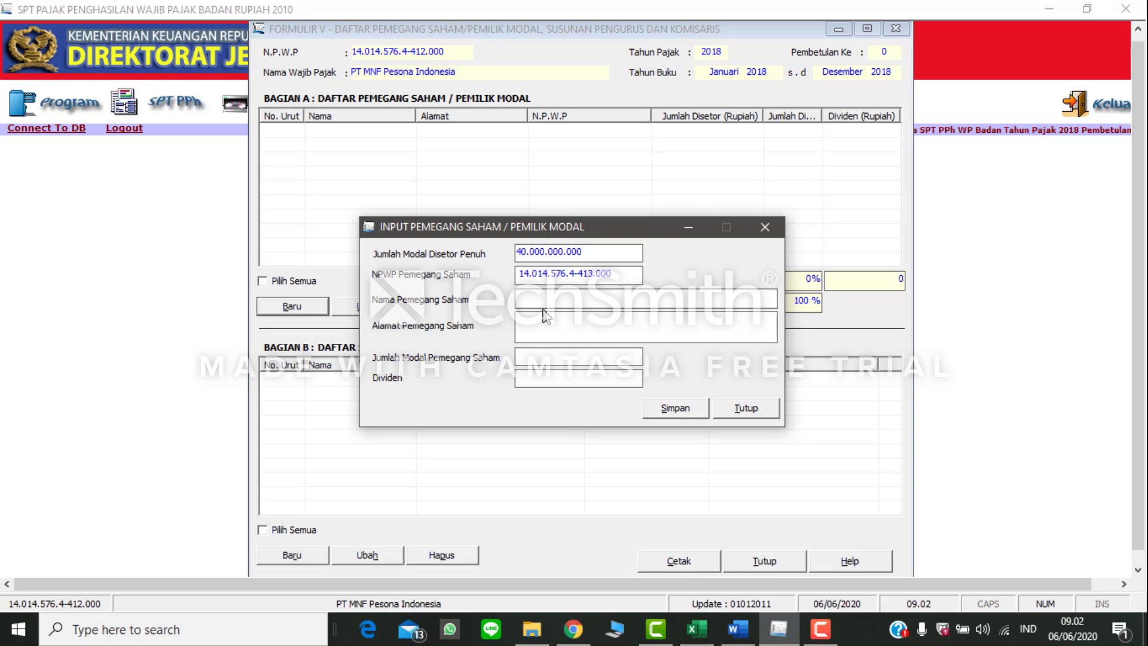
key(ctrl+v)
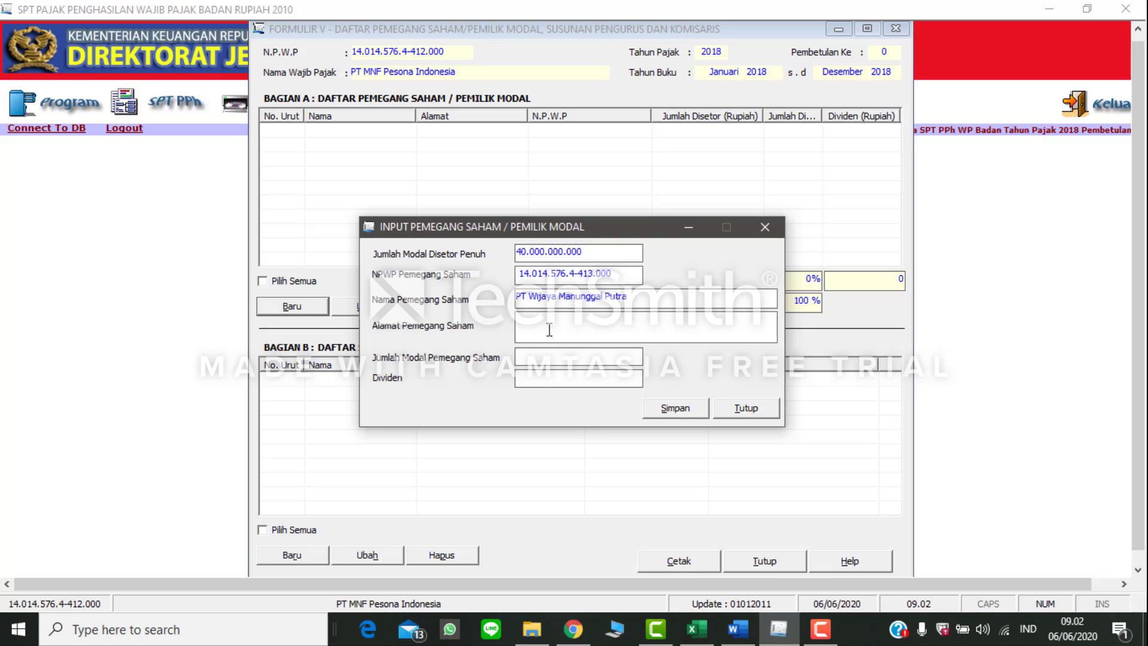
click(738, 629)
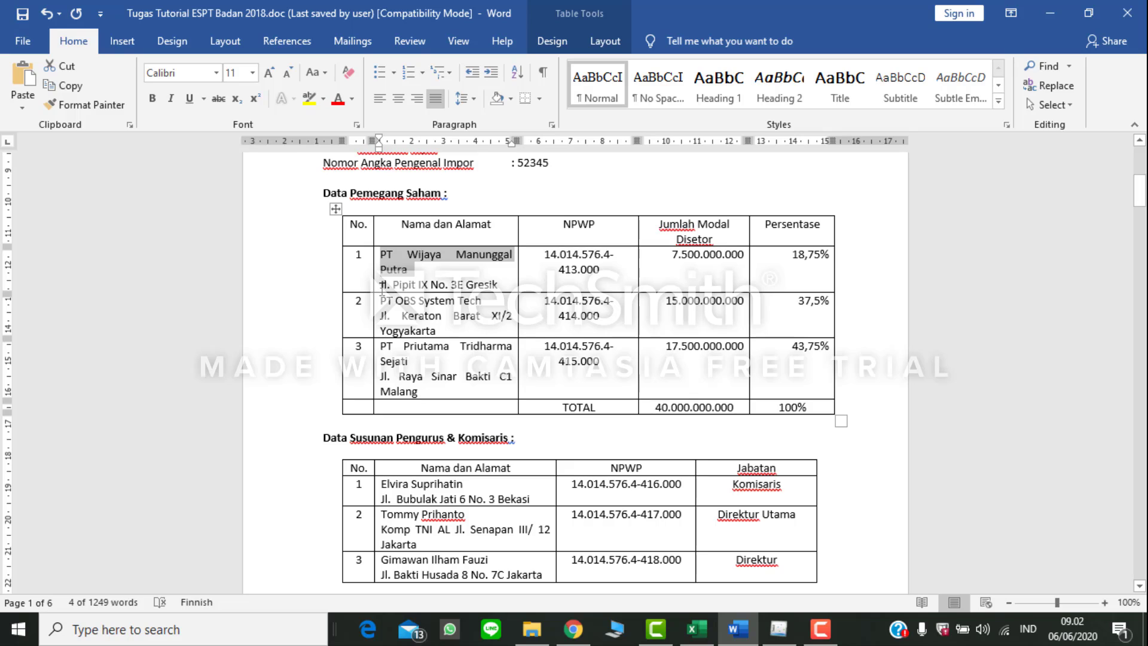
drag(382, 286, 497, 287)
key(ctrl+c)
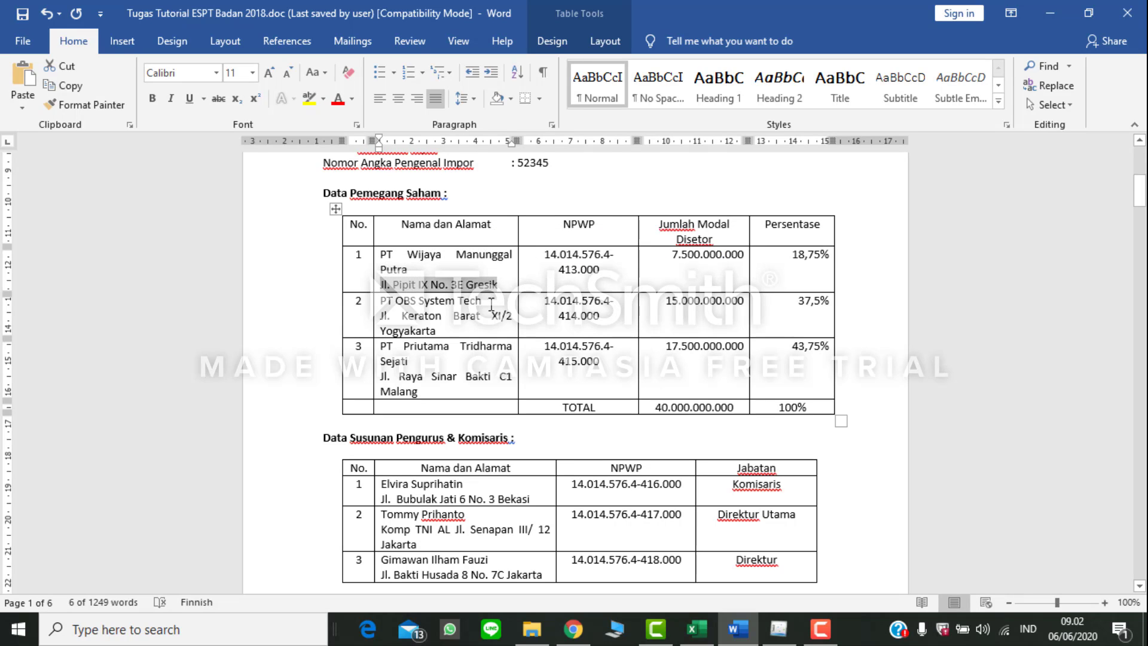
click(778, 628)
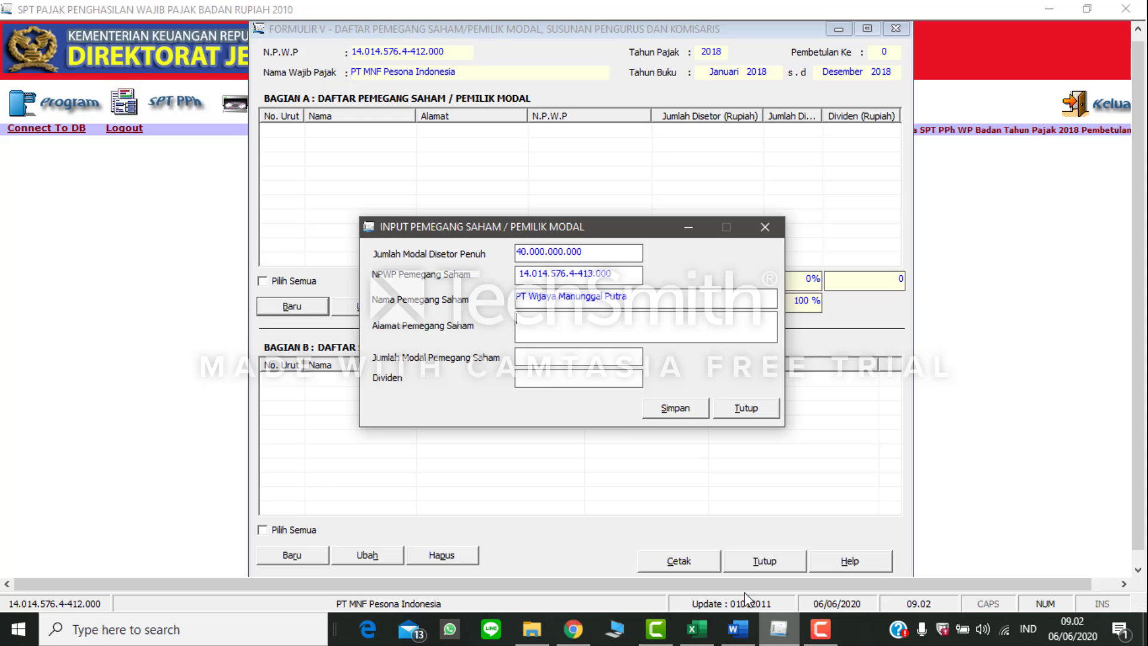
key(ctrl+v)
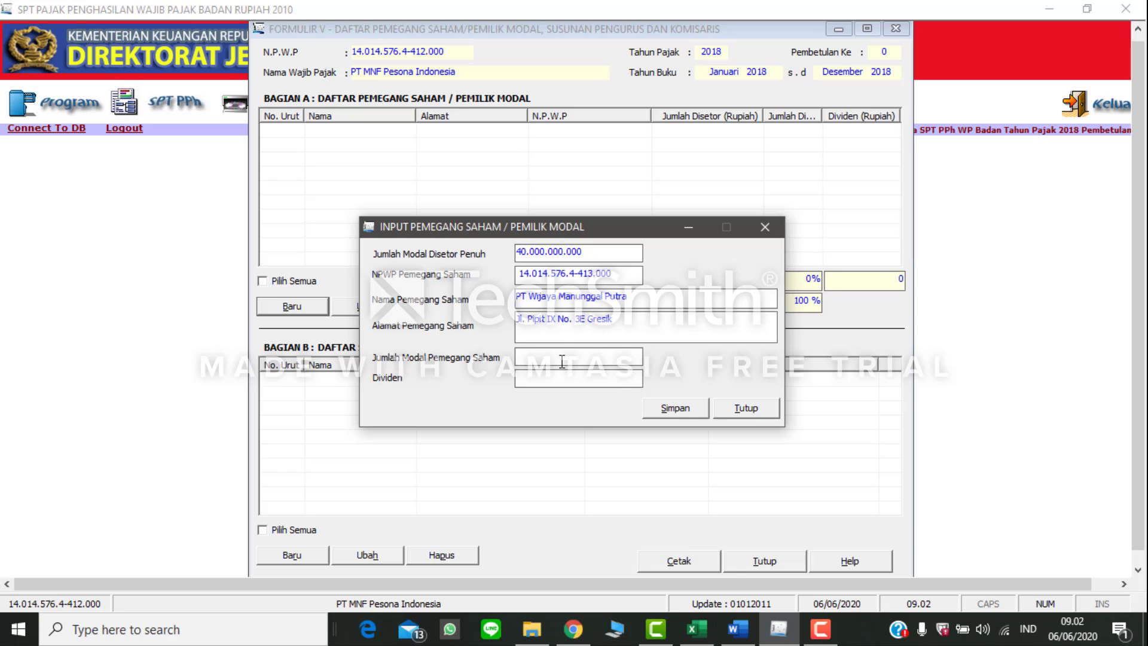
Step: Set Jumlah Modal Pemegang Saham to 7.500.000.000 from the Word table, save the shareholder in eSPT and start another record
click(555, 359)
click(737, 629)
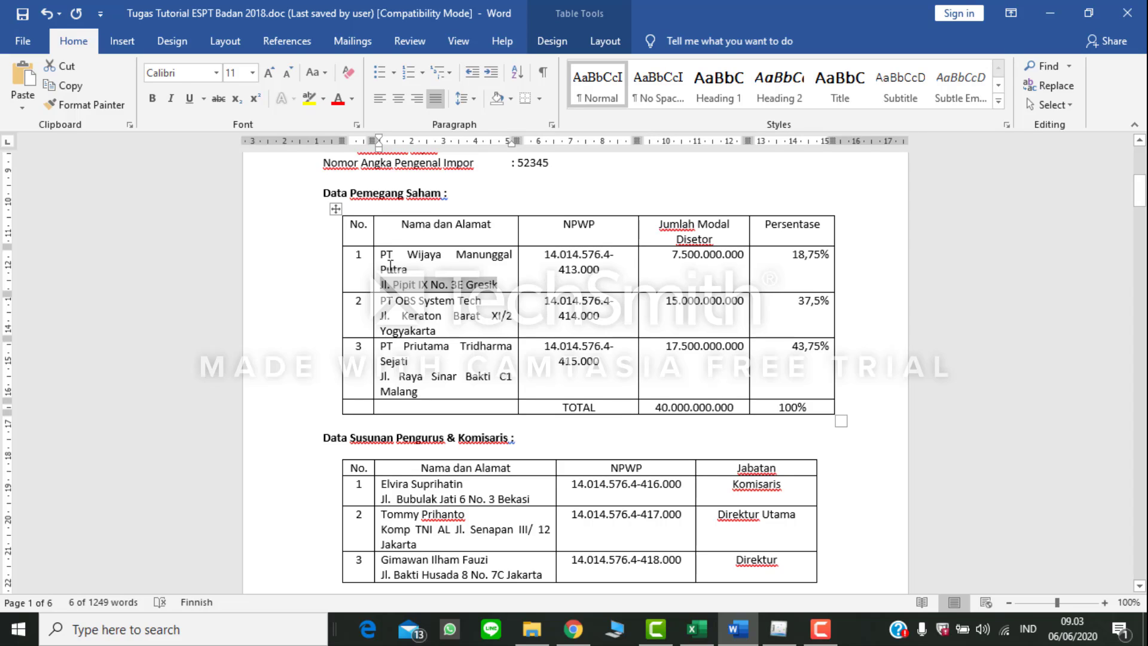
drag(682, 265, 734, 267)
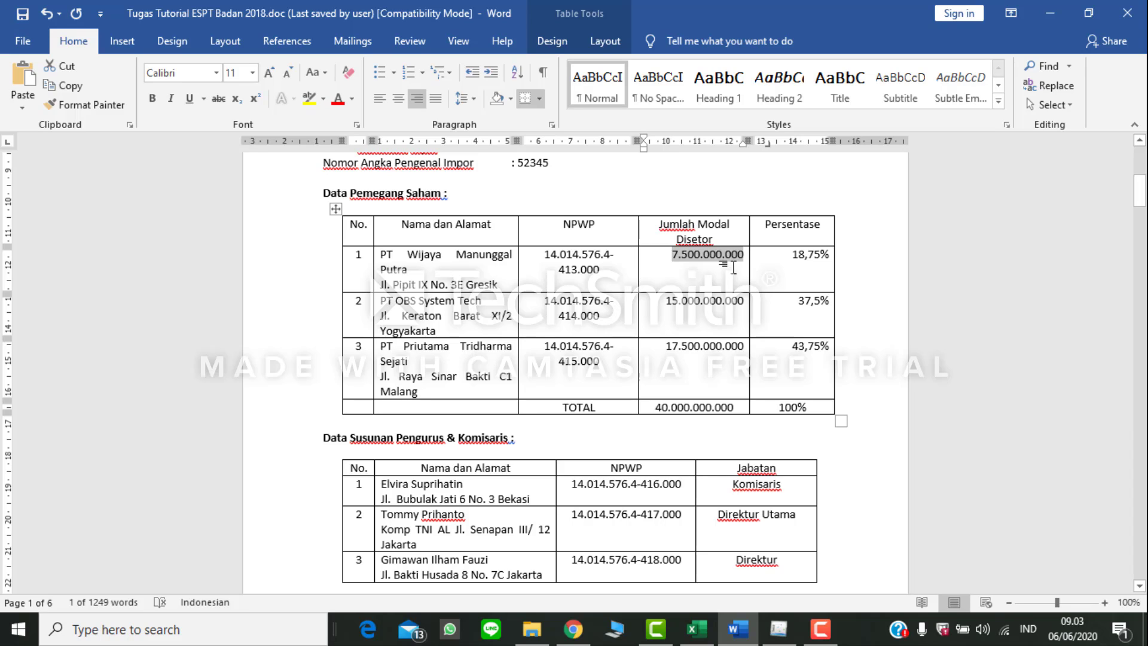
mouse_move(778, 630)
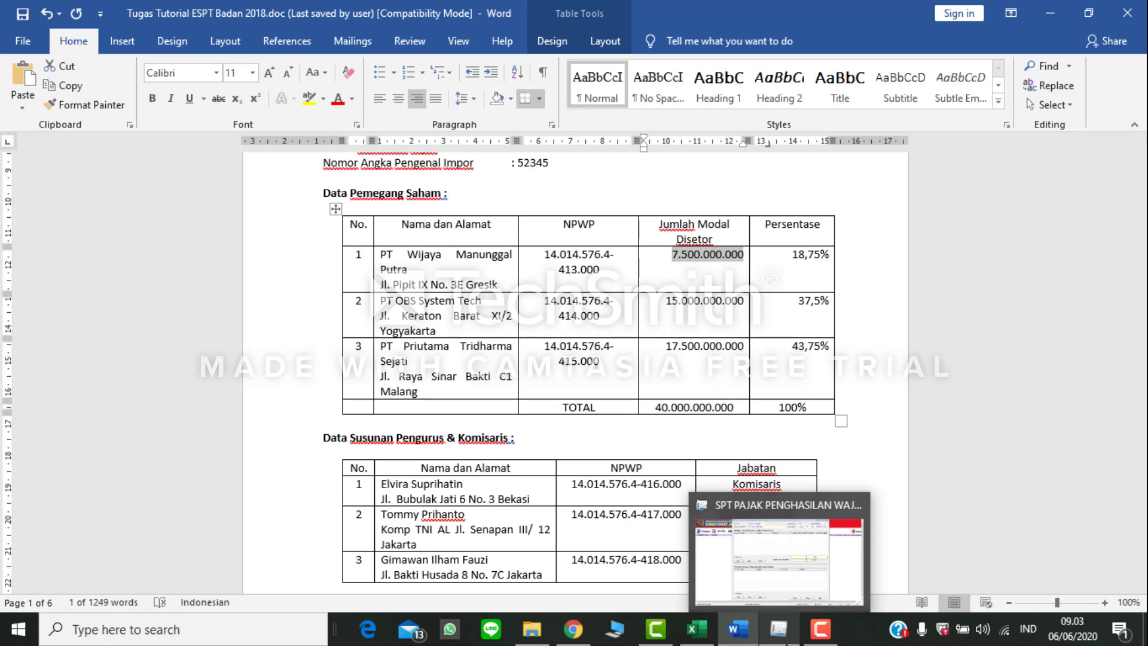
click(777, 562)
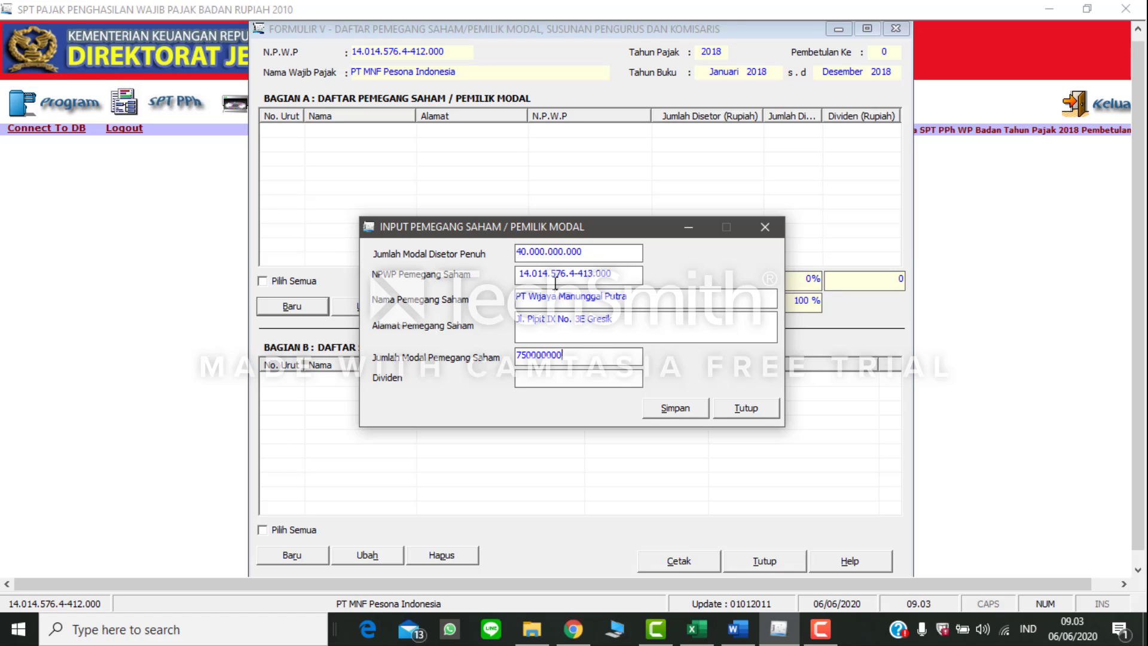
click(607, 380)
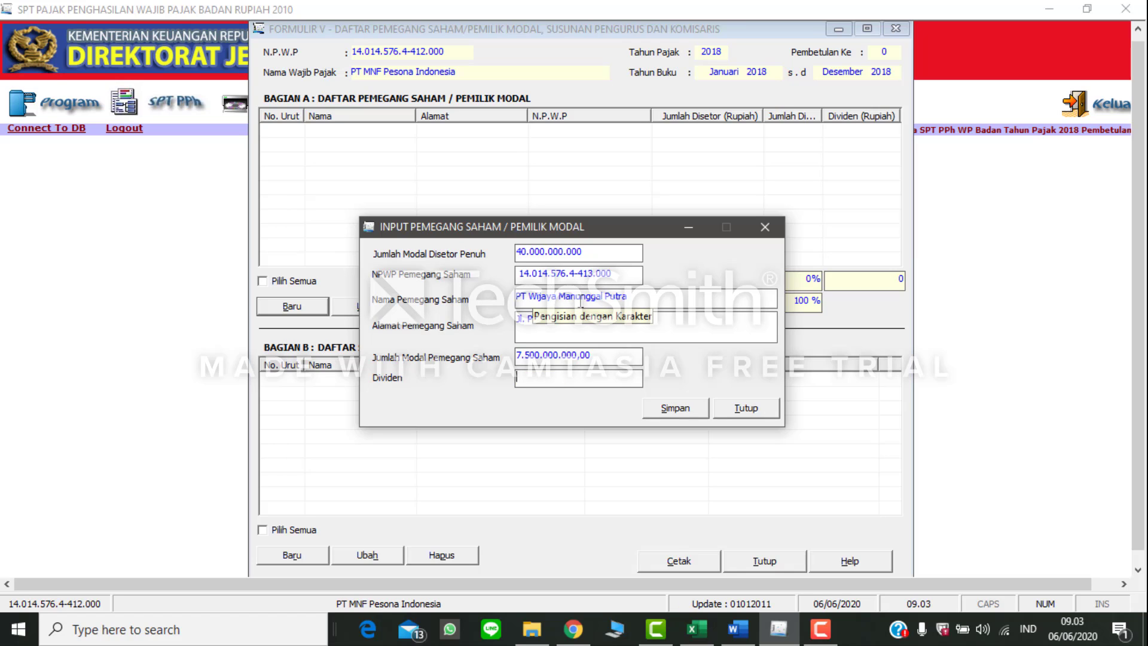
click(649, 409)
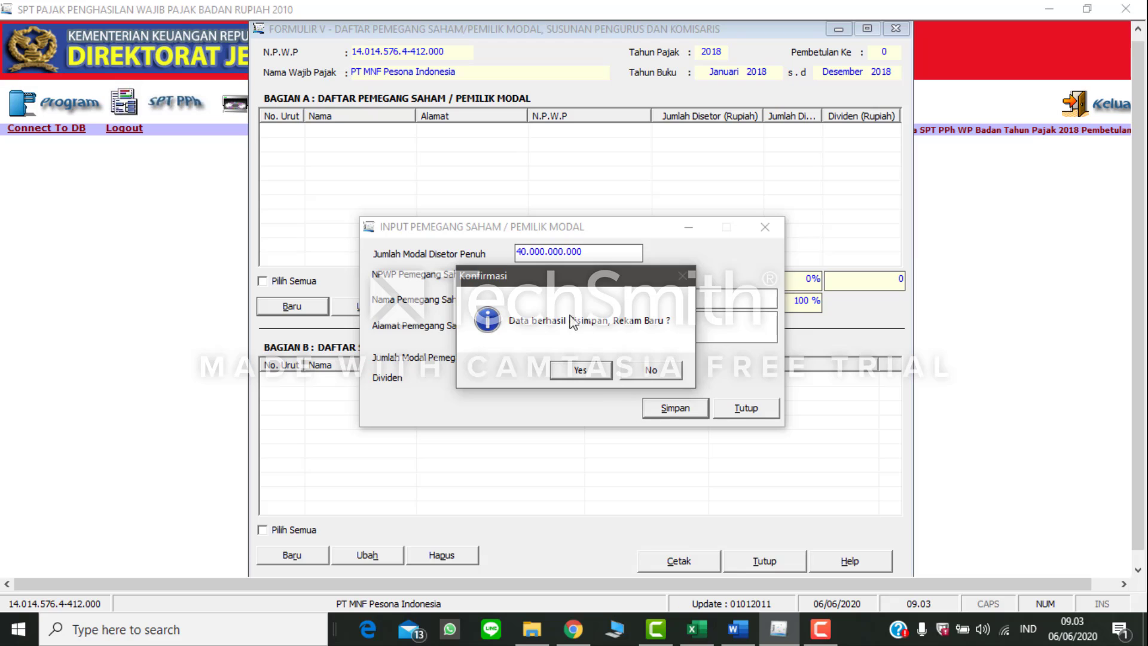
click(580, 370)
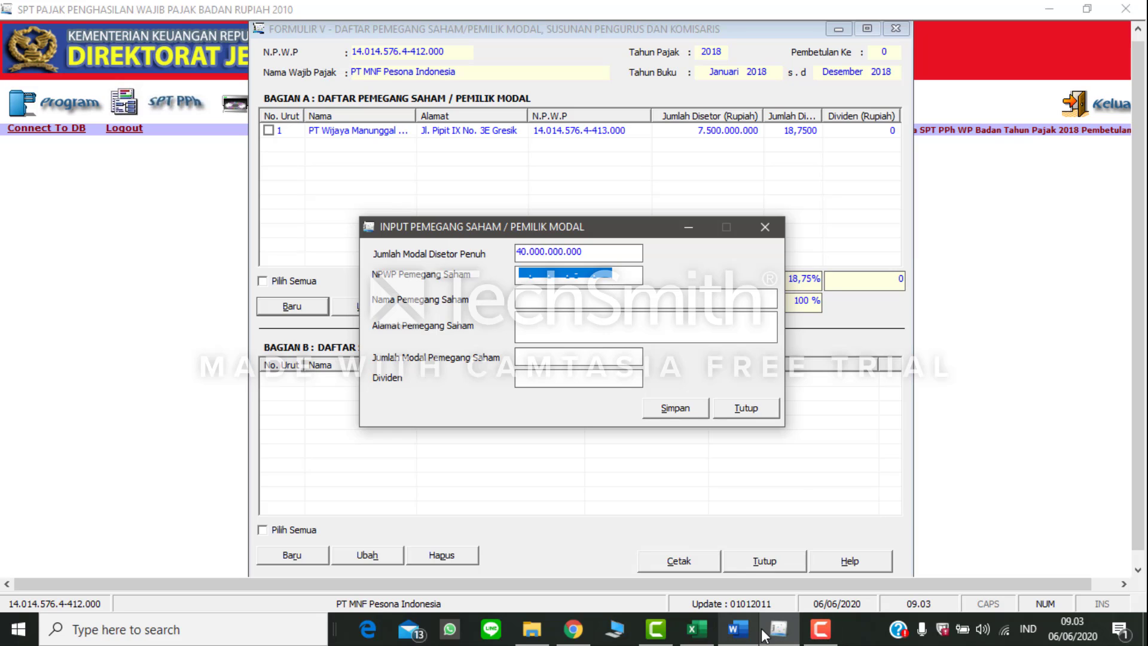
Step: Copy the NPWP of PT OBS System Tech from the Word table into the new eSPT shareholder record
click(738, 628)
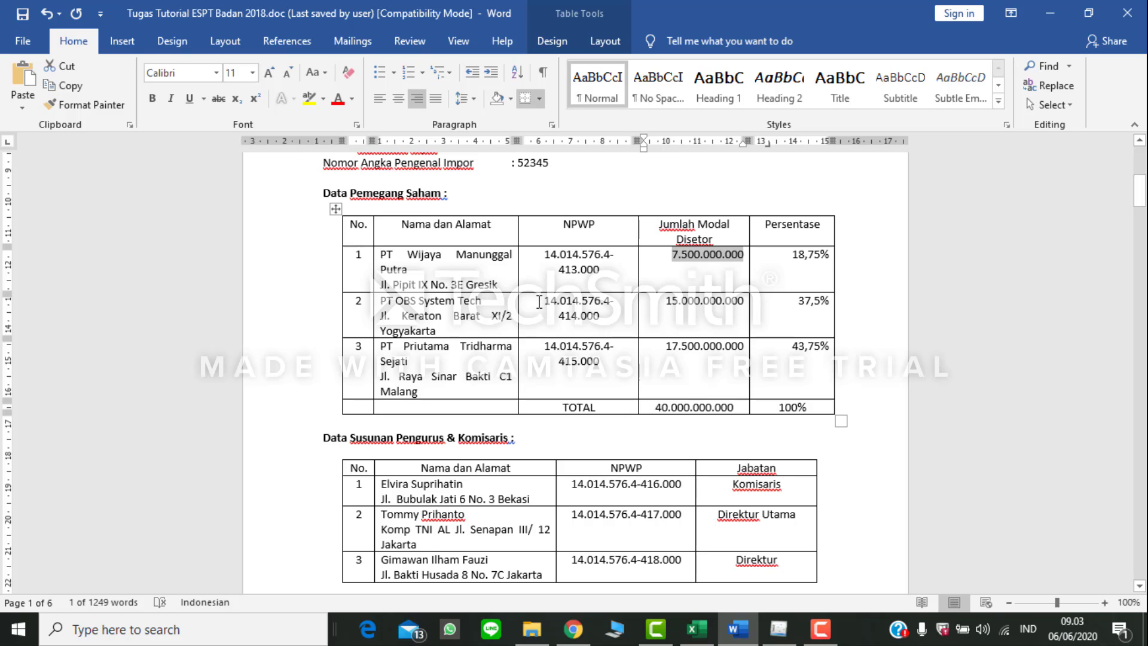
drag(539, 302, 606, 319)
key(ctrl+c)
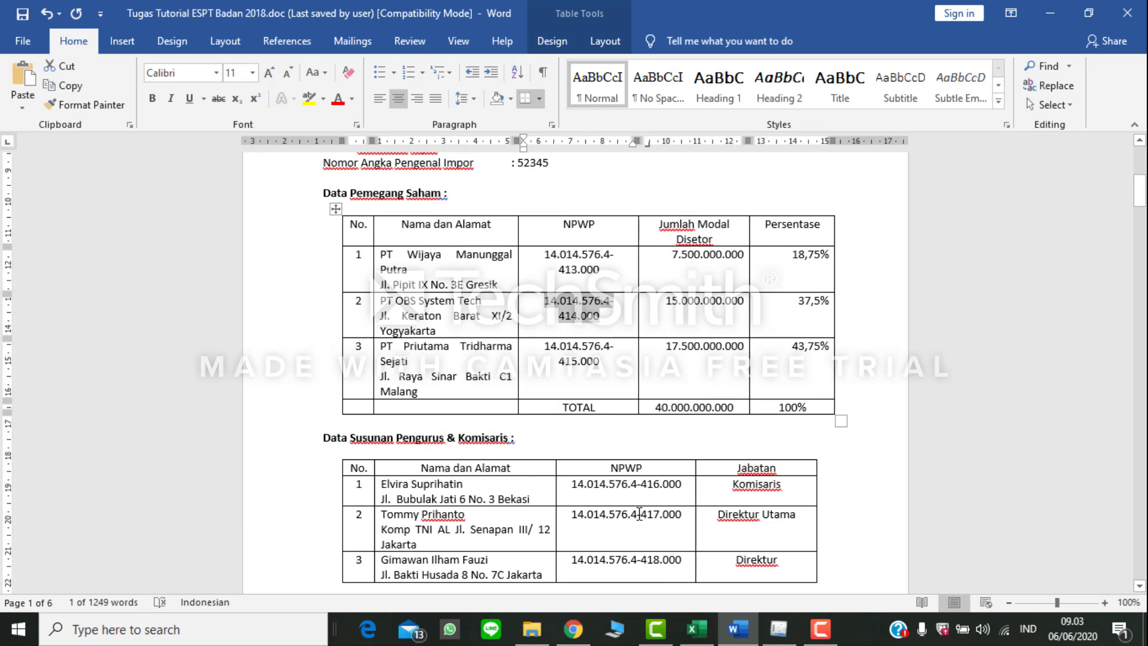
click(778, 628)
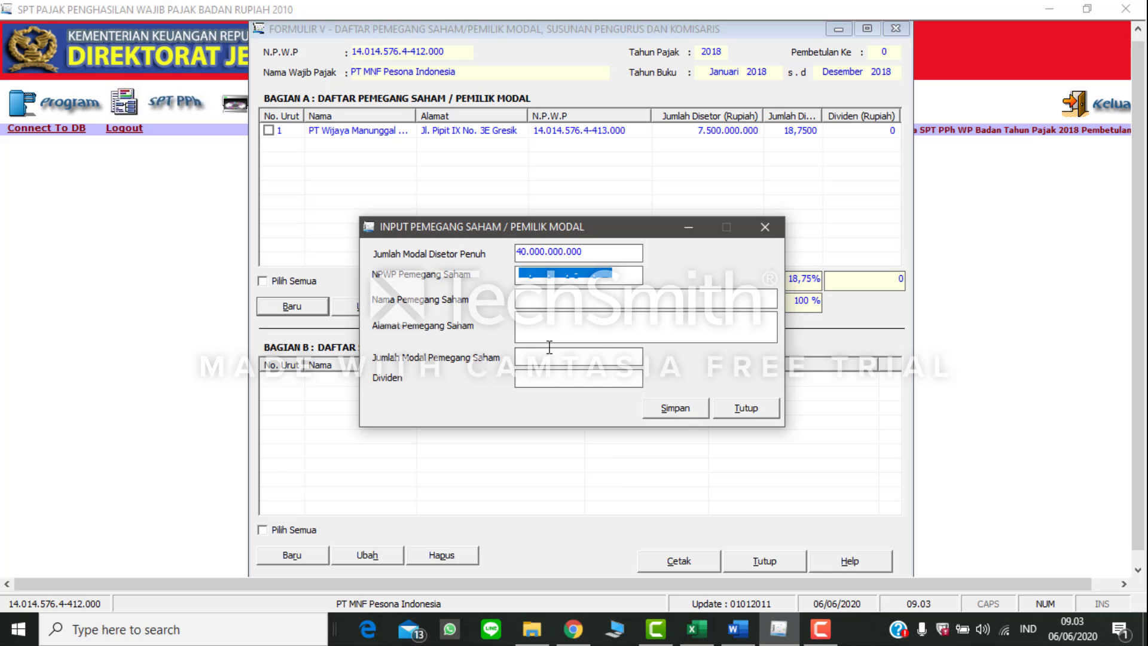
key(ctrl+v)
click(538, 306)
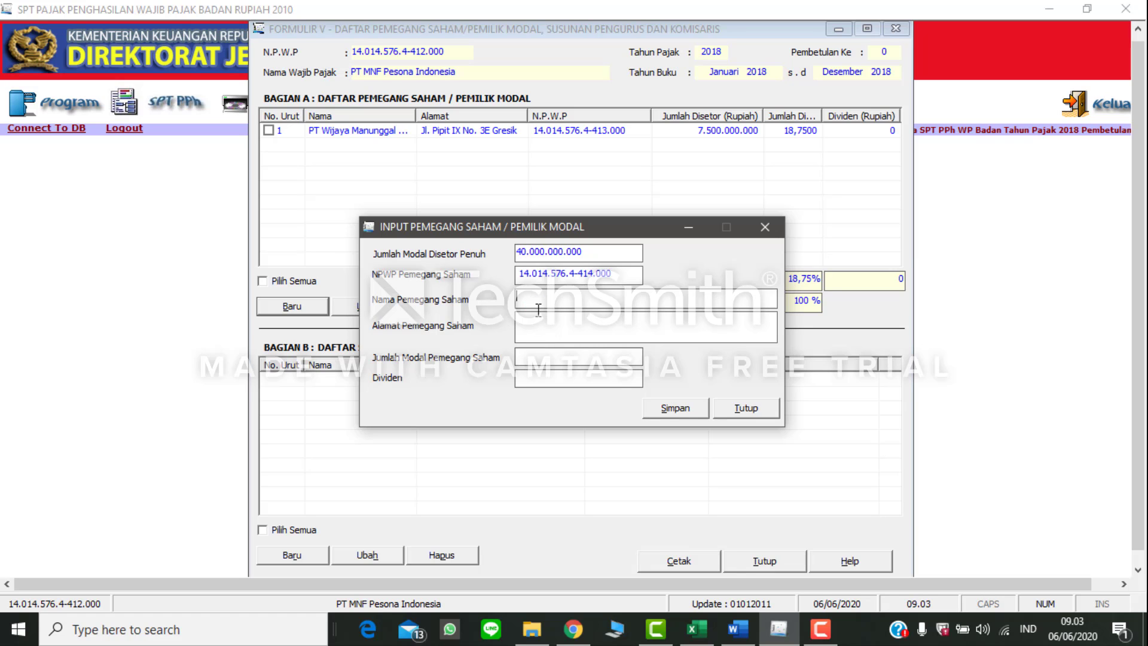
Step: Copy the name PT OBS System Tech from Word into eSPT's Nama Pemegang Saham field
click(738, 628)
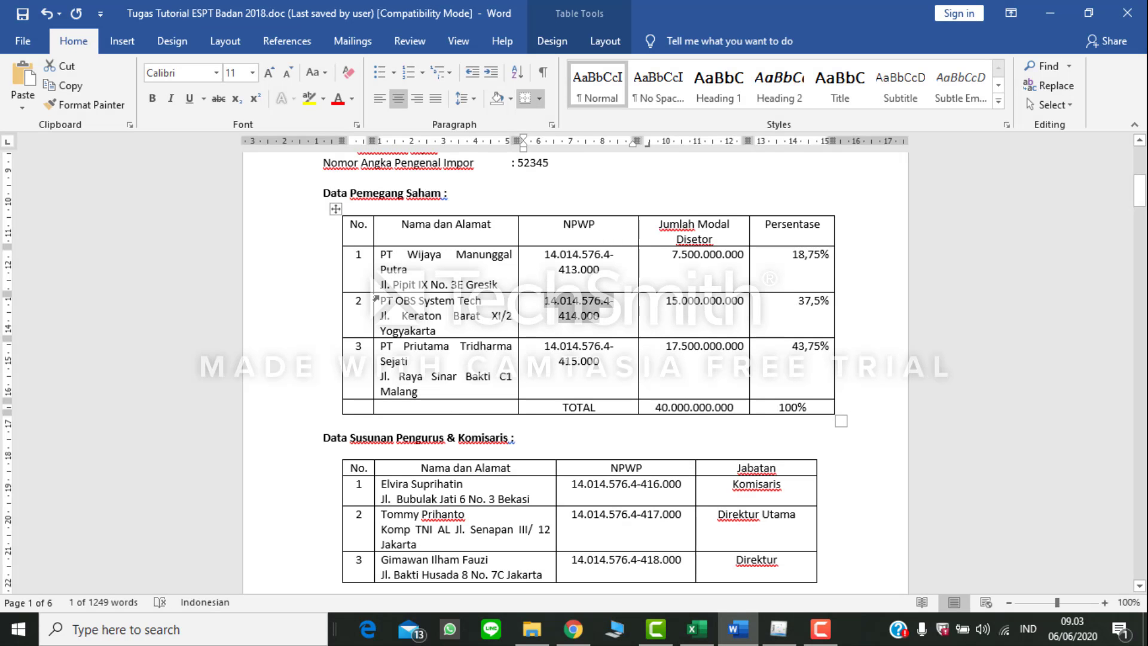
drag(383, 300, 482, 303)
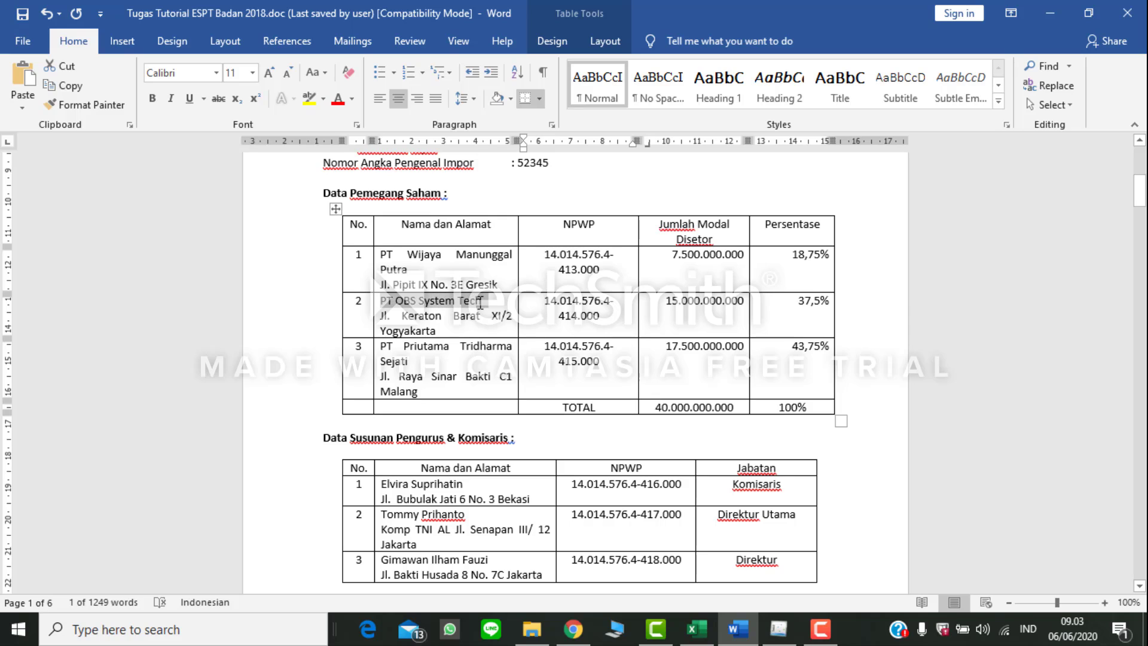
key(ctrl+c)
click(778, 628)
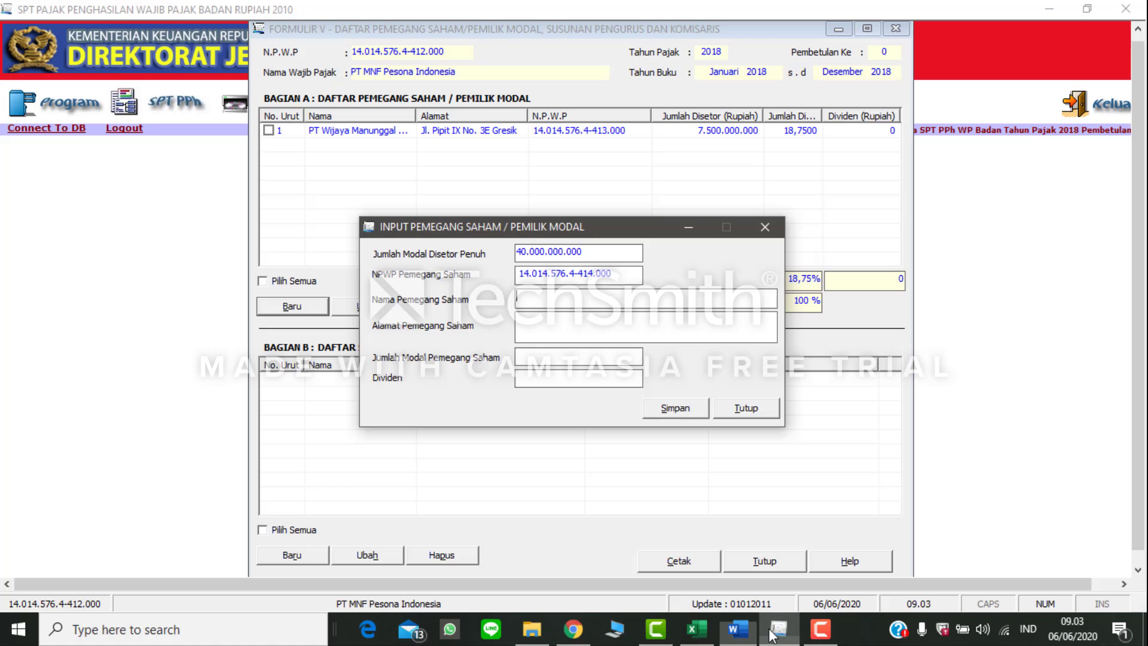
key(ctrl+v)
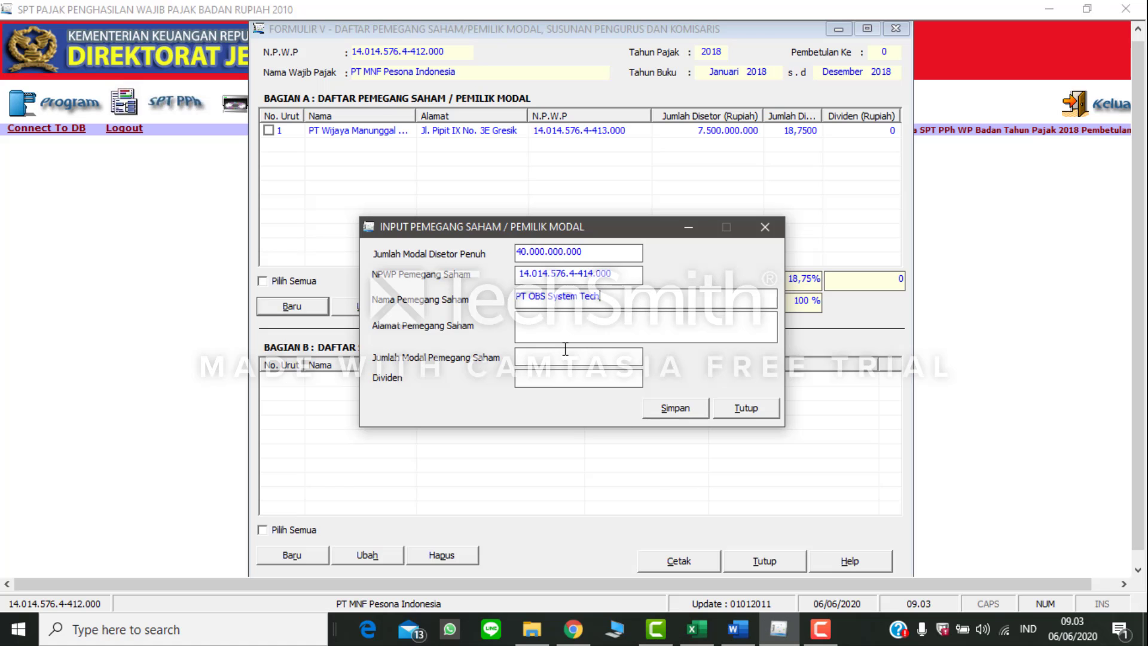
Step: Copy the address of PT OBS System Tech from Word into eSPT's Alamat Pemegang Saham field
click(738, 629)
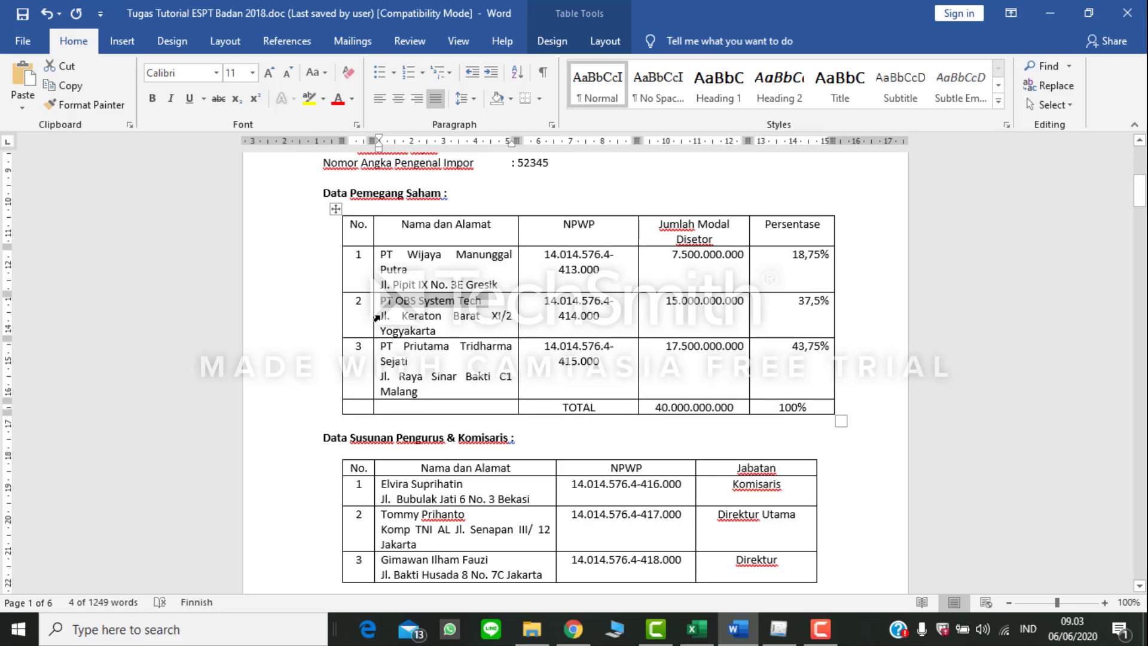
drag(383, 315, 435, 333)
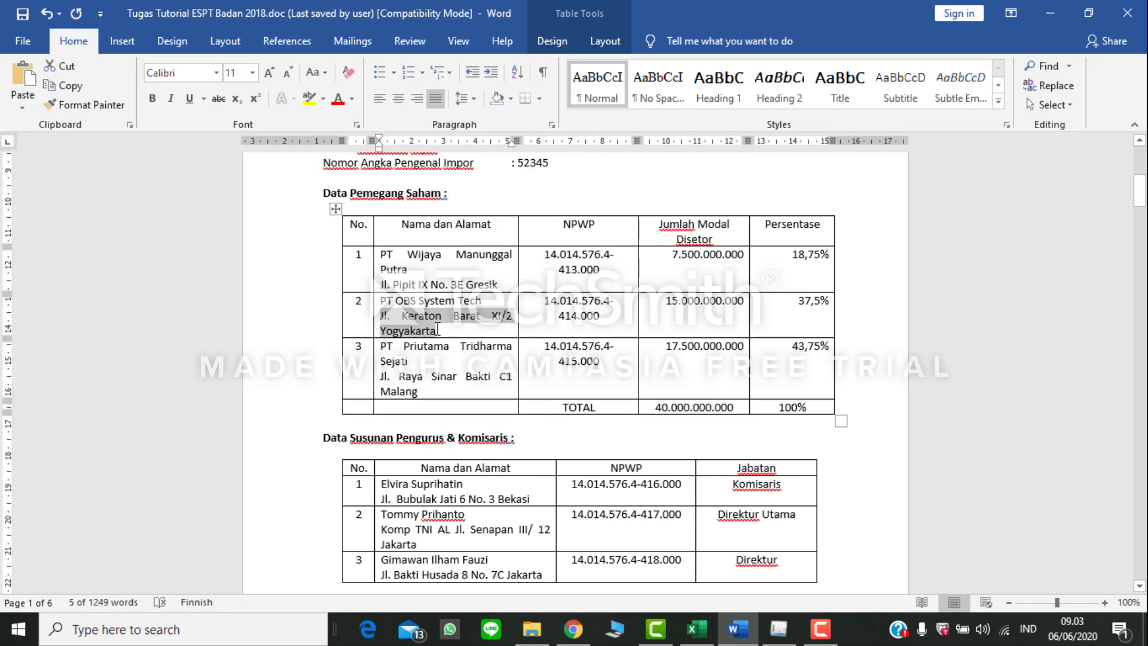
key(ctrl+c)
click(779, 629)
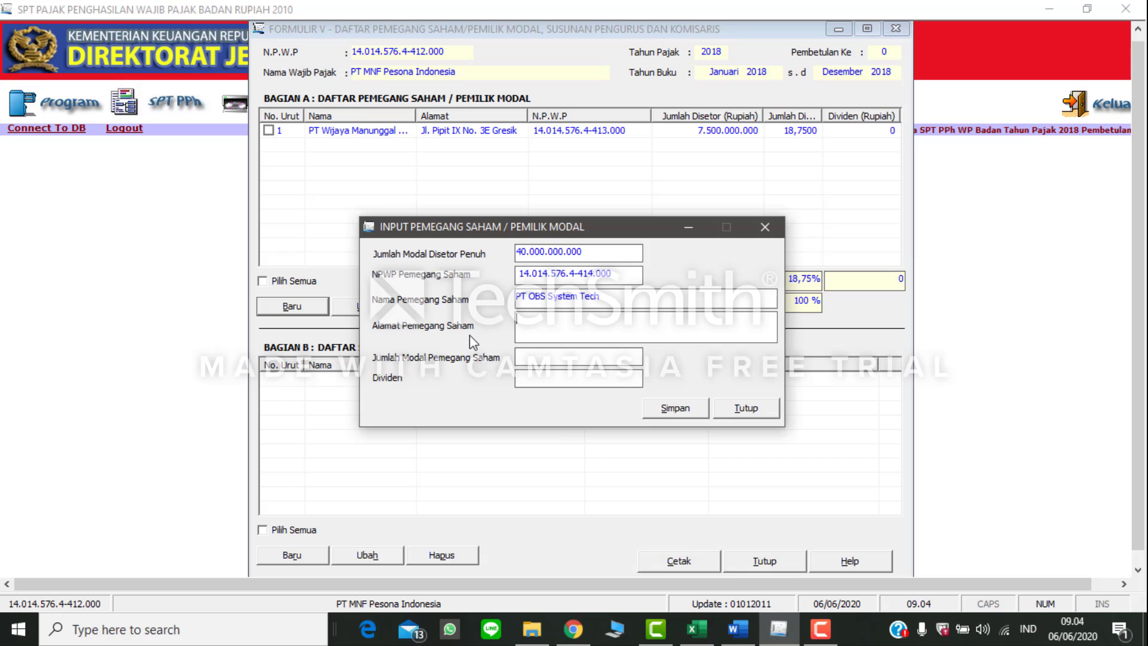
key(Tab)
key(ctrl+v)
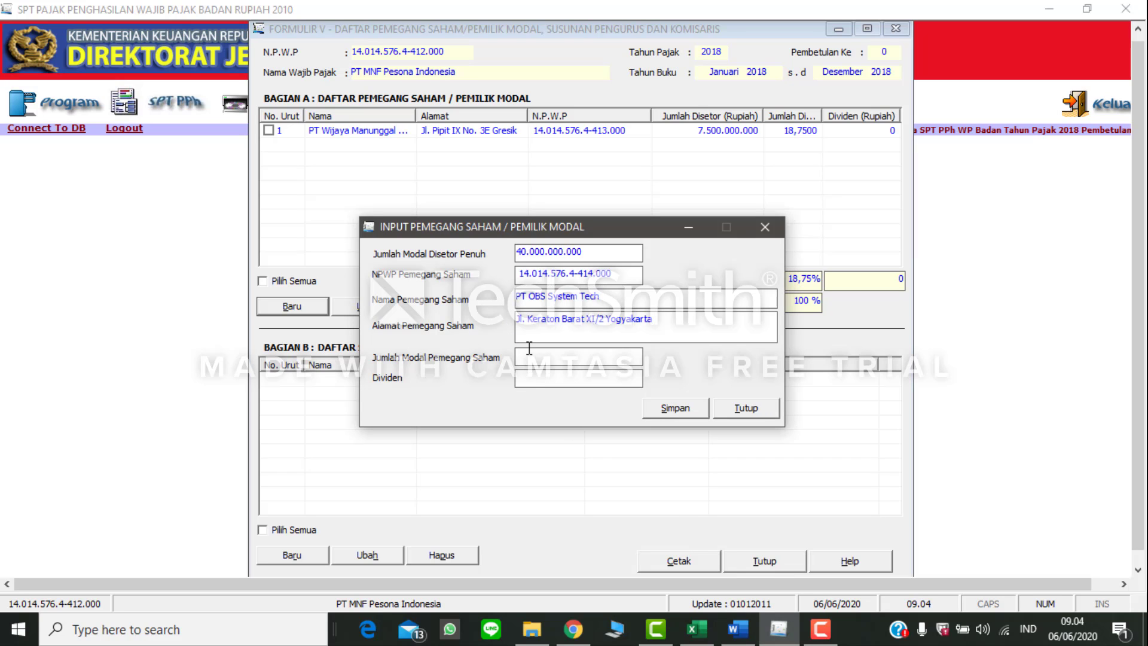
Step: Set Jumlah Modal Pemegang Saham to 15.000.000.000 as in Word, save PT OBS System Tech in eSPT and start another record
click(738, 628)
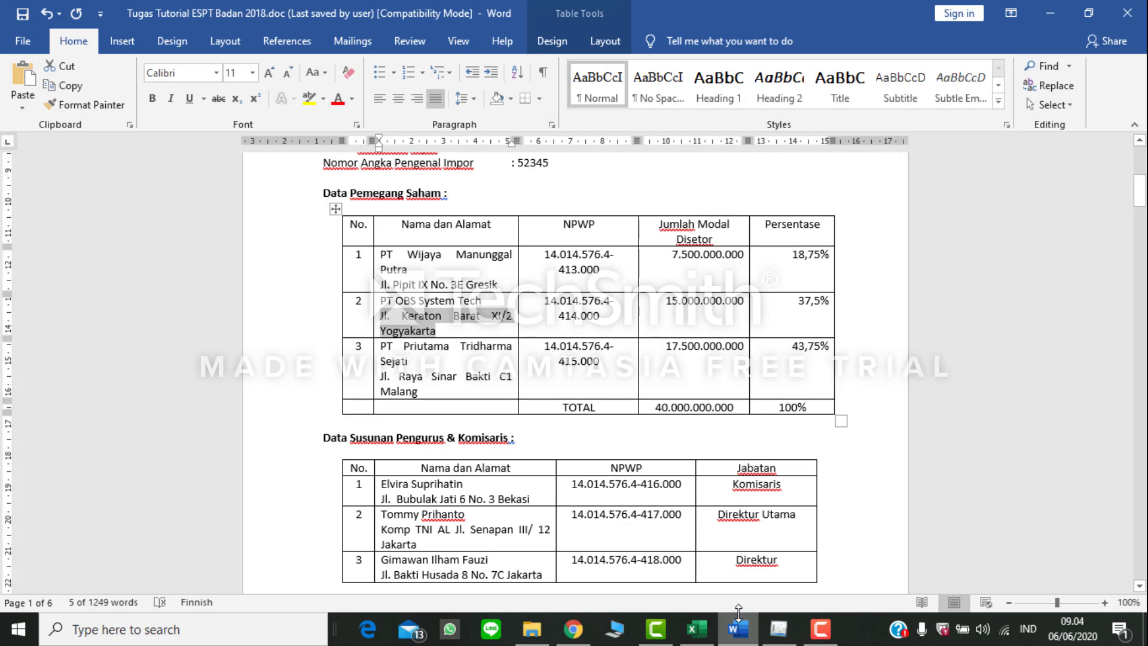
click(778, 628)
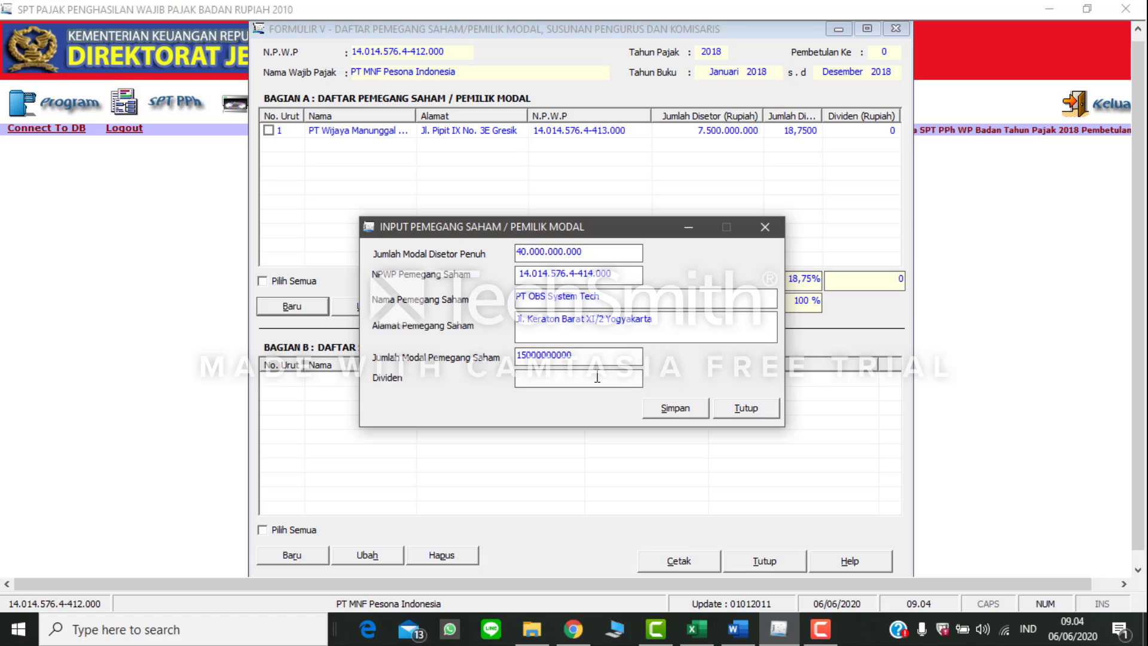
click(604, 377)
click(686, 411)
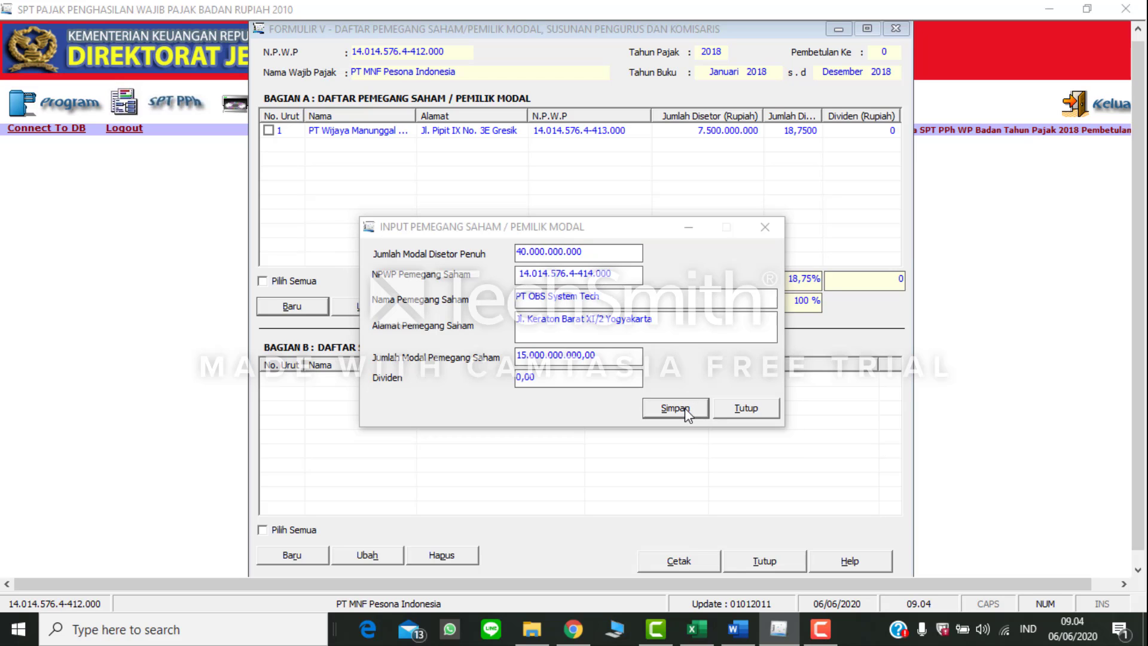
click(581, 367)
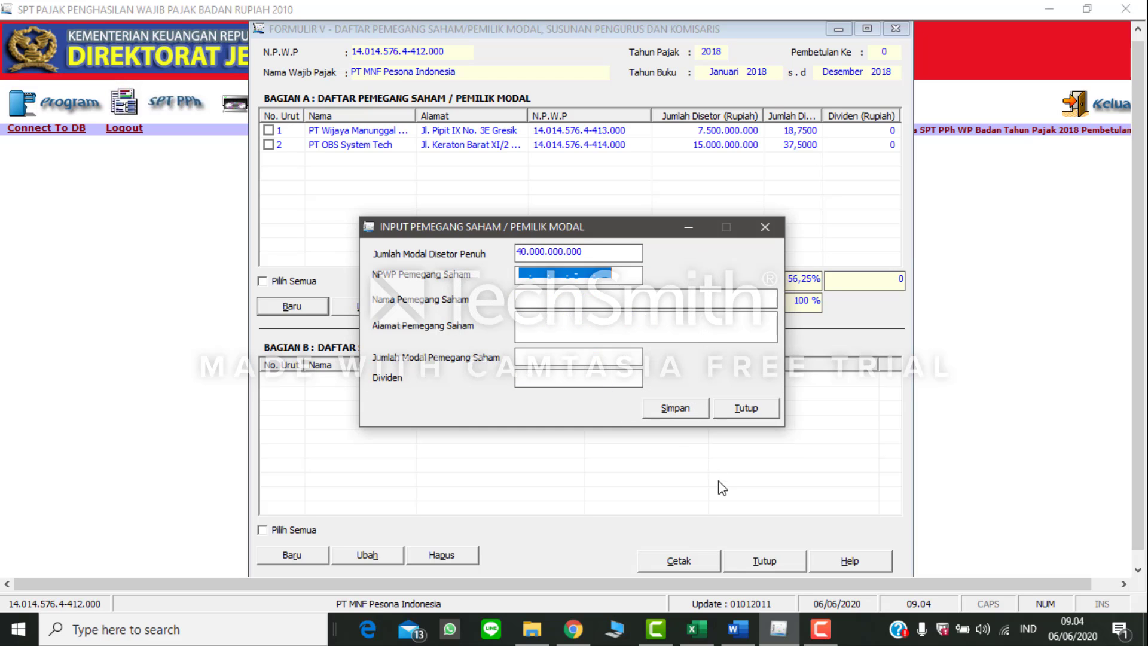
Step: Copy the name PT Priutama Tridharma Sejati from the Word table into eSPT's Nama Pemegang Saham field
click(737, 628)
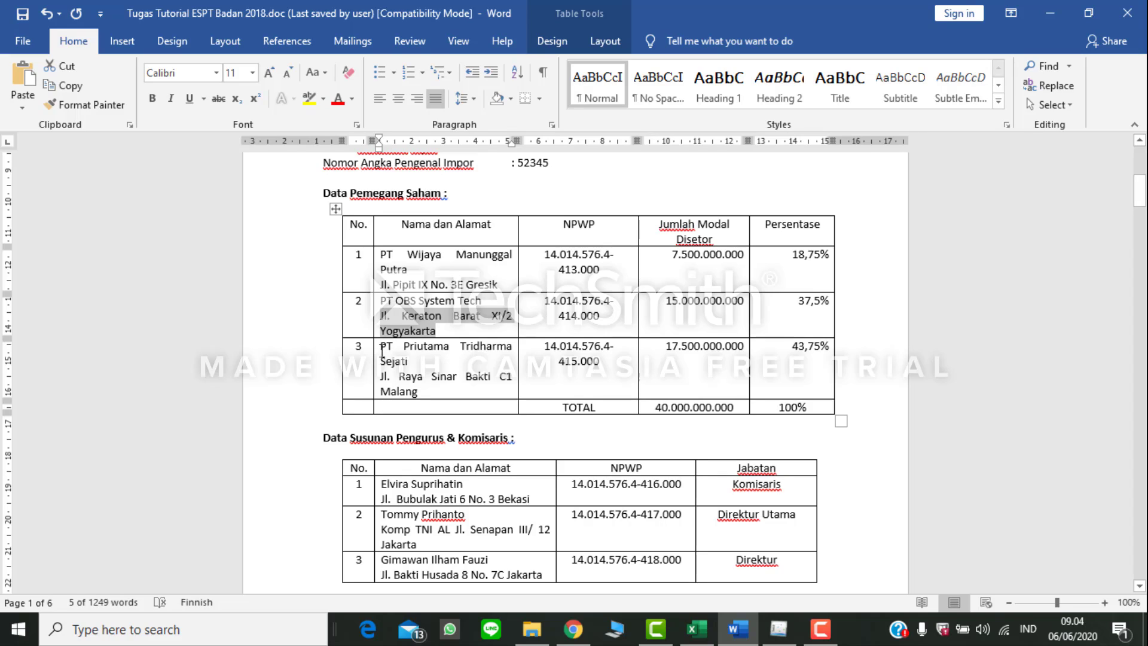
drag(388, 349, 410, 361)
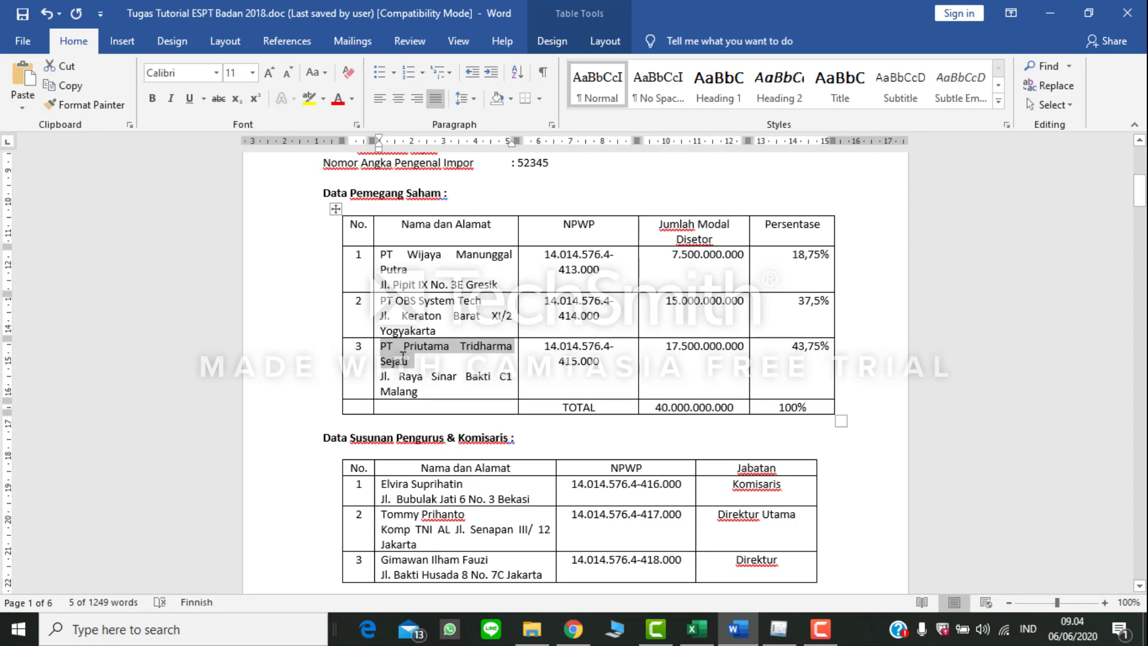
click(778, 628)
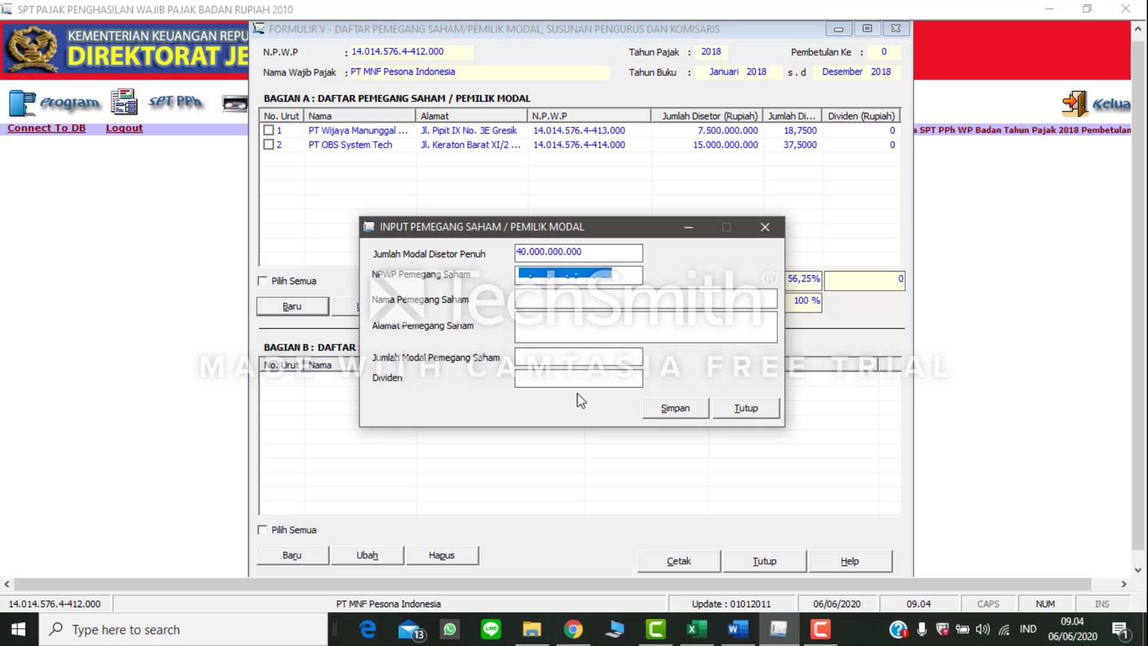
click(562, 300)
key(ctrl+v)
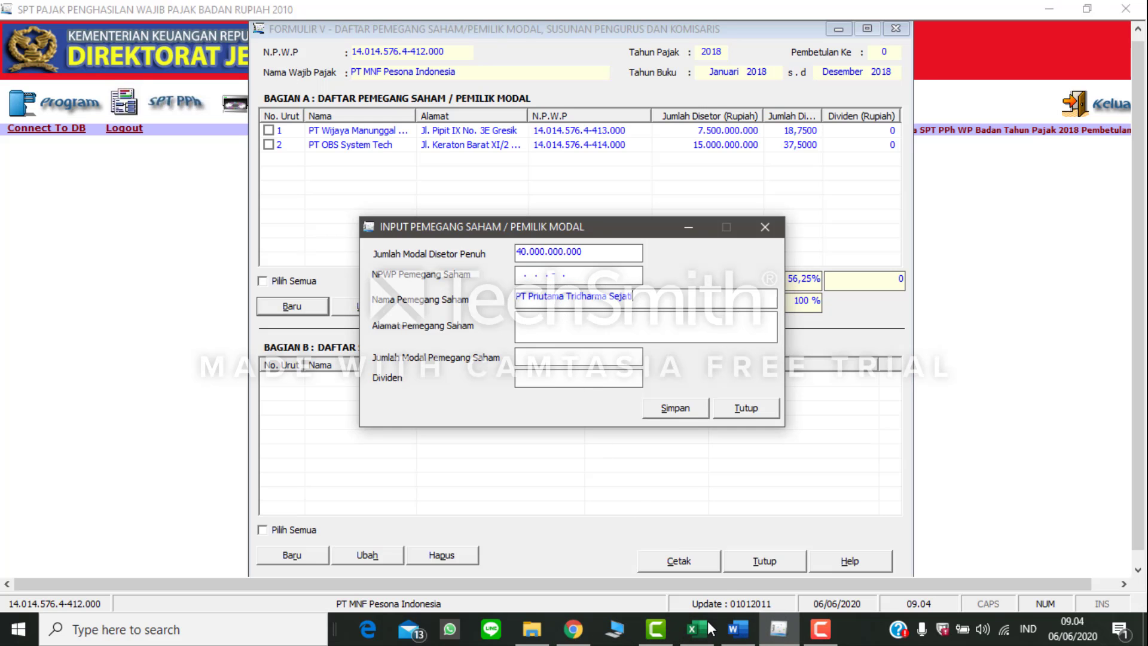
Step: Copy the NPWP of PT Priutama Tridharma Sejati from Word into eSPT's NPWP Pemegang Saham field
key(alt+Tab)
triple_click(561, 358)
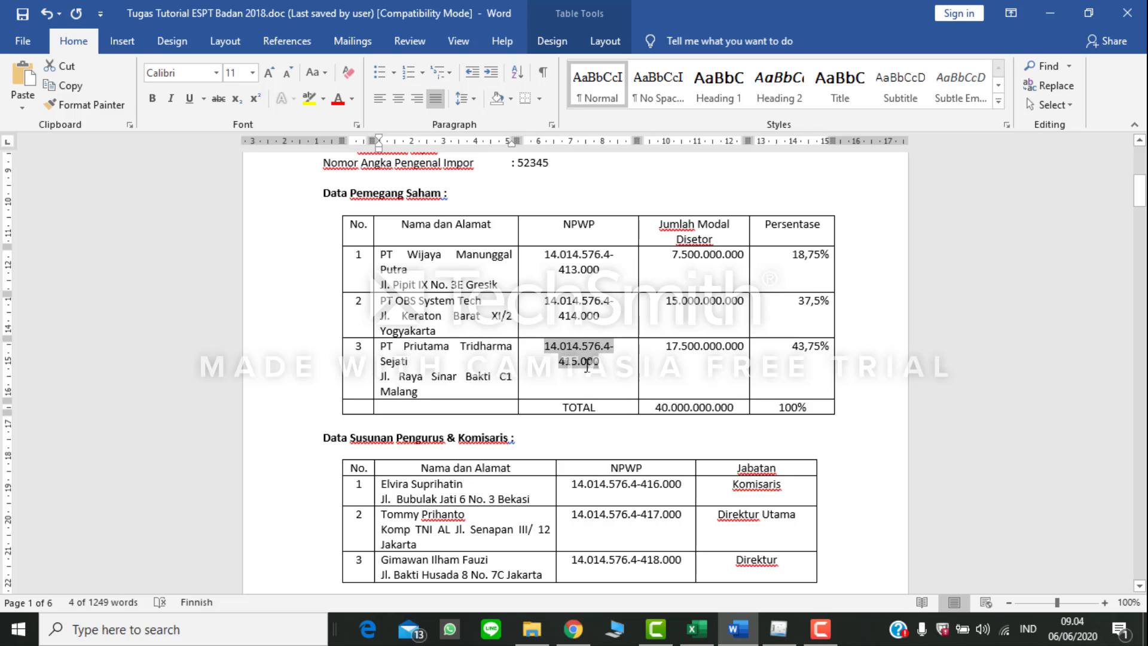
key(alt+Tab)
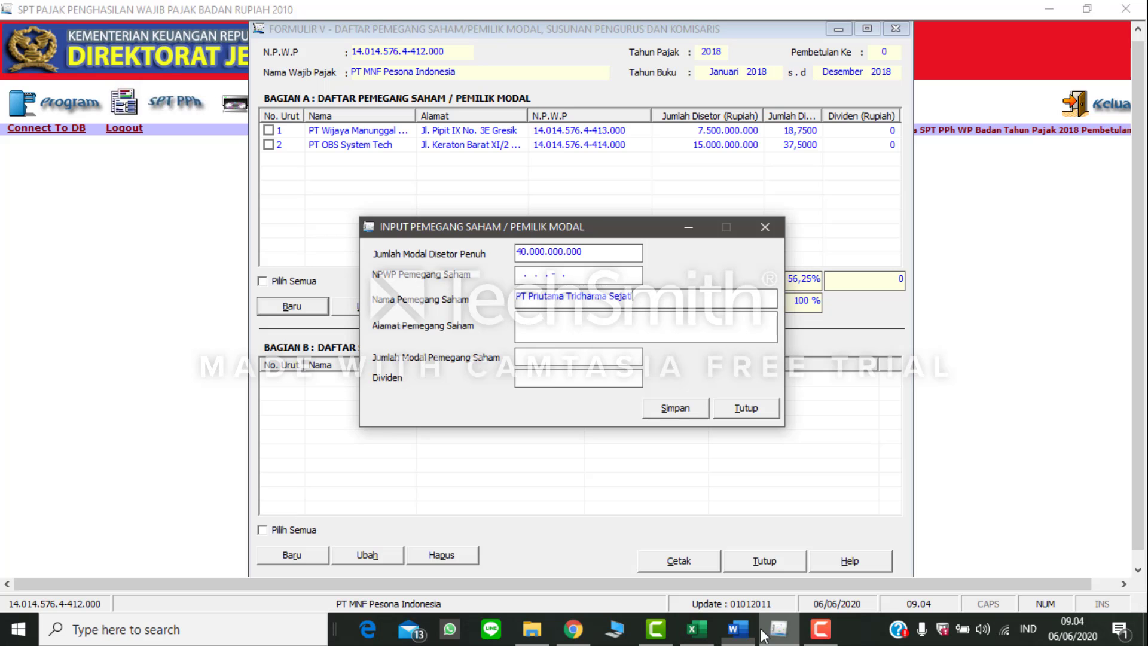
click(522, 275)
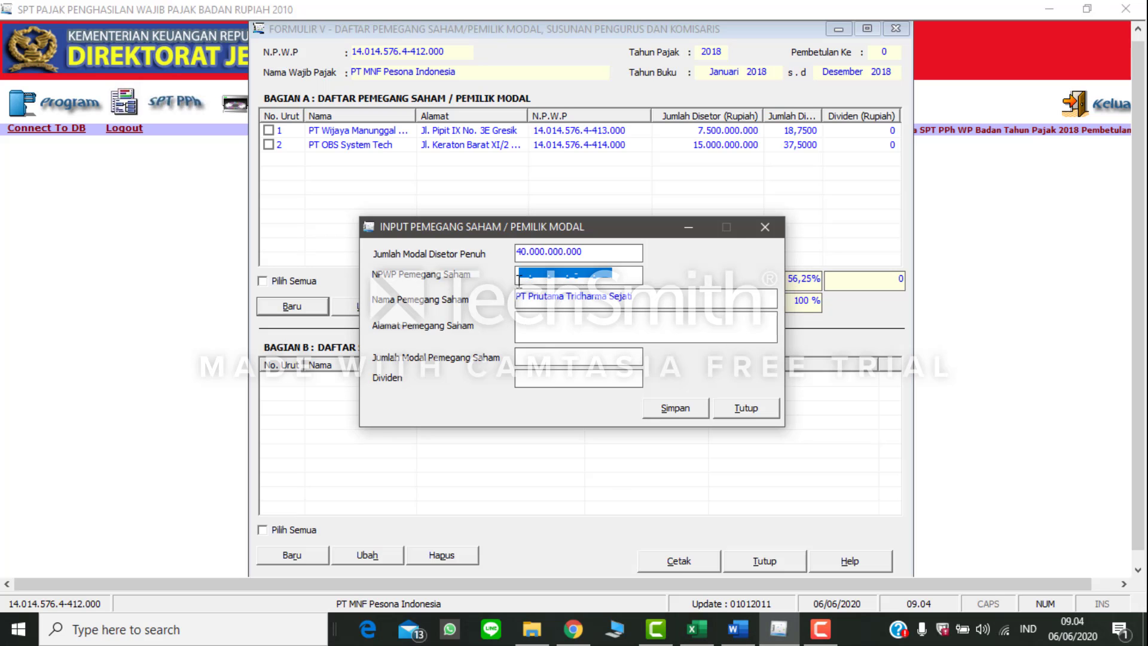
key(ctrl+v)
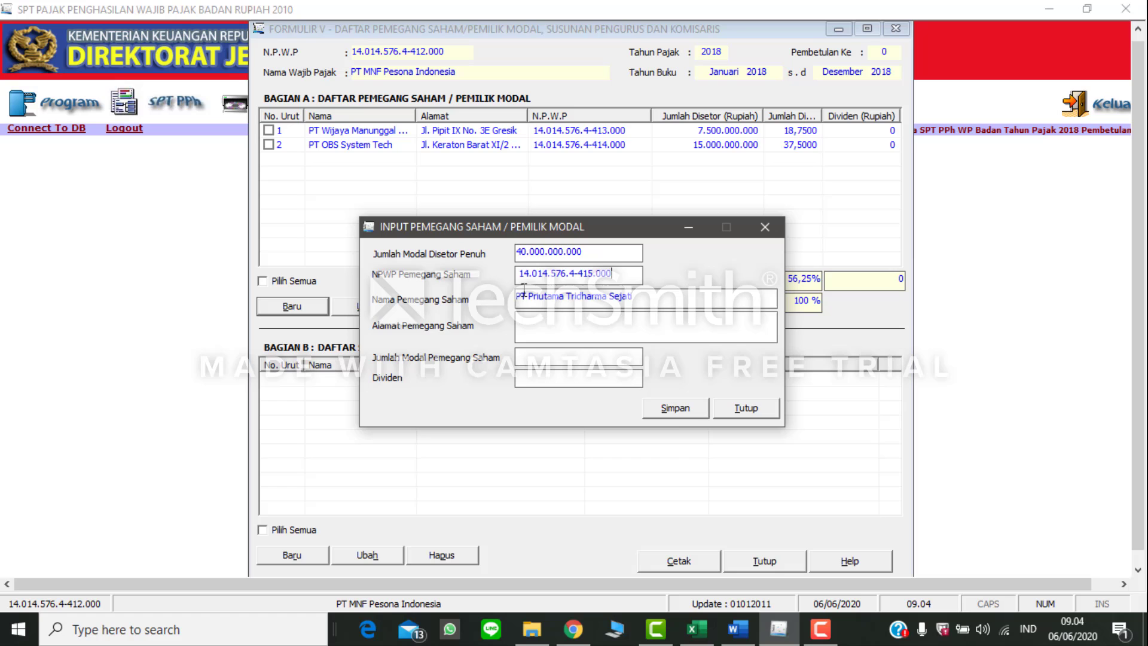
Step: Copy the address of PT Priutama Tridharma Sejati from Word into eSPT's Alamat Pemegang Saham field
click(739, 625)
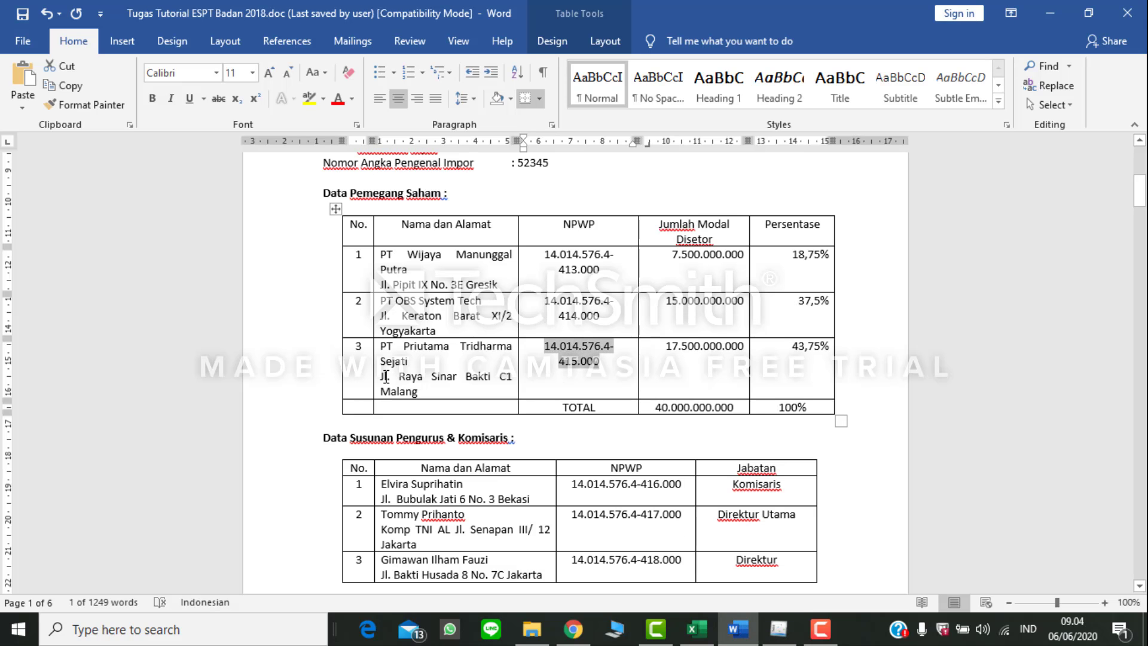
drag(418, 392, 374, 385)
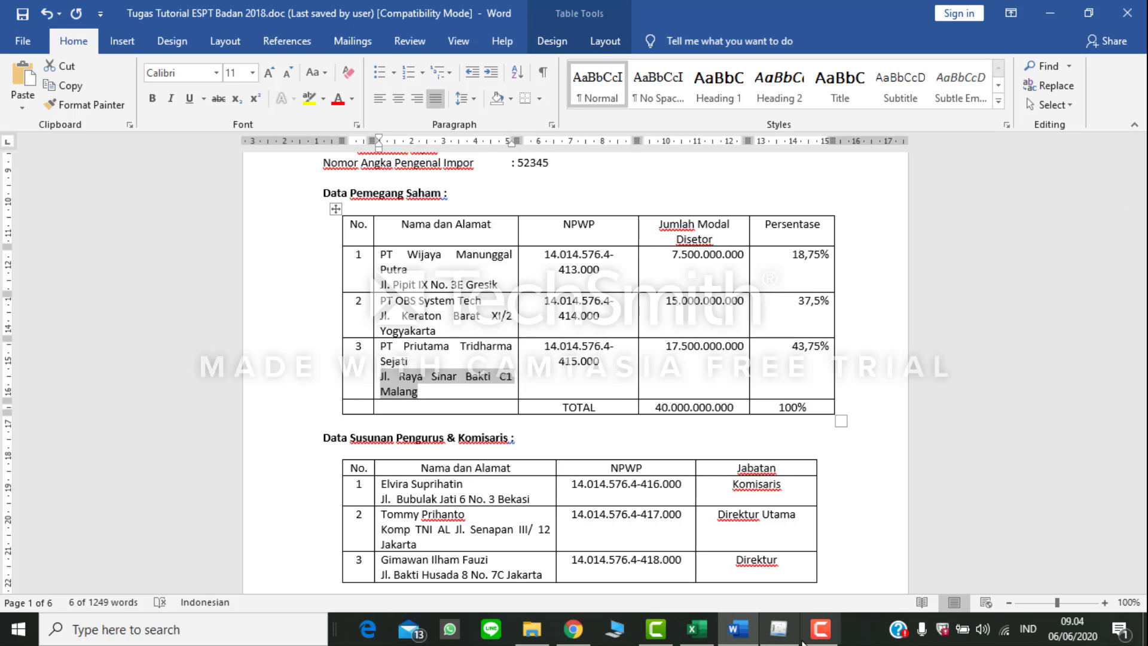
click(783, 630)
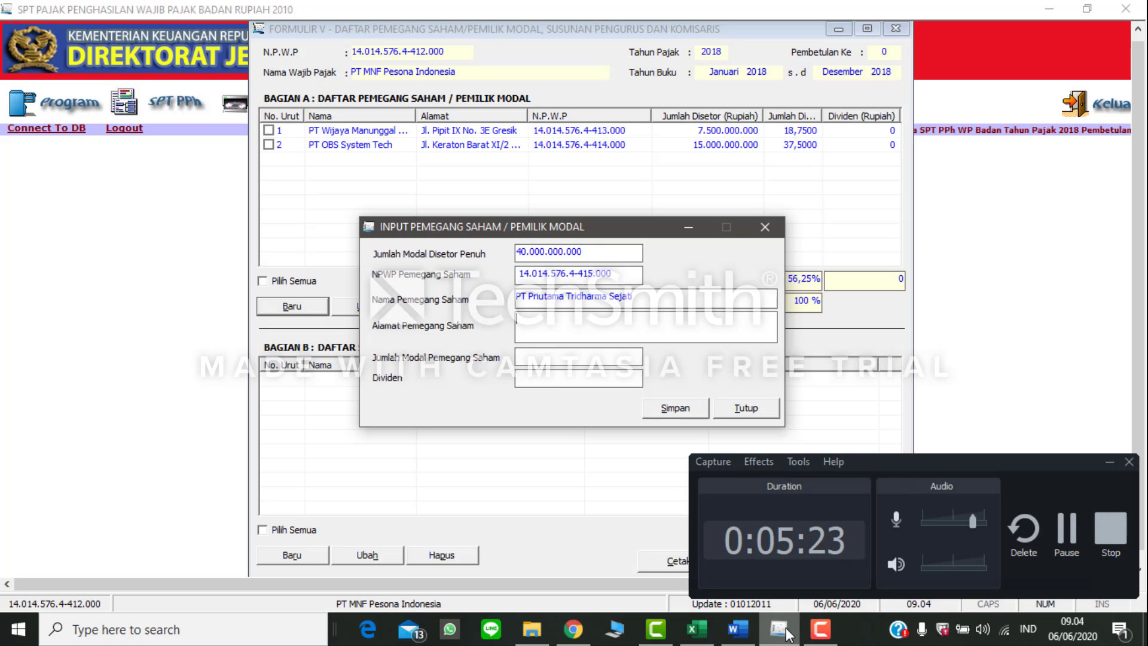
click(1109, 462)
key(ctrl+v)
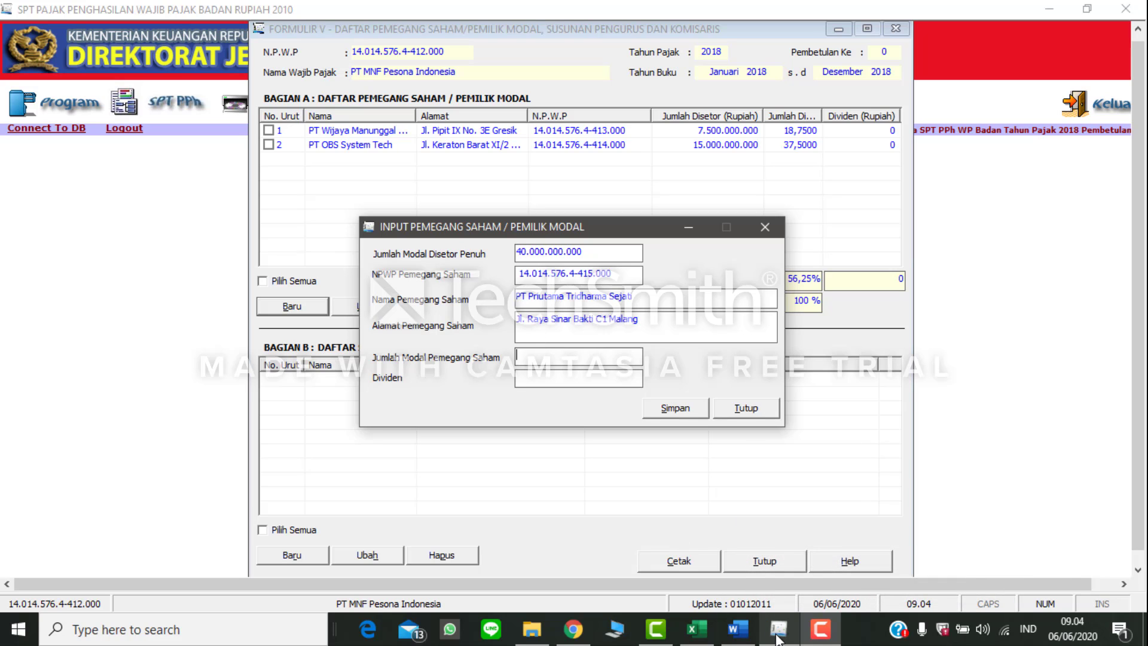
click(752, 634)
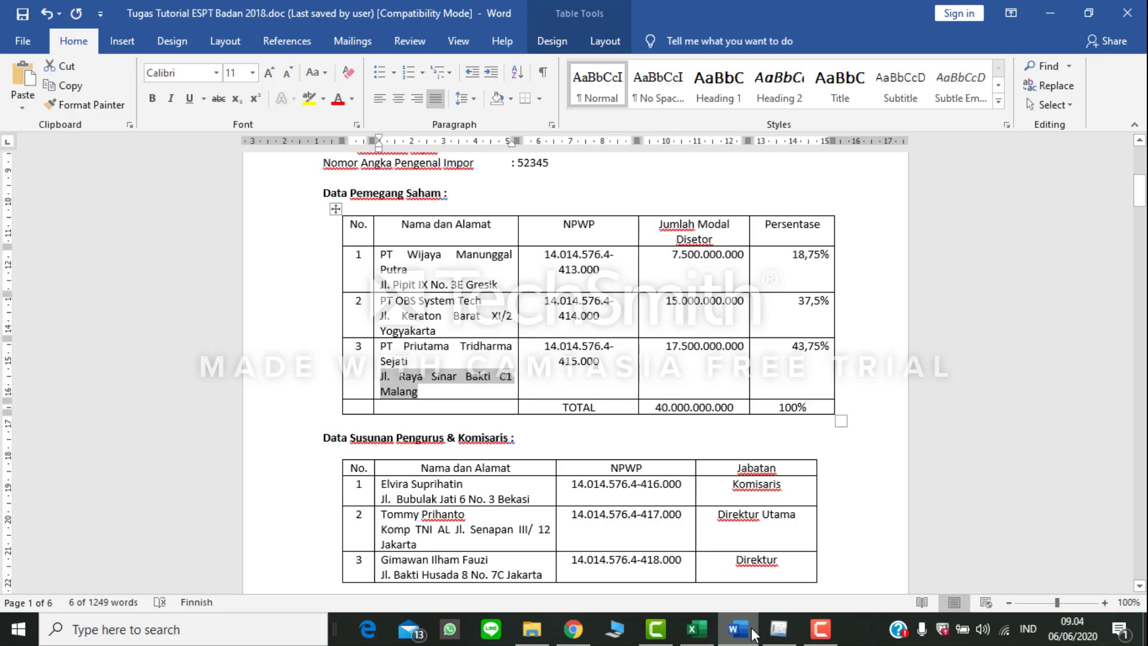
click(776, 635)
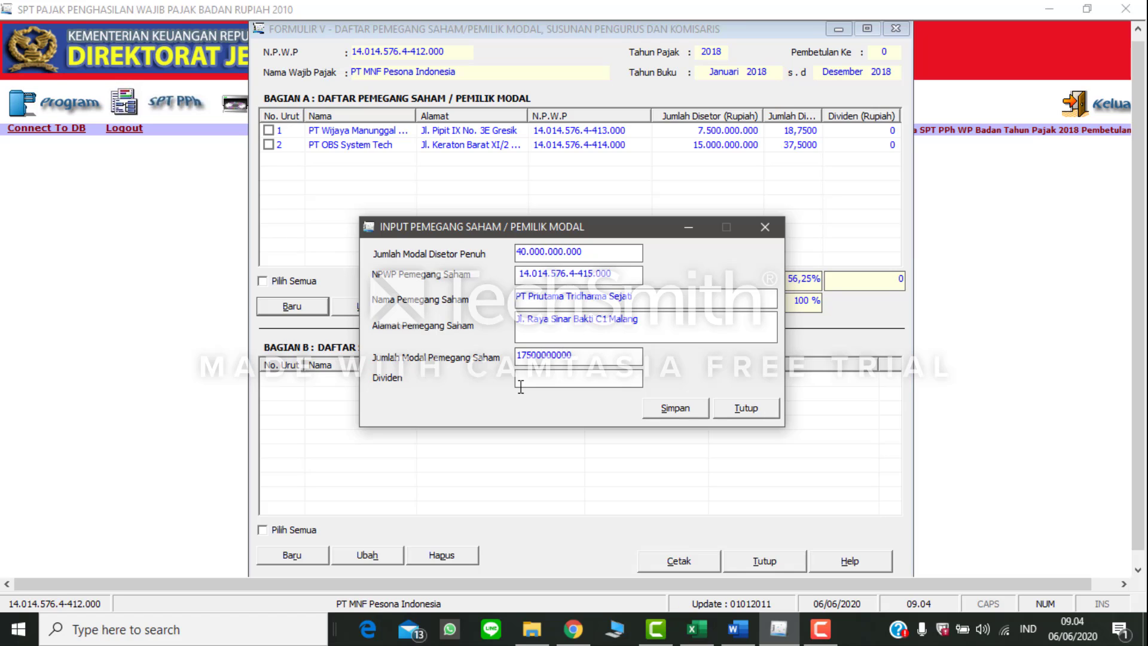
click(595, 377)
click(682, 414)
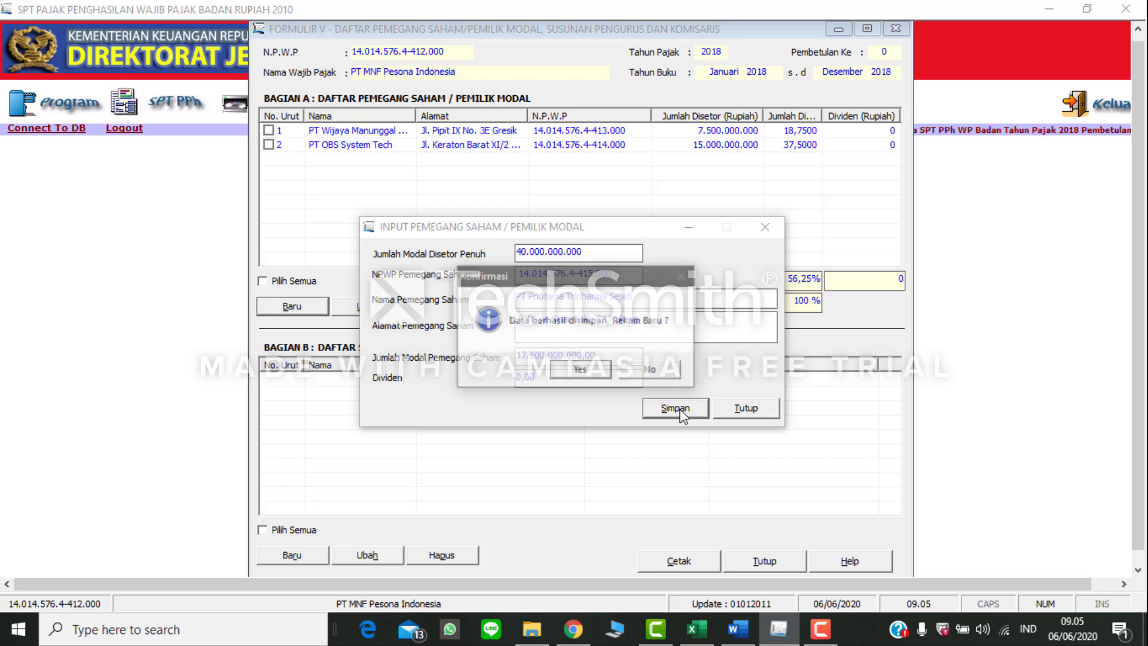
click(647, 375)
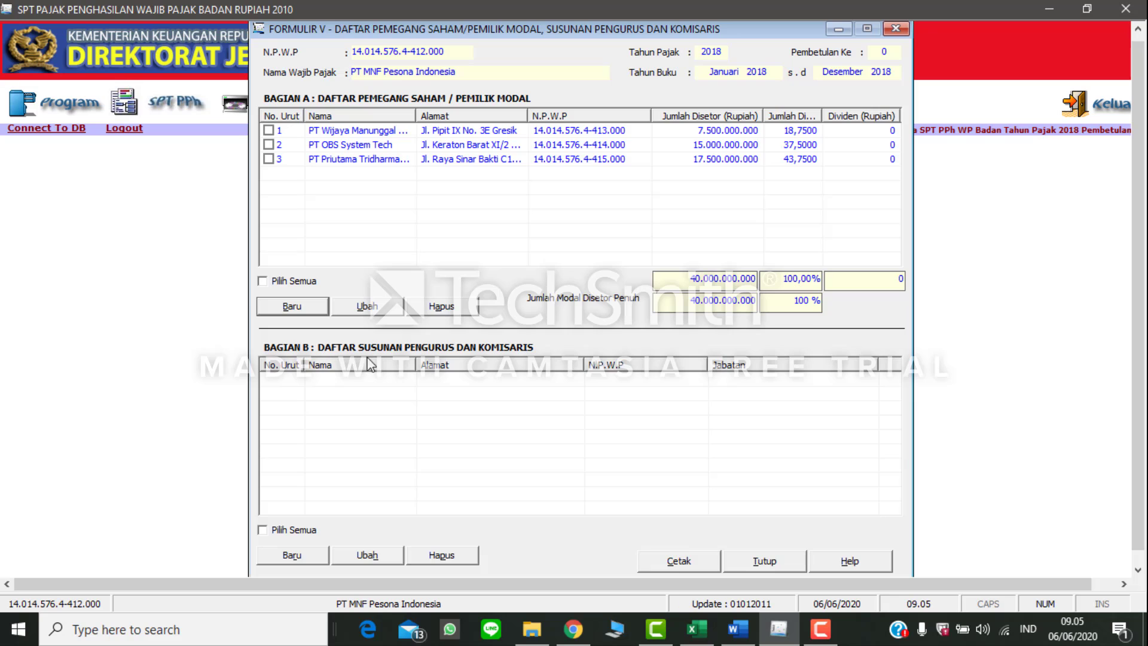
Step: Start a new Bagian B record in eSPT and fill its N.P.W.P with the first official's number from Word's Pengurus & Komisaris table
click(289, 556)
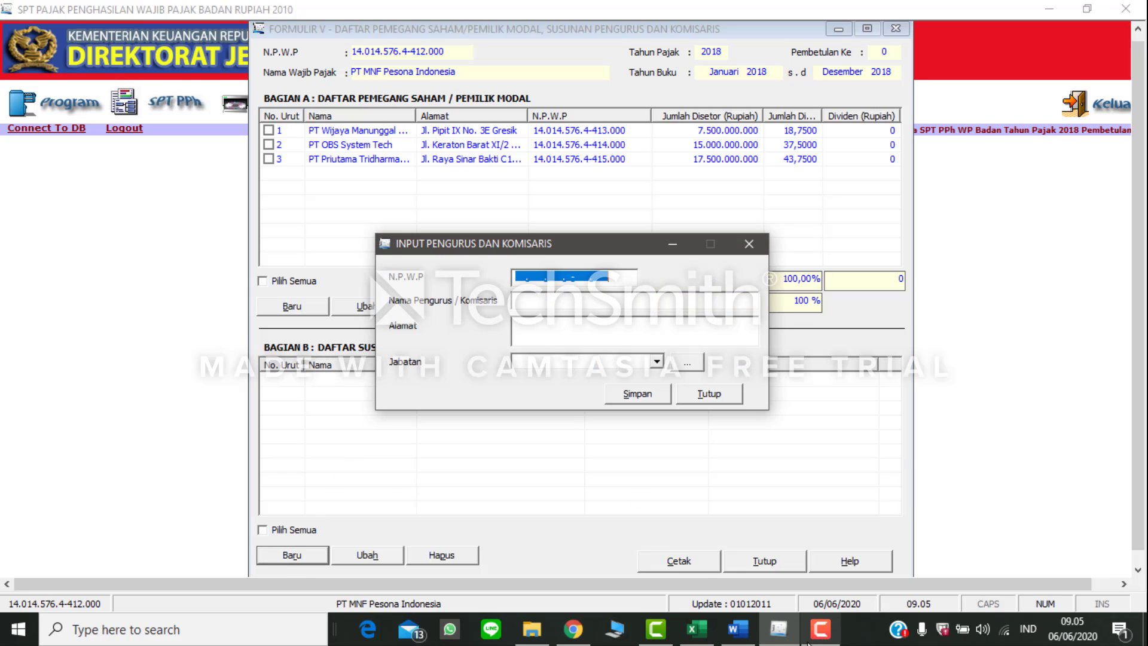
click(737, 629)
scroll(454, 419, down, 3)
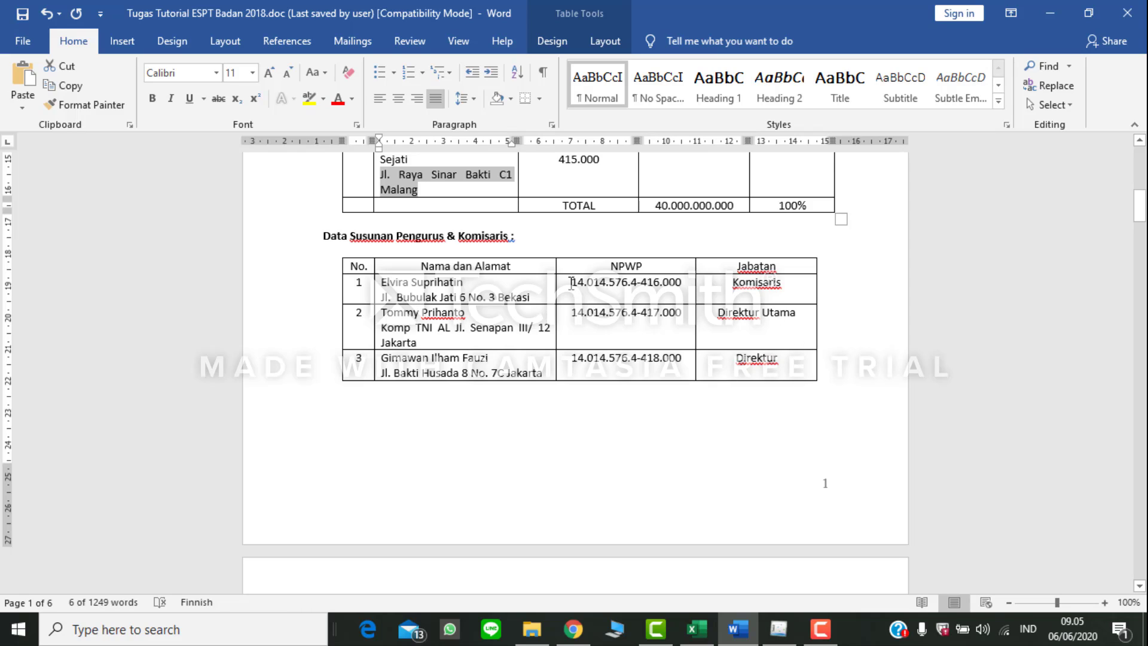
drag(571, 283, 684, 284)
key(ctrl+c)
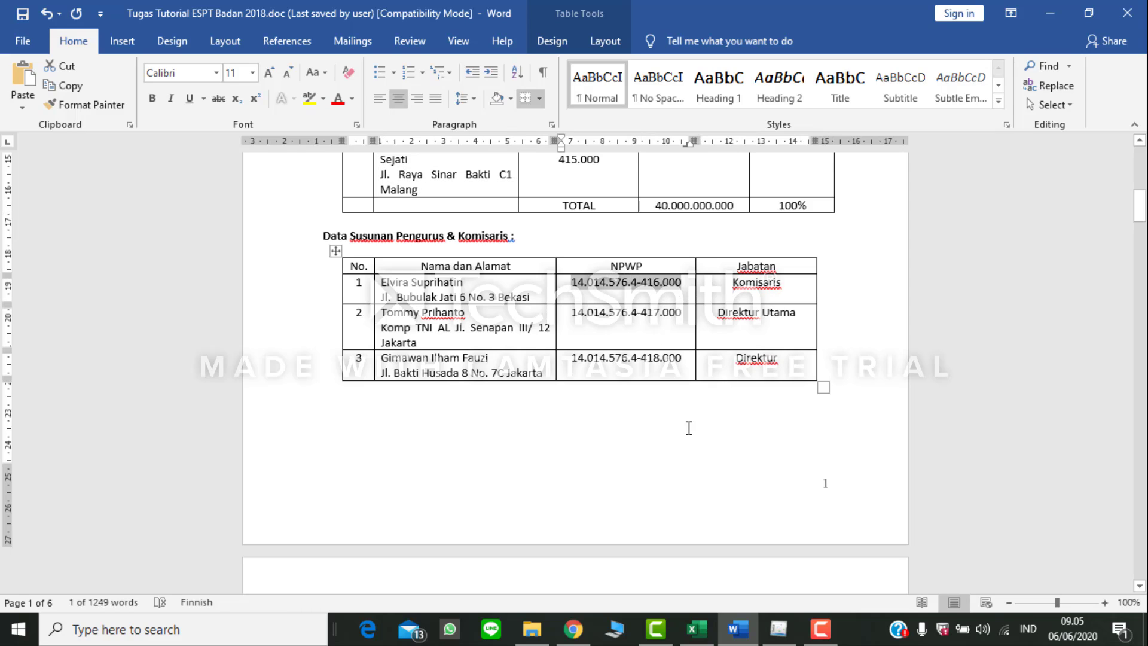
click(777, 629)
key(ctrl+v)
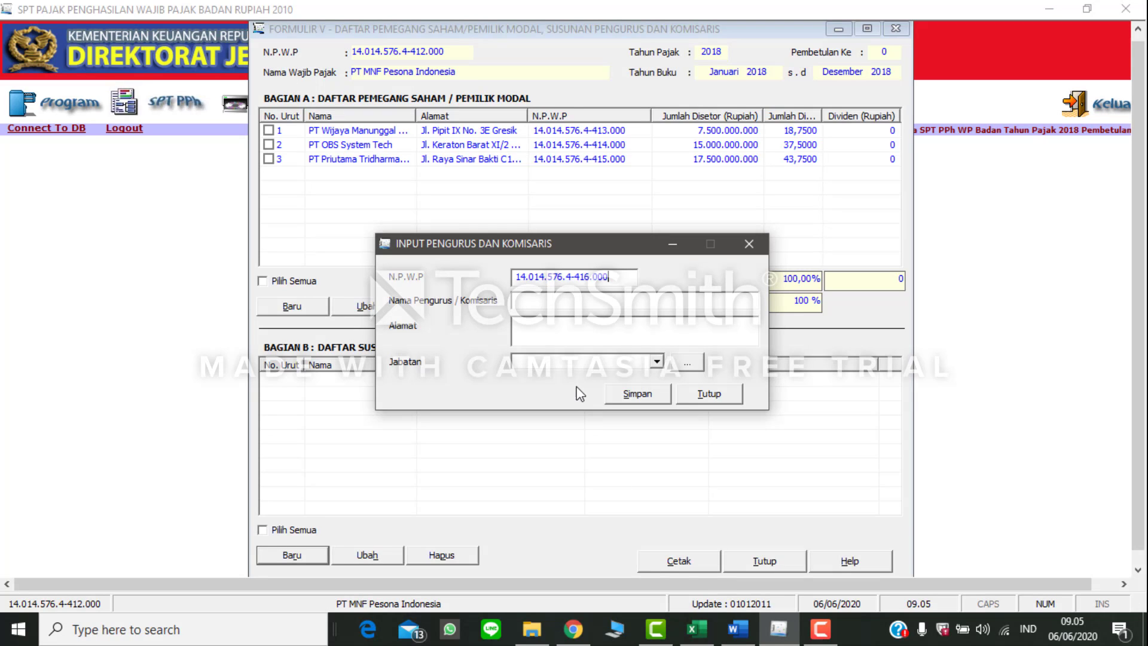
Step: Copy the first official's name from the Word table into eSPT's Nama Pengurus / Komisaris field
click(738, 629)
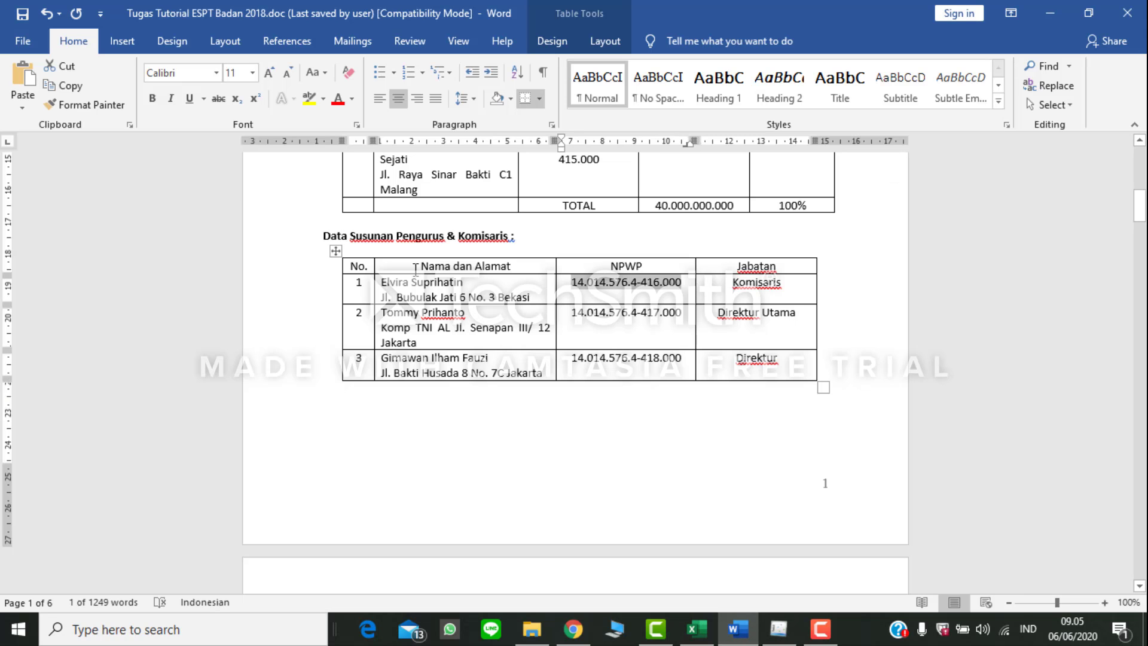
triple_click(437, 287)
key(ctrl+c)
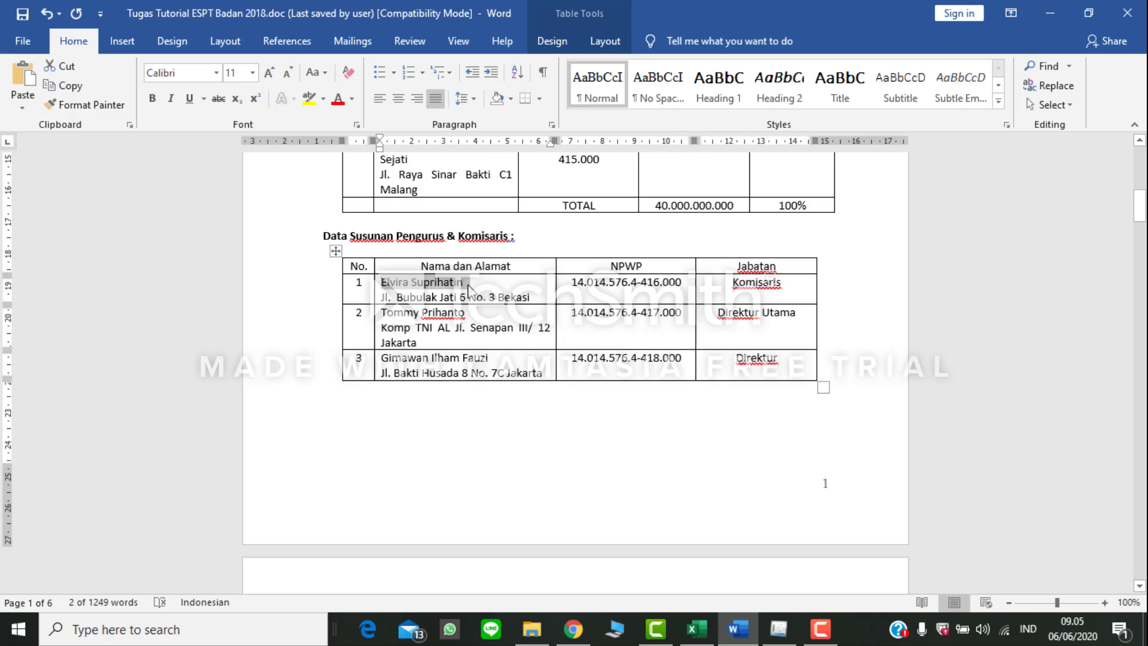
click(778, 629)
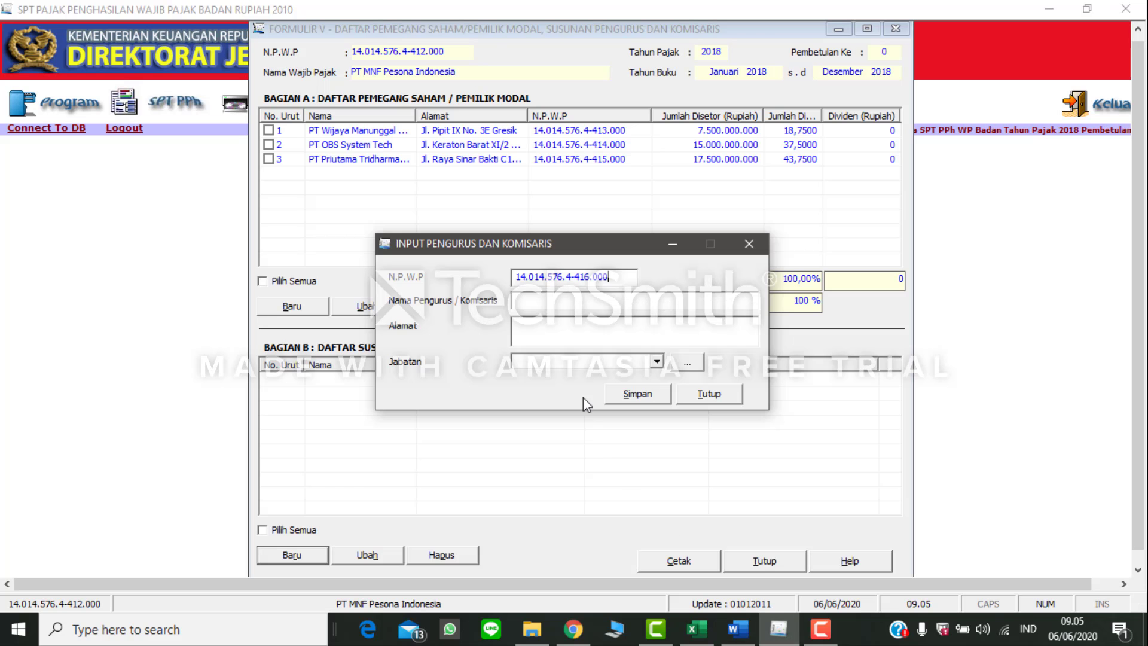
key(ctrl+v)
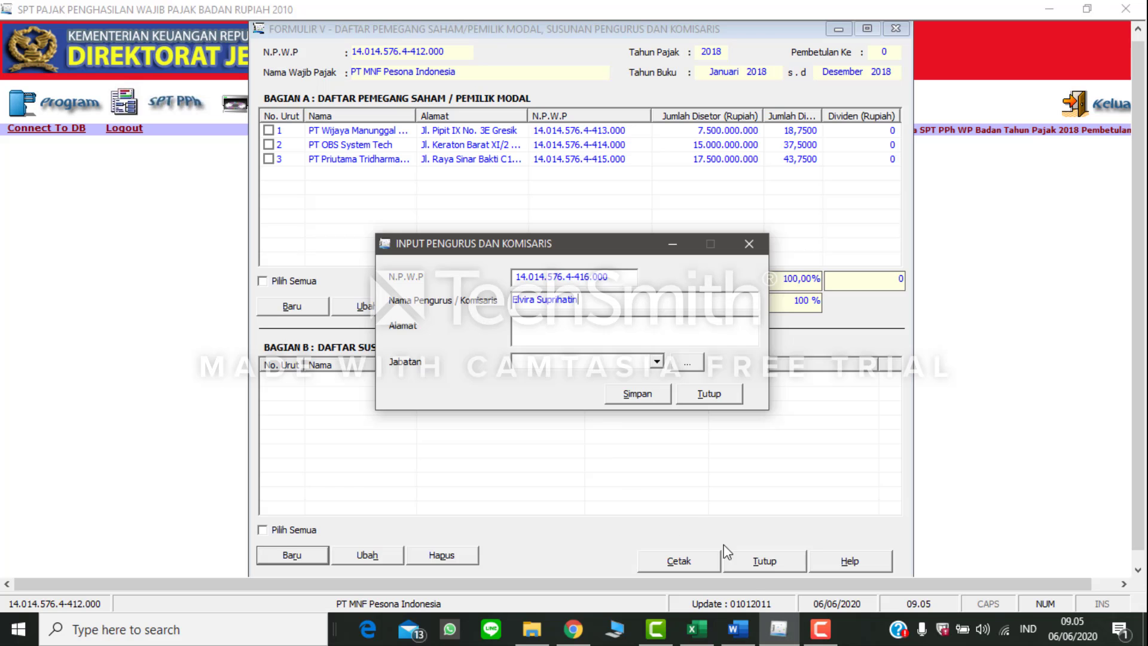
Step: Copy the first official's address from the Word table into eSPT's Alamat field
click(738, 629)
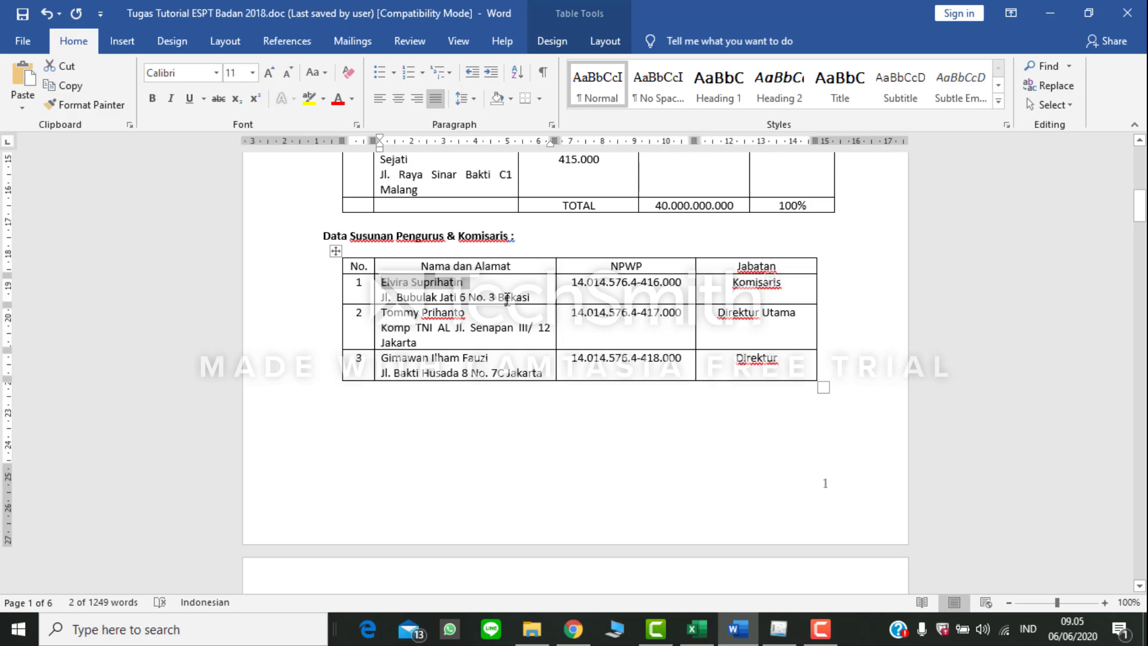
drag(507, 298, 394, 293)
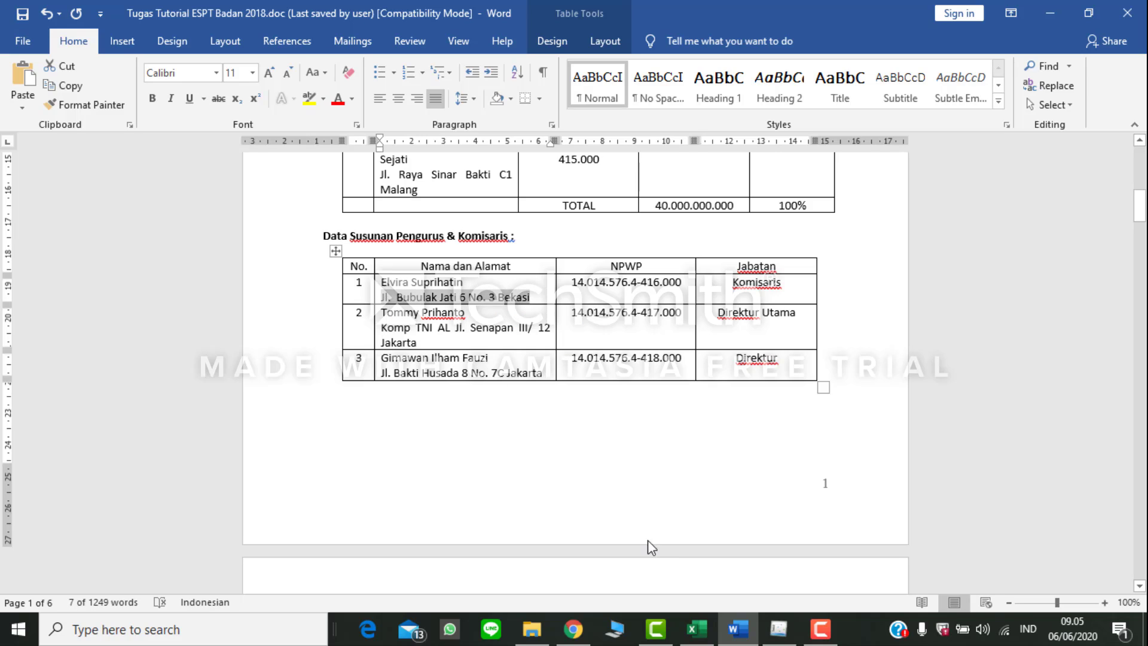
click(788, 636)
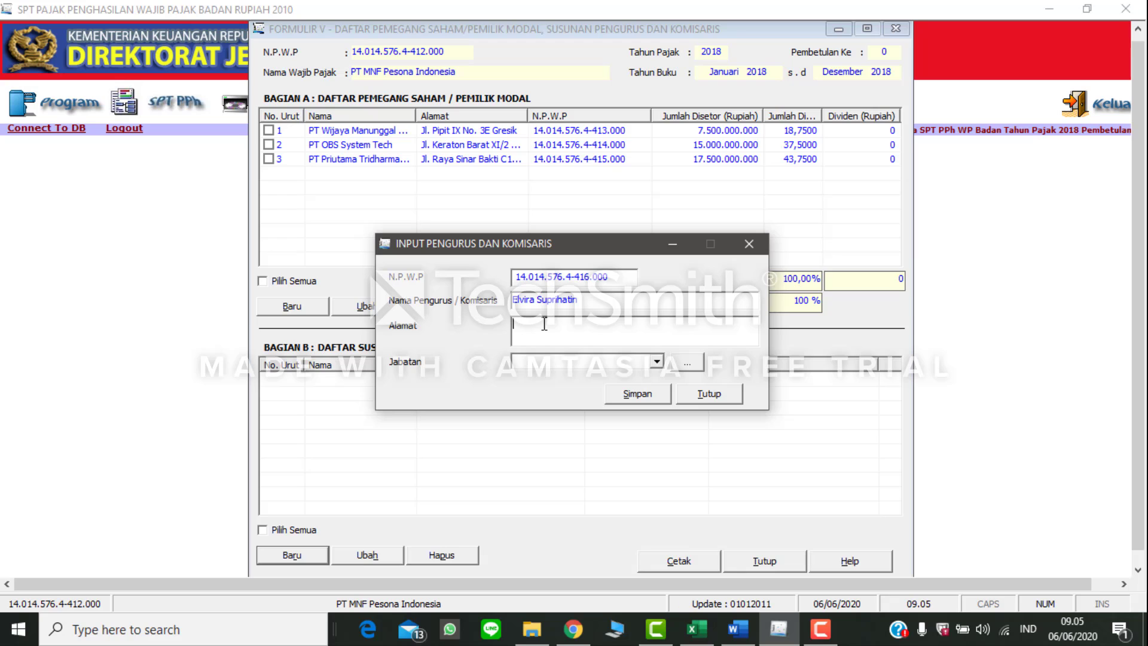
Step: Set the first official's Jabatan to Komisaris, save the record and start another one
click(656, 361)
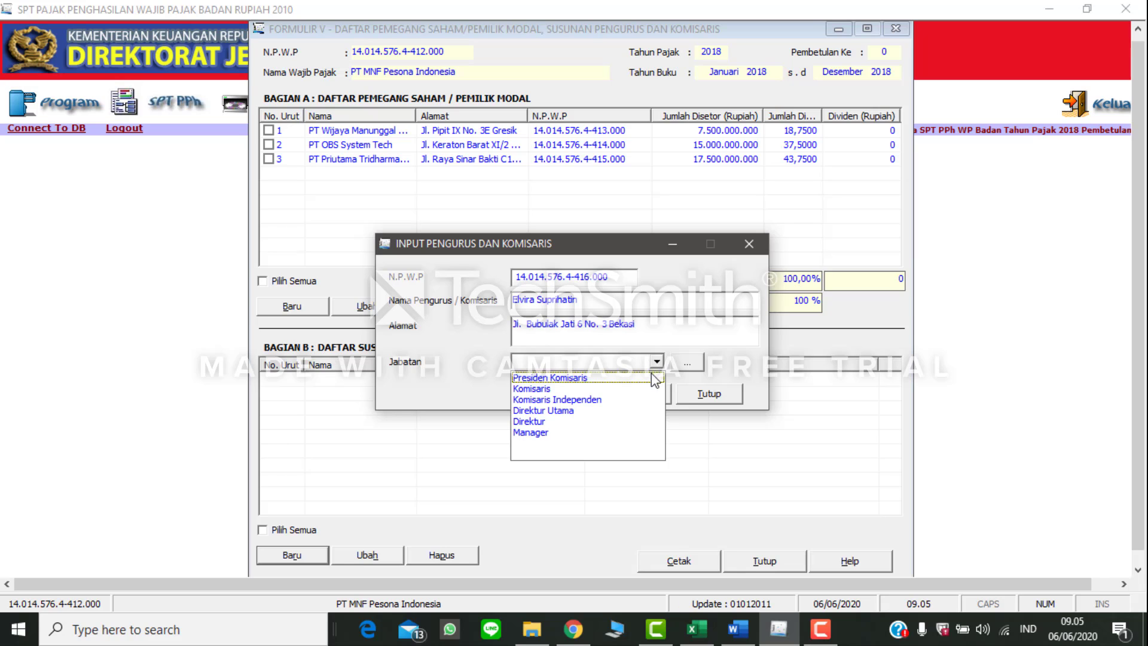
click(652, 388)
click(656, 397)
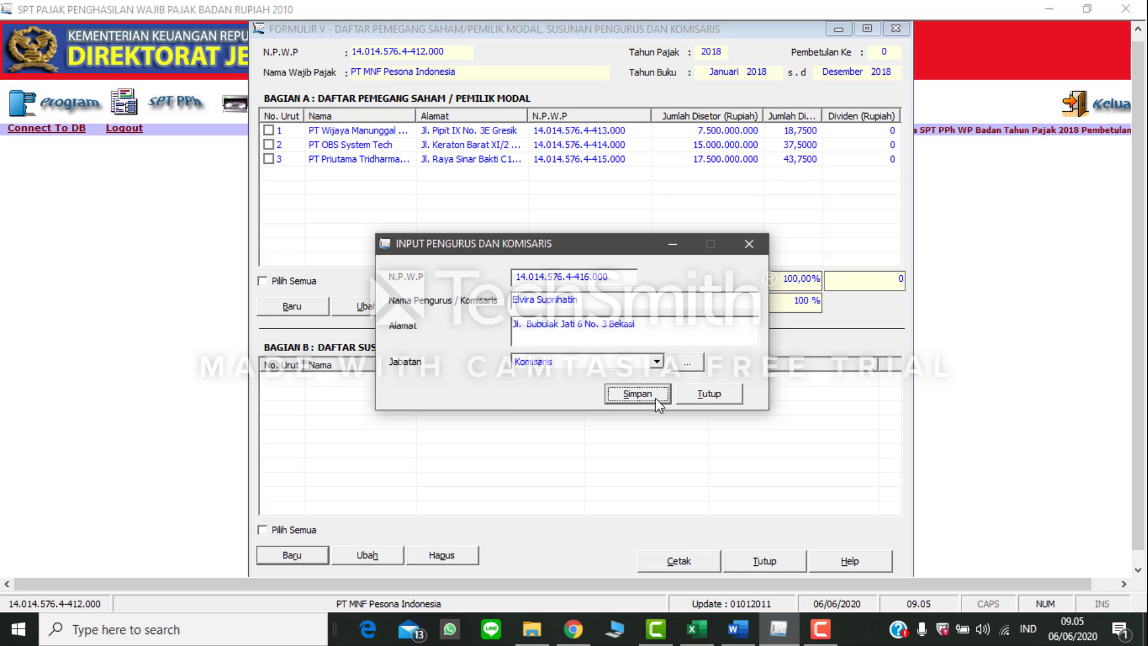
click(579, 368)
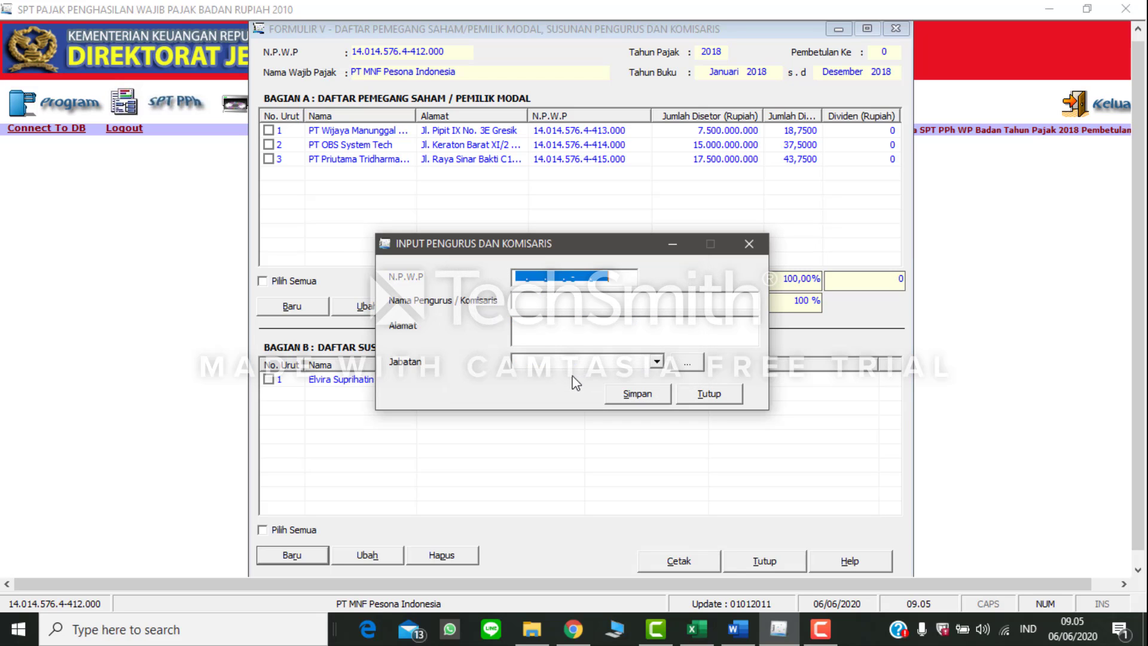
Step: Copy the NPWP of the second official, the Direktur Utama, from Word into the new eSPT Pengurus dan Komisaris record
click(751, 637)
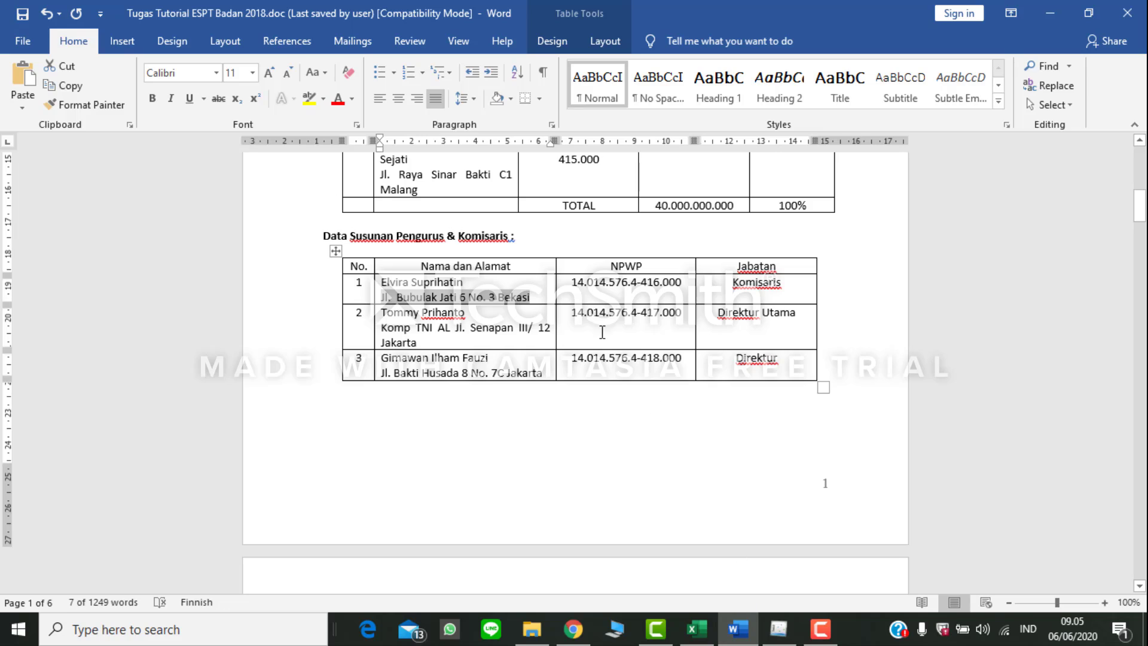
drag(571, 312, 681, 316)
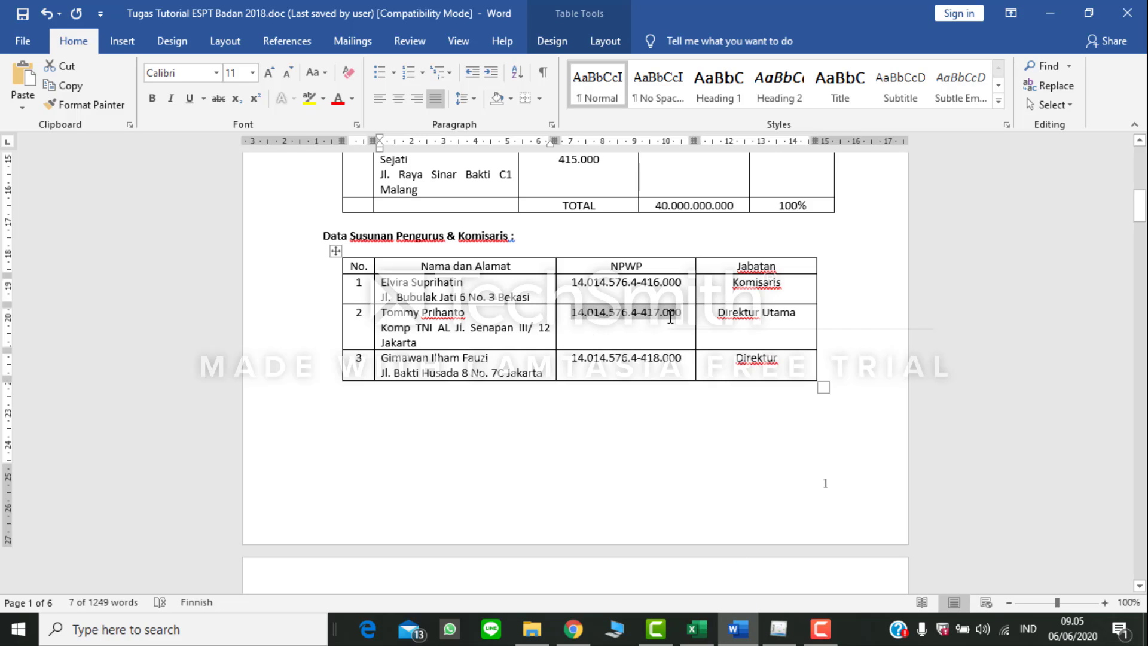
key(ctrl+c)
click(778, 629)
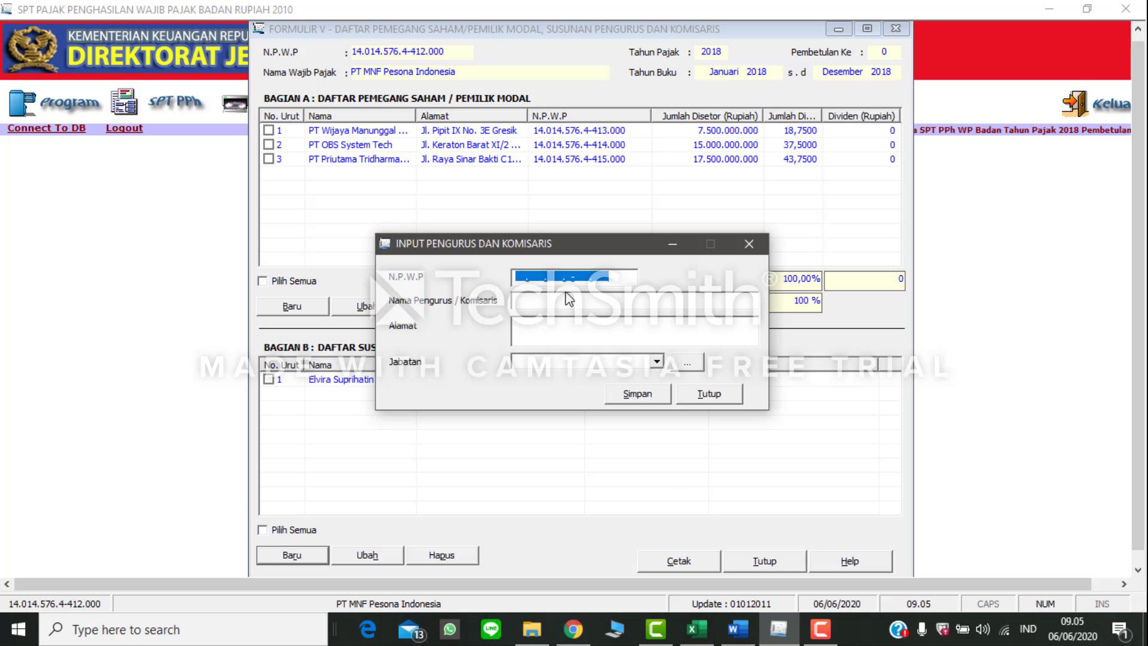
key(ctrl+v)
Step: Copy the second official's name from the Word table into eSPT's Nama Pengurus / Komisaris field
click(737, 628)
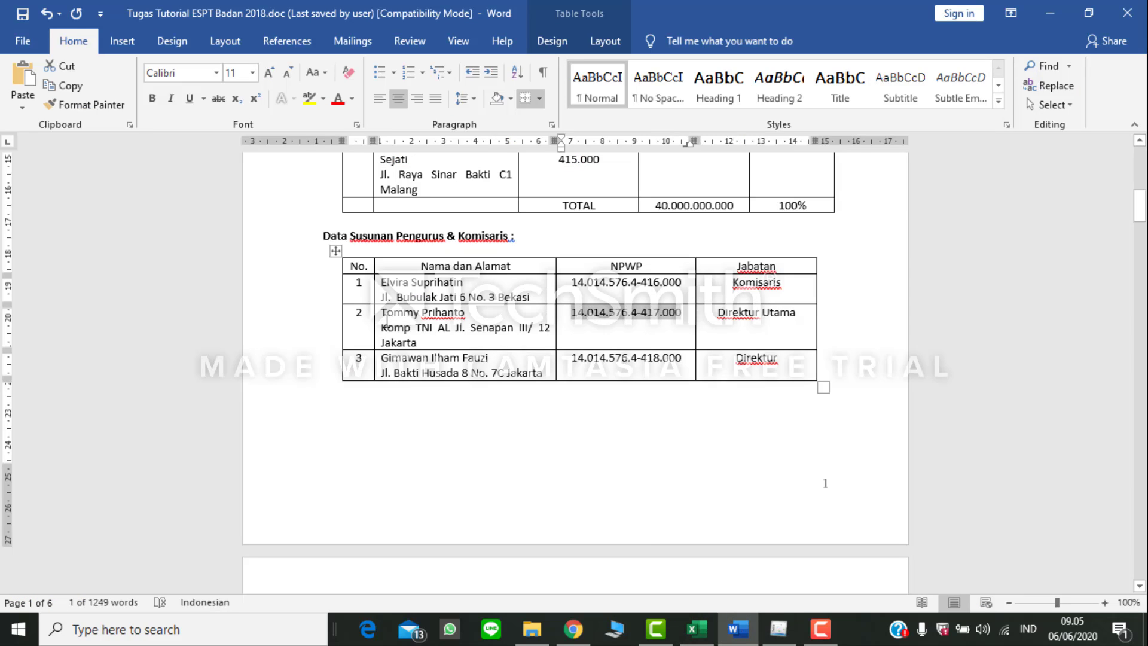
click(376, 316)
click(388, 312)
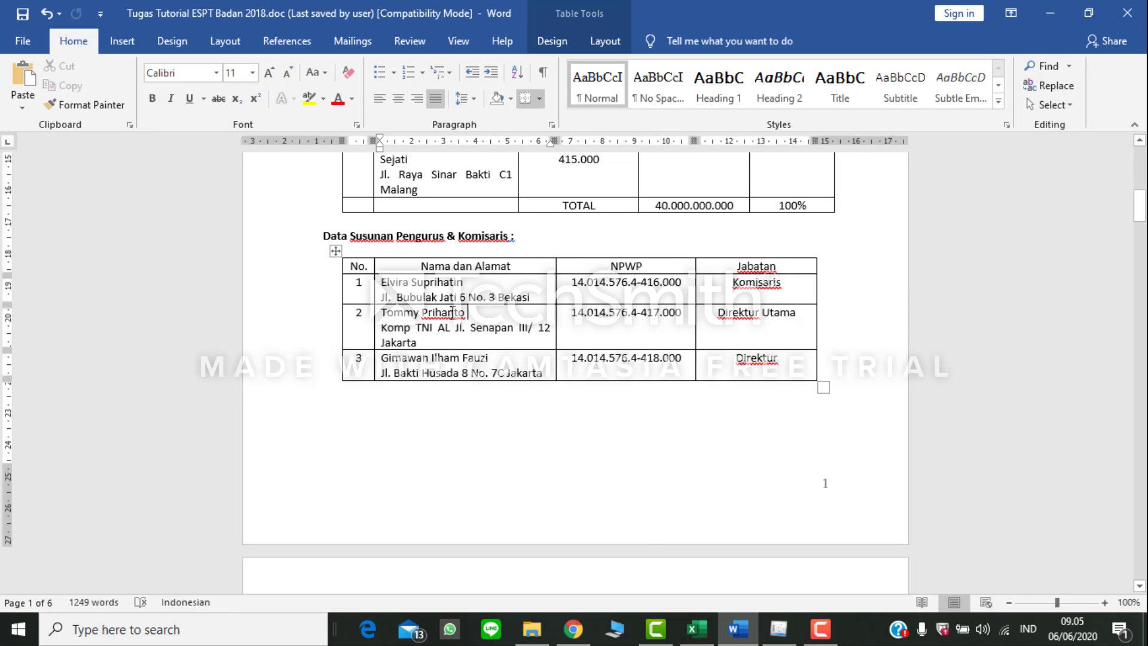
right_click(388, 312)
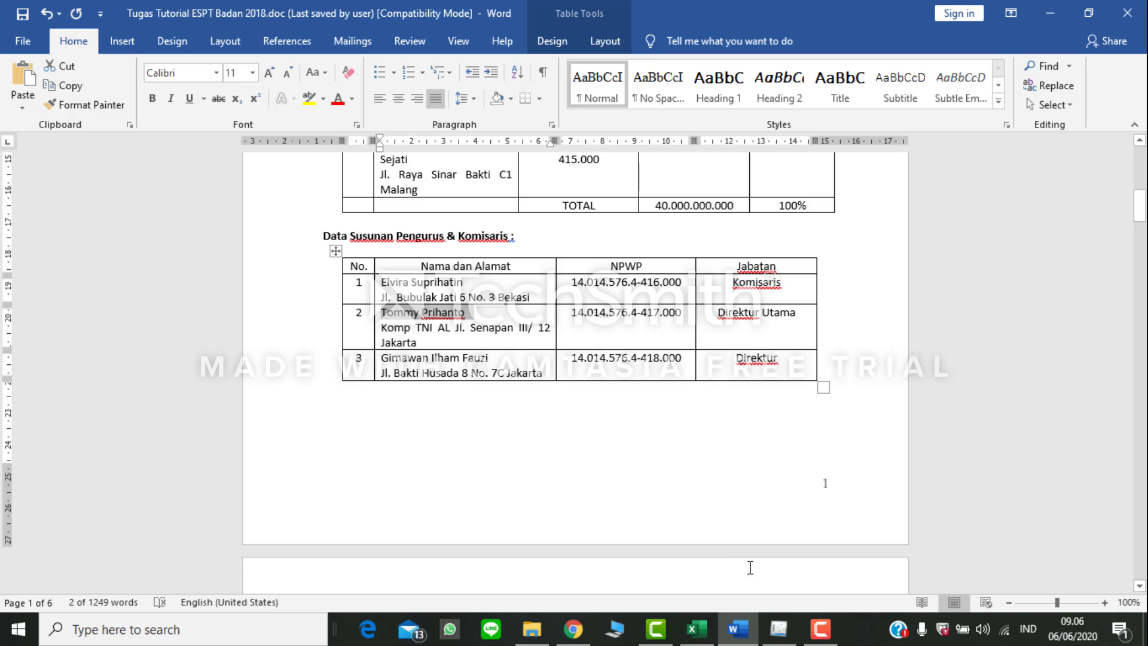
click(778, 629)
key(ctrl+v)
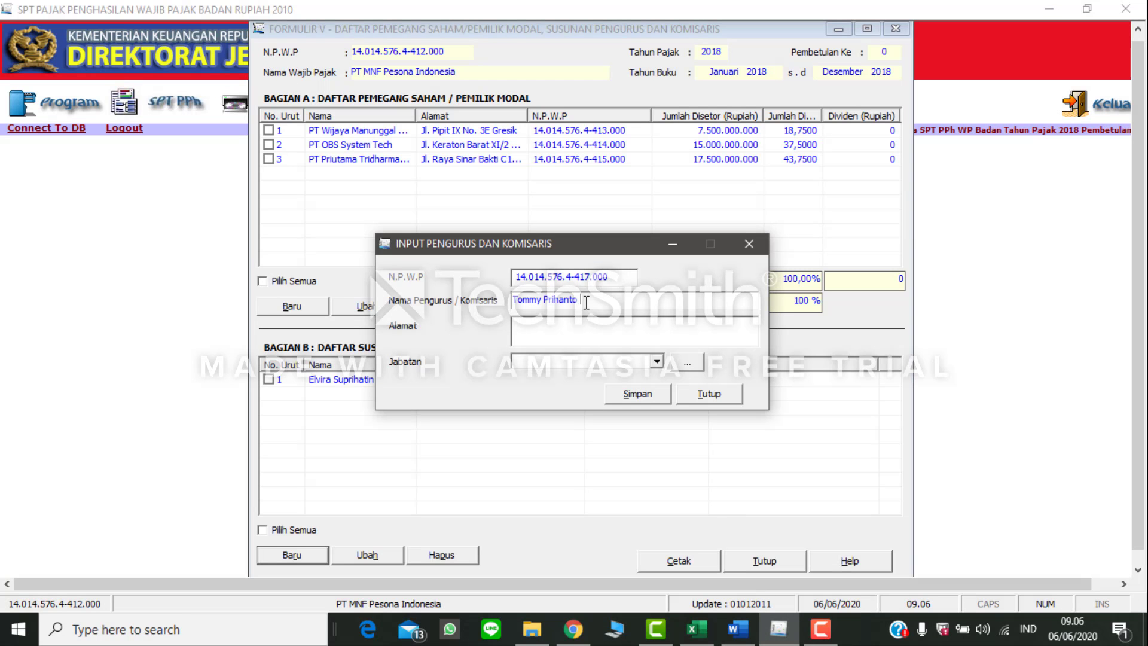
Step: Copy the second official's address from the Word table into eSPT's Alamat field
click(771, 634)
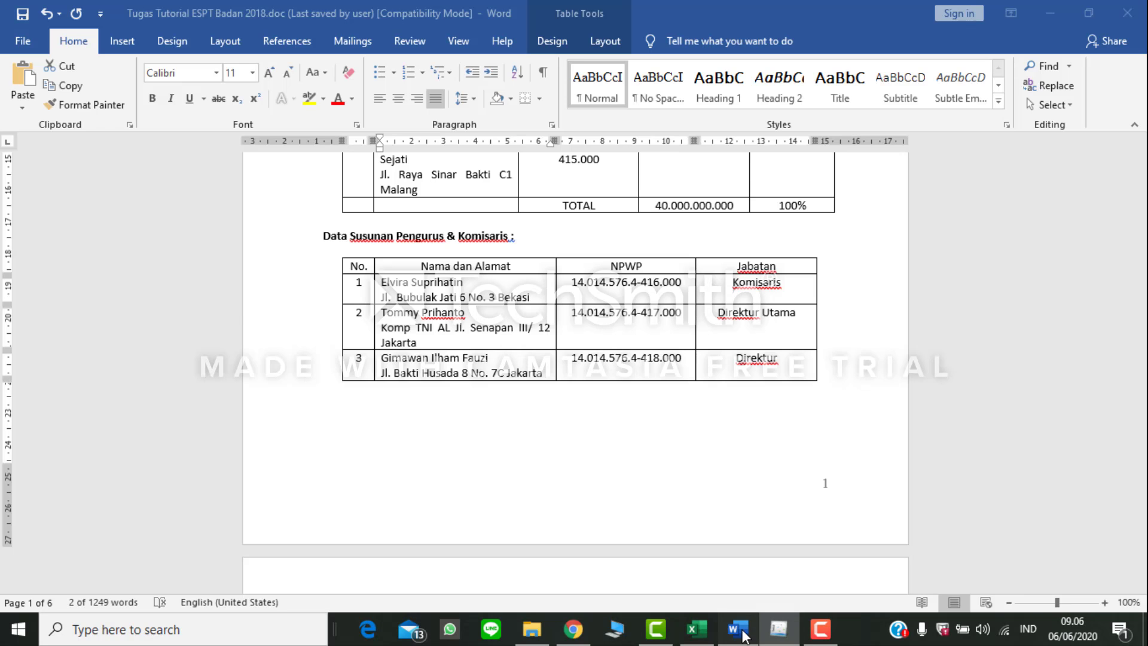
drag(451, 342, 382, 327)
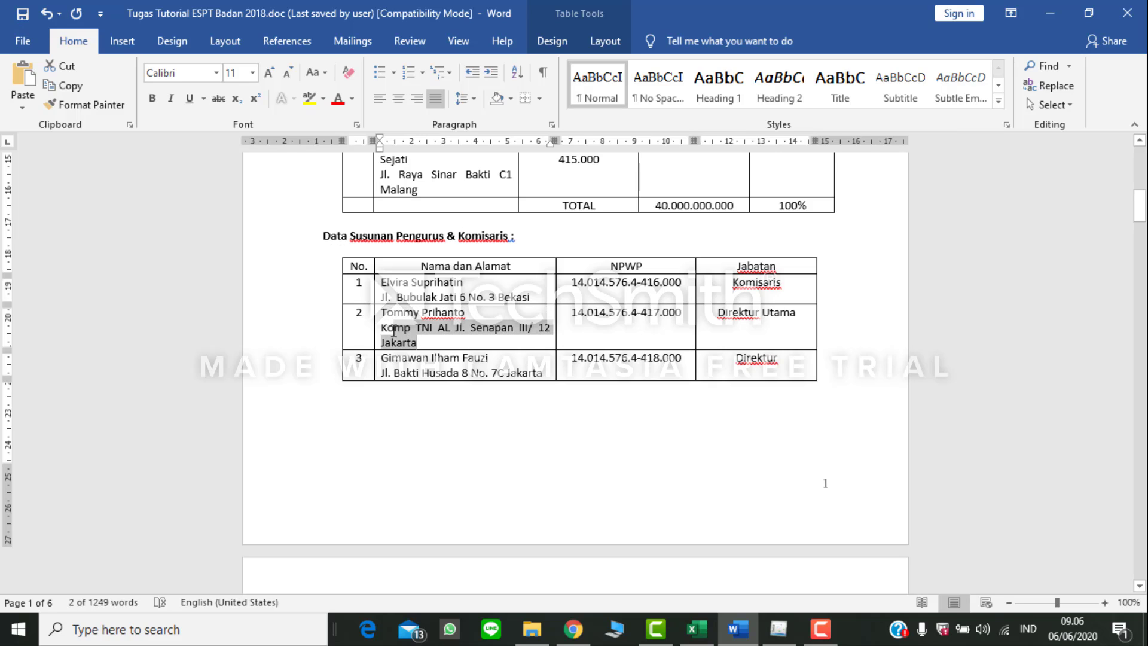
click(778, 629)
click(542, 331)
key(ctrl+v)
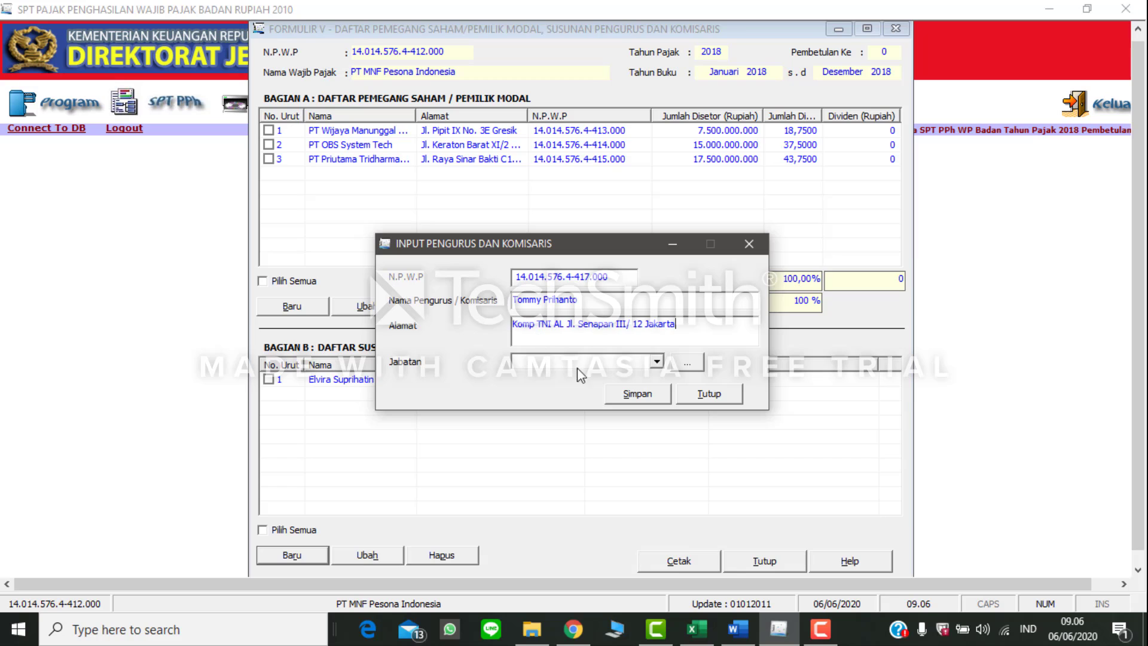
Step: Set the second official's Jabatan to Direktur Utama, checking it against Word, then save the record and start another one
click(657, 362)
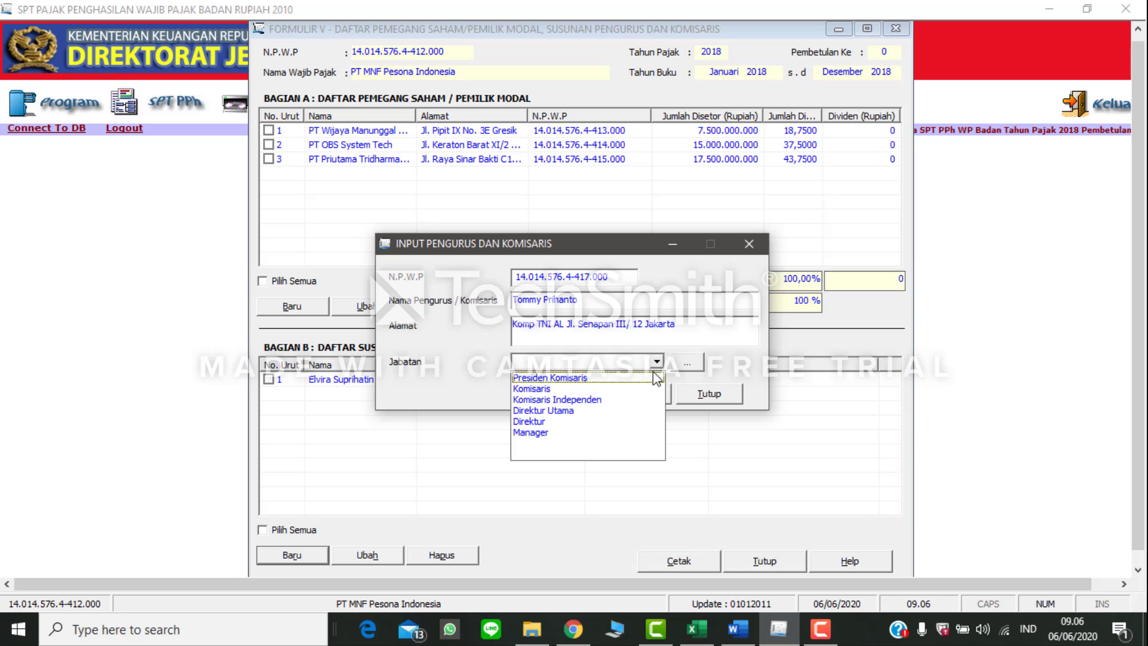
click(632, 411)
click(738, 629)
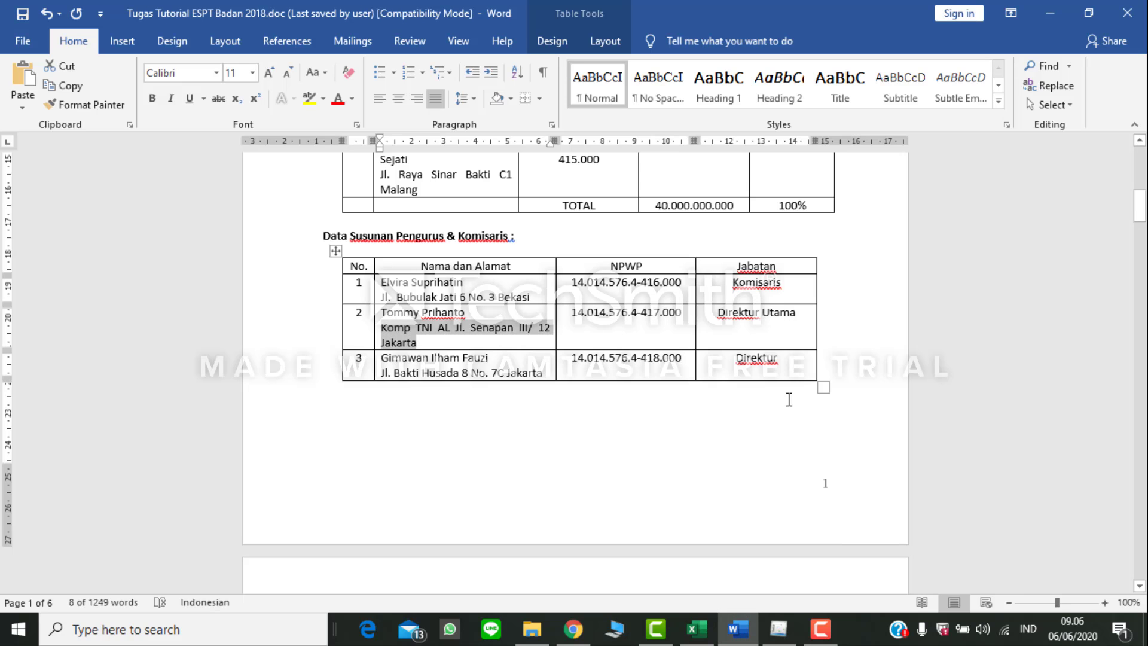
click(778, 628)
click(665, 395)
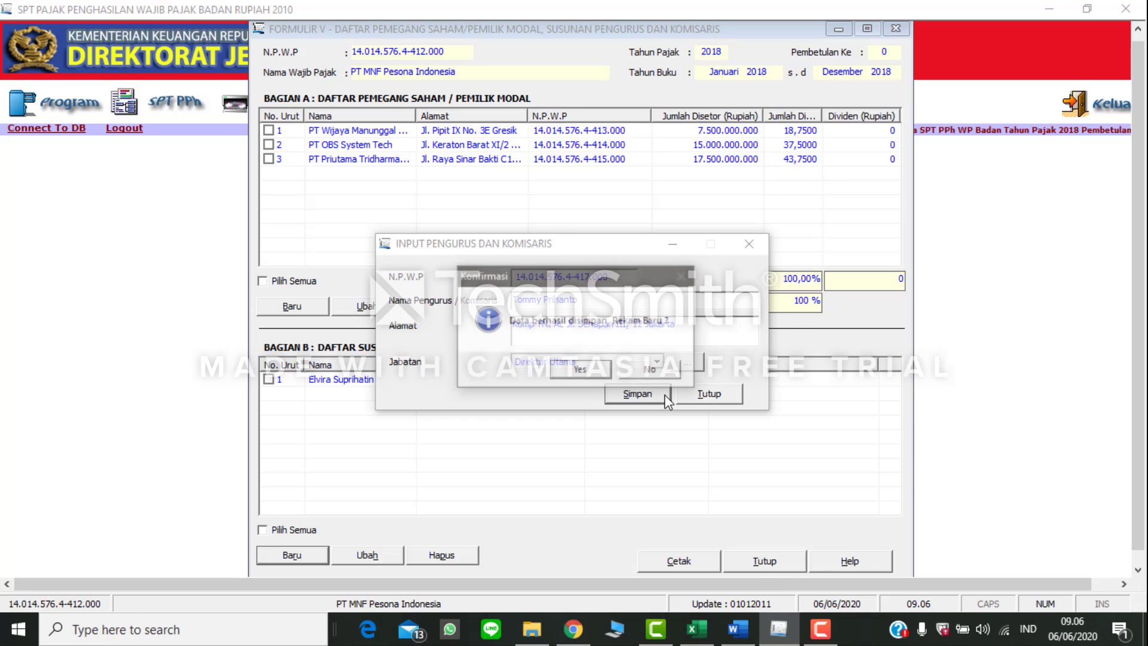
click(579, 369)
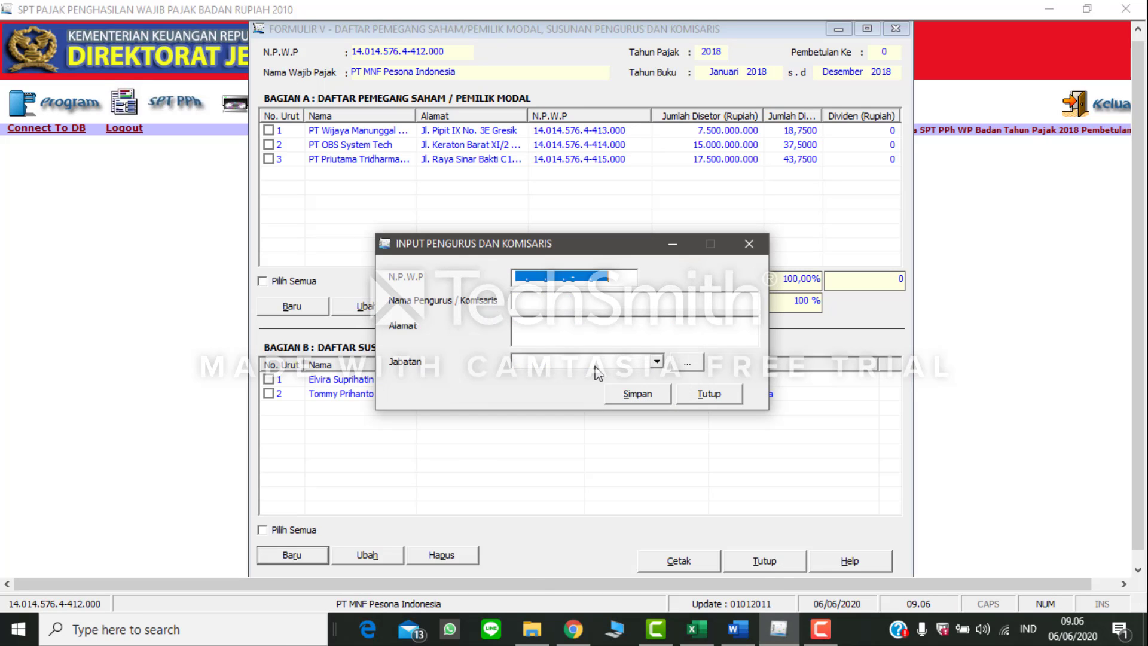
Step: Copy the third official's NPWP from the Word table into the new eSPT Pengurus dan Komisaris record
click(738, 629)
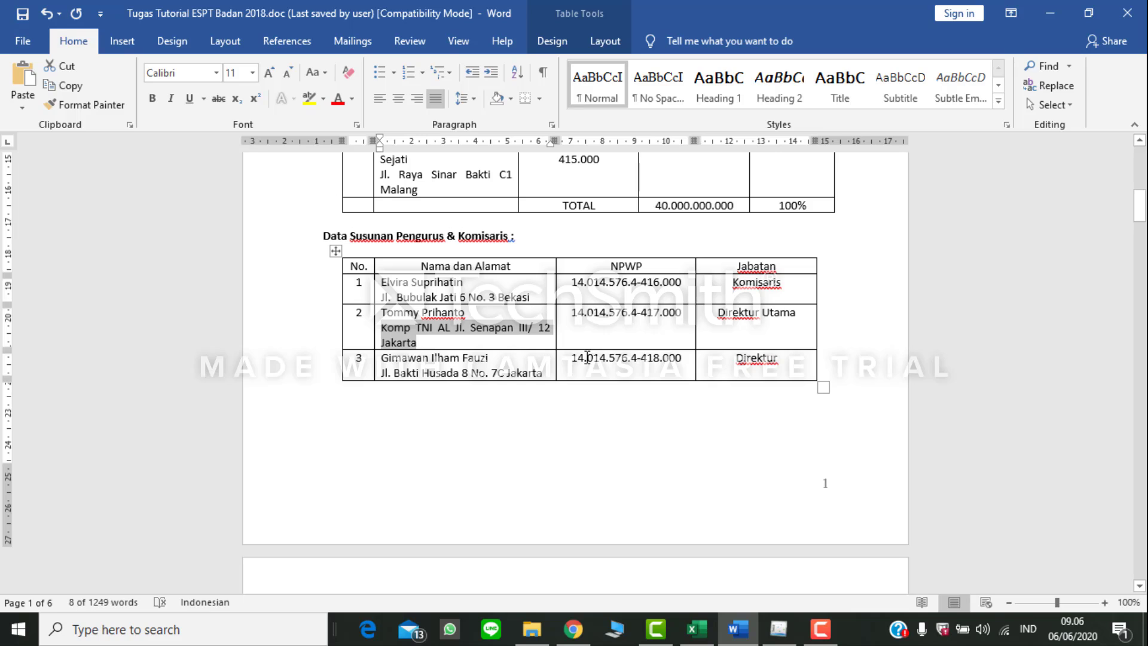
drag(568, 358, 681, 359)
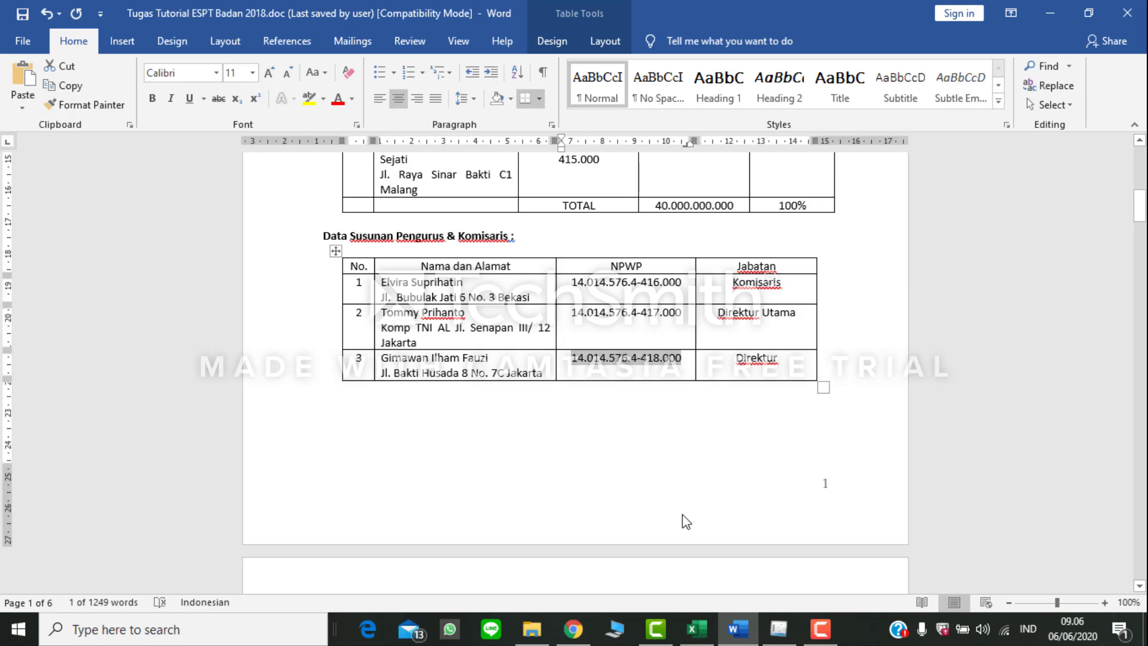
key(ctrl+c)
click(778, 628)
key(ctrl+v)
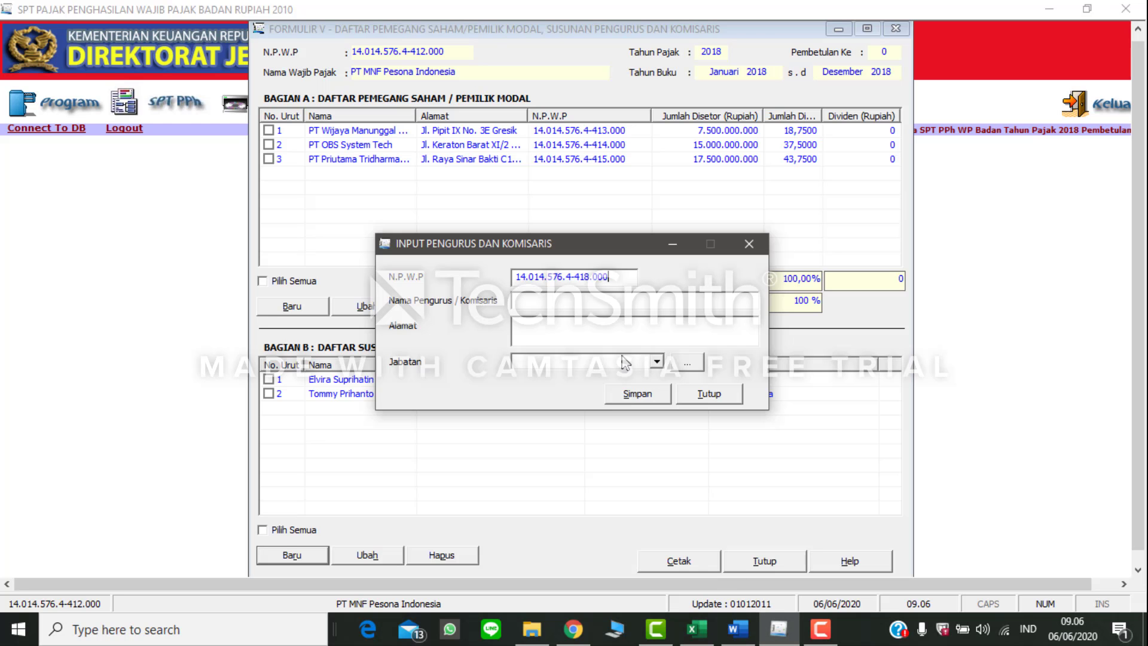
Step: Copy the third official's name from the Word table into eSPT's Nama Pengurus / Komisaris field
click(737, 629)
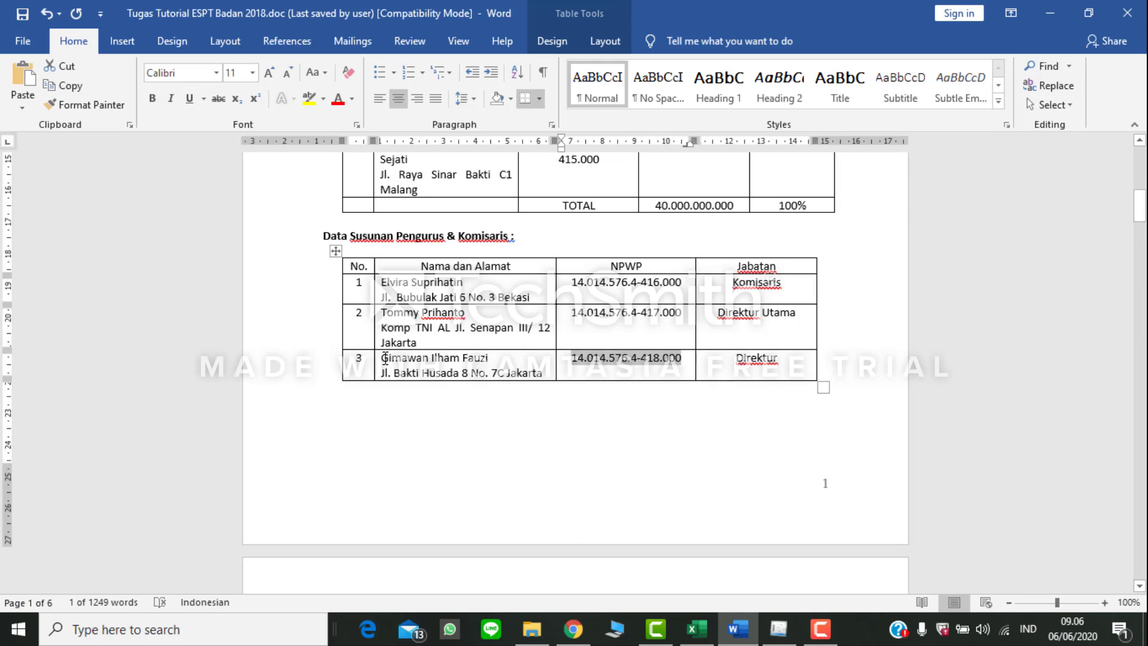
drag(383, 359, 491, 358)
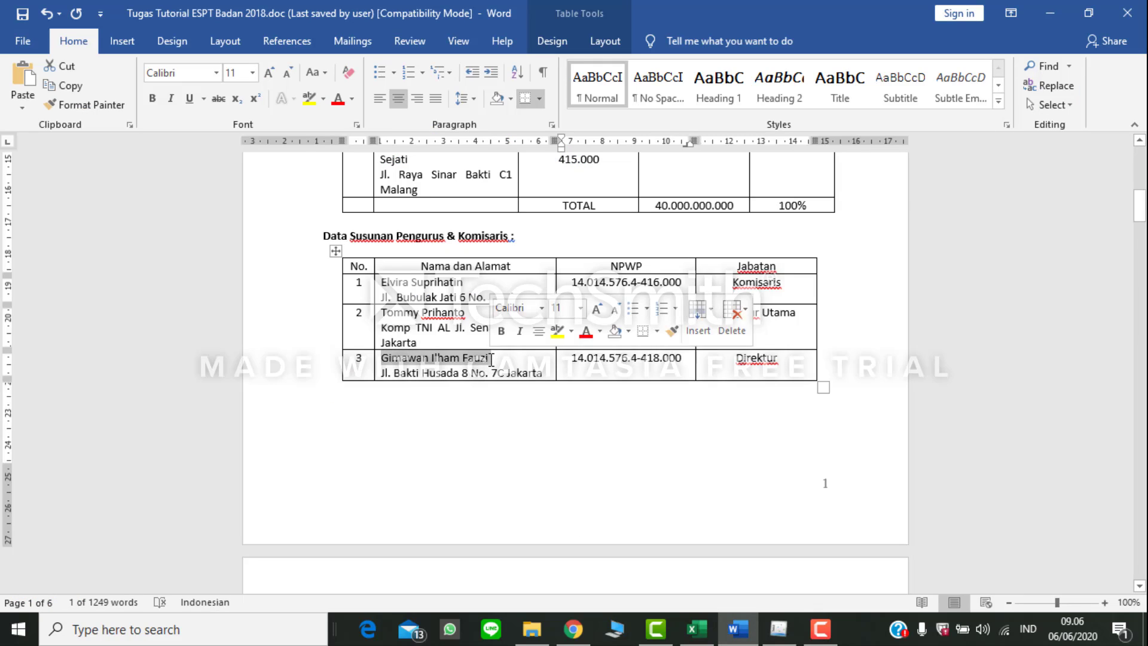
key(ctrl+c)
click(778, 629)
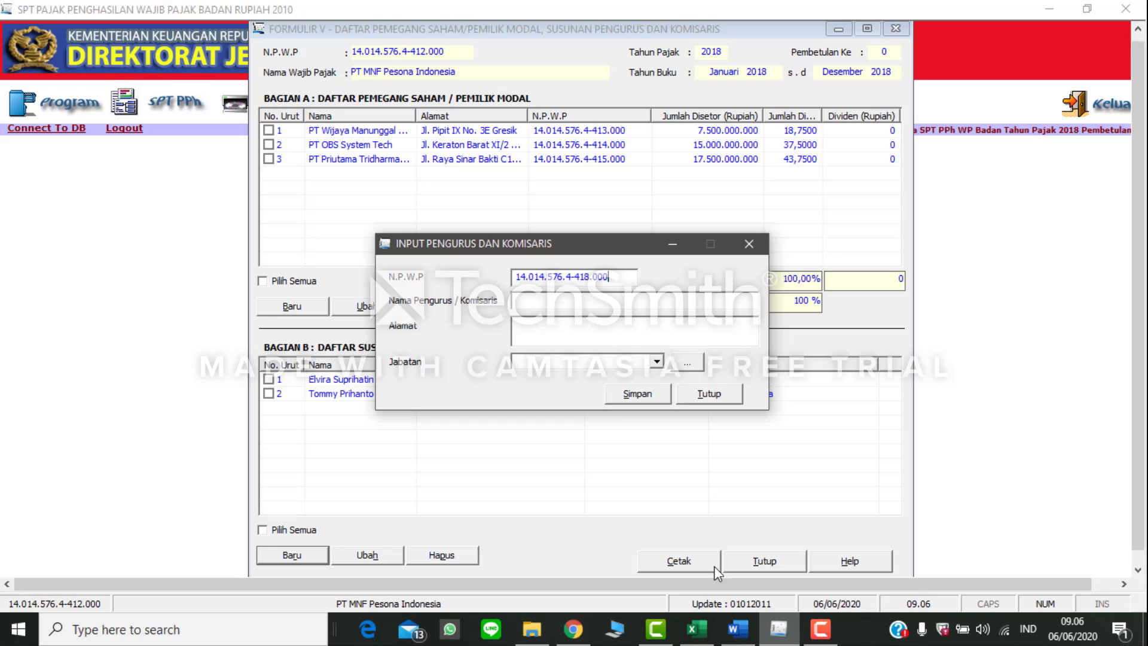
key(ctrl+v)
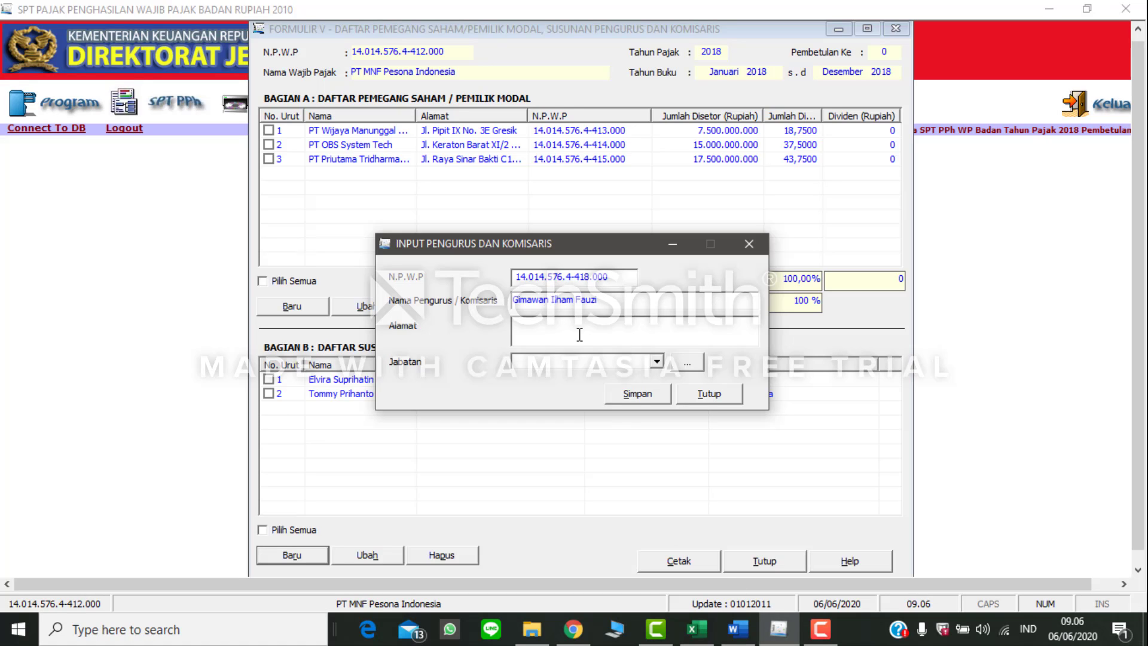
Step: Copy the third official's address from the Word table into eSPT's Alamat field
click(739, 634)
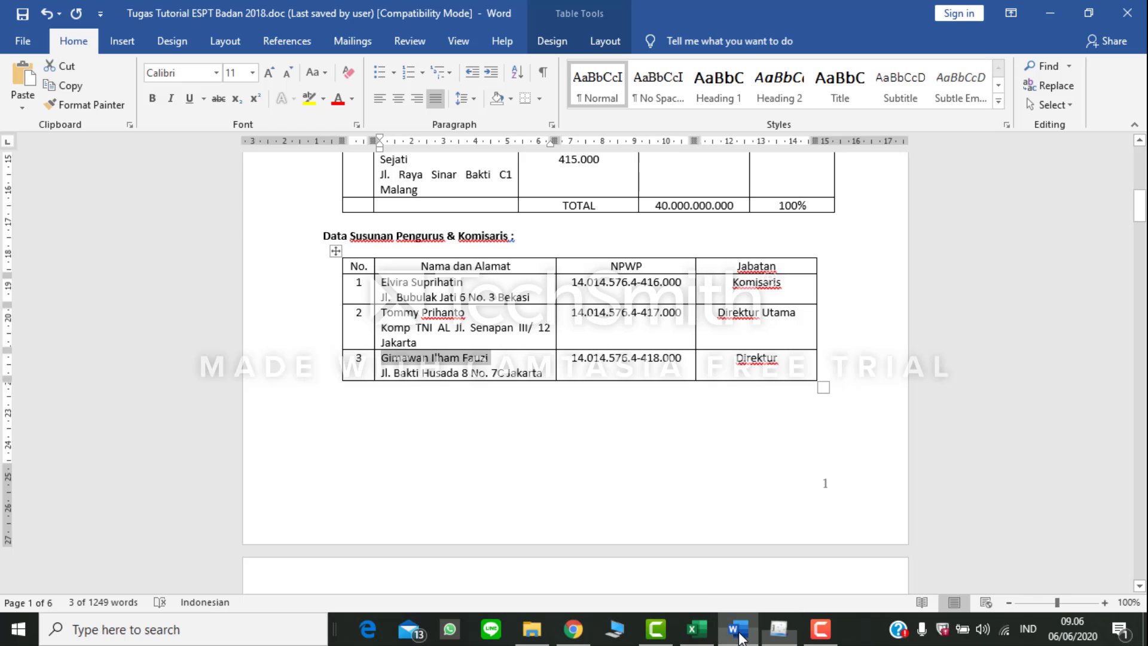
drag(542, 372, 383, 372)
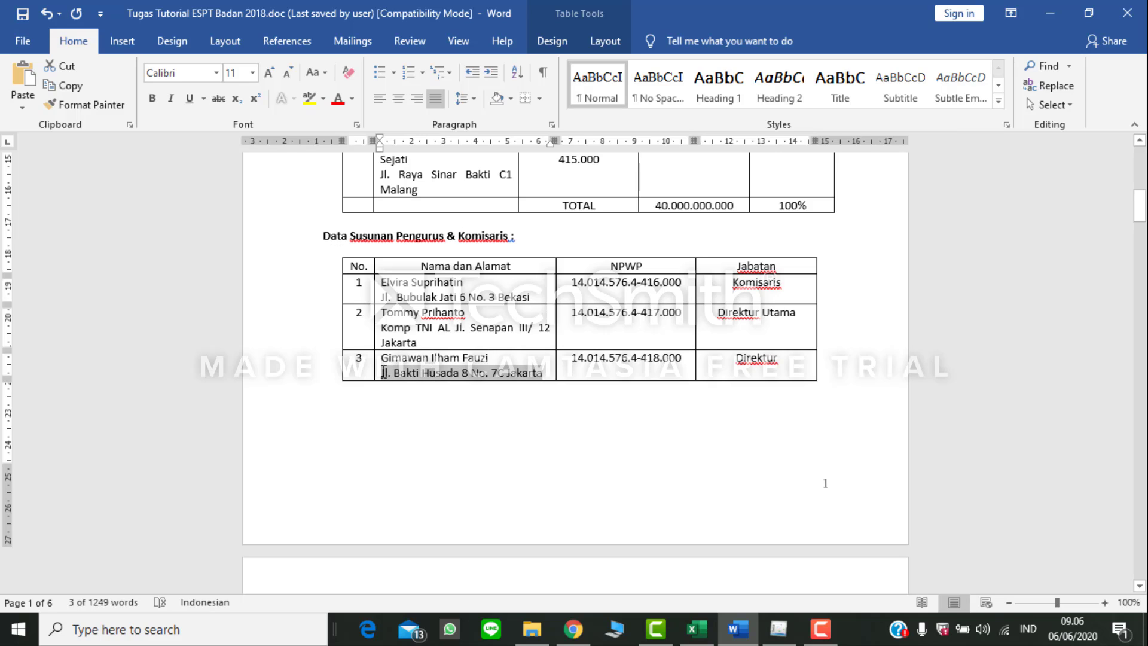
click(778, 629)
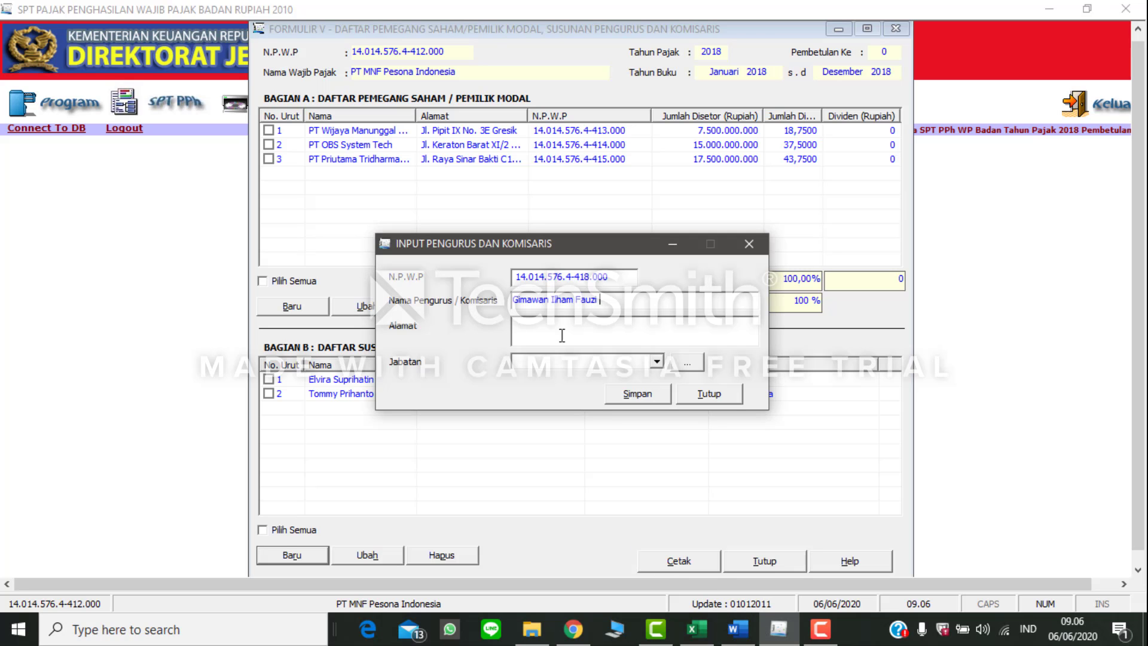
click(557, 337)
key(ctrl+v)
Step: Set the third official's Jabatan to Direktur as listed in Word, save the record without adding another, and close the entry dialog
click(739, 629)
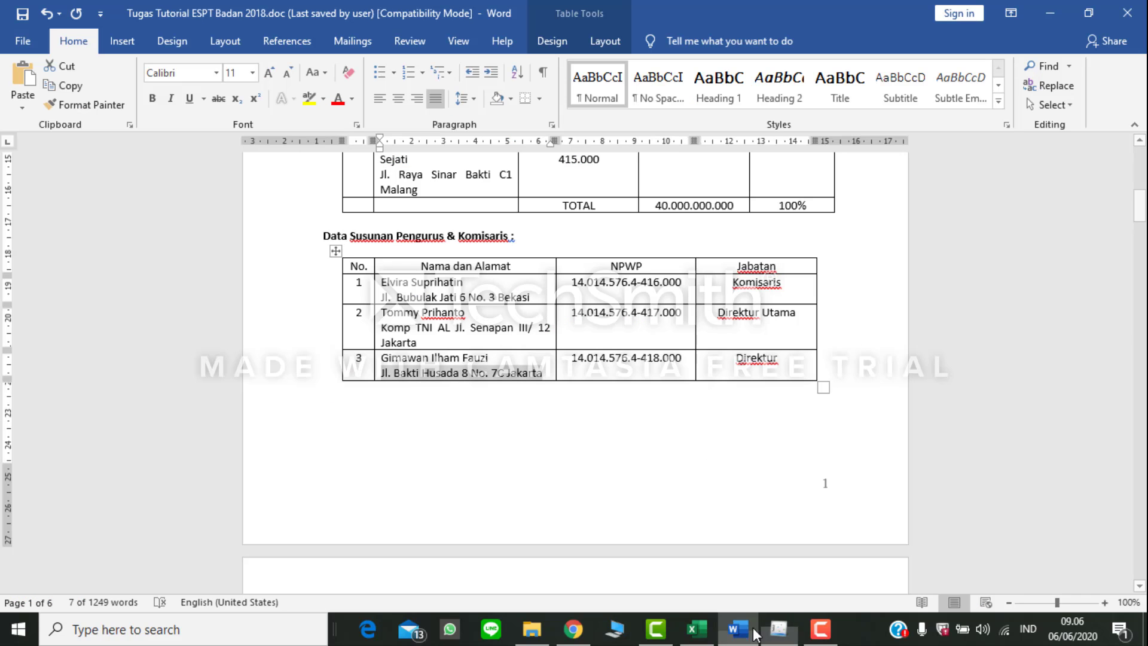
key(alt+Tab)
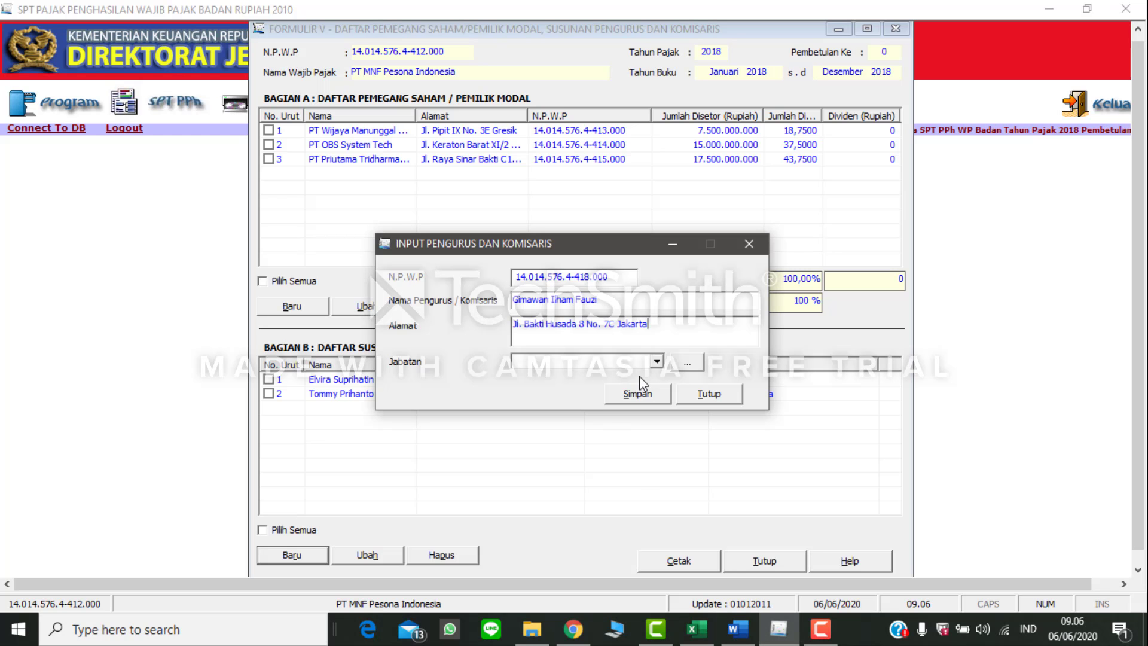
click(657, 361)
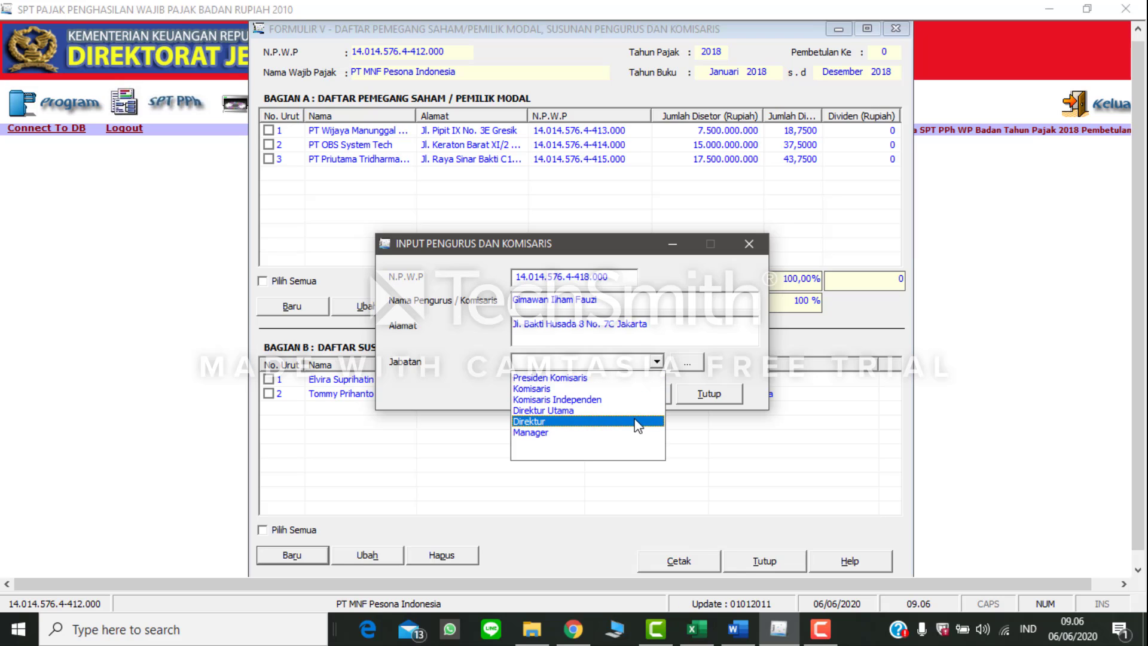
click(635, 421)
click(637, 395)
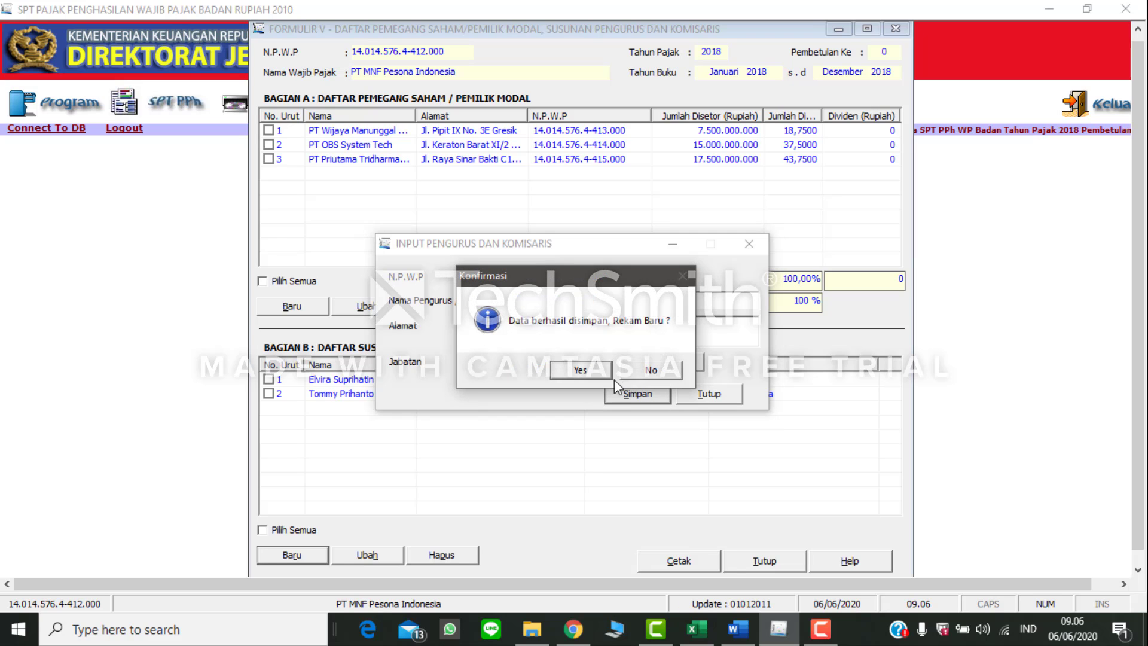
click(650, 370)
click(709, 393)
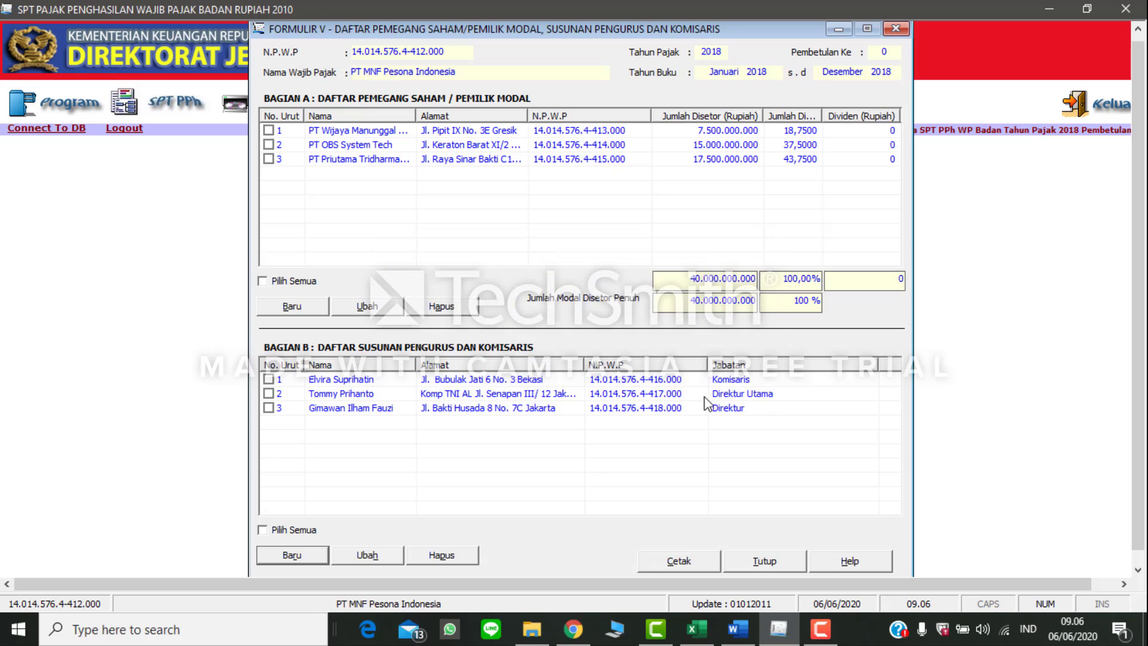
Step: Close Formulir V and open Formulir 1771-VI, the list of capital participation and loans with affiliated companies
click(765, 561)
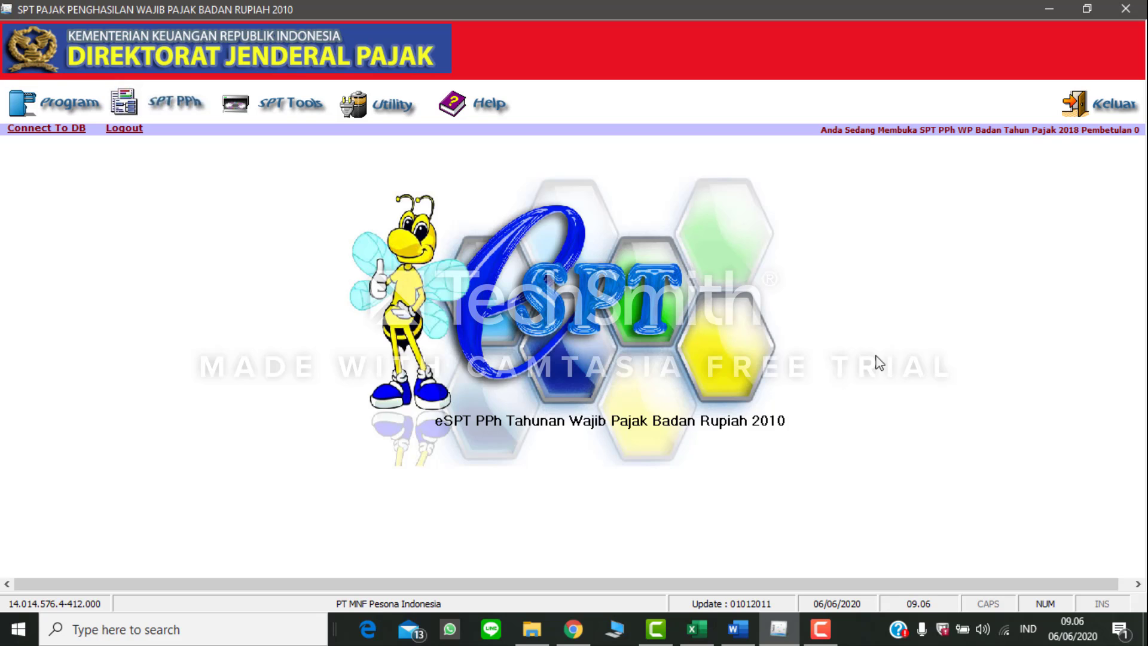
click(165, 104)
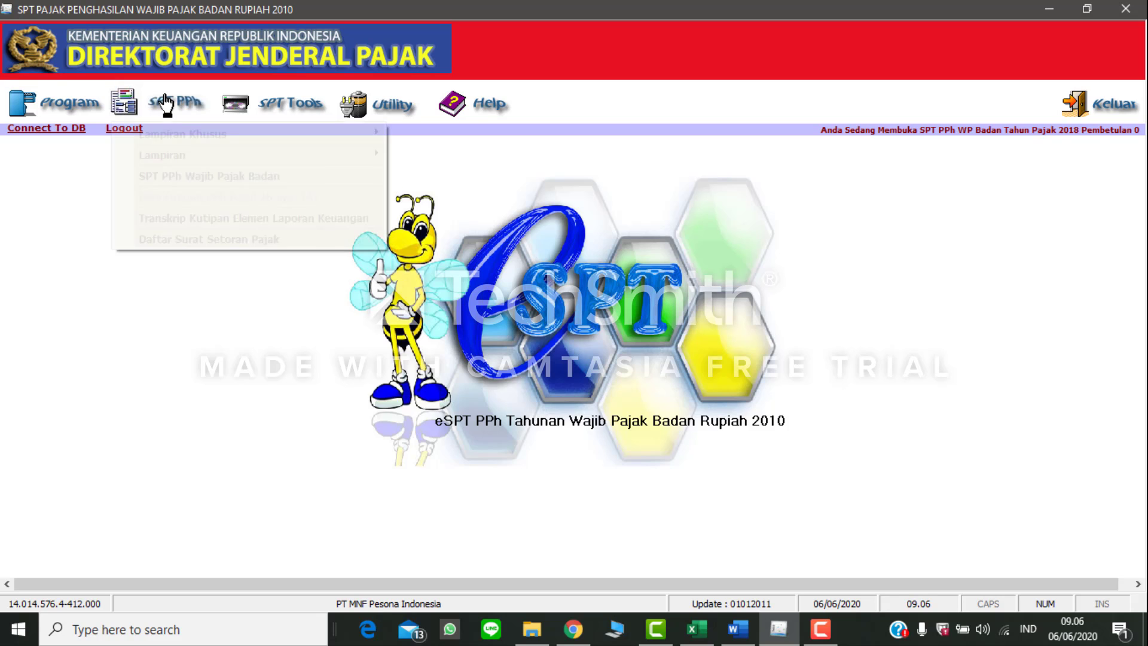
mouse_move(373, 159)
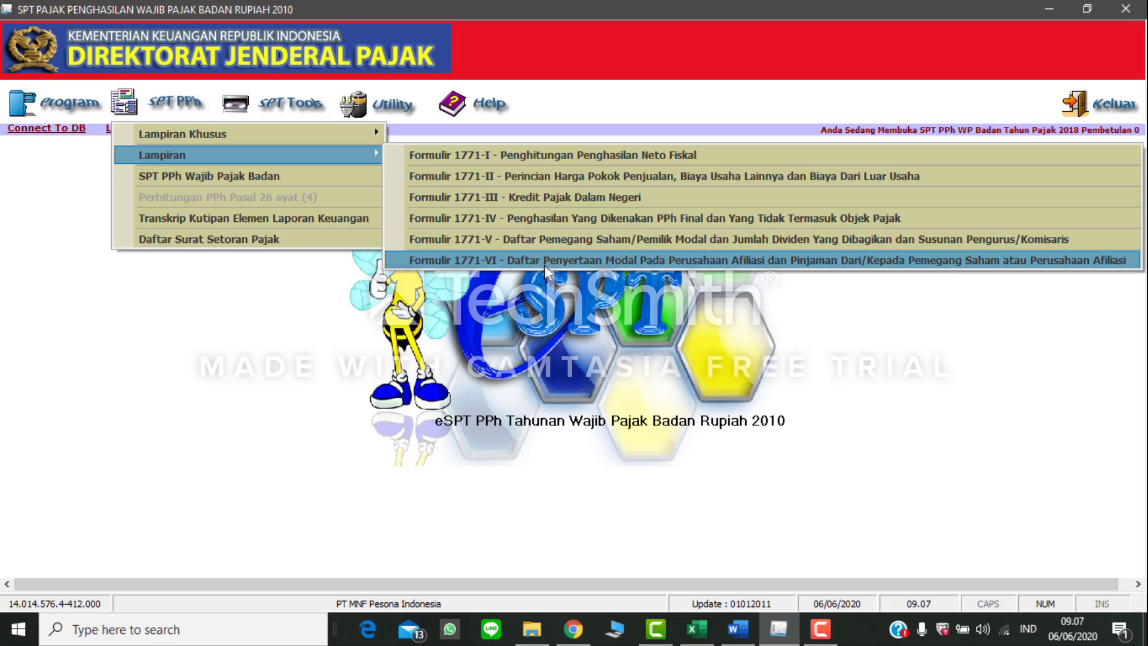
click(718, 261)
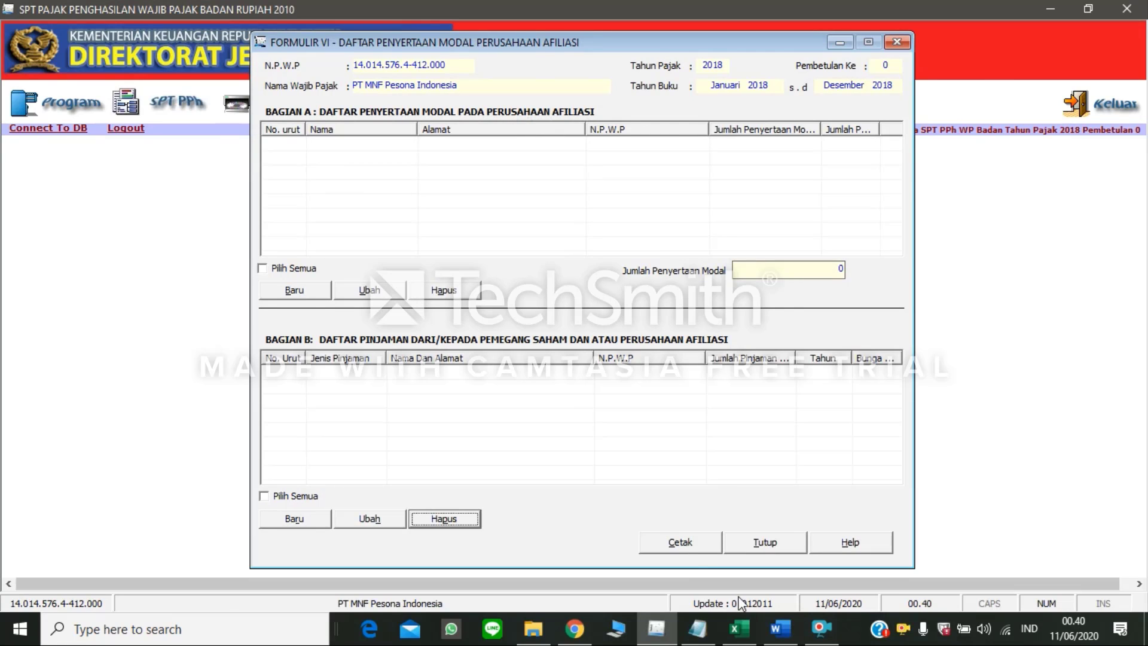
Step: Find the paragraph in the Word document about the dividend and capital participation in XBC Intl. Corp
click(780, 629)
click(766, 369)
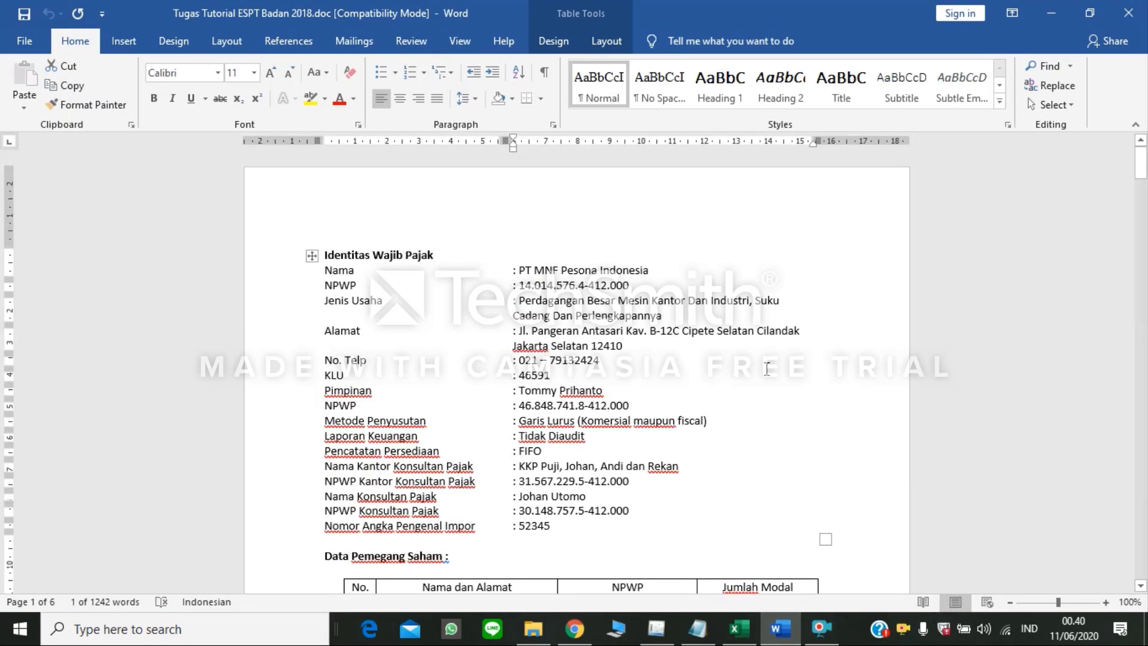
scroll(765, 374, down, 10)
scroll(764, 375, down, 20)
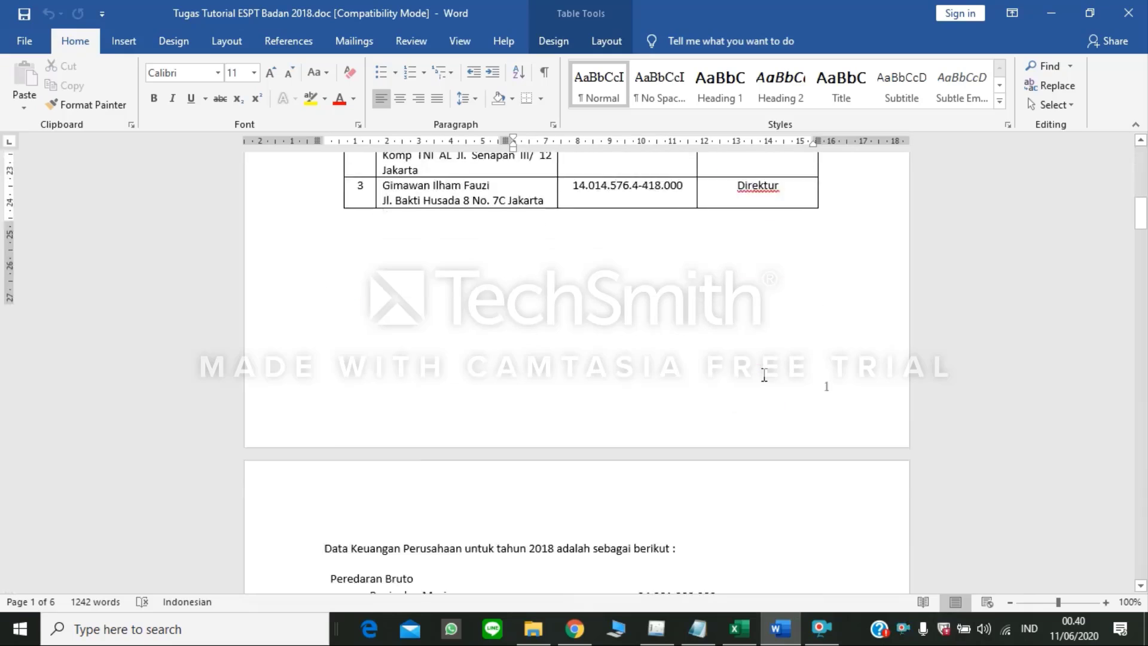
scroll(763, 374, down, 10)
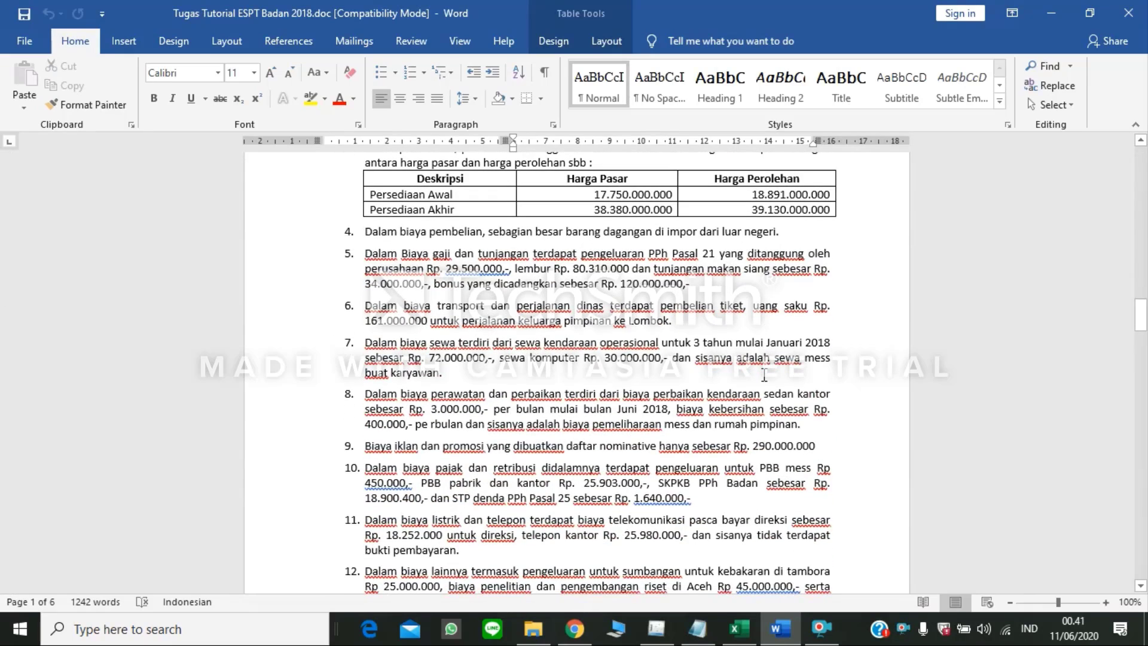
scroll(764, 374, down, 8)
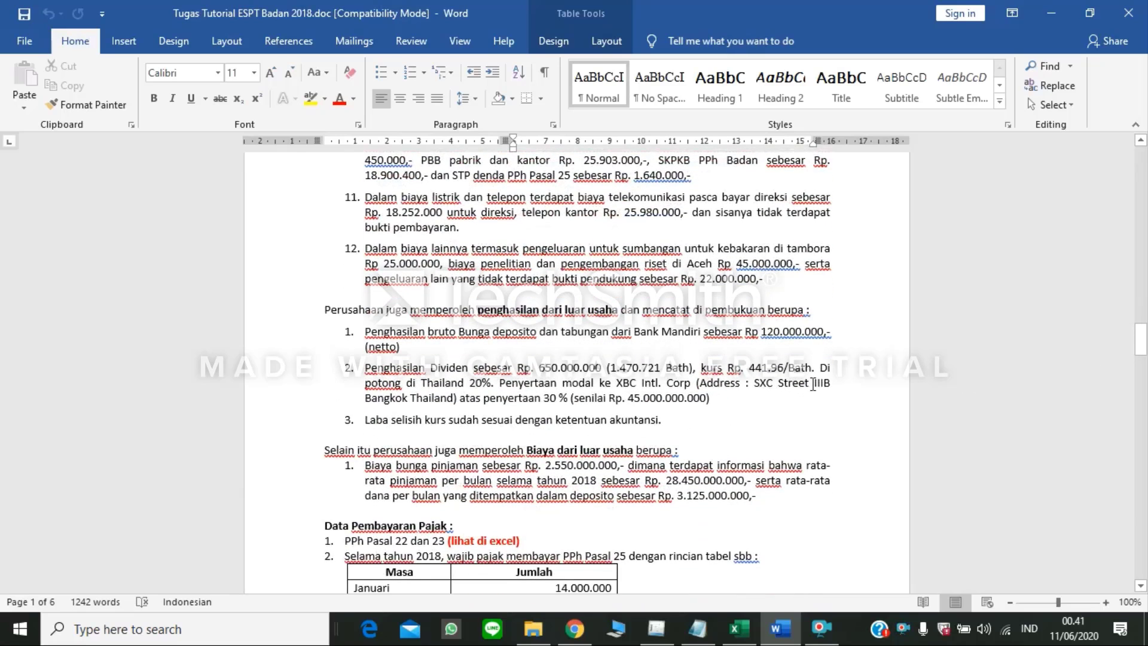
click(421, 382)
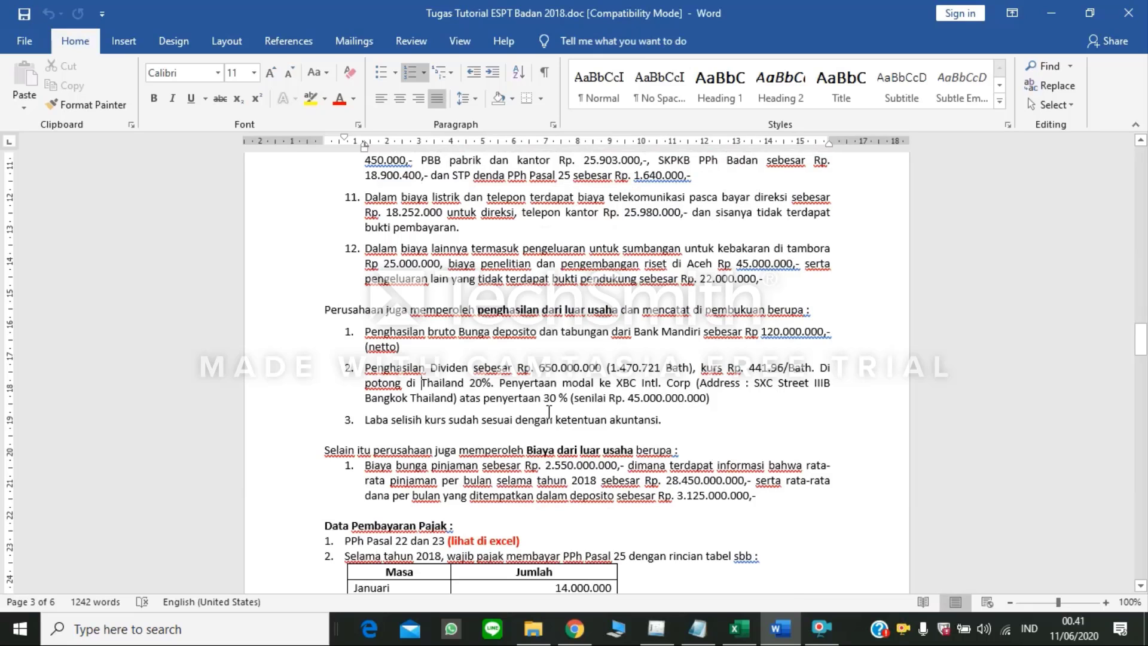
Step: In eSPT, start a new affiliate capital participation entry in Bagian A with the company's domicile set to Luar Negeri
click(657, 627)
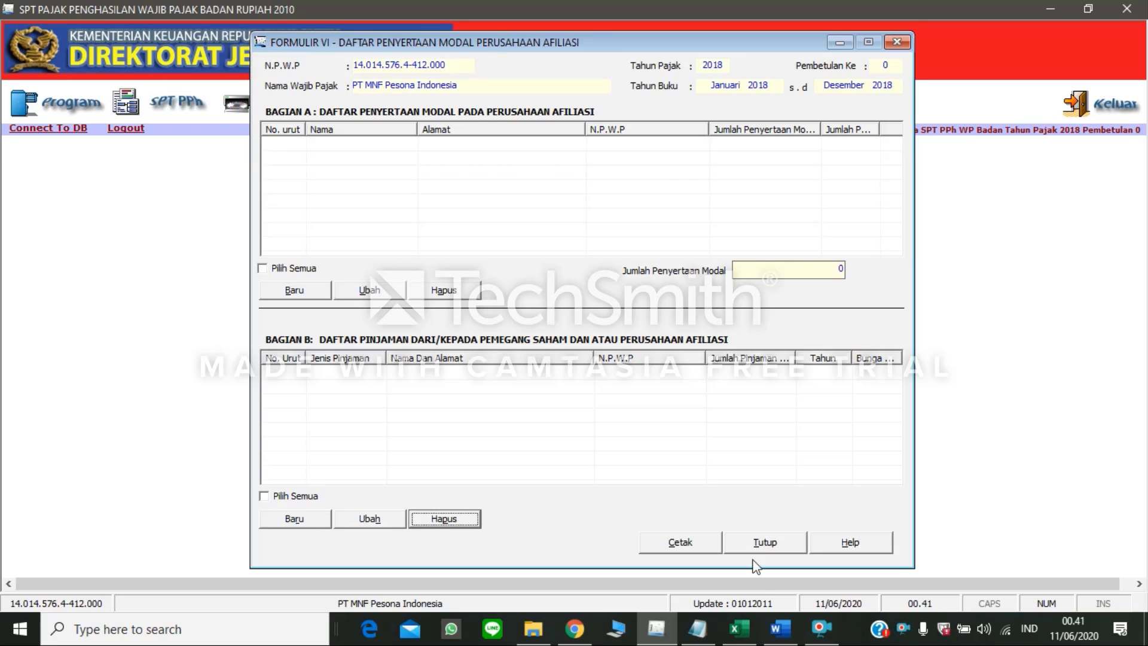
click(778, 629)
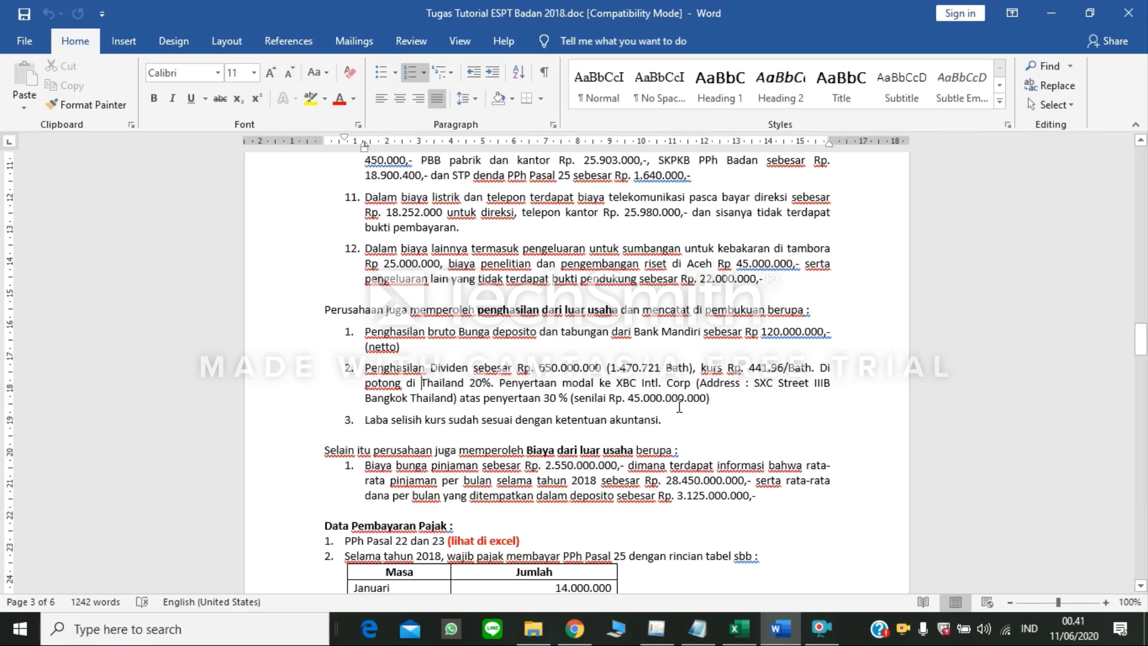
click(656, 628)
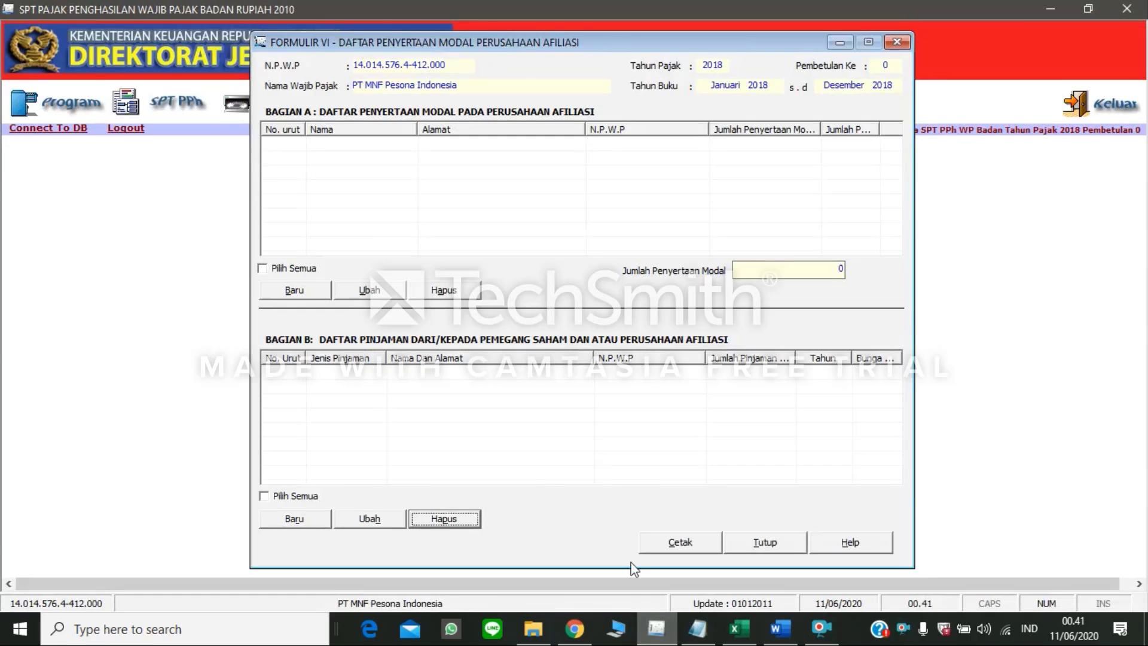
click(313, 291)
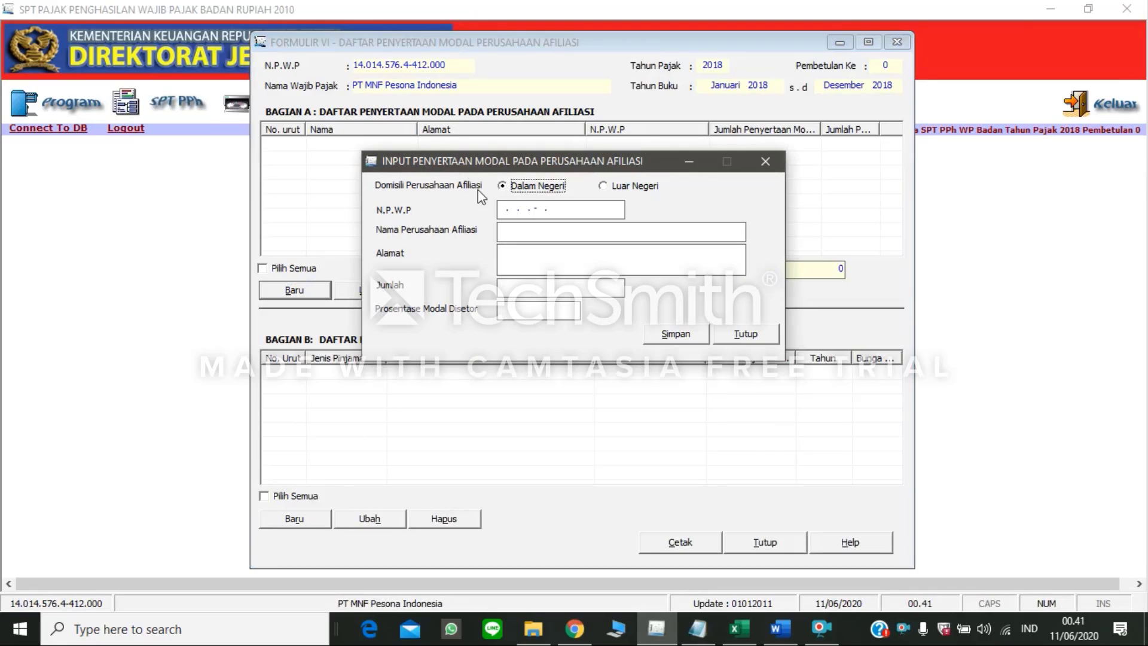
click(628, 188)
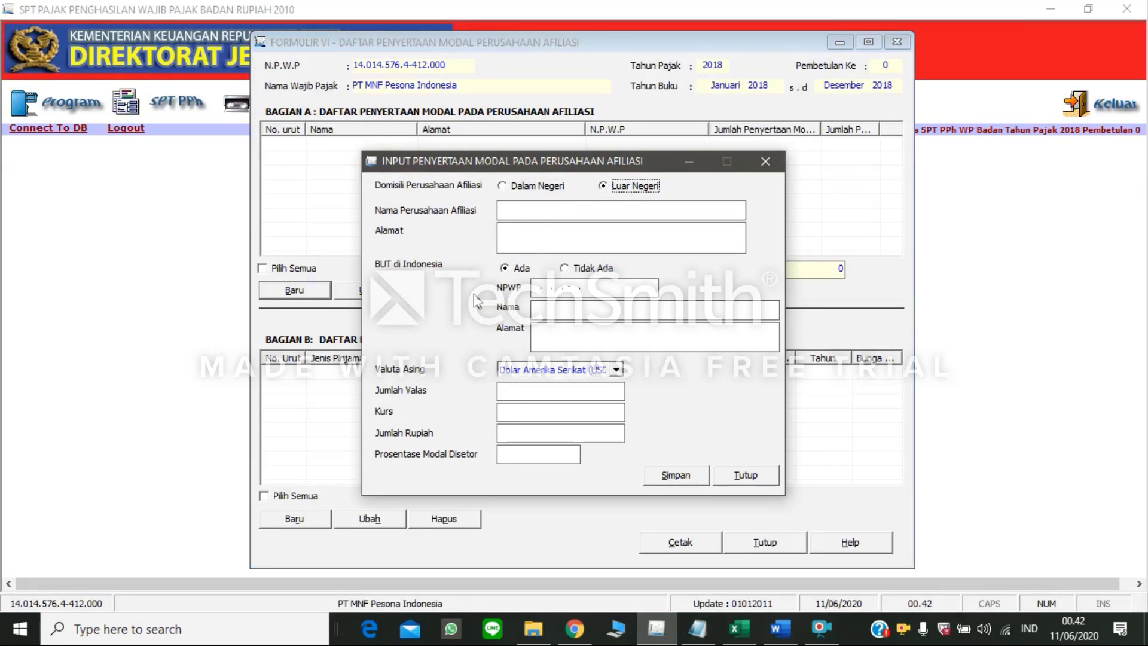
Step: Copy the affiliate name XBC Intl. Corp from the Word document into eSPT's Nama Perusahaan Afiliasi field
click(525, 210)
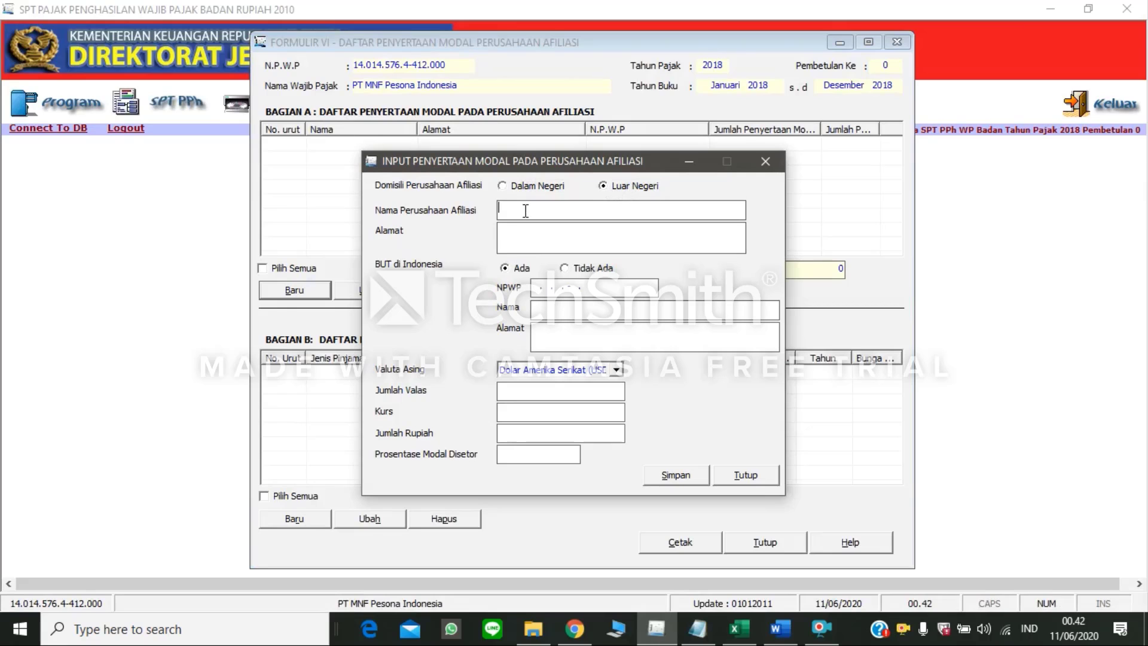
click(775, 629)
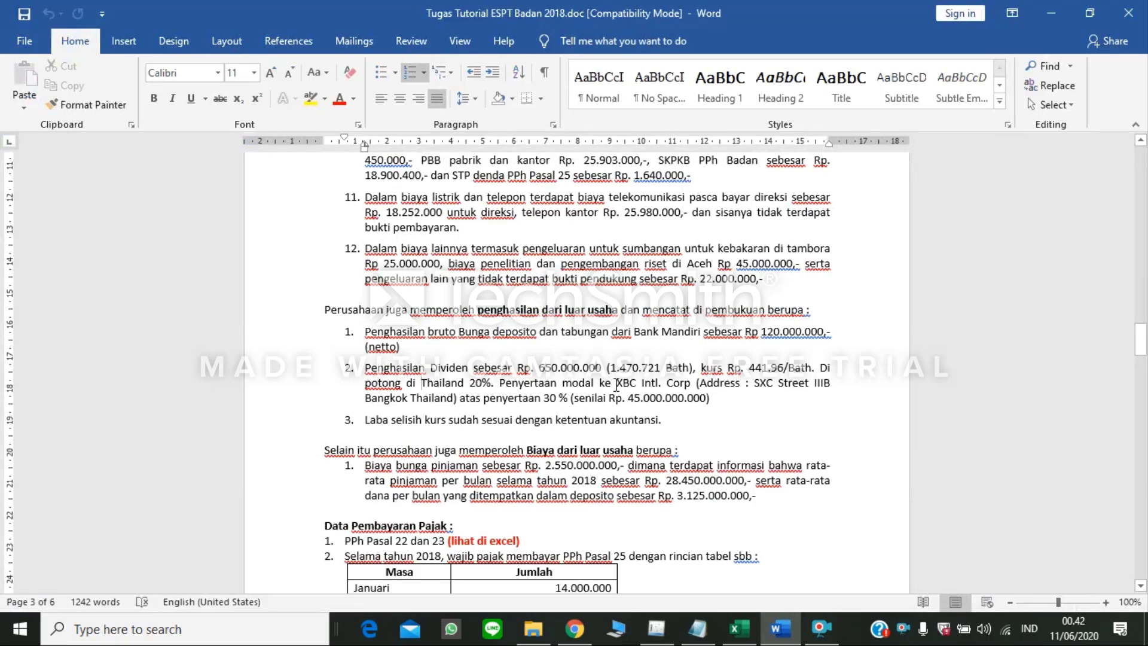
drag(616, 384, 696, 381)
key(ctrl+c)
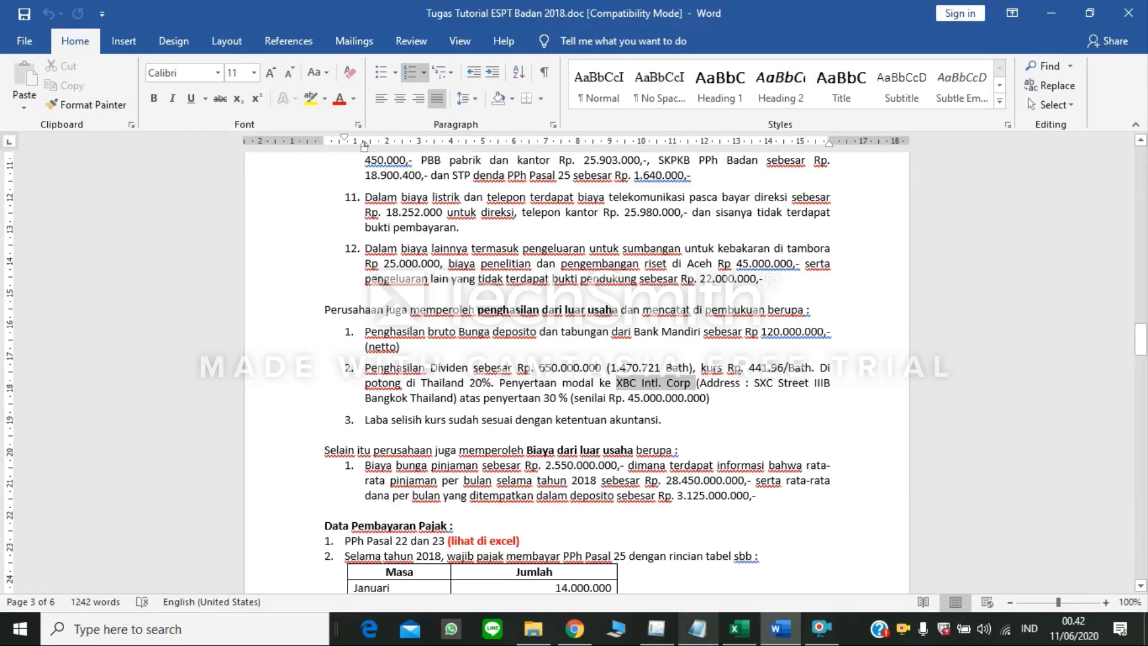
click(652, 637)
click(652, 637)
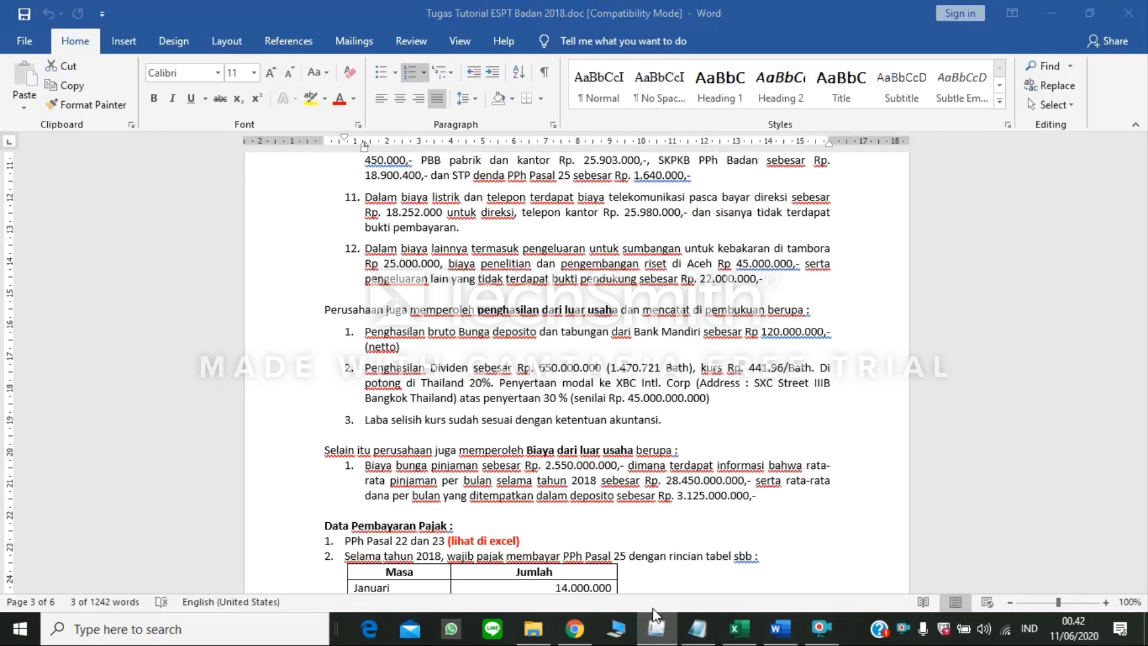
click(618, 382)
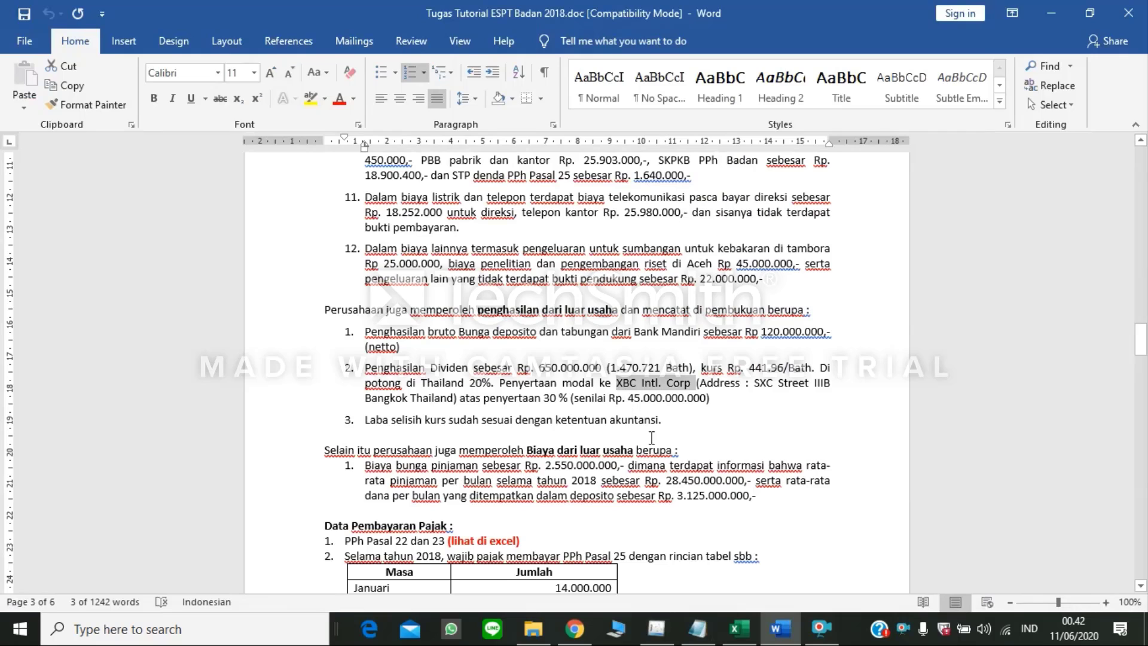
click(656, 629)
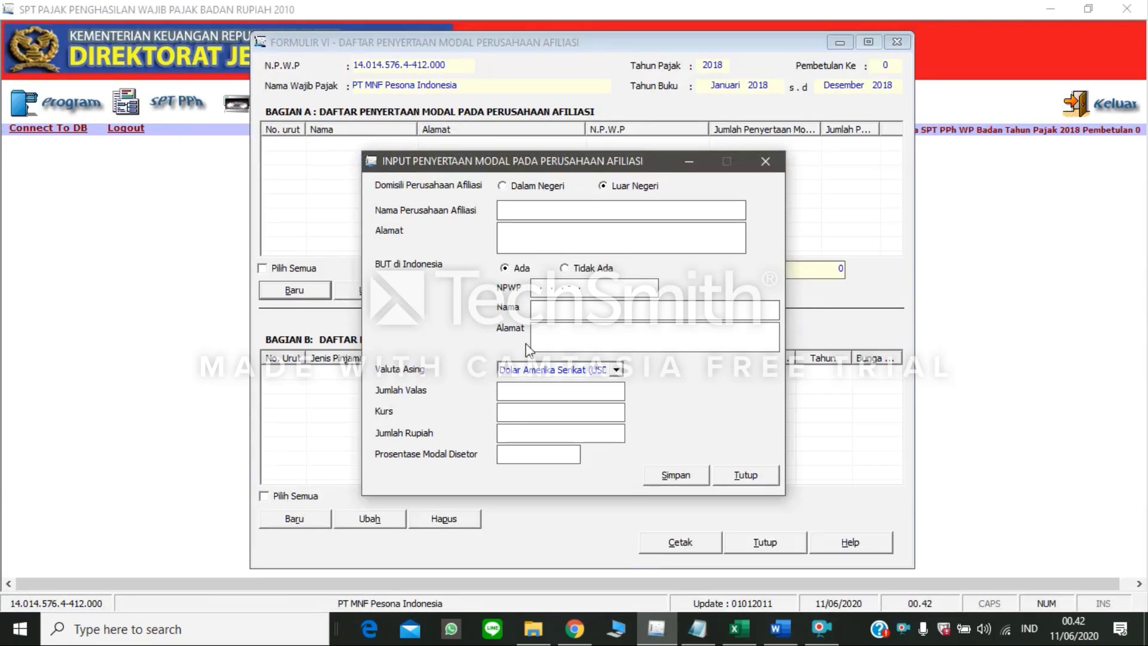
key(ctrl+v)
Step: Copy the affiliate's address from the Word paragraph into the company's Alamat field in eSPT
click(780, 629)
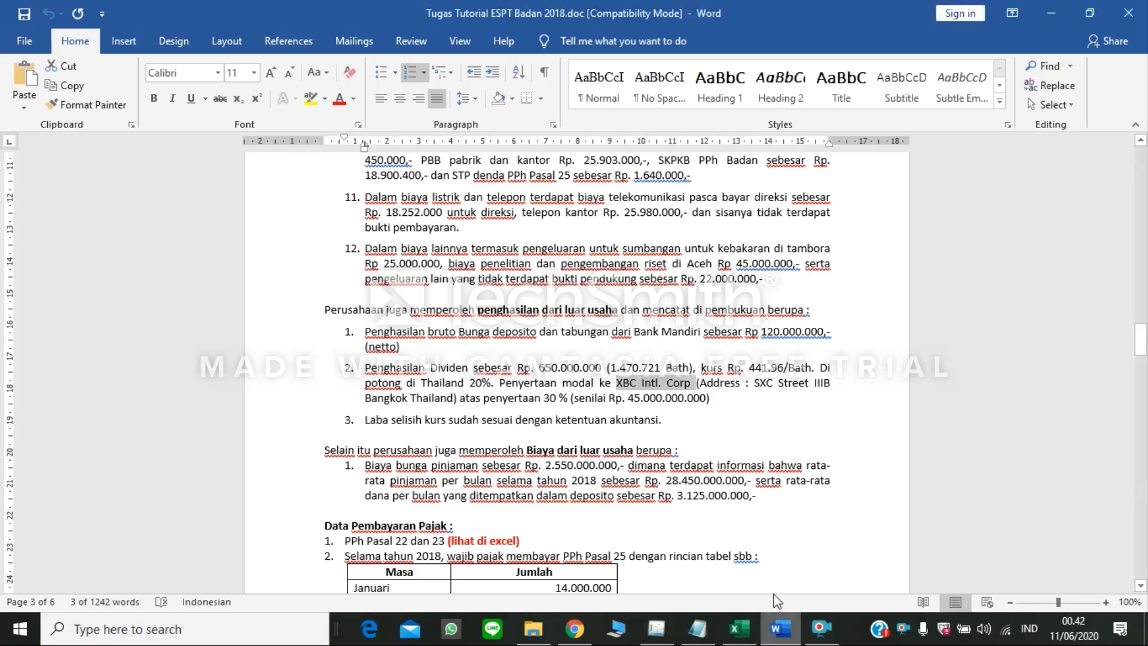
drag(754, 385, 448, 407)
key(ctrl+c)
click(656, 629)
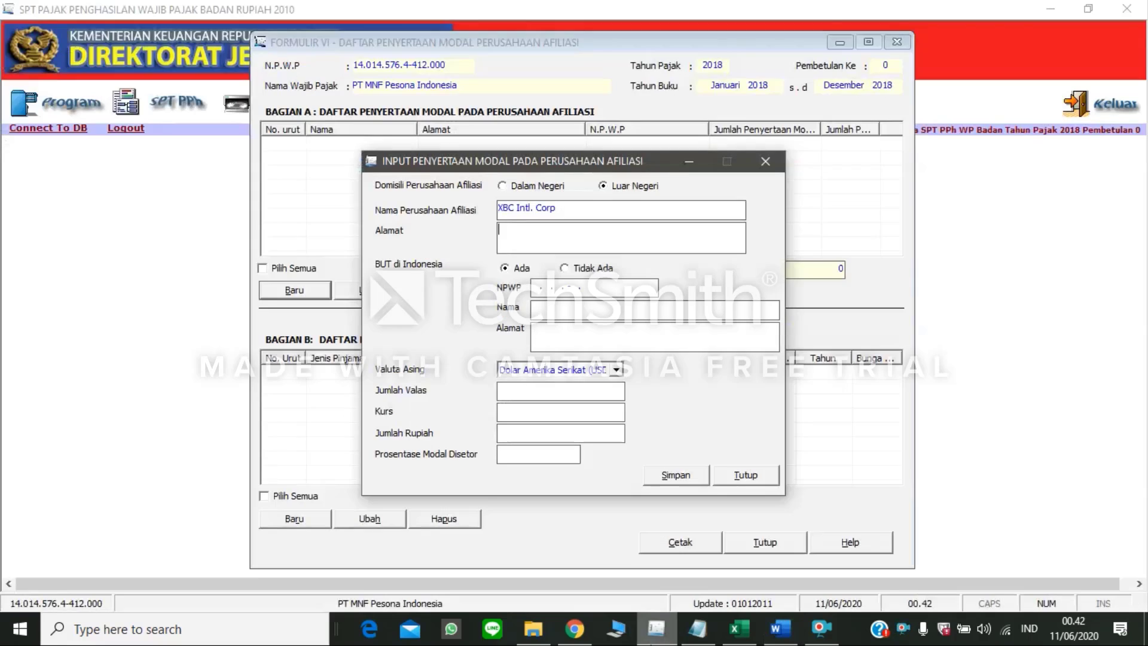
key(ctrl+v)
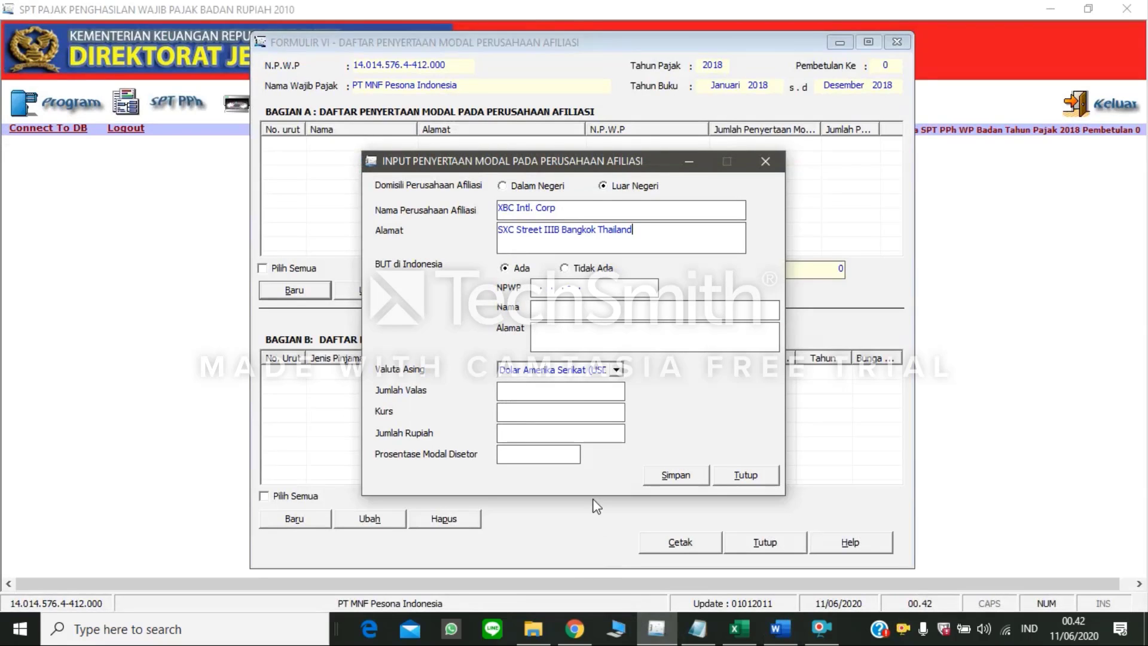
Step: Set BUT di Indonesia to Tidak Ada and choose Bath Thailand (BATH) as the foreign currency
click(565, 270)
click(768, 635)
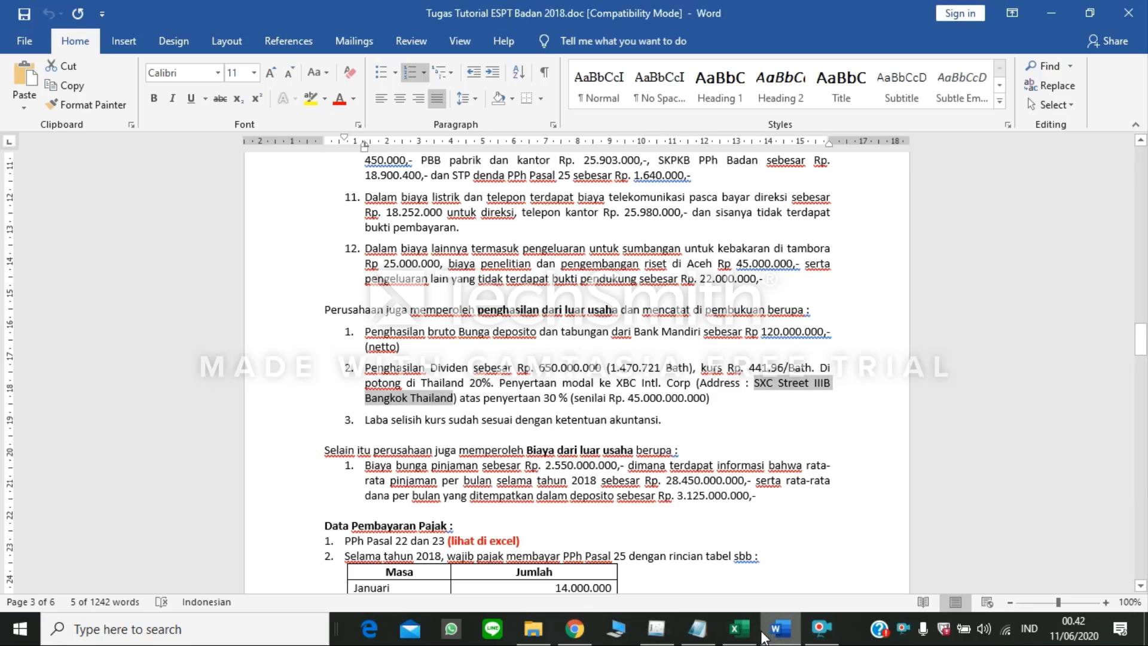
click(656, 629)
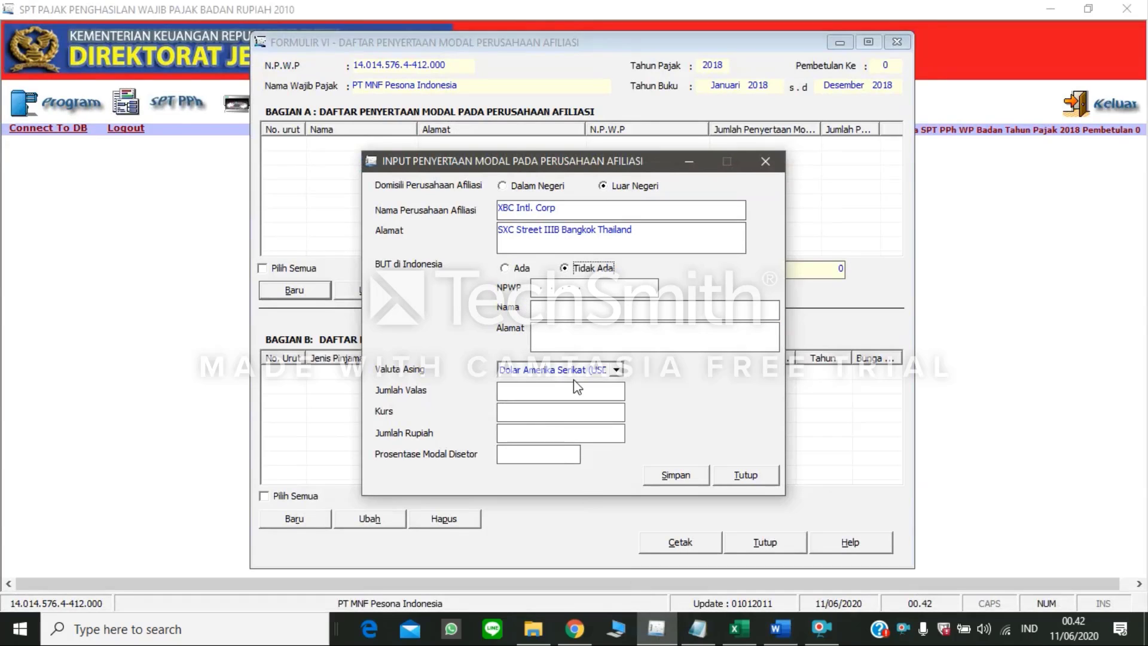
click(614, 370)
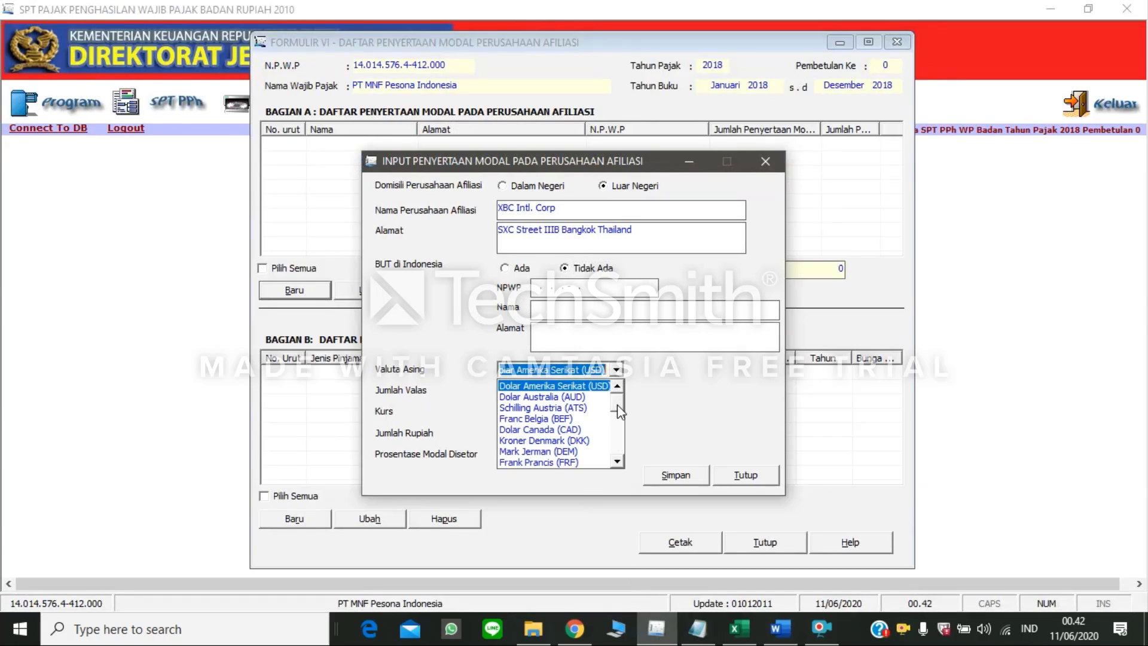
drag(617, 404, 620, 455)
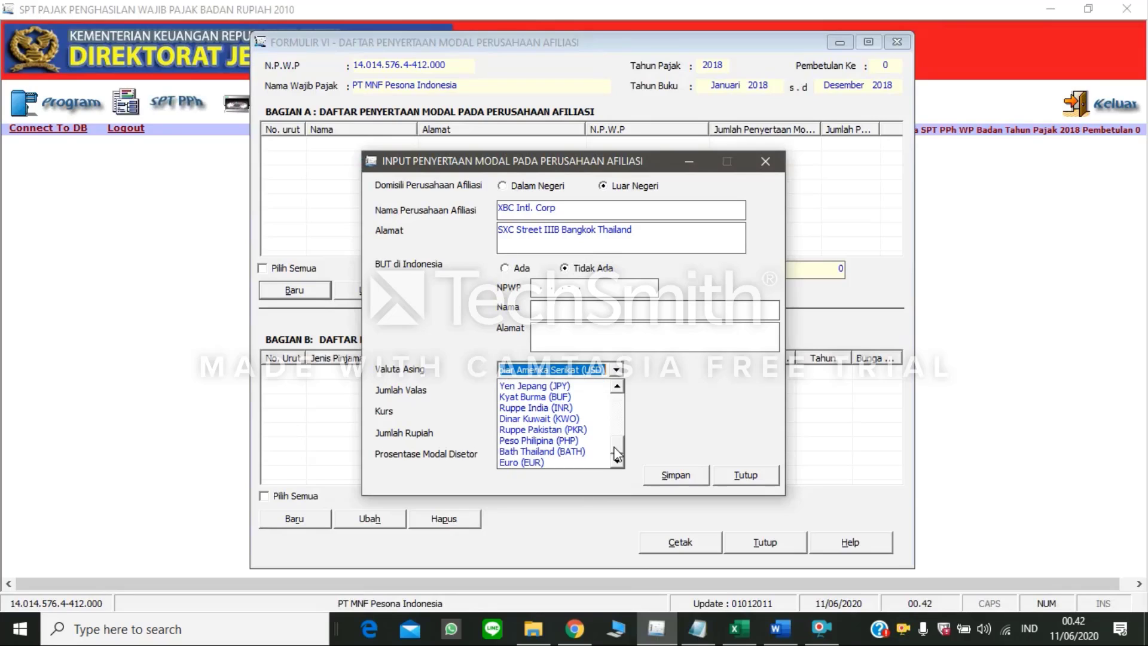
click(599, 452)
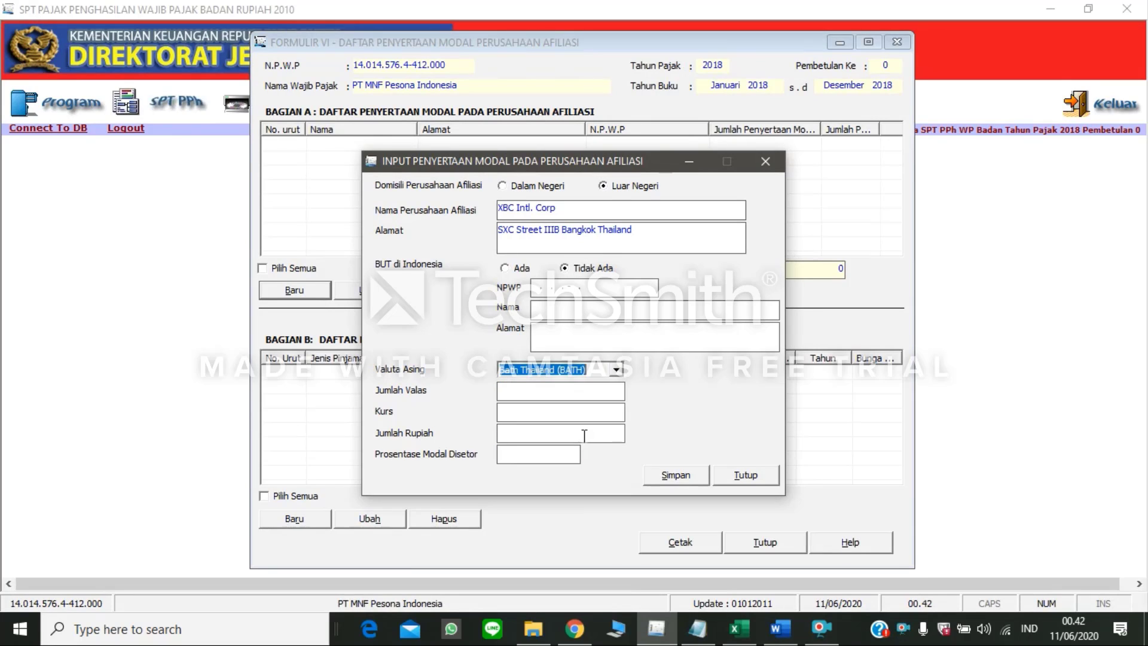
Step: Look up the Baht amount in the Word document and enter 1.470.721 as Jumlah Valas in eSPT
click(581, 395)
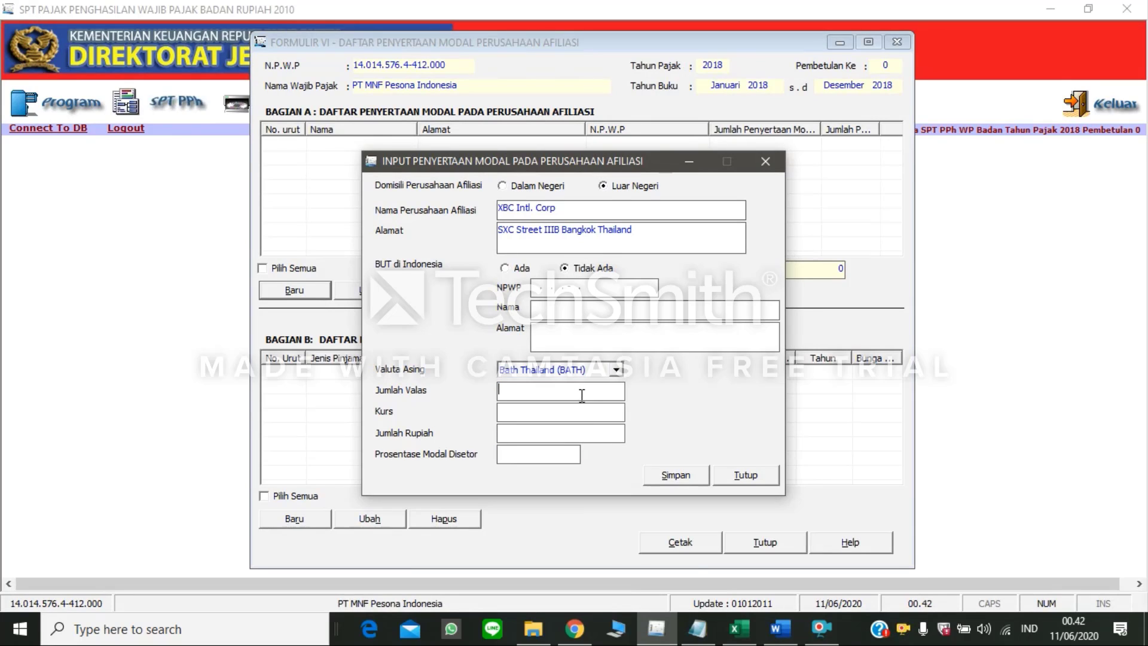
click(775, 608)
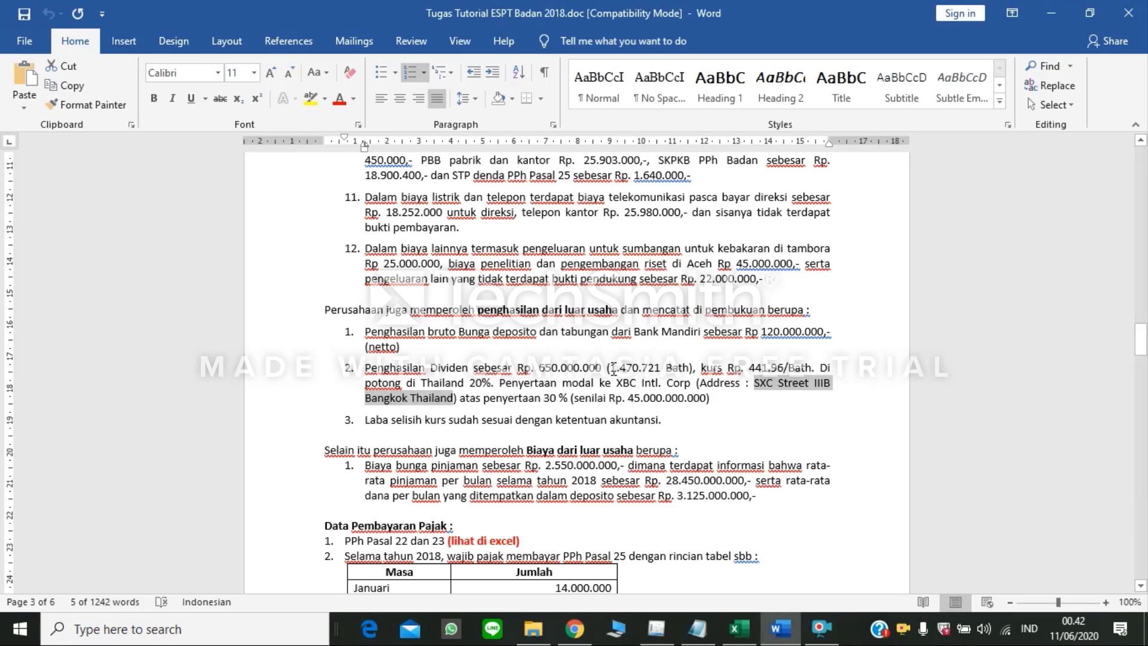
drag(612, 367, 657, 367)
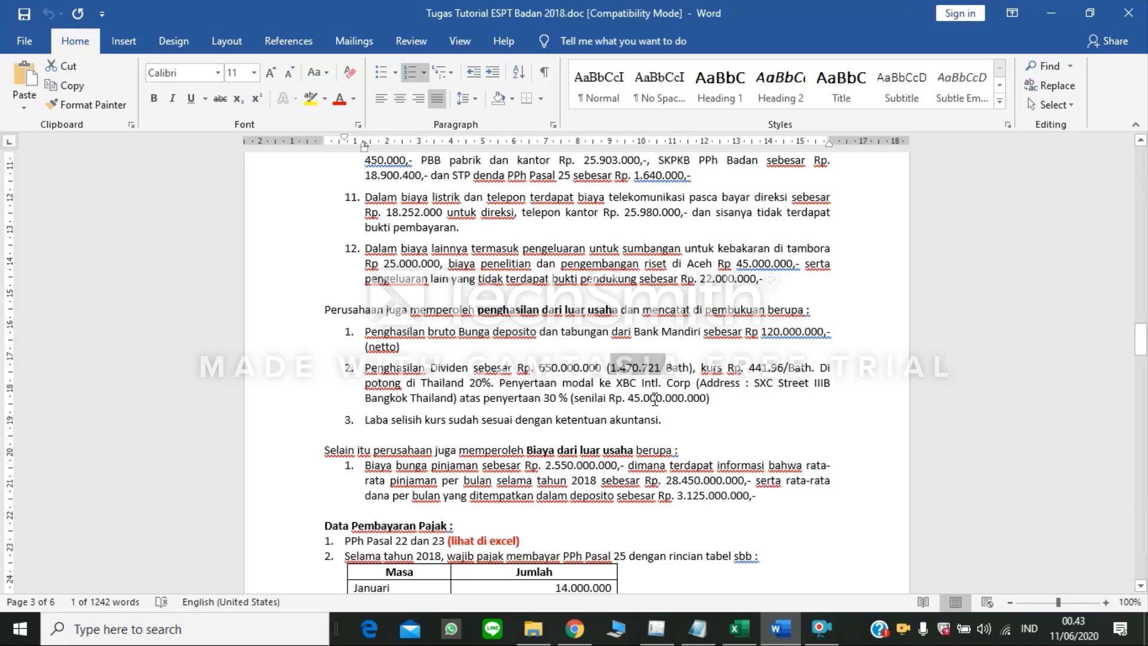
mouse_move(740, 639)
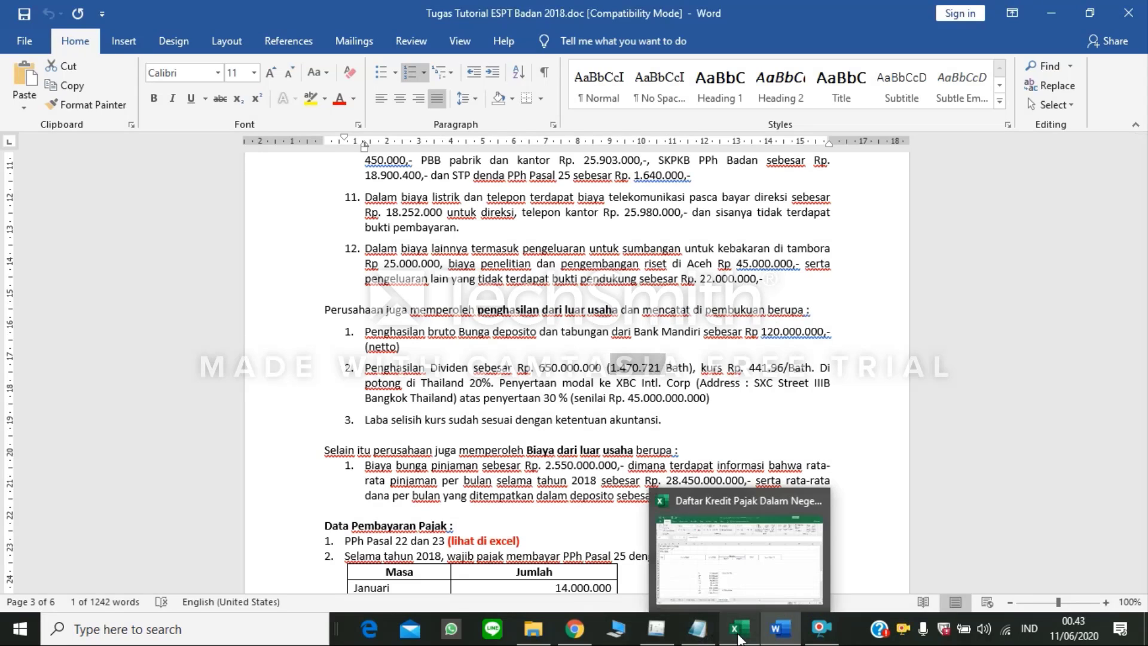
click(656, 629)
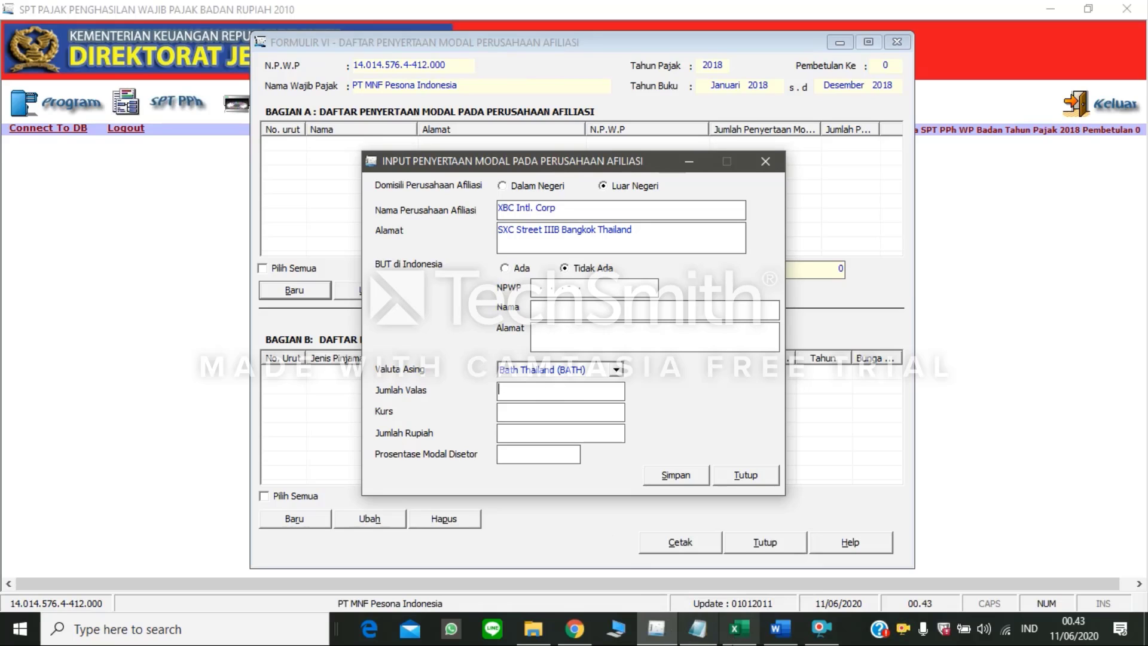
mouse_move(740, 628)
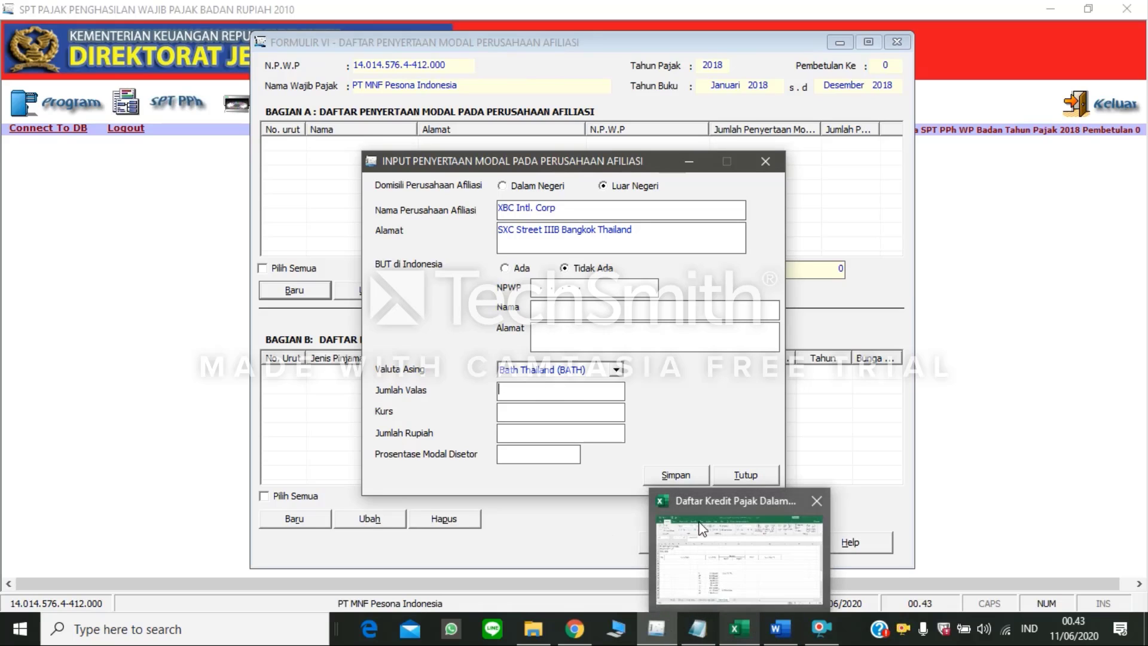
click(791, 636)
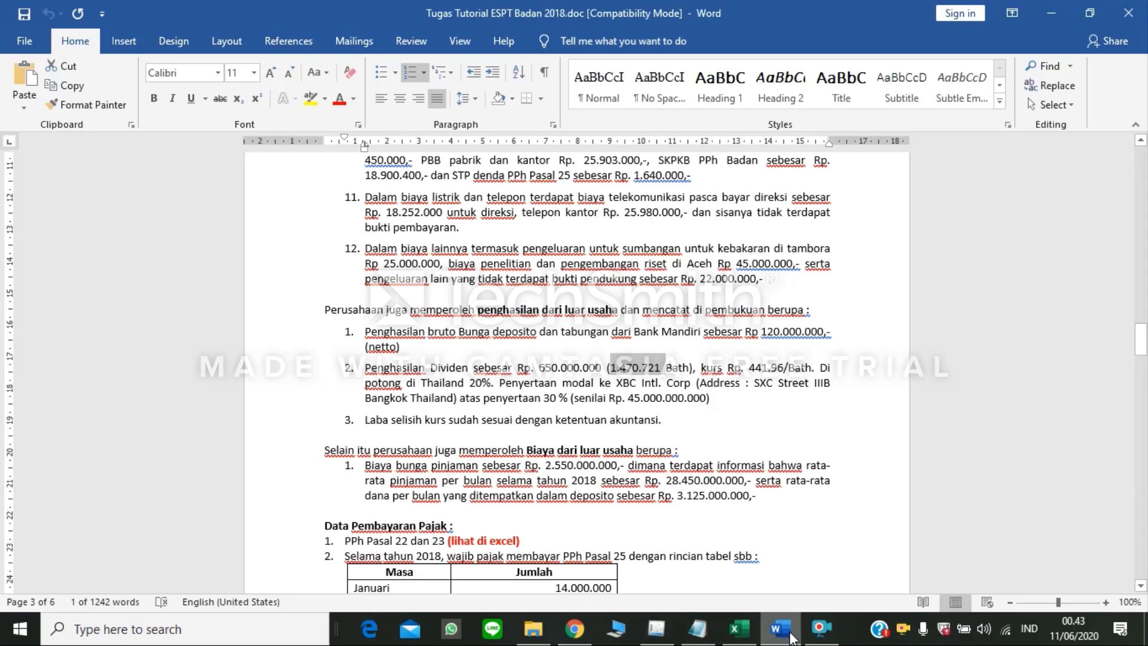
click(657, 629)
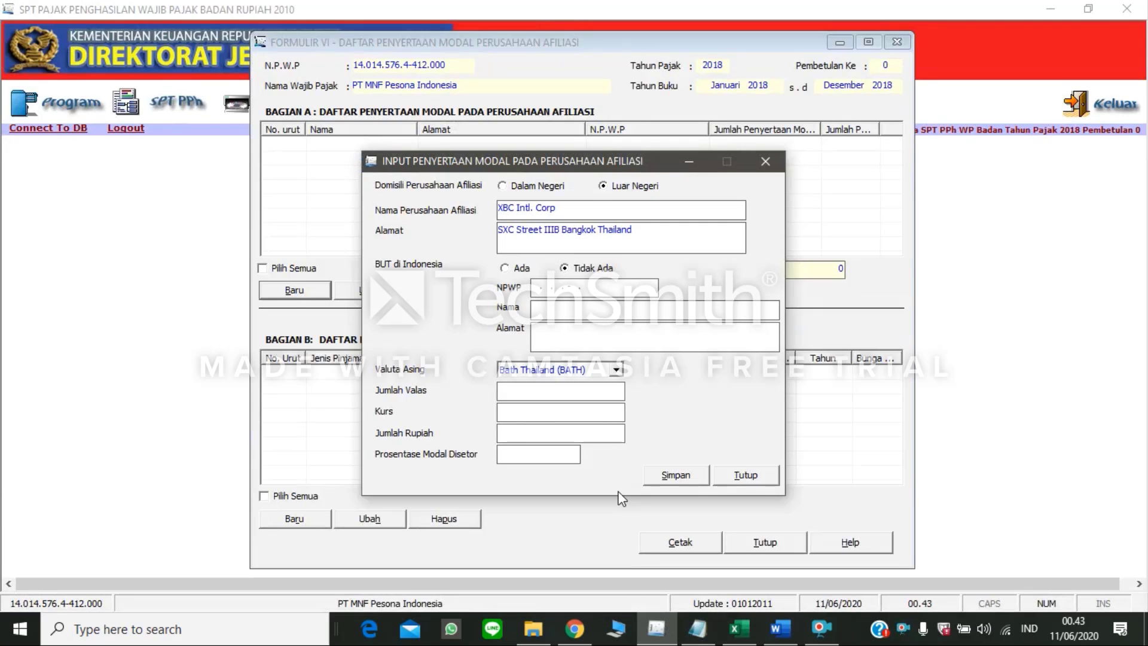
text(1470721)
Step: Look up the exchange rate in the Word document and set Kurs to 441,96 in eSPT
click(585, 410)
mouse_move(771, 633)
click(756, 505)
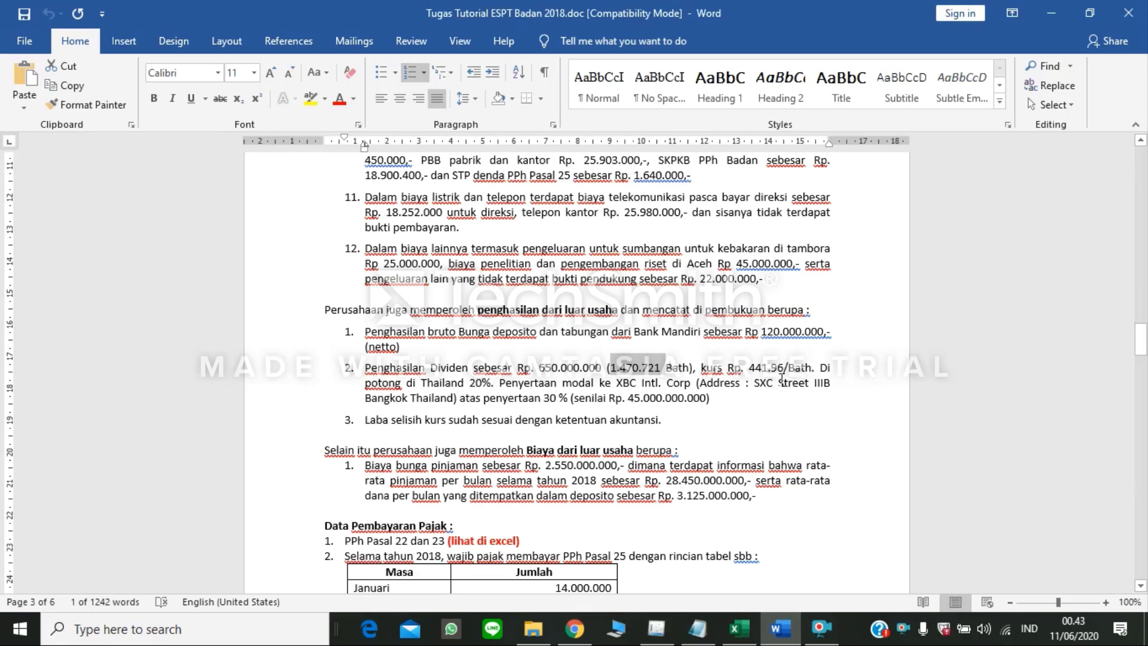
click(657, 627)
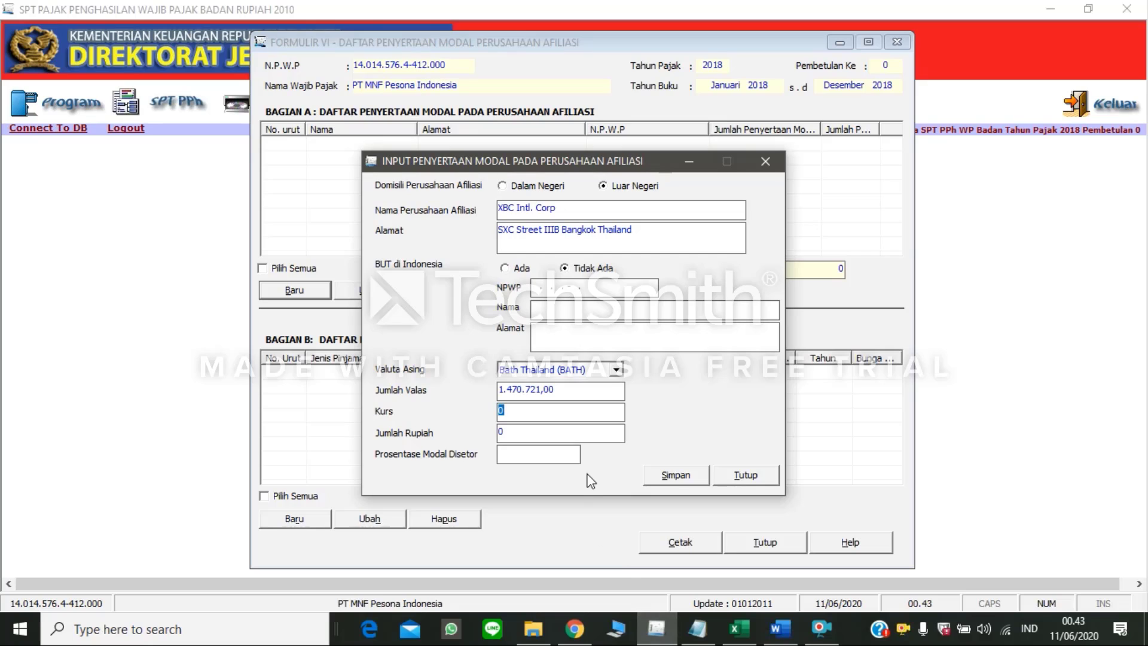
text(441,96)
click(556, 431)
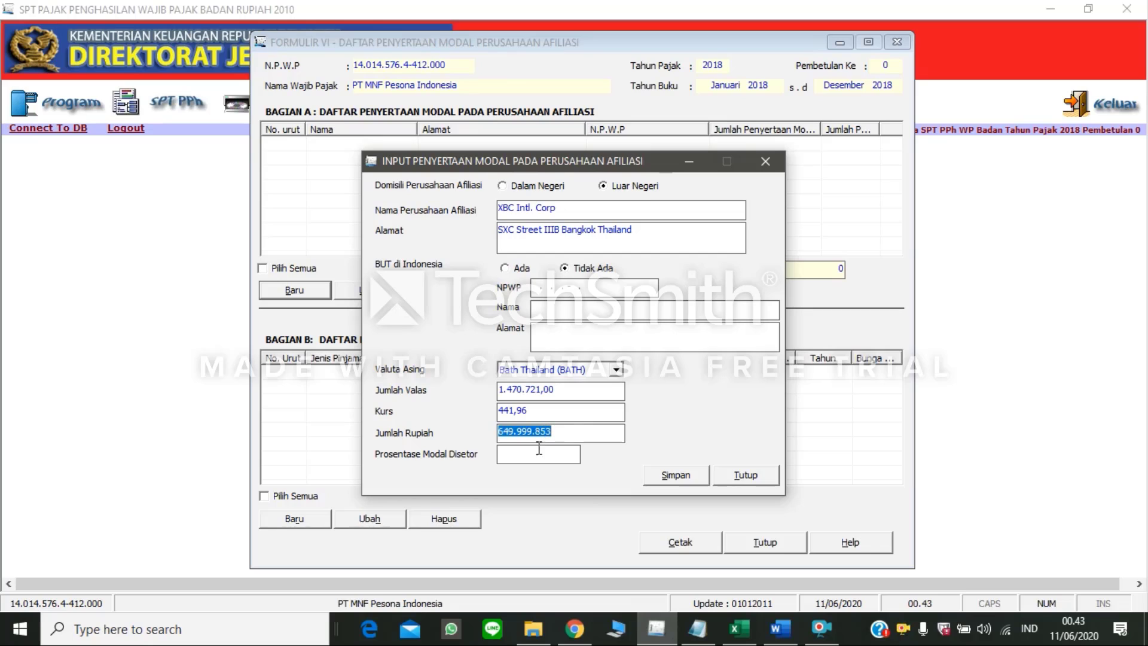
Step: Set Prosentase Modal Disetor to 30 and save the participation record without adding another
click(597, 429)
click(513, 452)
text(30)
click(660, 475)
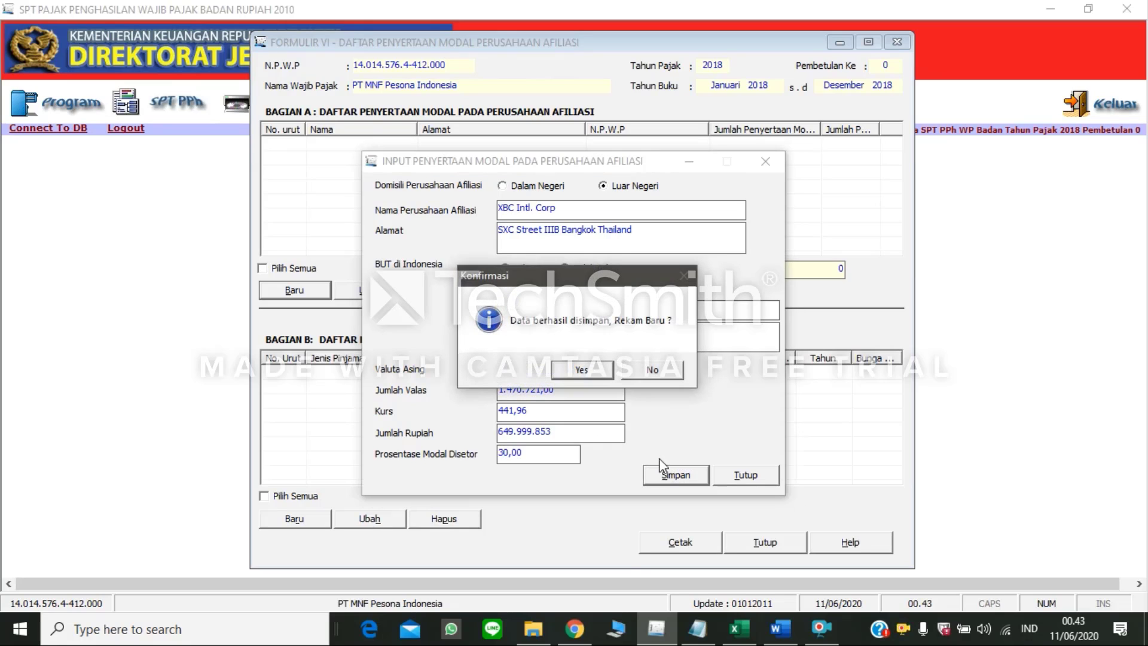
click(646, 371)
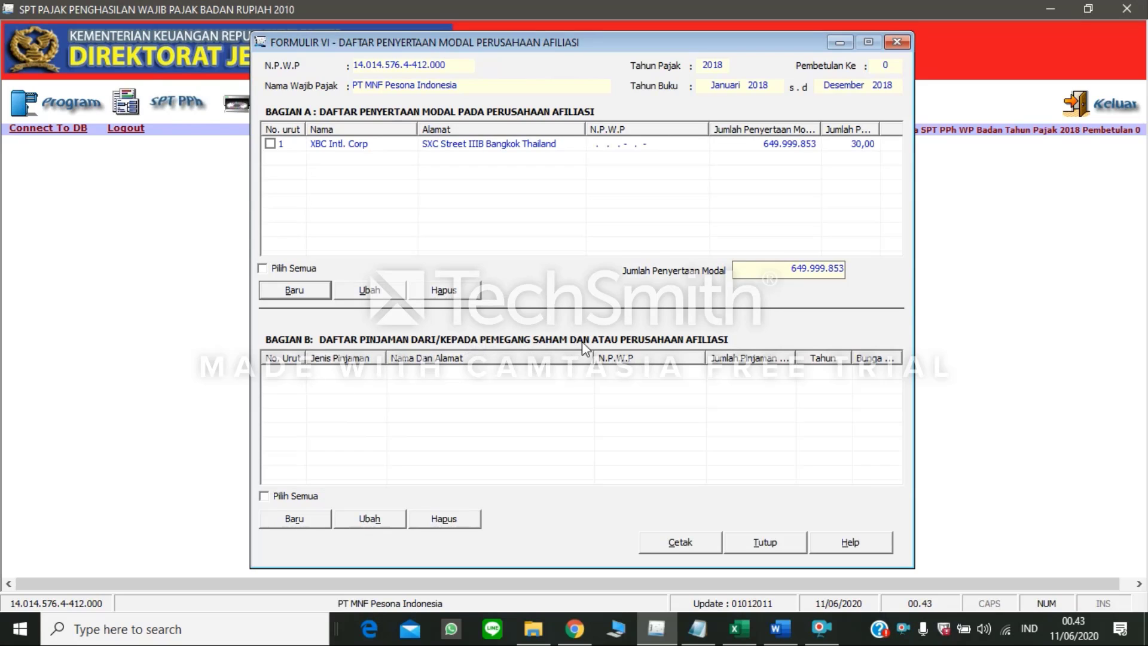
Step: Find the paragraph about the loan to the shareholder PT OBS System Tech under Informasi lain in the Word document
click(778, 628)
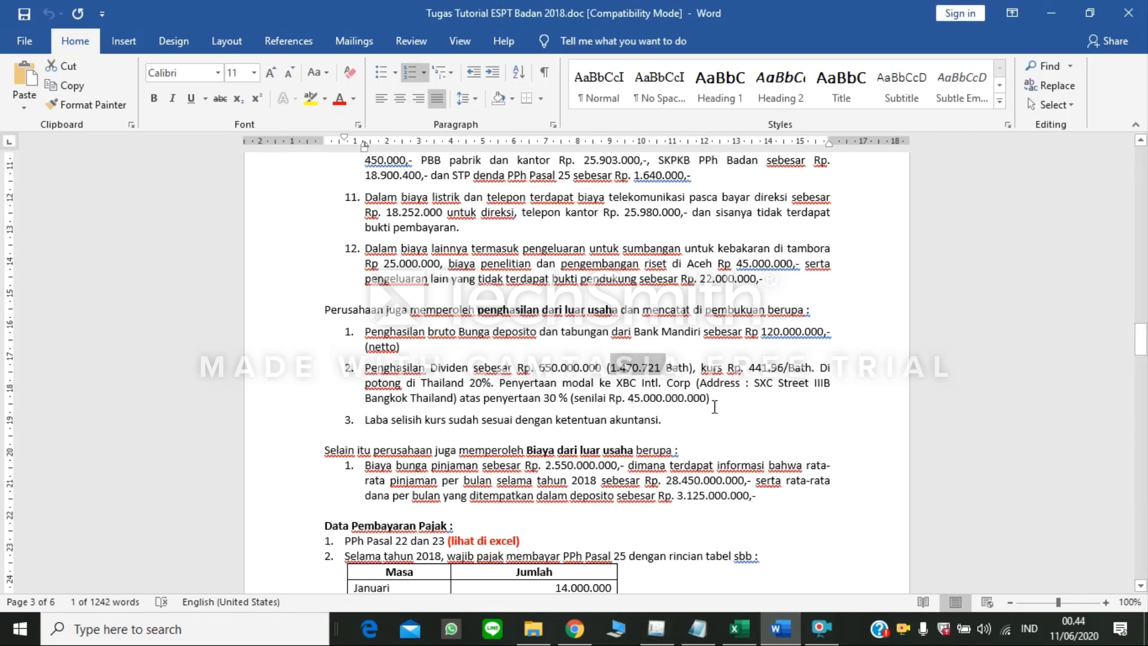
scroll(714, 407, down, 15)
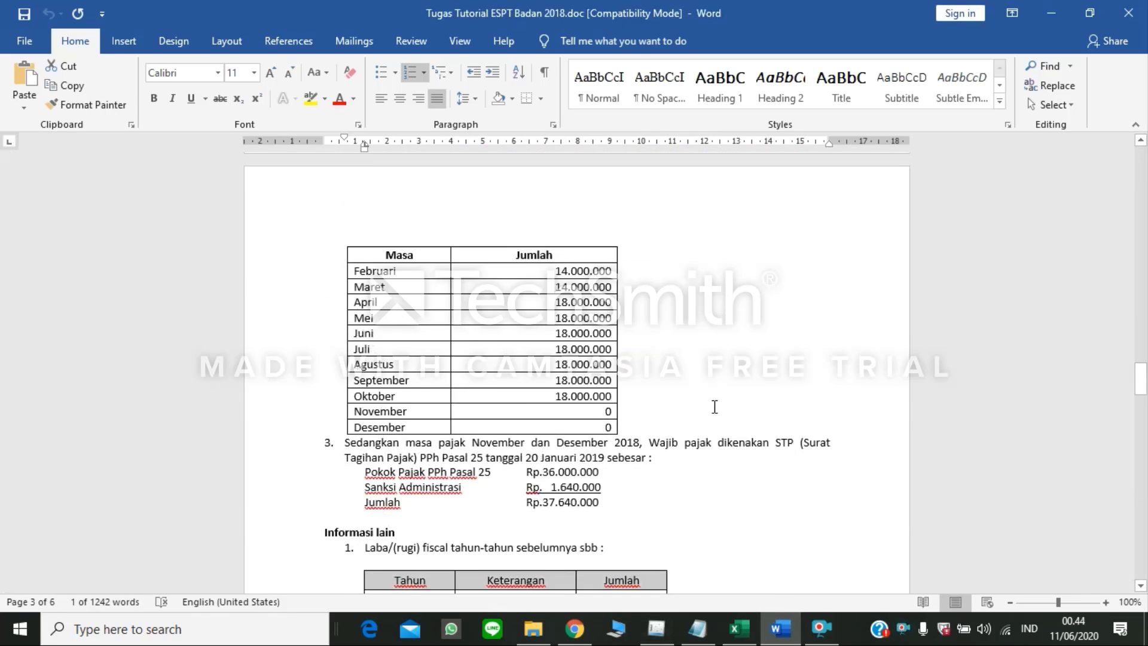
scroll(714, 407, down, 10)
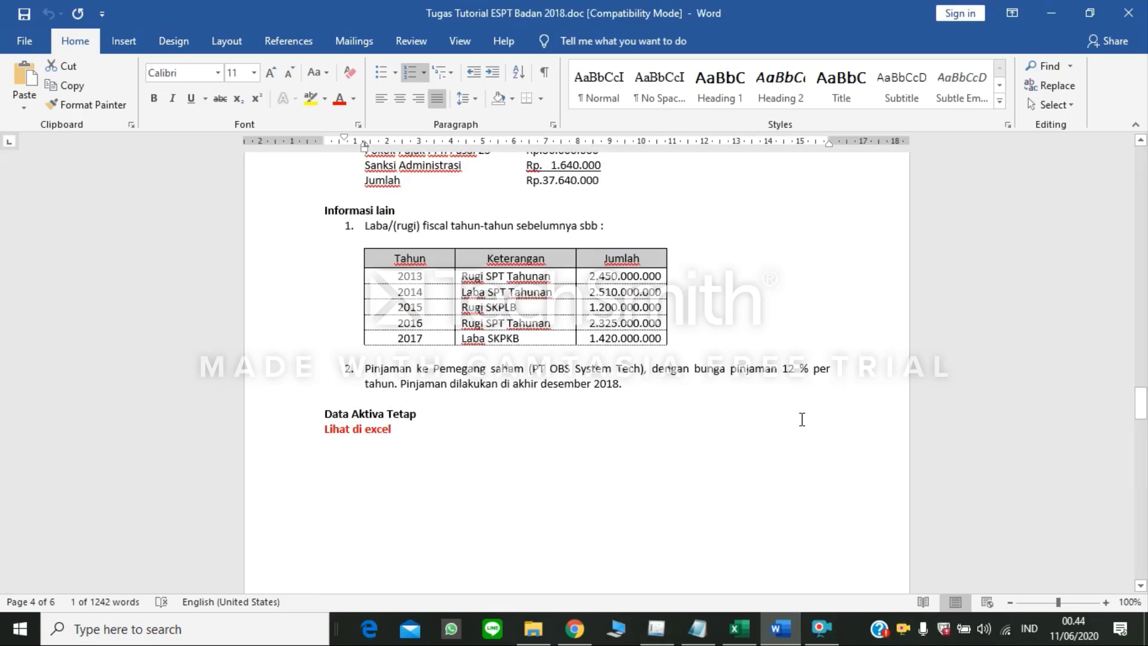
Step: Start a new Bagian B loan record in eSPT and pick PT OBS System Tech from the shareholder reference list as lender
click(673, 636)
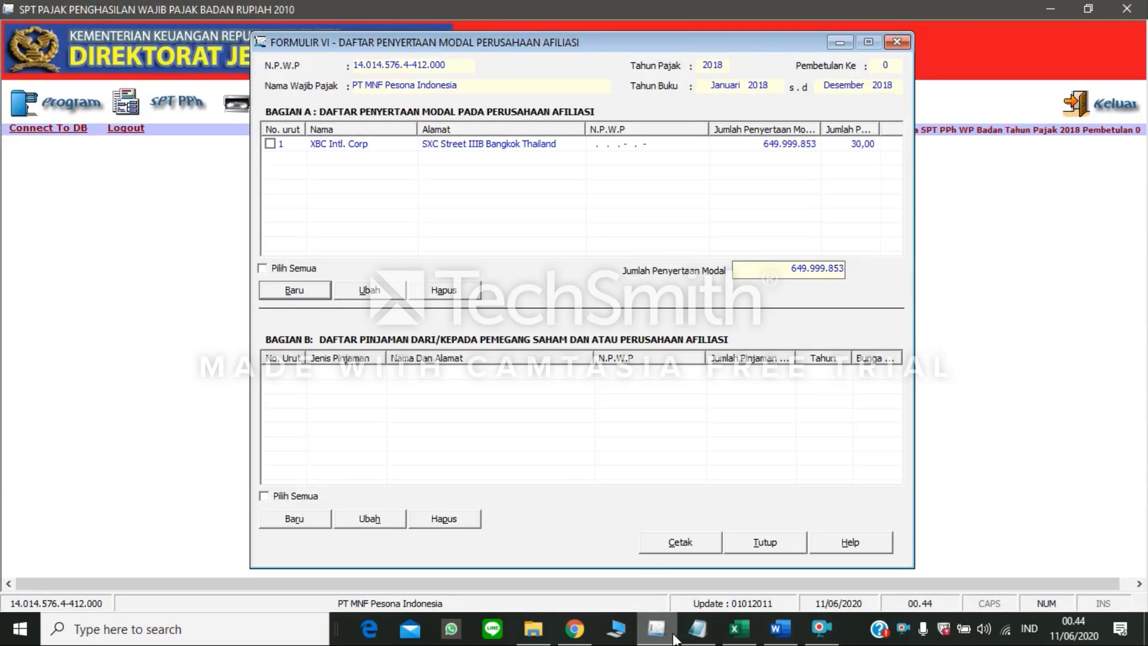
click(314, 517)
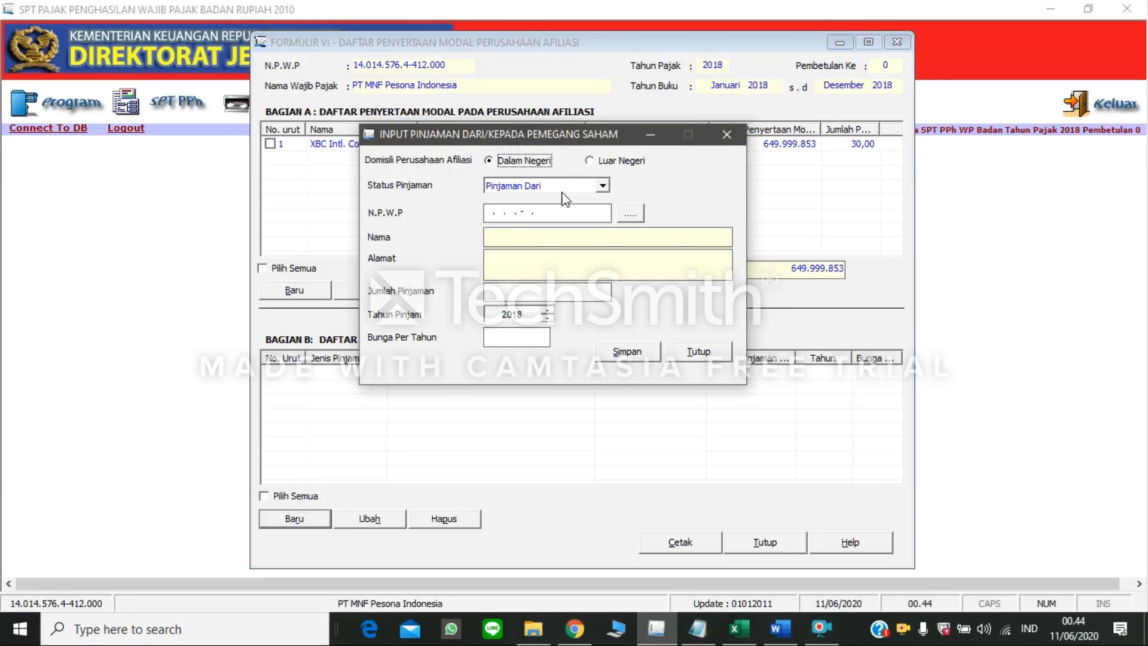
click(630, 214)
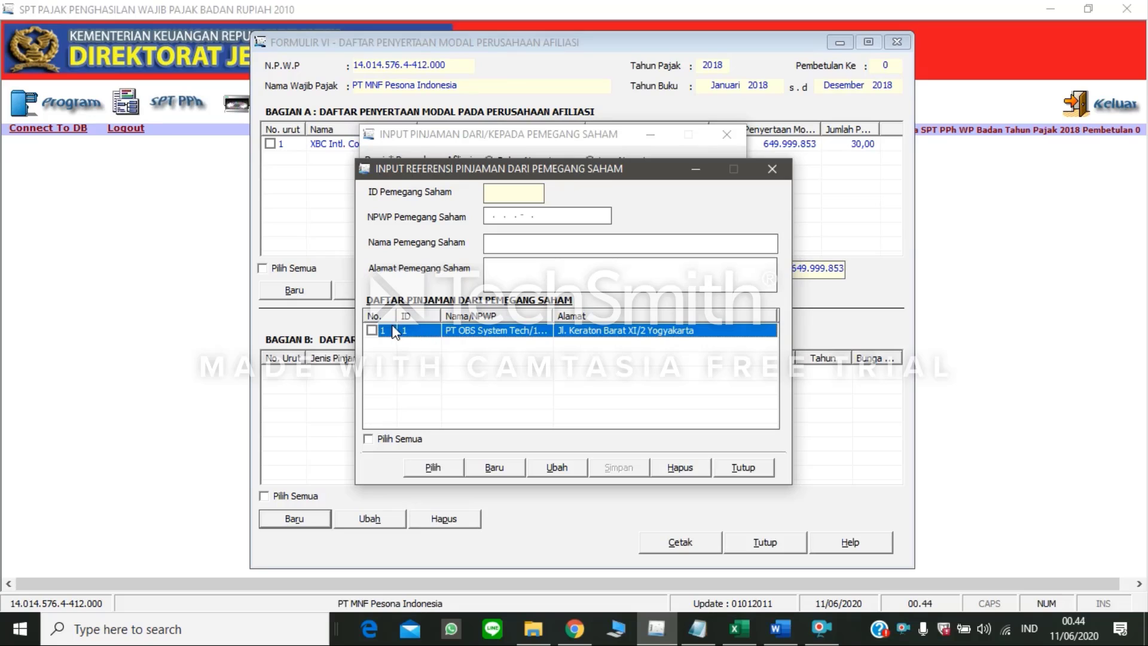
click(372, 330)
click(439, 470)
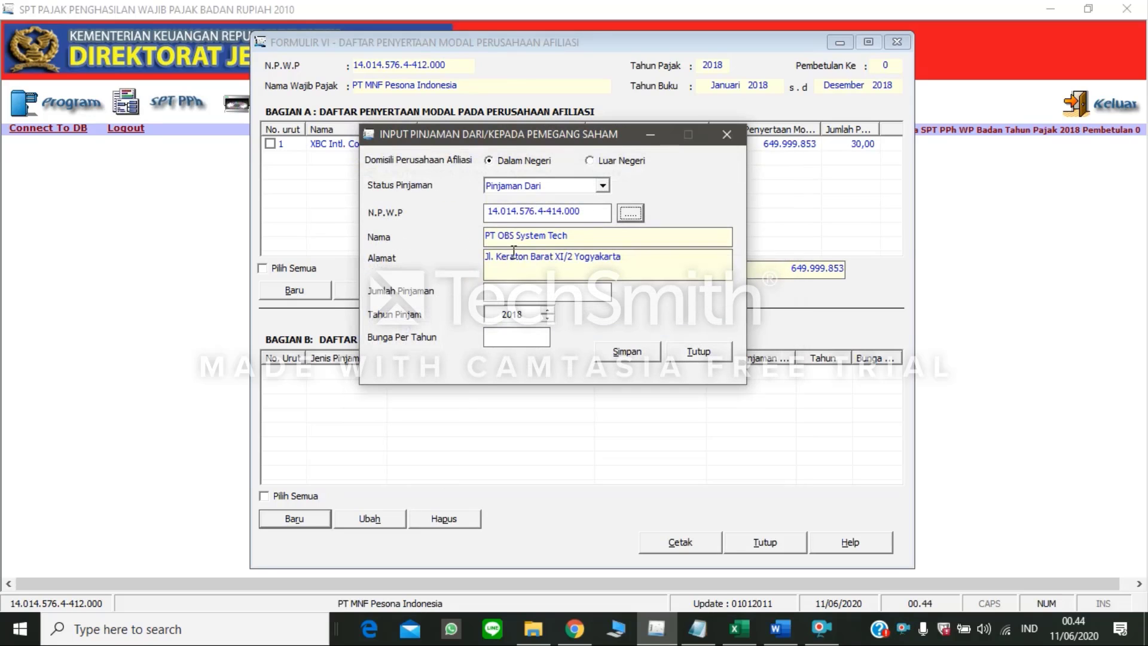
click(780, 628)
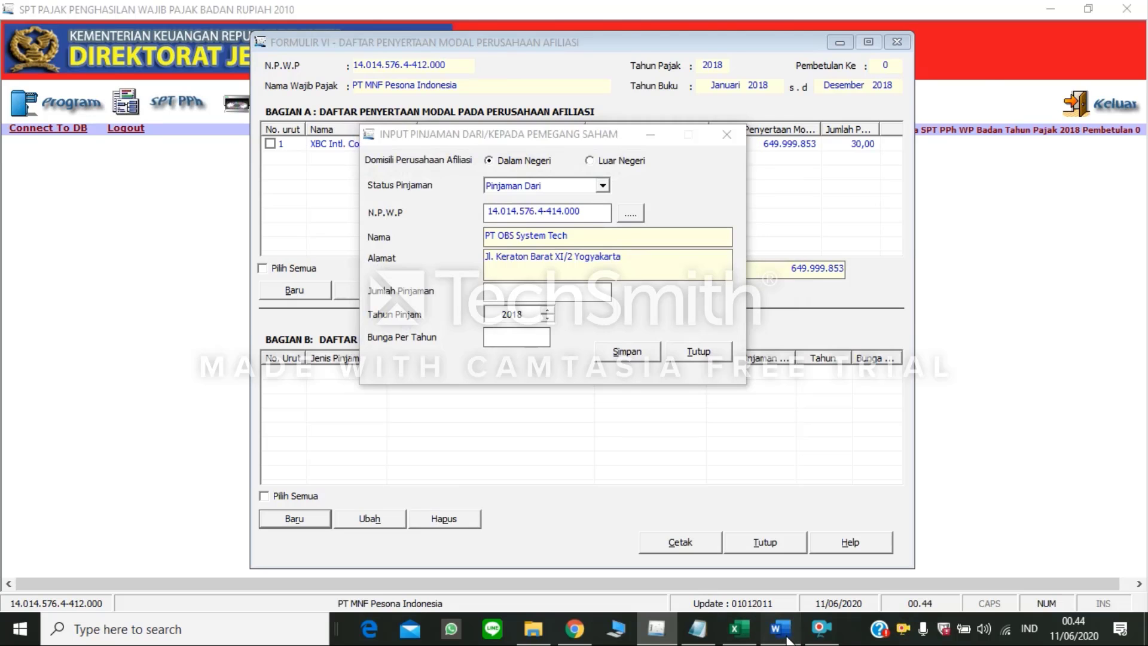
scroll(723, 328, down, 10)
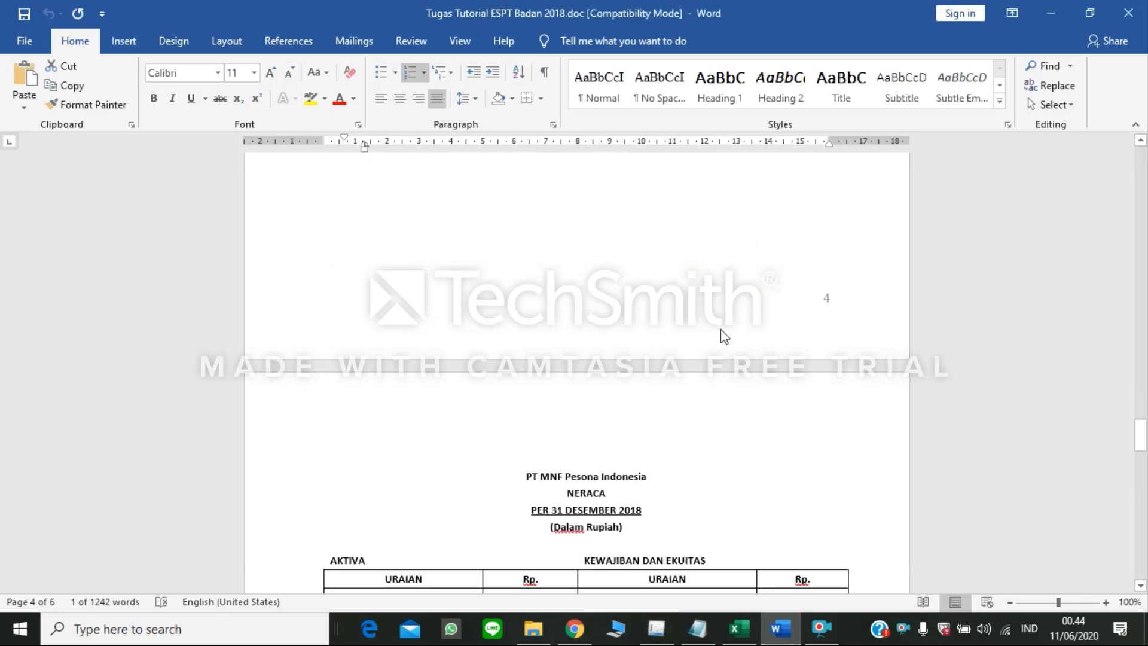
scroll(722, 328, down, 5)
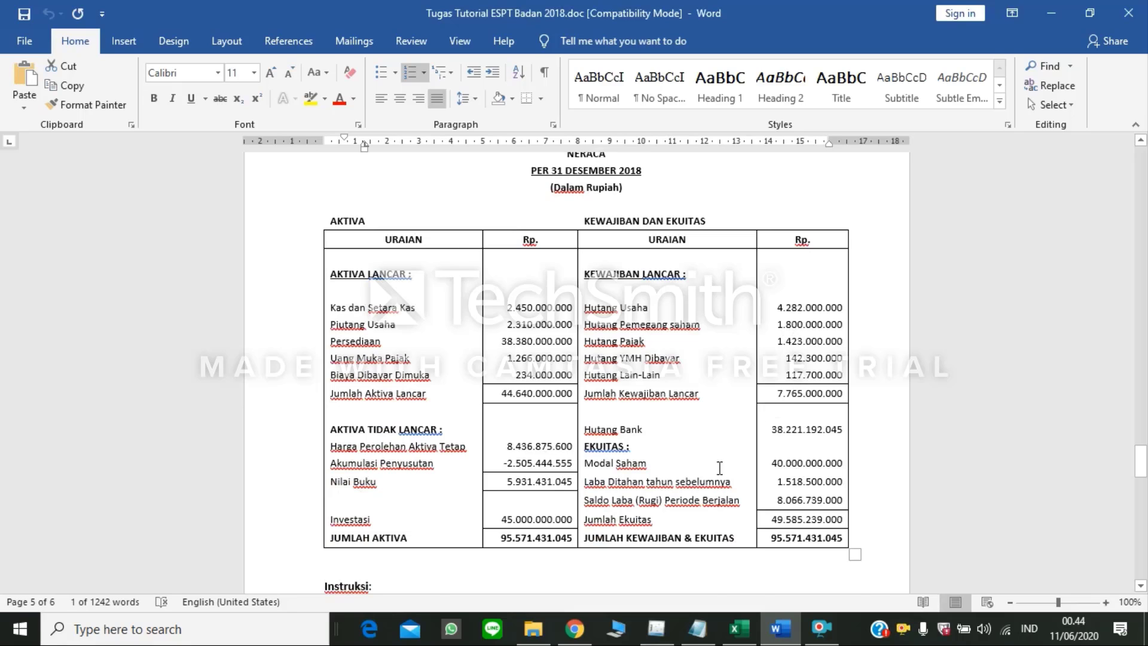
click(656, 629)
text(1)
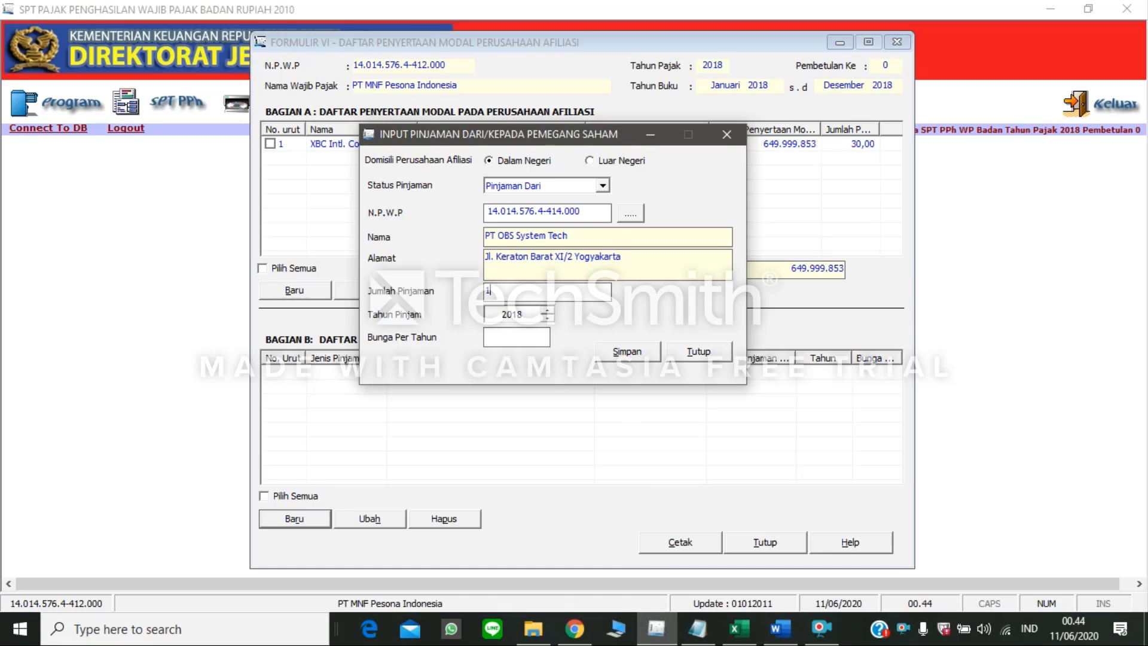
text(8000000)
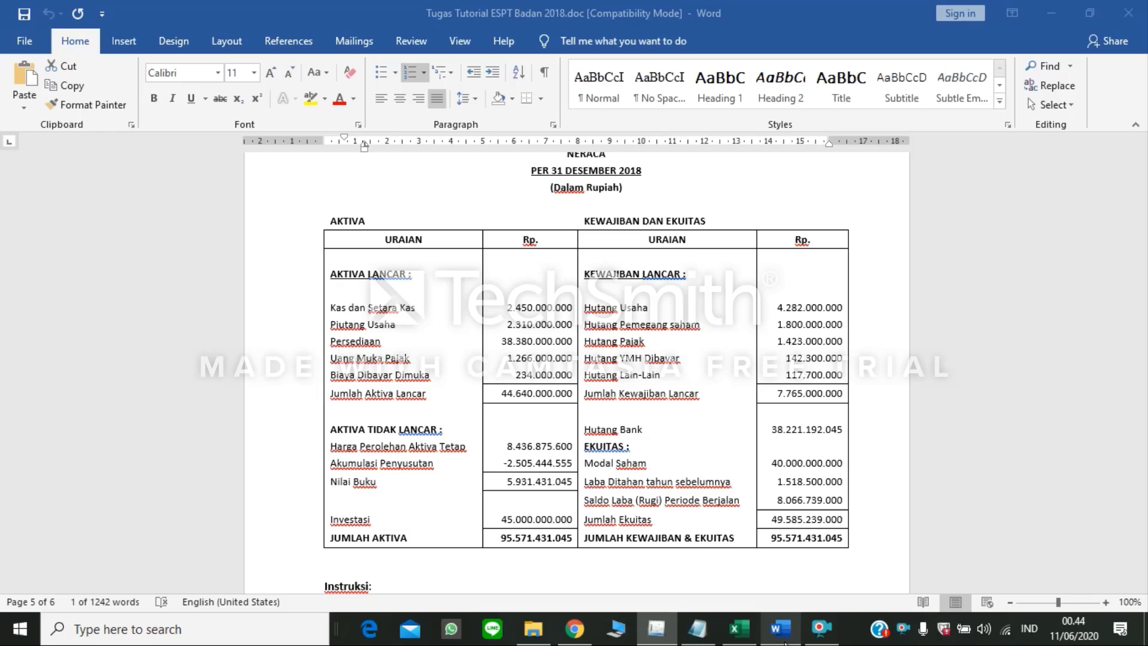
Step: Look up the shareholder loan's interest rate in the Word document and set Bunga Per Tahun to 12 in eSPT
click(778, 628)
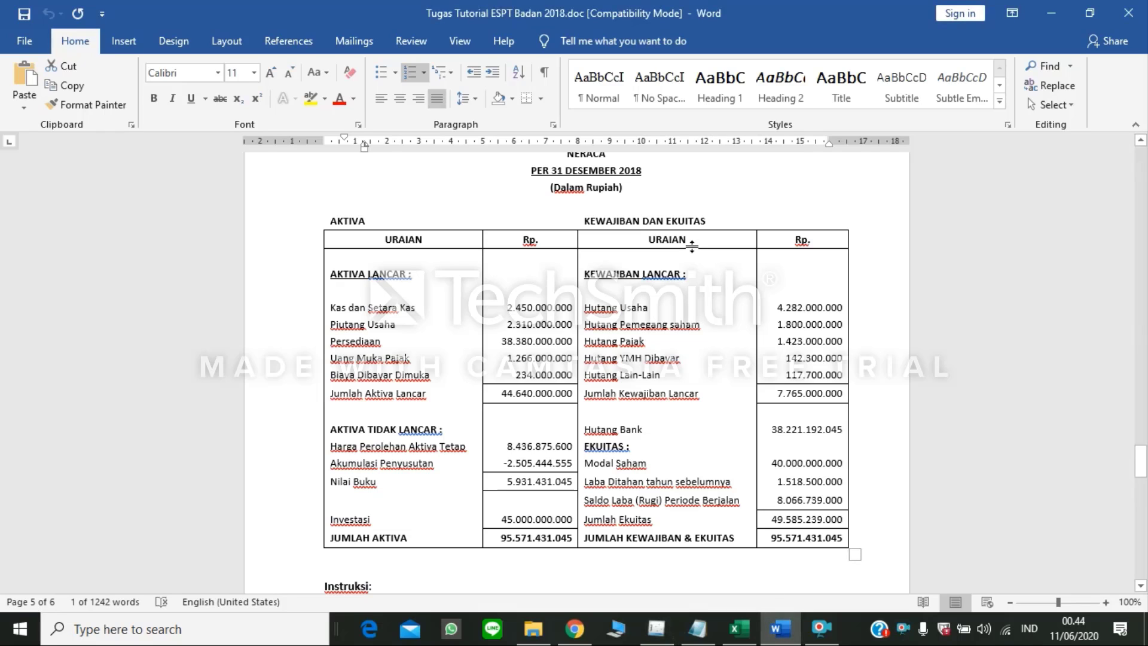
scroll(736, 303, up, 15)
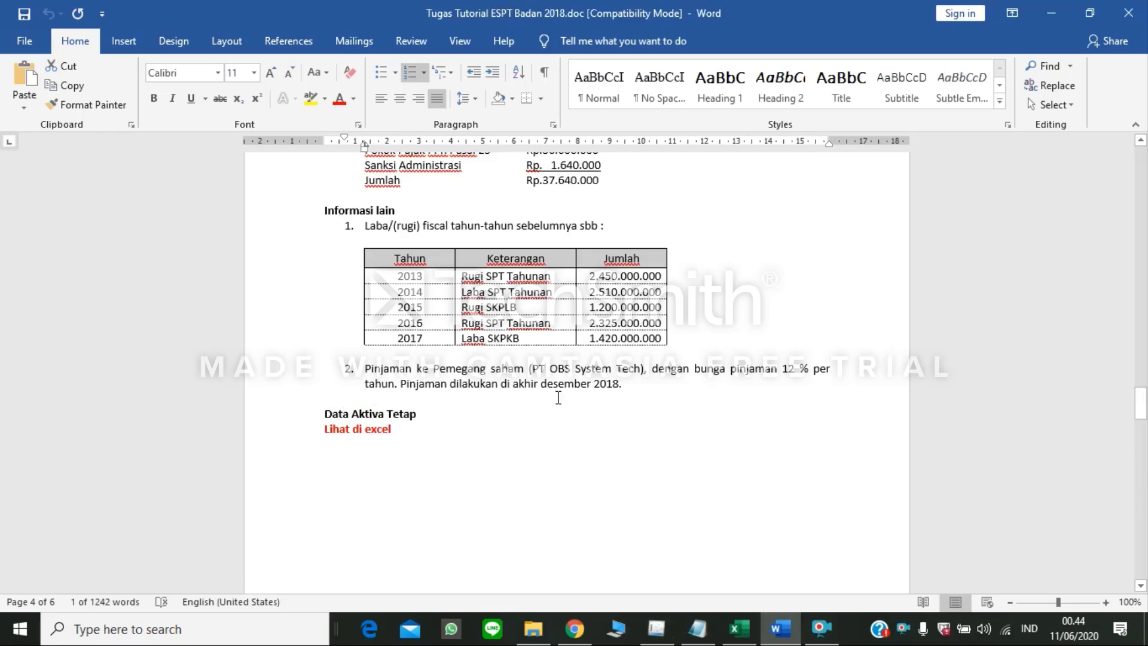
click(658, 628)
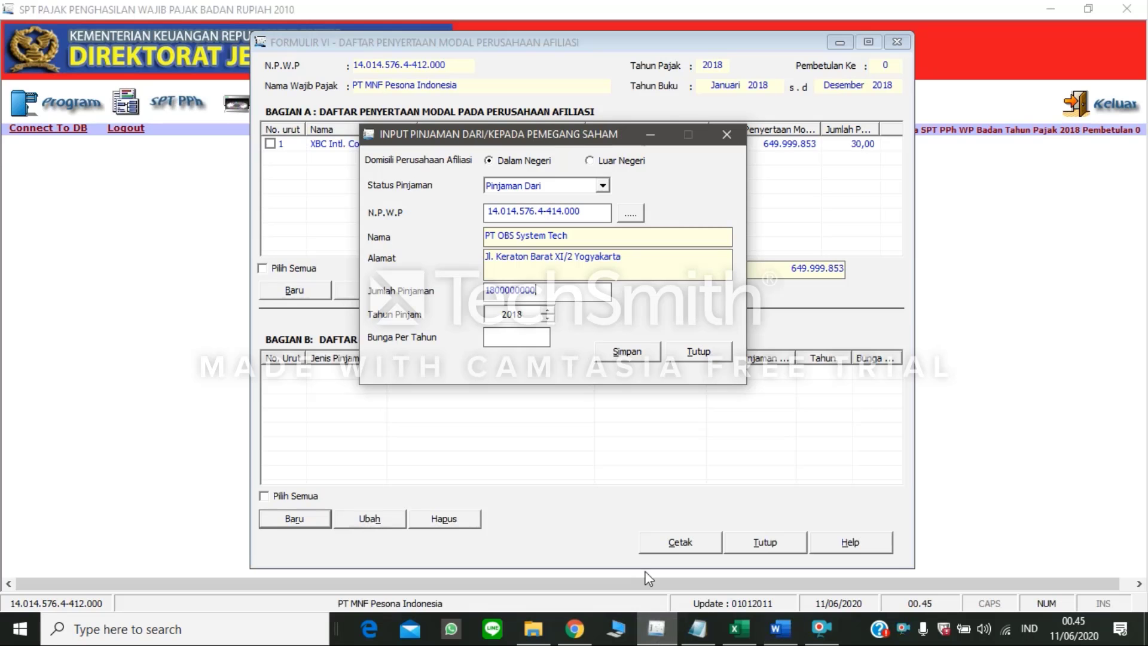
click(538, 338)
text(12)
Step: Save the shareholder loan record without adding another and close the Formulir VI window
click(628, 352)
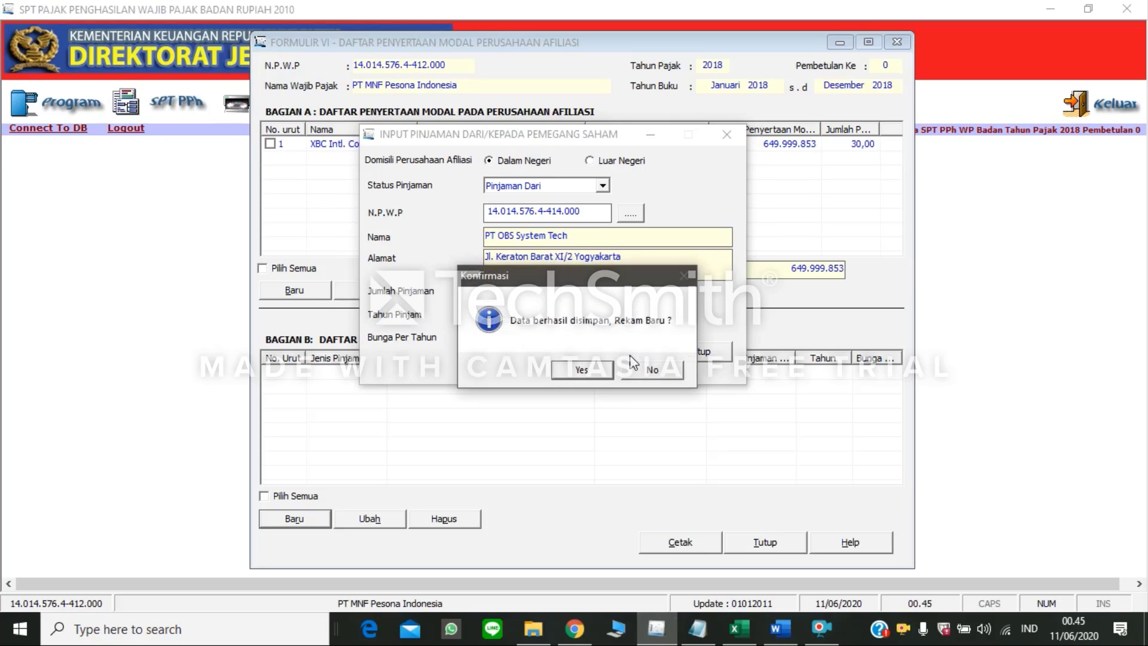
click(650, 373)
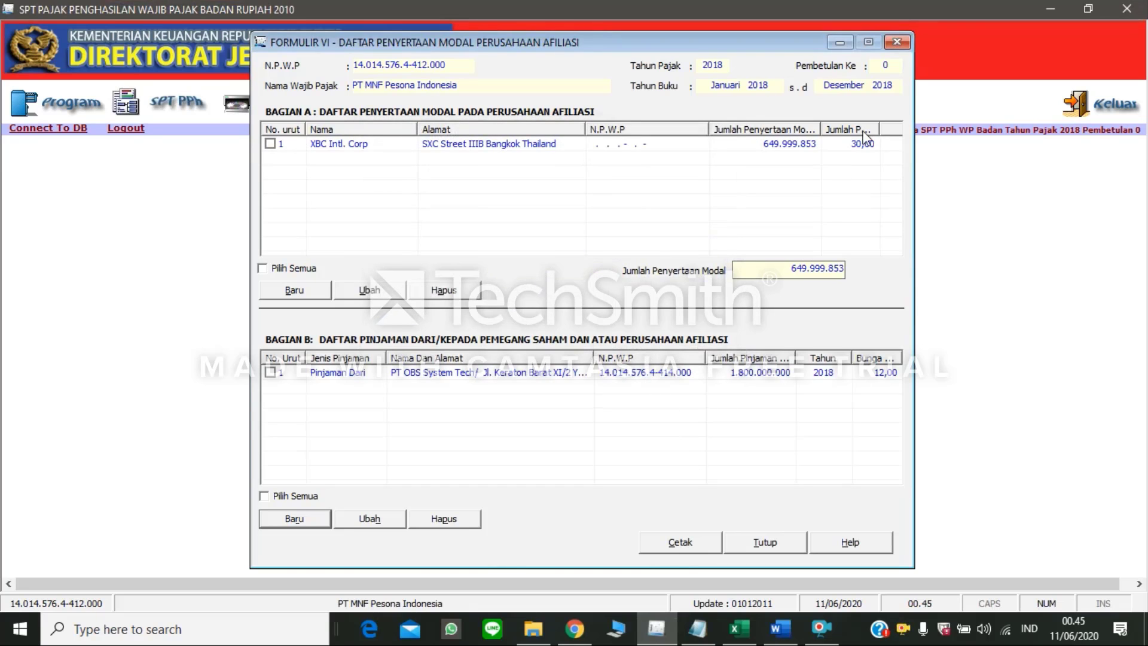
click(906, 40)
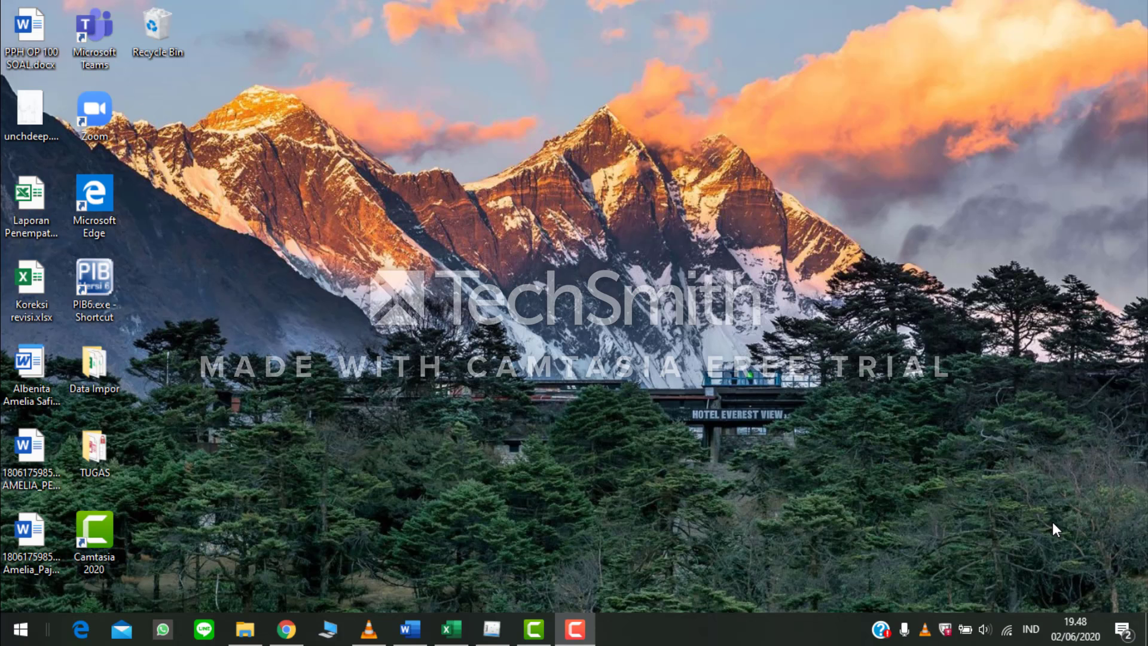